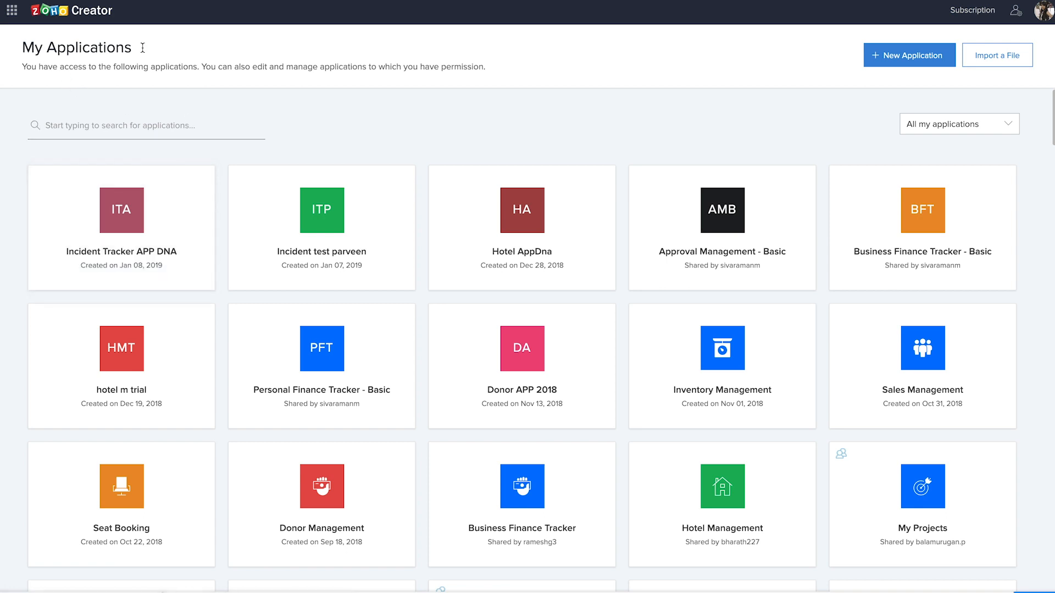
# Step: Open the page for creating a new application and look through its gallery of pre-made applications
pyautogui.scroll(-6, 280, 268)
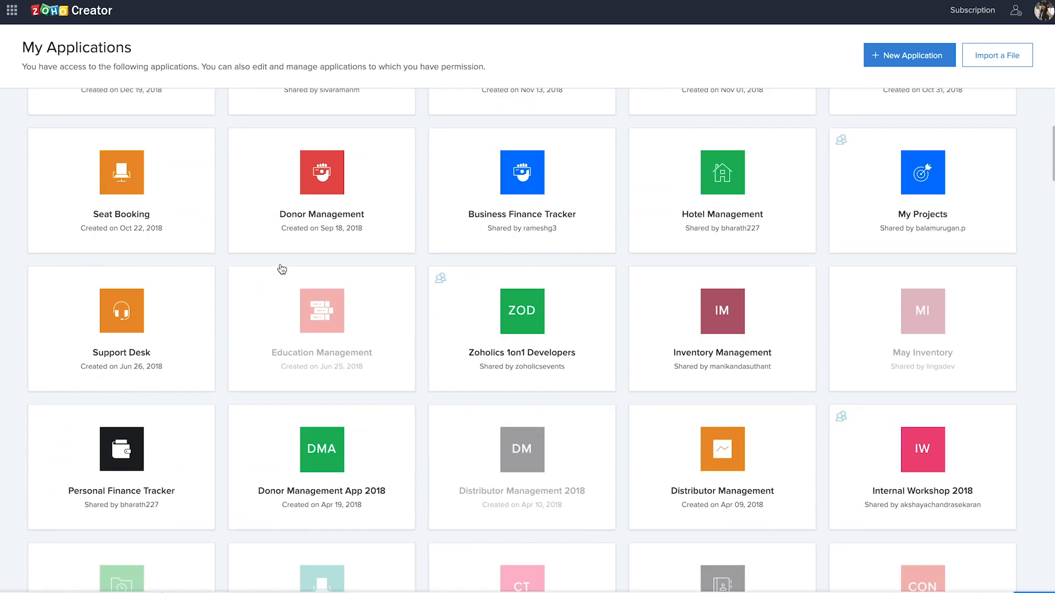
pyautogui.scroll(6, 281, 269)
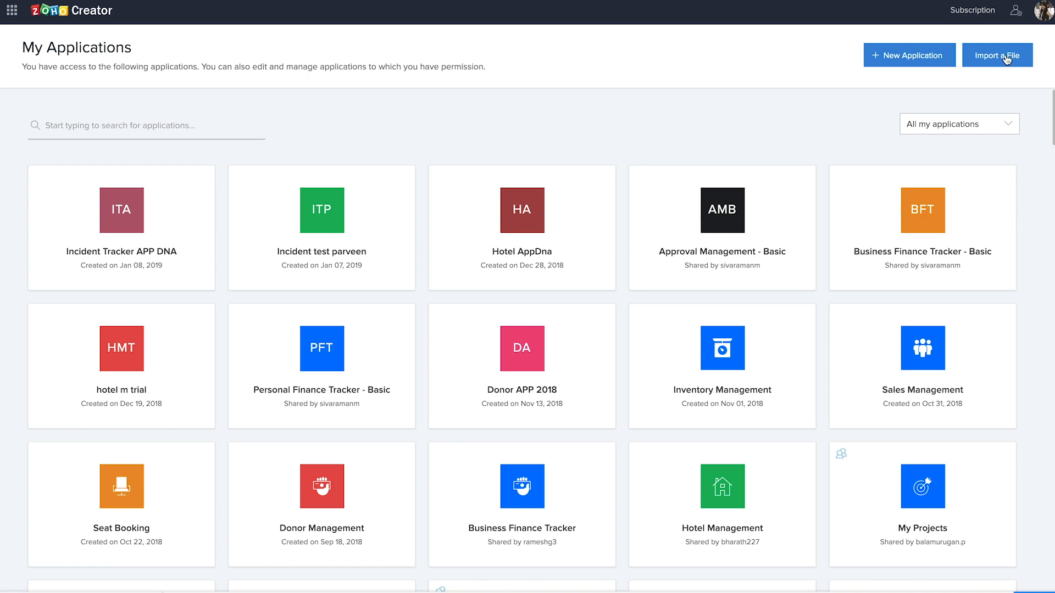
pyautogui.click(908, 63)
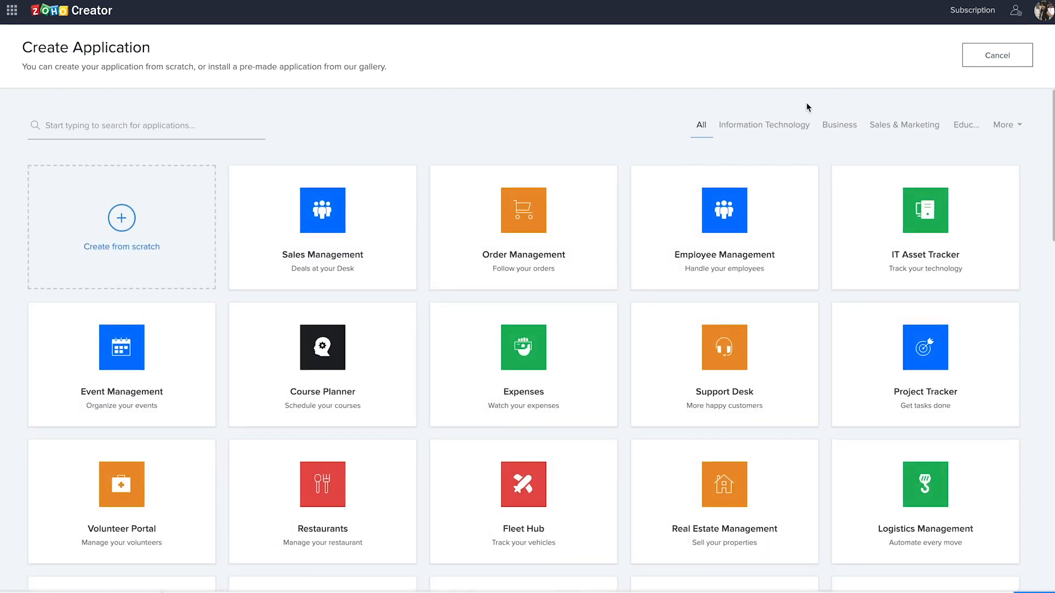
pyautogui.moveTo(837, 259)
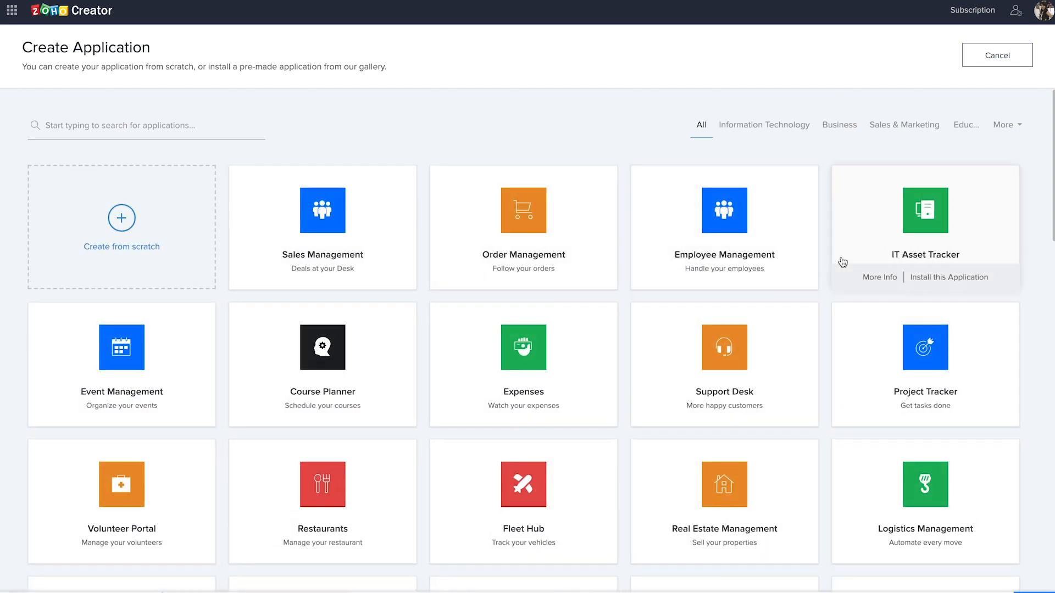
pyautogui.scroll(-1, 842, 262)
pyautogui.scroll(-15, 842, 263)
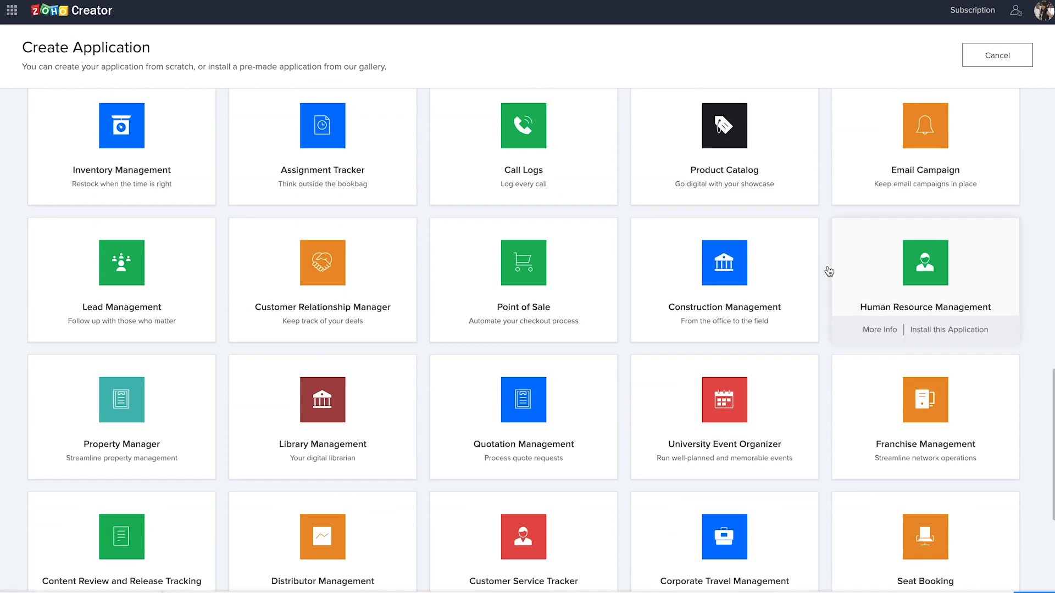
pyautogui.scroll(-5, 829, 272)
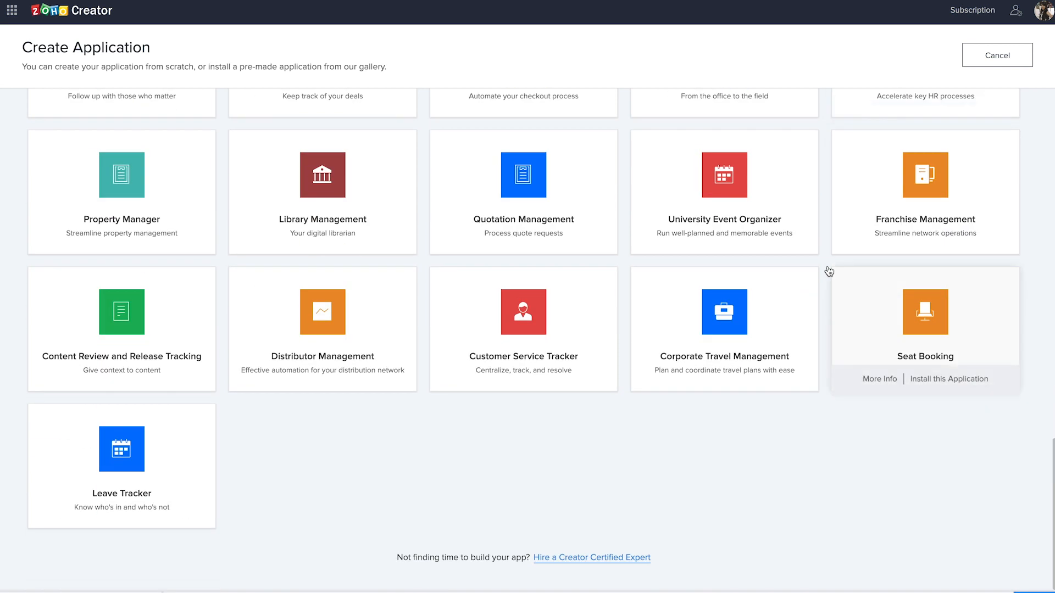
pyautogui.scroll(20, 829, 272)
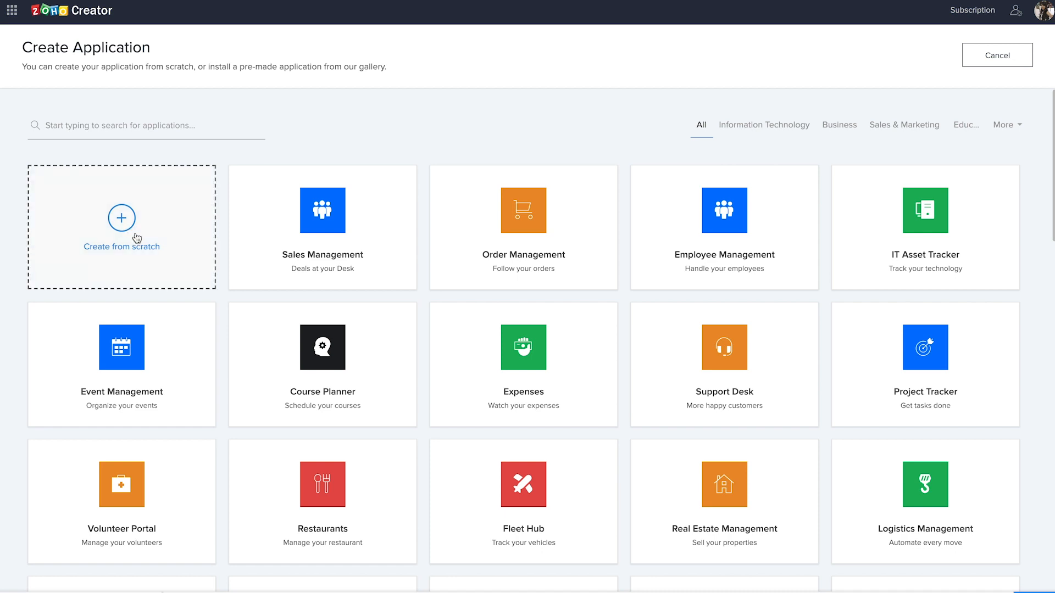
# Step: Create an application from scratch named "Emergency tracker app DNA"
pyautogui.click(124, 230)
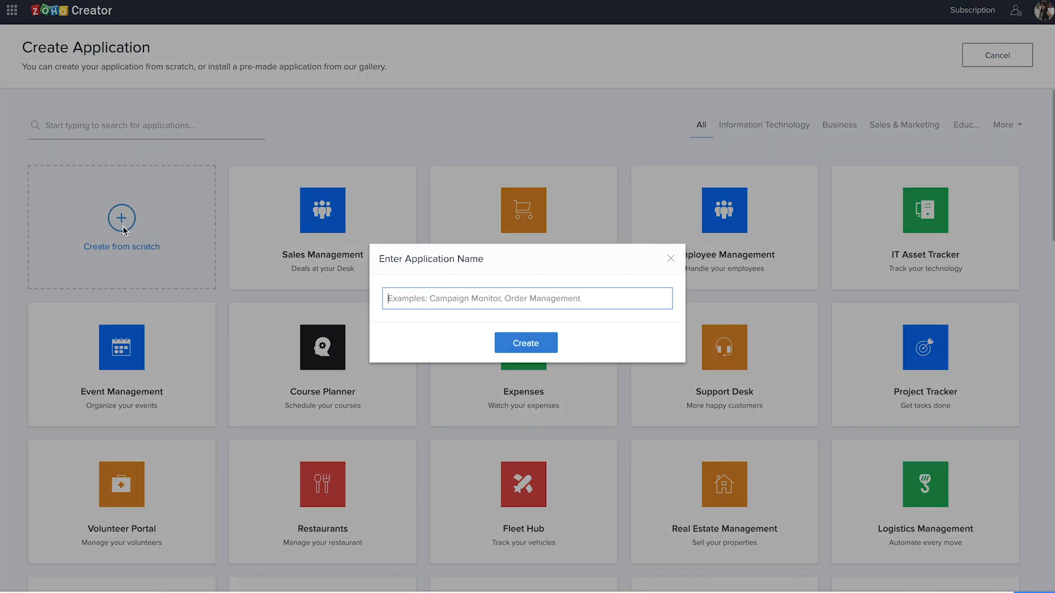
pyautogui.write('Emergency tracker app ')
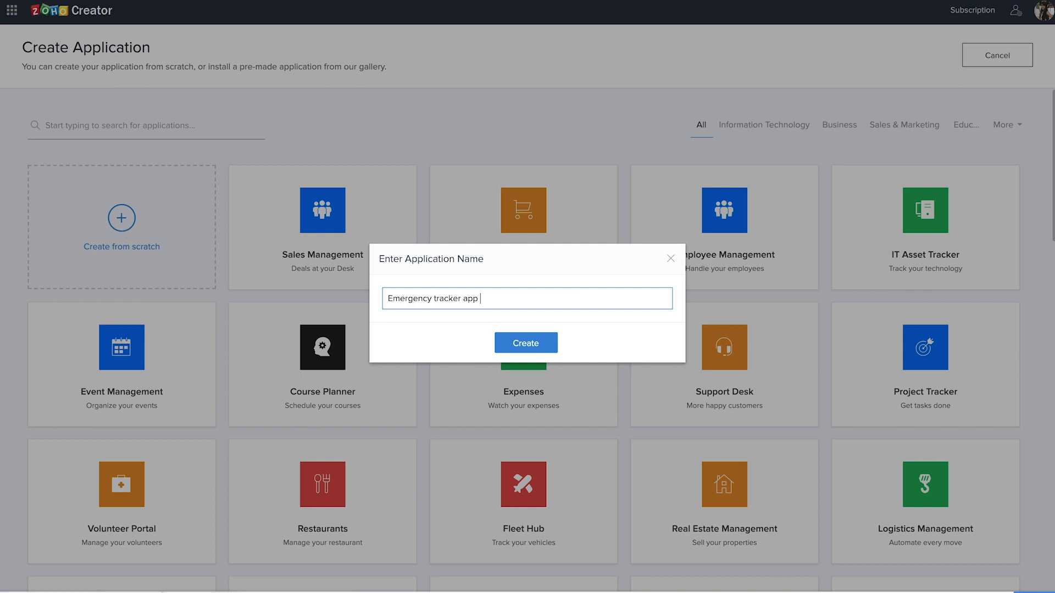
pyautogui.write('DNA')
pyautogui.click(528, 345)
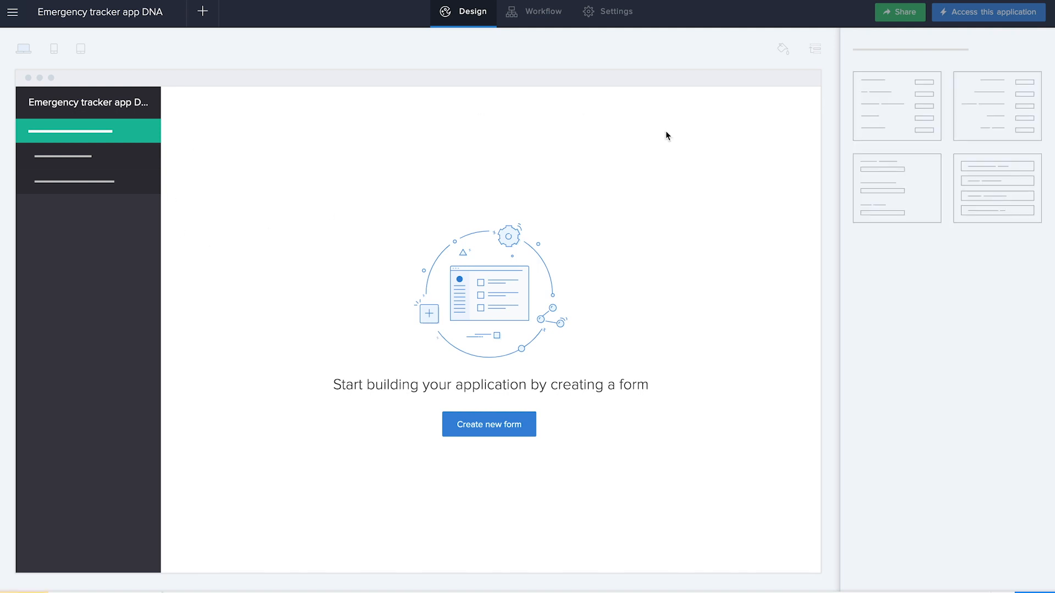
# Step: Create a blank form named "Add Company" in the new application
pyautogui.press('XF86AudioRaiseVolume')
pyautogui.click(500, 431)
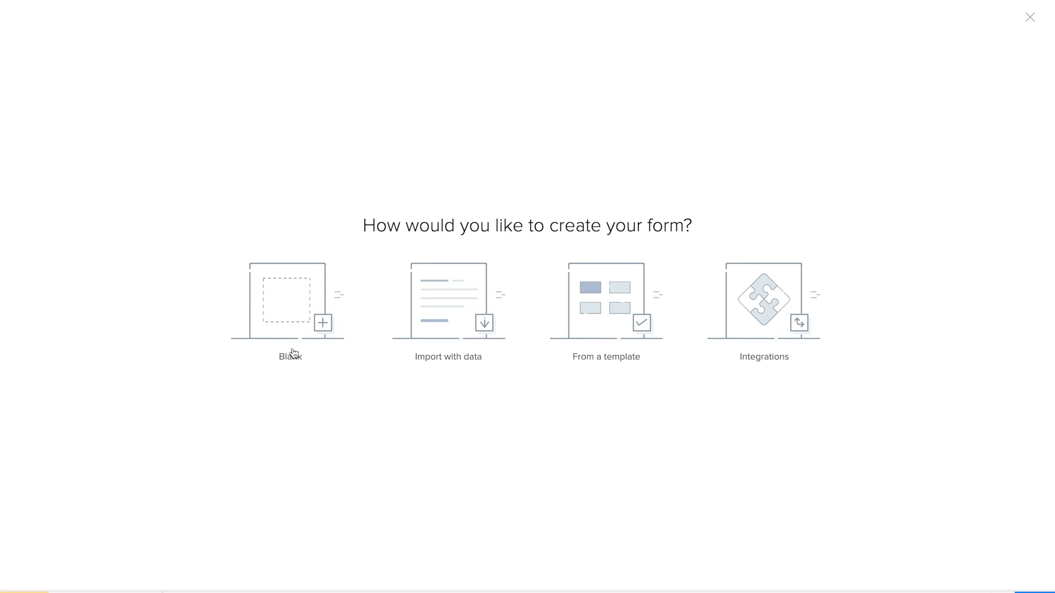
pyautogui.click(280, 319)
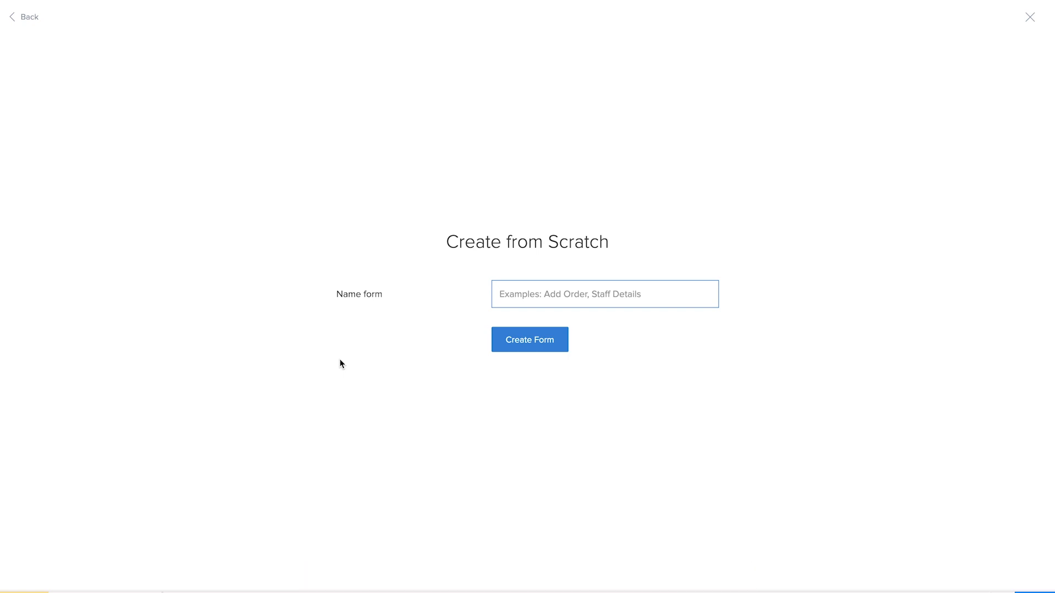
pyautogui.write('Add Company')
pyautogui.click(552, 345)
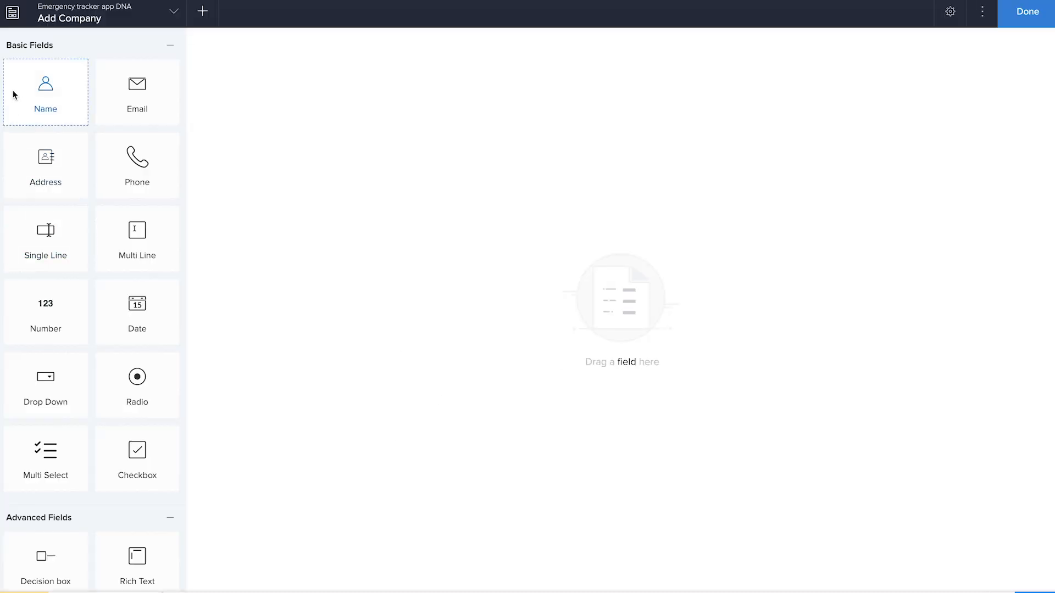
# Step: Add a Single Line field to the Add Company form and name it "Company name"
pyautogui.scroll(-5, 111, 457)
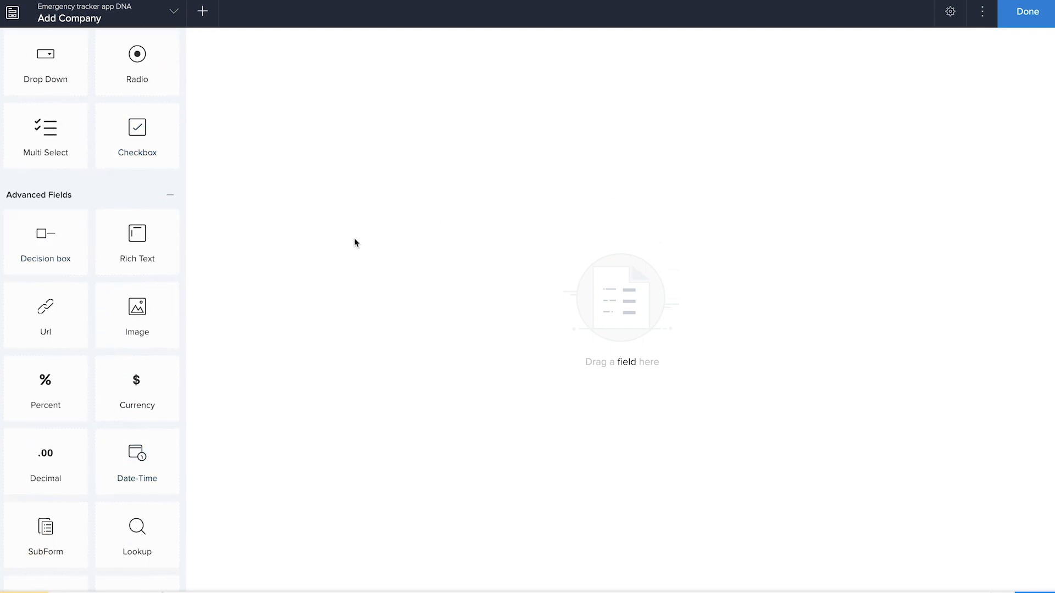
pyautogui.scroll(5, 123, 209)
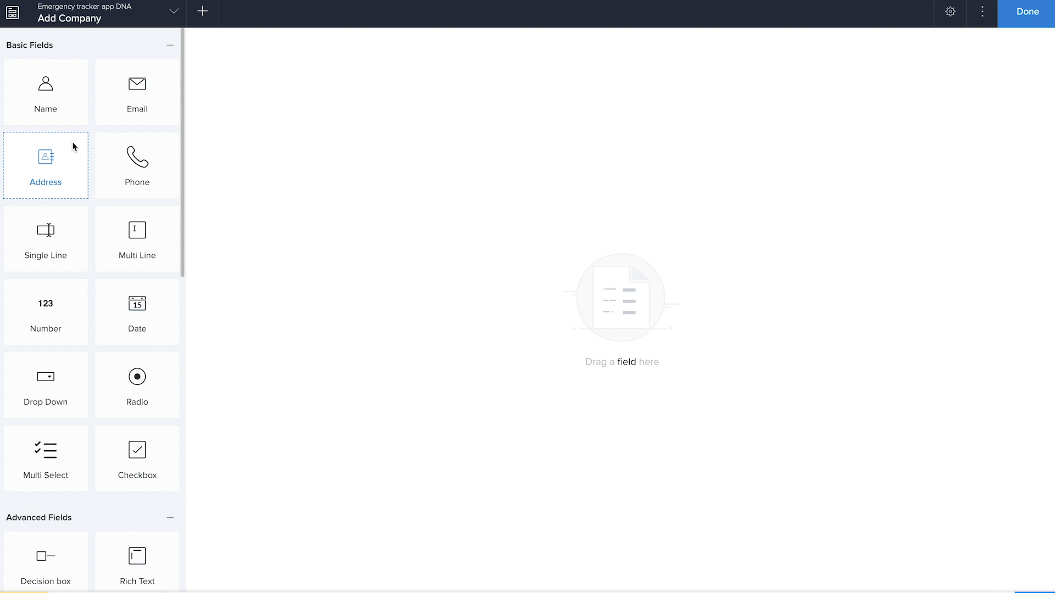
pyautogui.moveTo(46, 231); pyautogui.dragTo(424, 150)
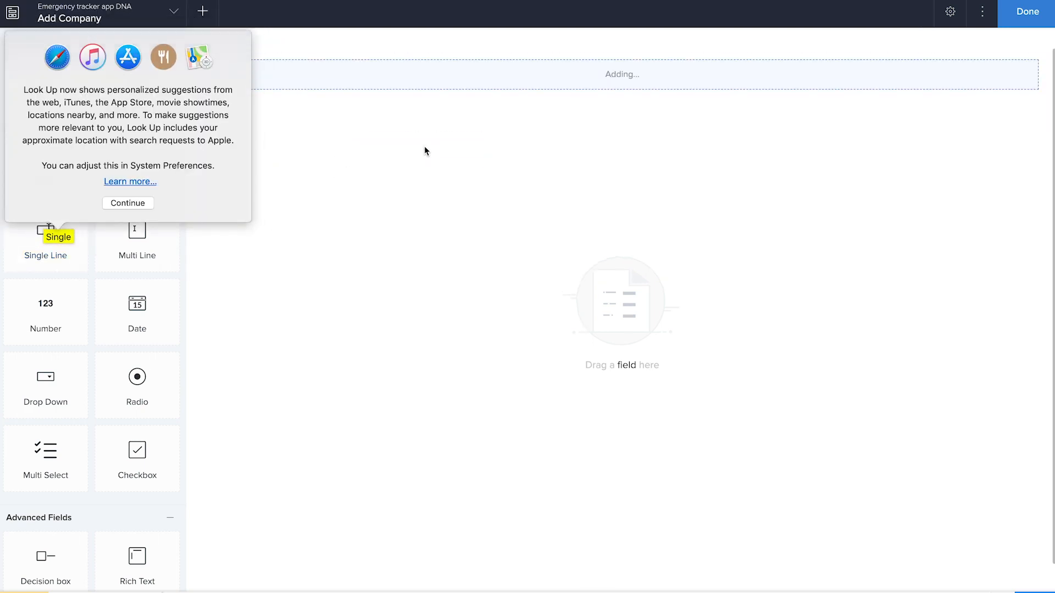
pyautogui.click(324, 219)
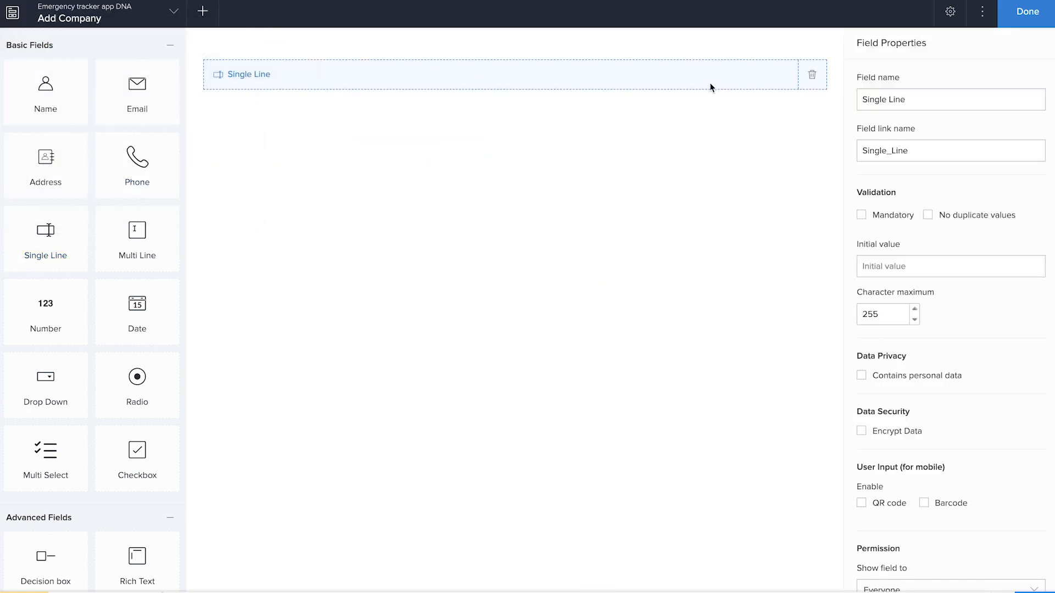
pyautogui.click(913, 104)
pyautogui.press('BackSpace')
pyautogui.press('BackSpace')
pyautogui.press('BackSpace')
pyautogui.press('BackSpace')
pyautogui.press('BackSpace')
pyautogui.press('BackSpace')
pyautogui.press('BackSpace')
pyautogui.press('BackSpace')
pyautogui.press('BackSpace')
pyautogui.press('BackSpace')
pyautogui.press('BackSpace')
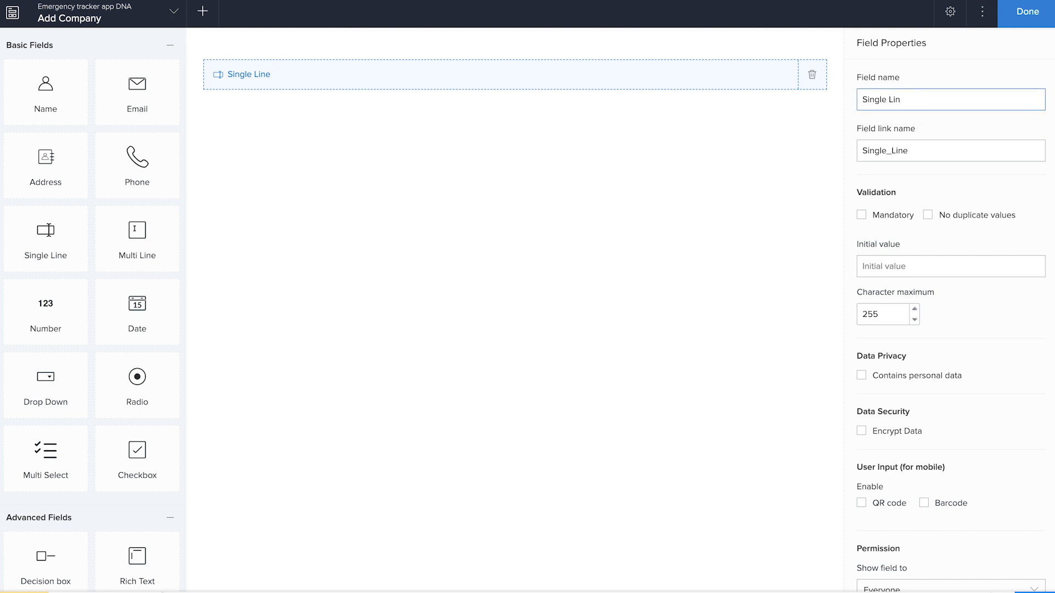
pyautogui.write('Company name')
# Step: Add Email, Phone and Address fields below the Company name field
pyautogui.moveTo(137, 102); pyautogui.dragTo(403, 171)
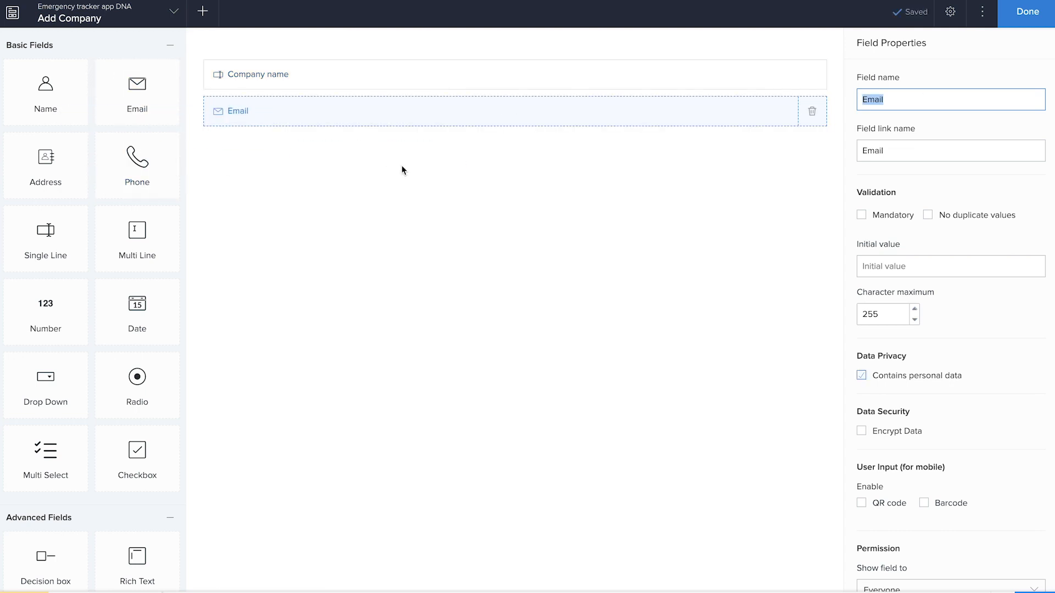
pyautogui.moveTo(137, 159); pyautogui.dragTo(367, 191)
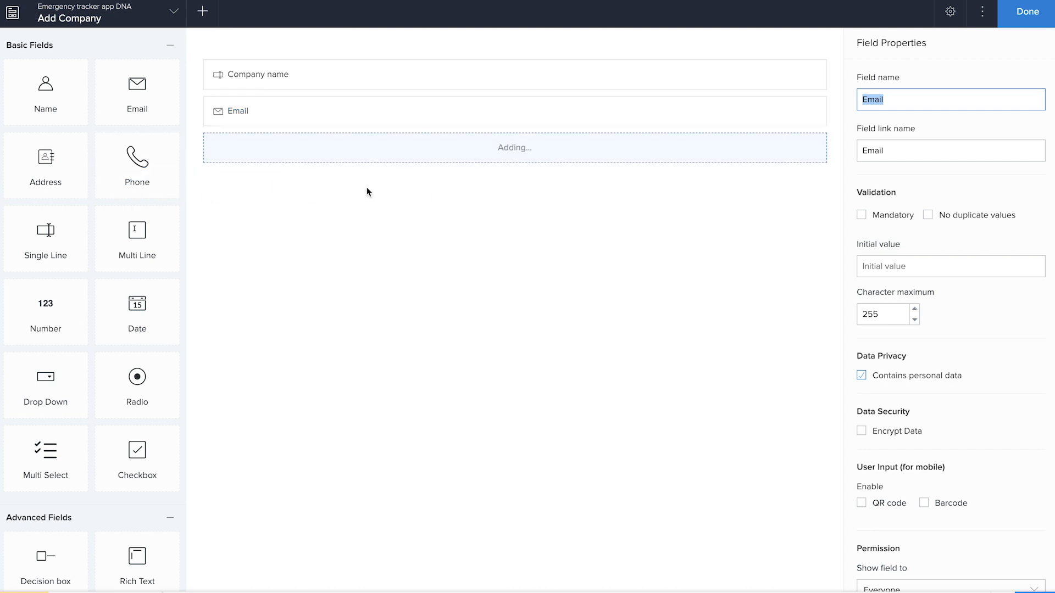
pyautogui.moveTo(48, 173); pyautogui.dragTo(319, 217)
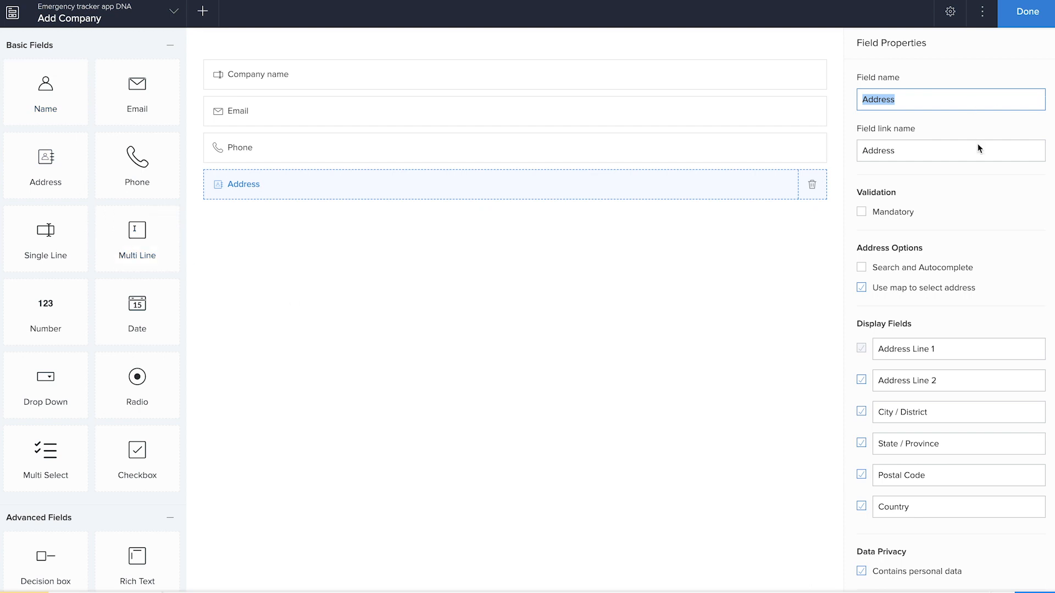
# Step: Examine the Address field's properties, including its display fields and the permission options for who can see it
pyautogui.scroll(-1, 971, 217)
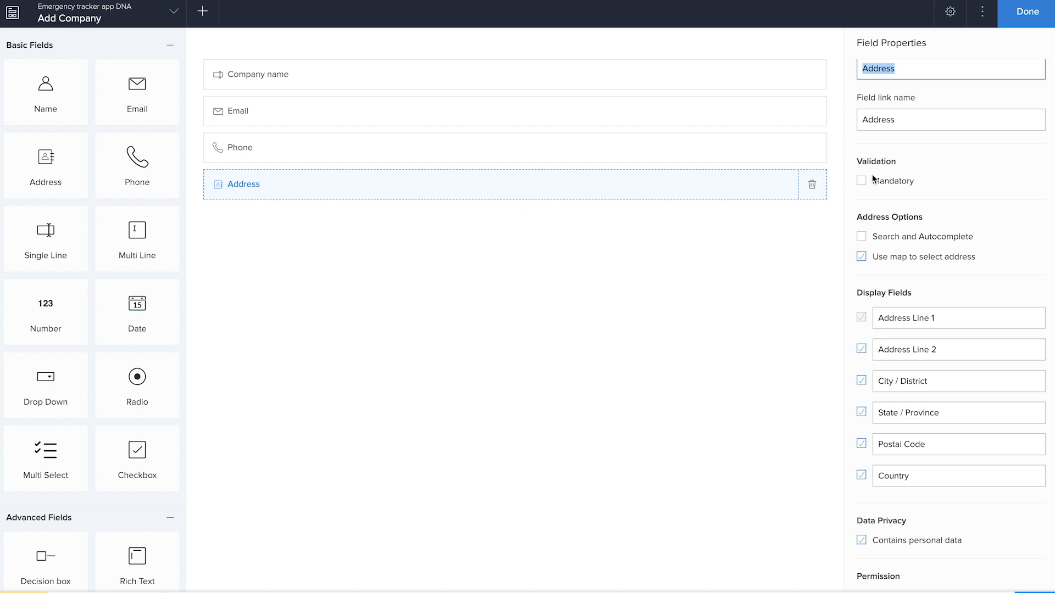
pyautogui.scroll(-5, 886, 285)
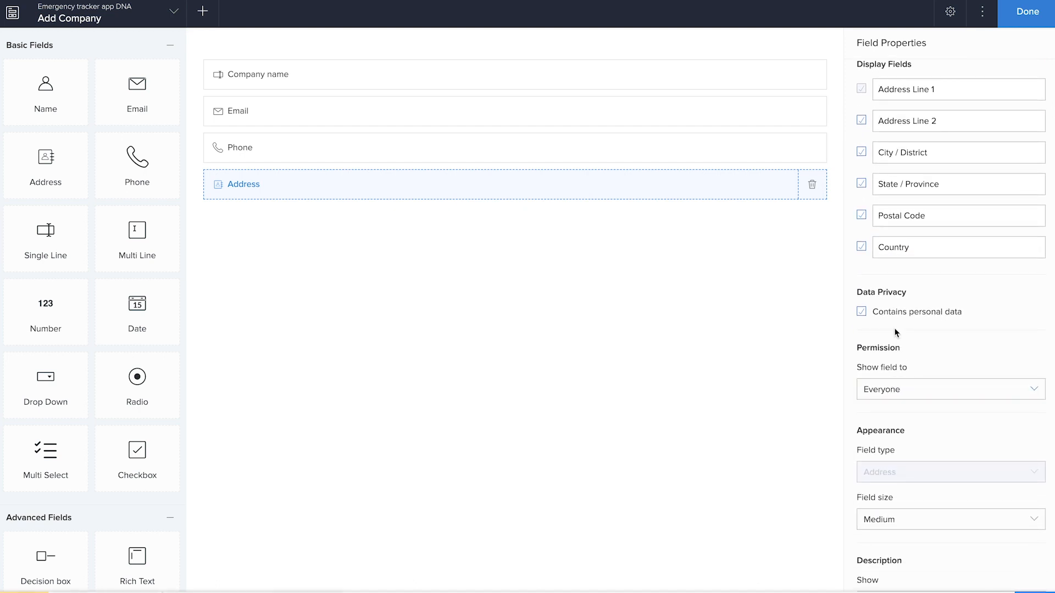
pyautogui.click(885, 388)
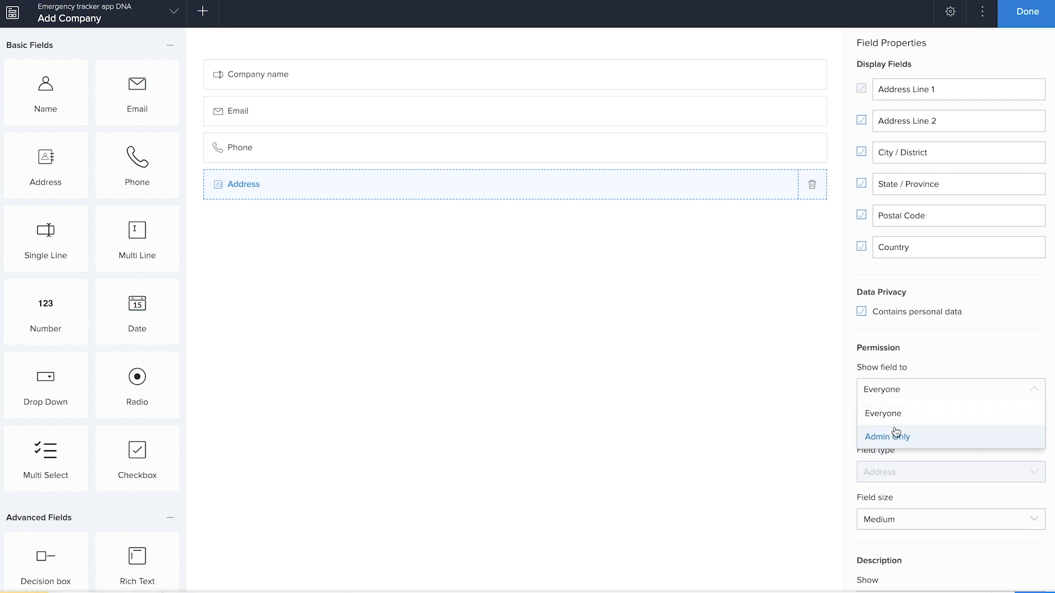
pyautogui.click(961, 353)
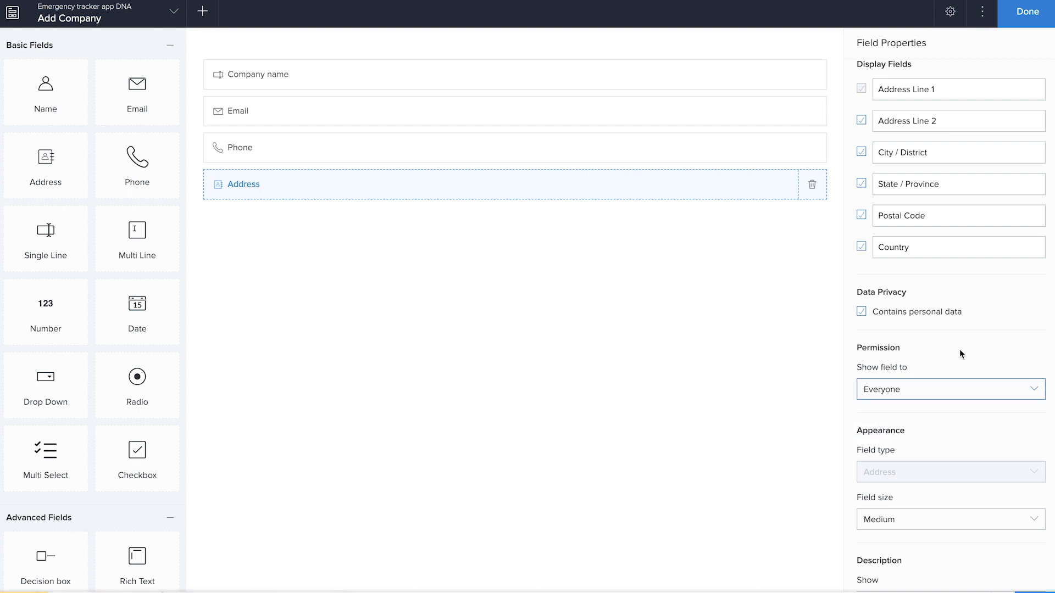
pyautogui.scroll(-3, 959, 351)
pyautogui.scroll(7, 950, 349)
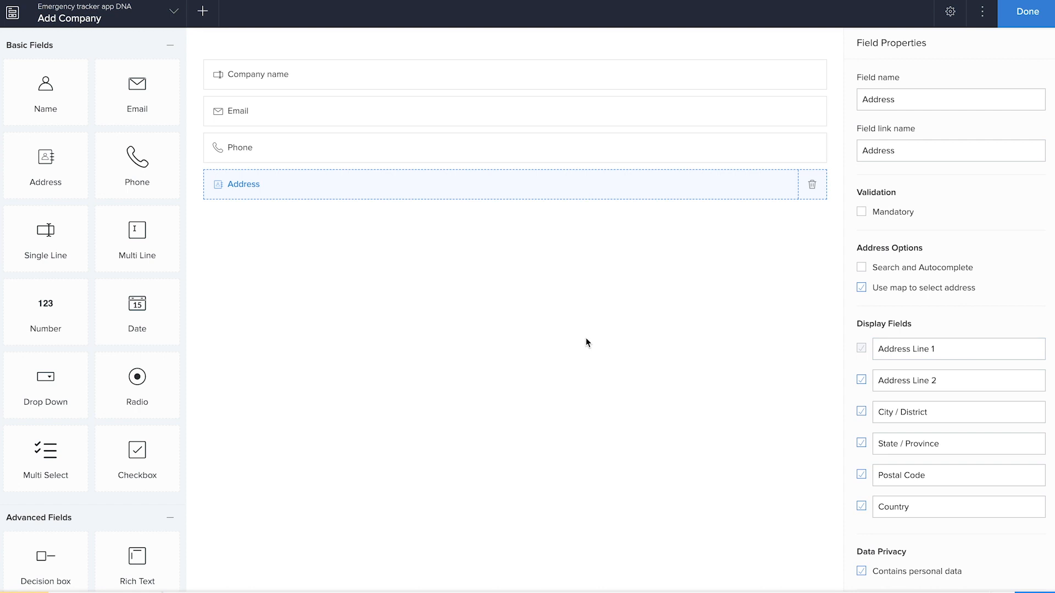
# Step: Finish building the Add Company form and access the live application
pyautogui.click(1008, 19)
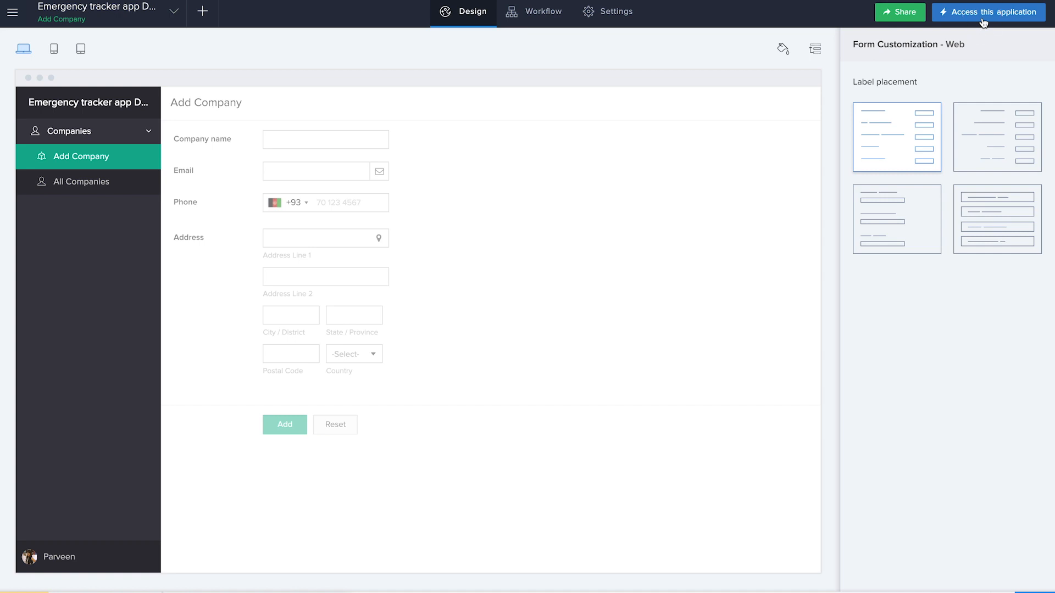
pyautogui.click(983, 21)
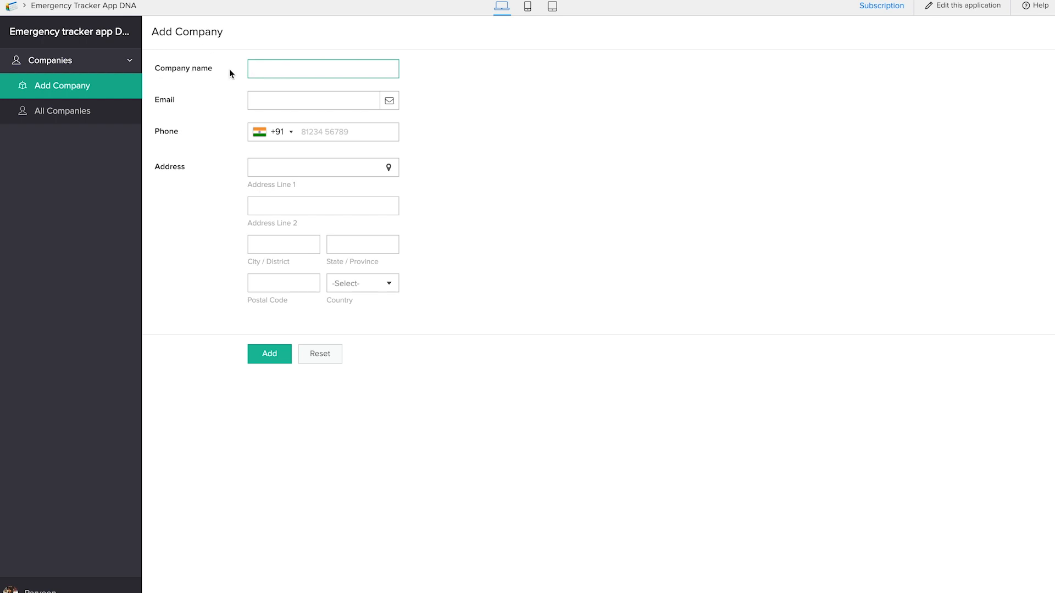
# Step: Add a company record named "APP DNA" with an address picked from the map and the contact's e-mail, and view it in All Companies
pyautogui.write('APP DNA')
pyautogui.click(388, 167)
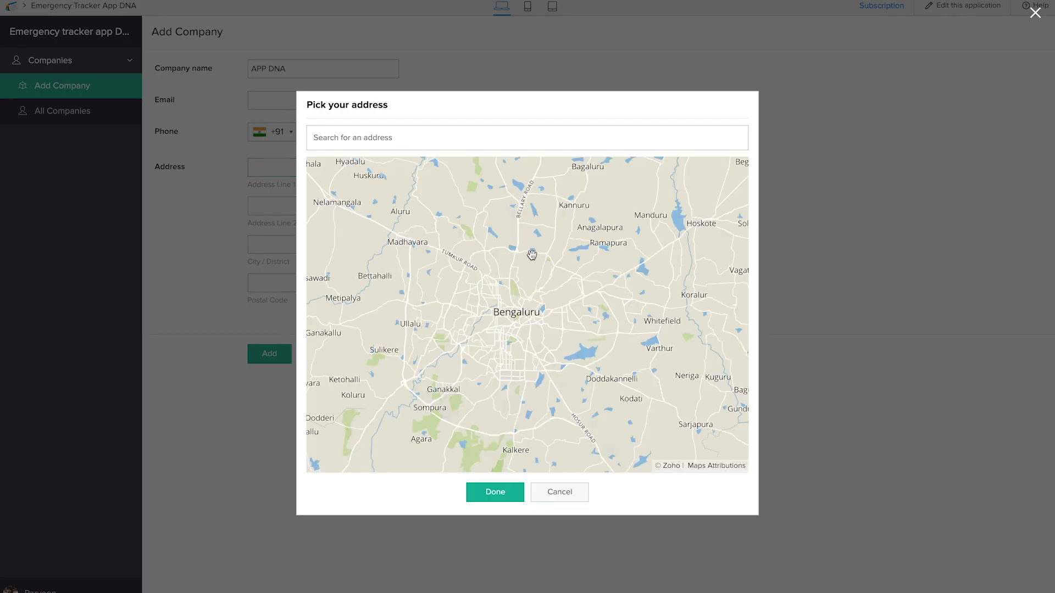
pyautogui.click(504, 492)
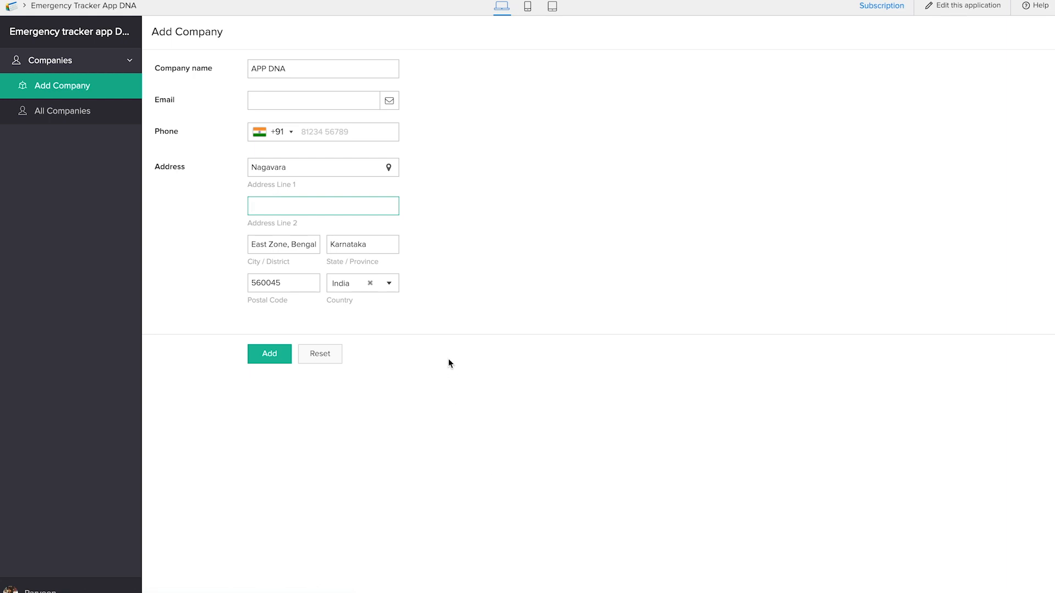
pyautogui.click(297, 101)
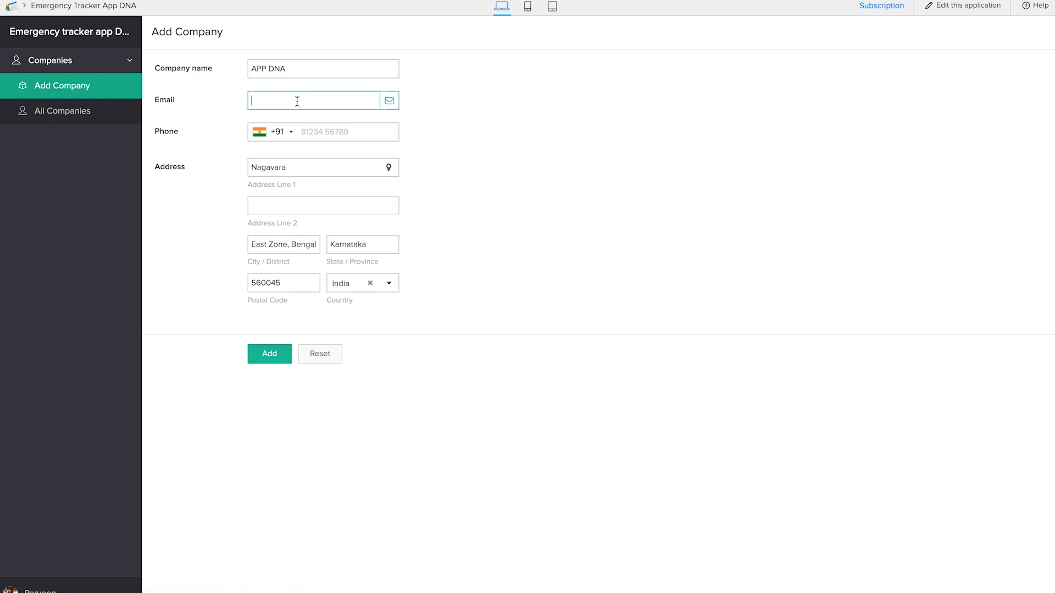
pyautogui.click(270, 353)
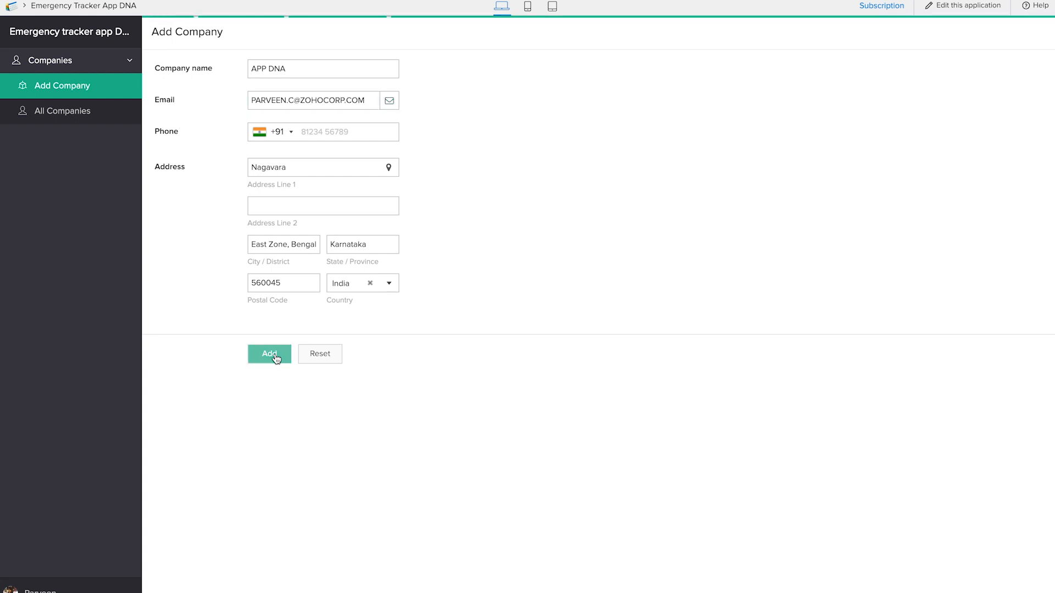
pyautogui.click(67, 115)
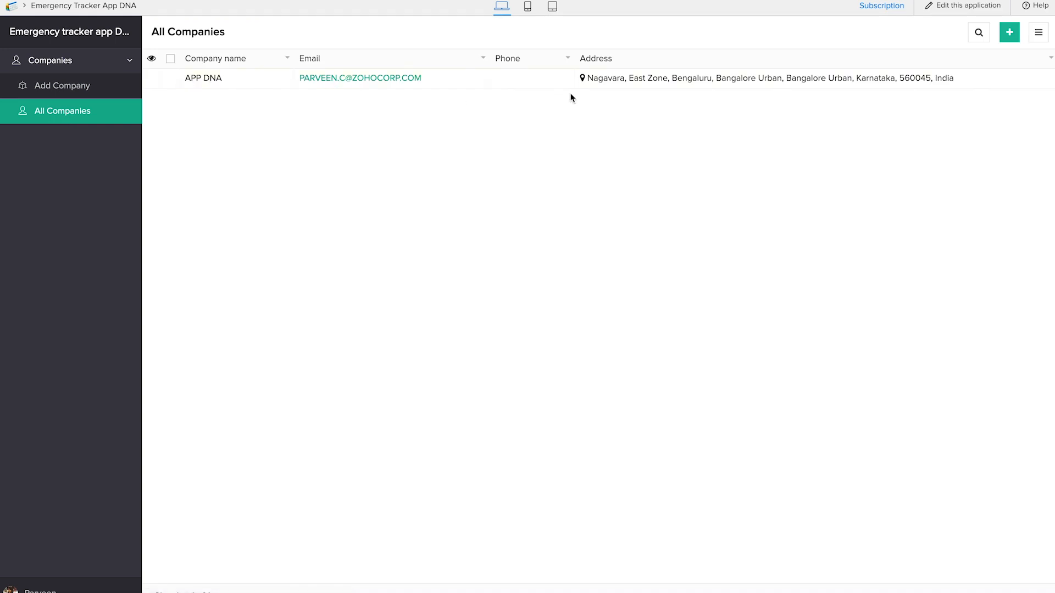
# Step: Return to editing the application and create a blank form from scratch named "Add Branch"
pyautogui.click(957, 6)
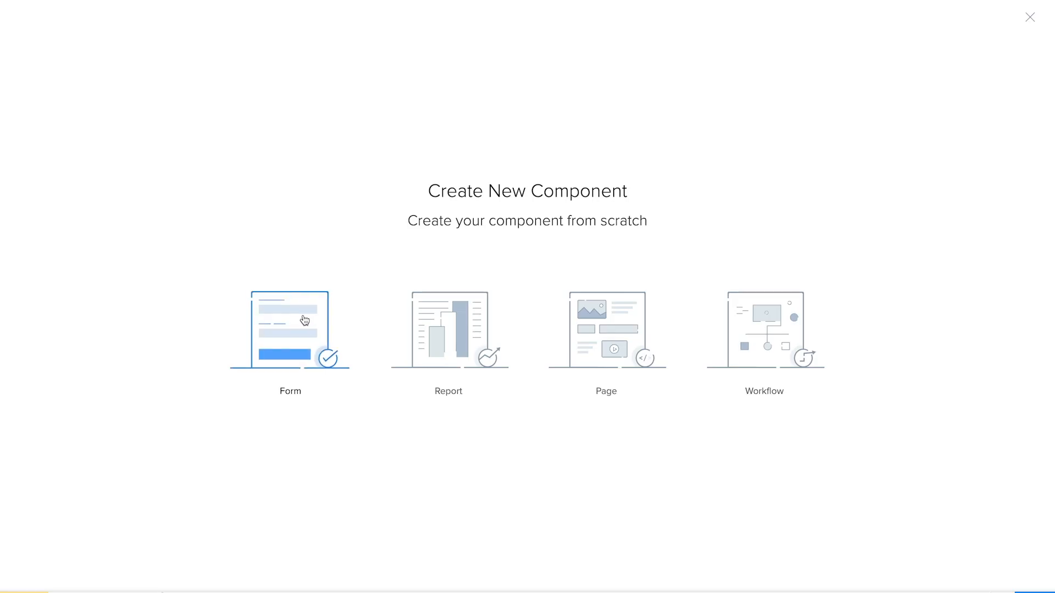
pyautogui.click(306, 327)
pyautogui.click(308, 327)
pyautogui.write('Add Branch')
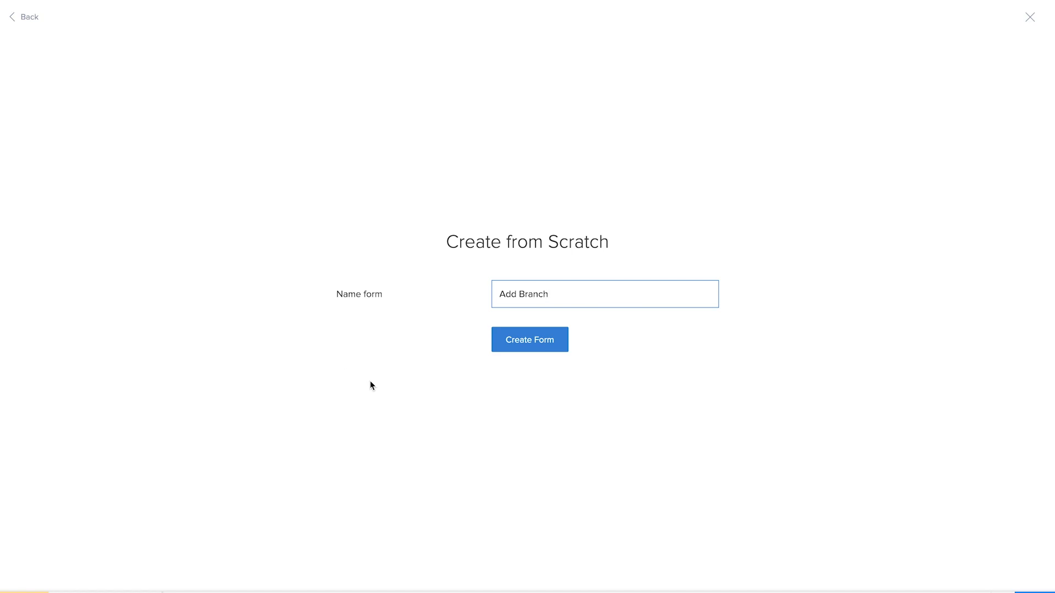
pyautogui.click(531, 334)
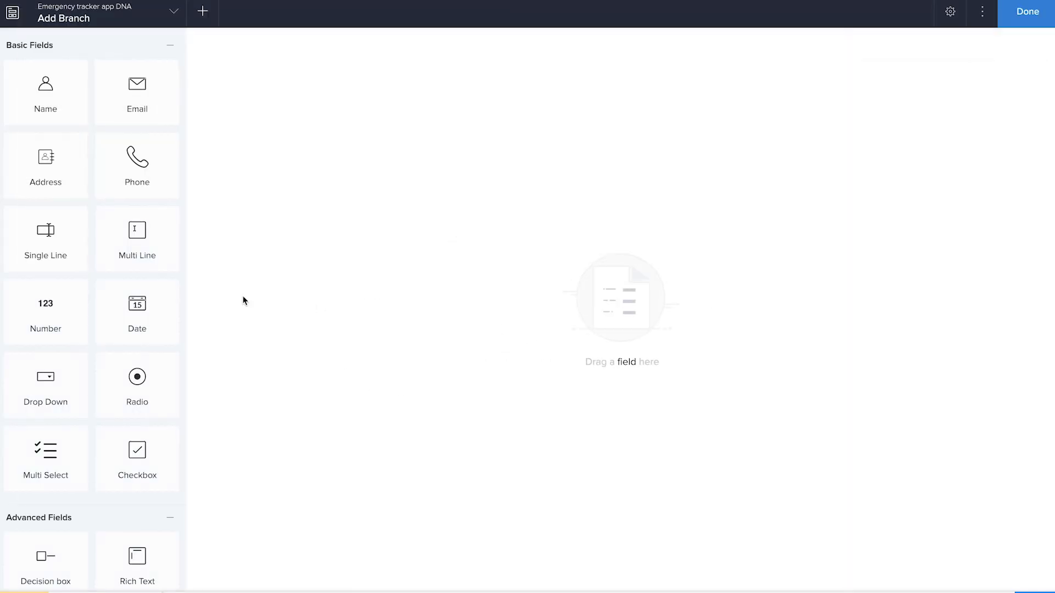
# Step: Add a Single Line field named "Branch Name" to the form, followed by Address, Phone and Email fields
pyautogui.moveTo(46, 231); pyautogui.dragTo(354, 177)
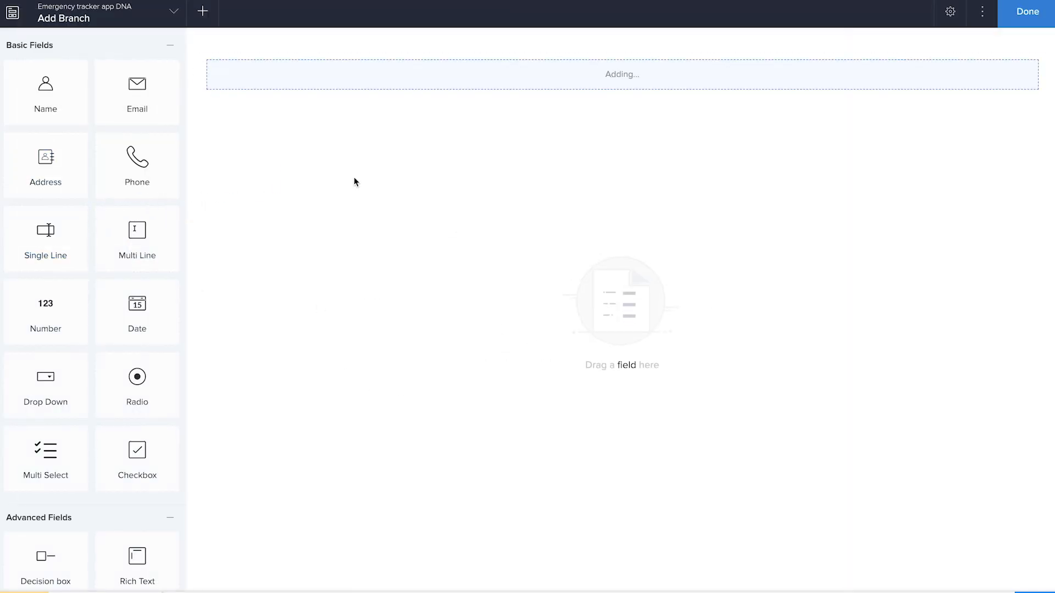
pyautogui.write('Branch Name')
pyautogui.click(145, 175)
pyautogui.click(132, 97)
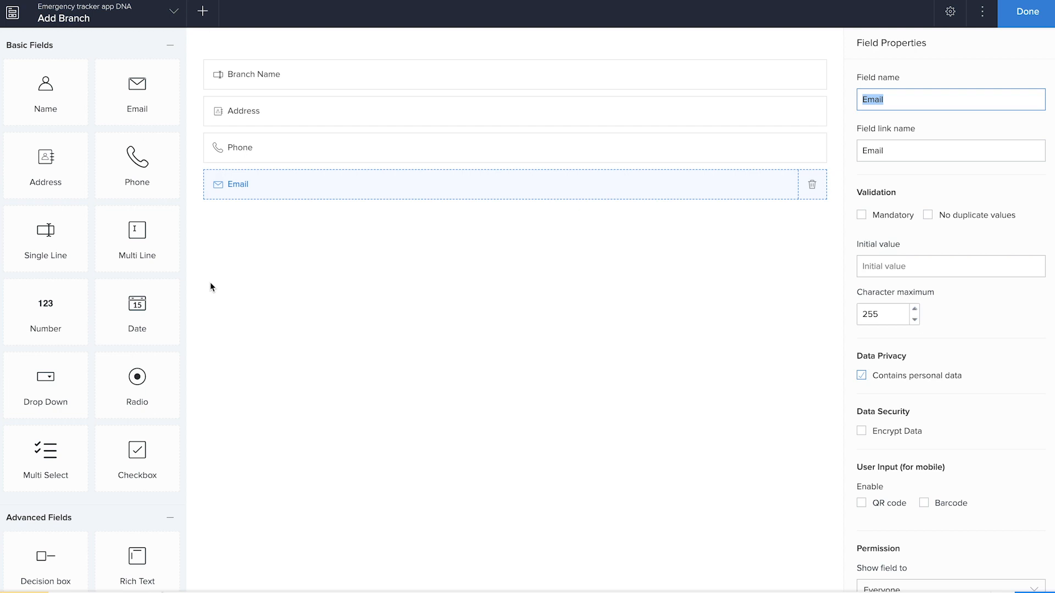
# Step: Add a Lookup field below Email that relates to the Company name field of the Add Company form in this application
pyautogui.scroll(-2, 210, 282)
pyautogui.scroll(-7, 137, 445)
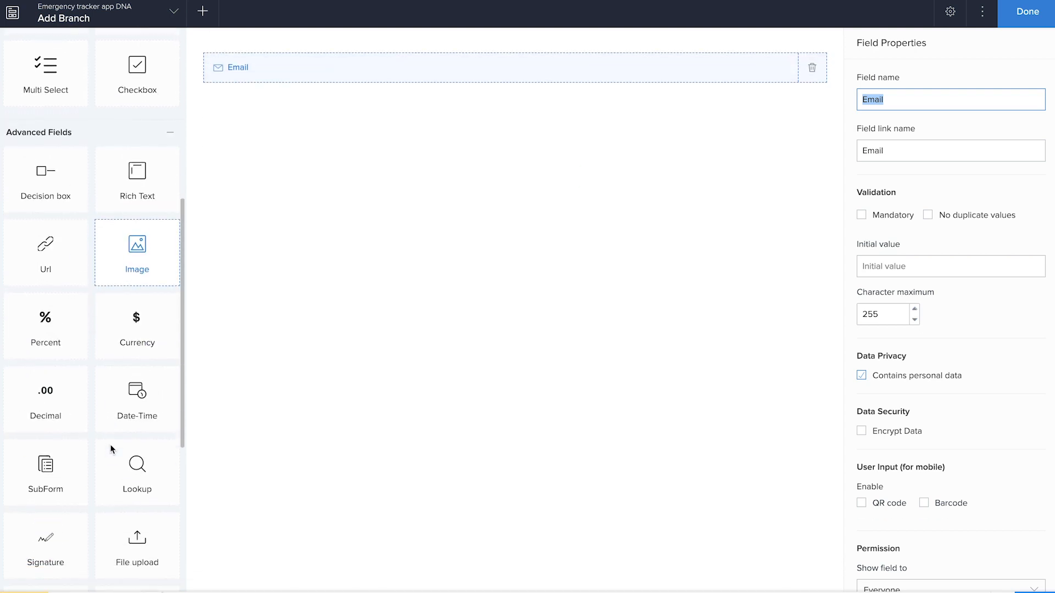
pyautogui.scroll(-1, 112, 449)
pyautogui.moveTo(141, 447); pyautogui.dragTo(413, 322)
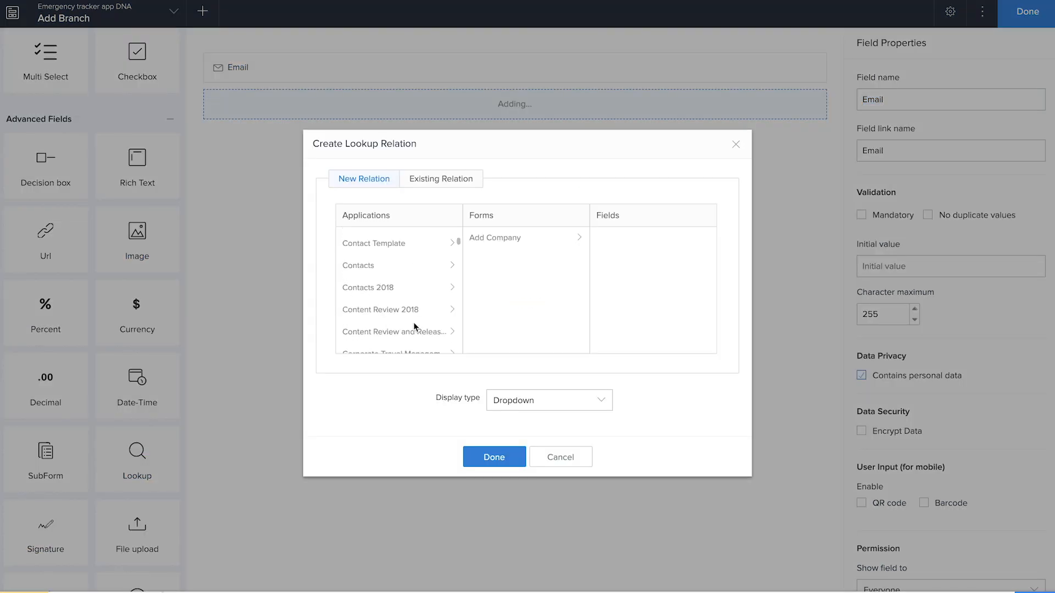
pyautogui.click(511, 238)
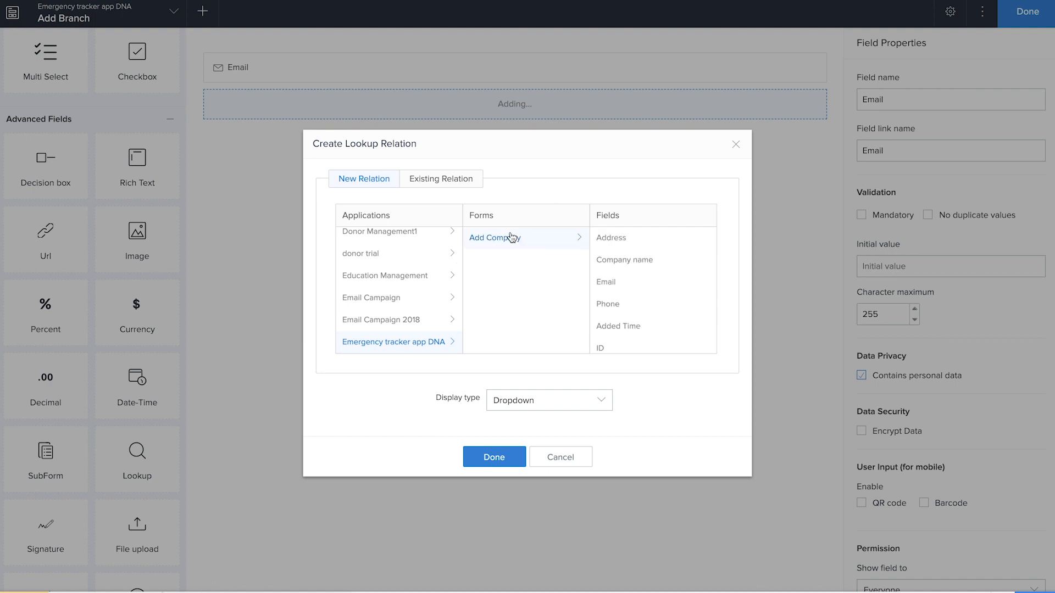
pyautogui.click(642, 261)
pyautogui.click(500, 462)
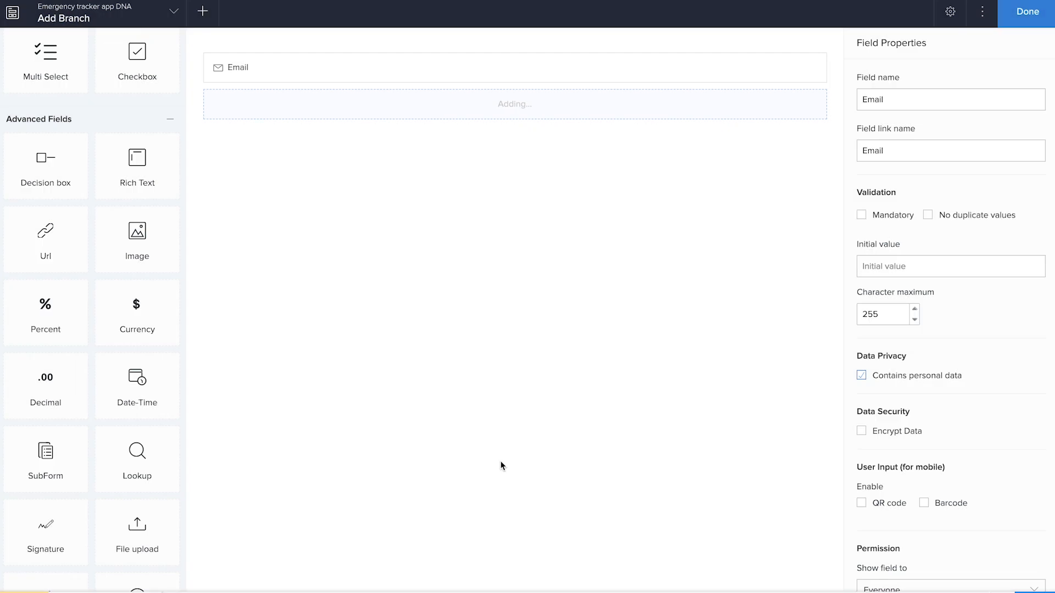
# Step: Rename the new lookup field as "Company"
pyautogui.click(883, 99)
pyautogui.press('BackSpace')
pyautogui.press('BackSpace')
pyautogui.press('BackSpace')
pyautogui.press('BackSpace')
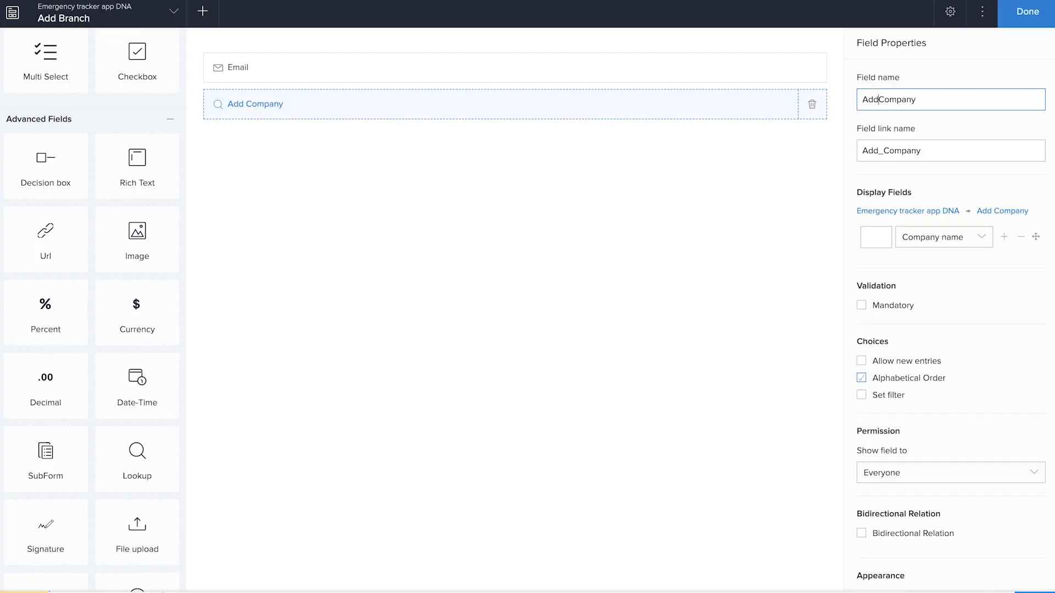
# Step: Finish building the Add Branch form and switch to the live application
pyautogui.click(1023, 23)
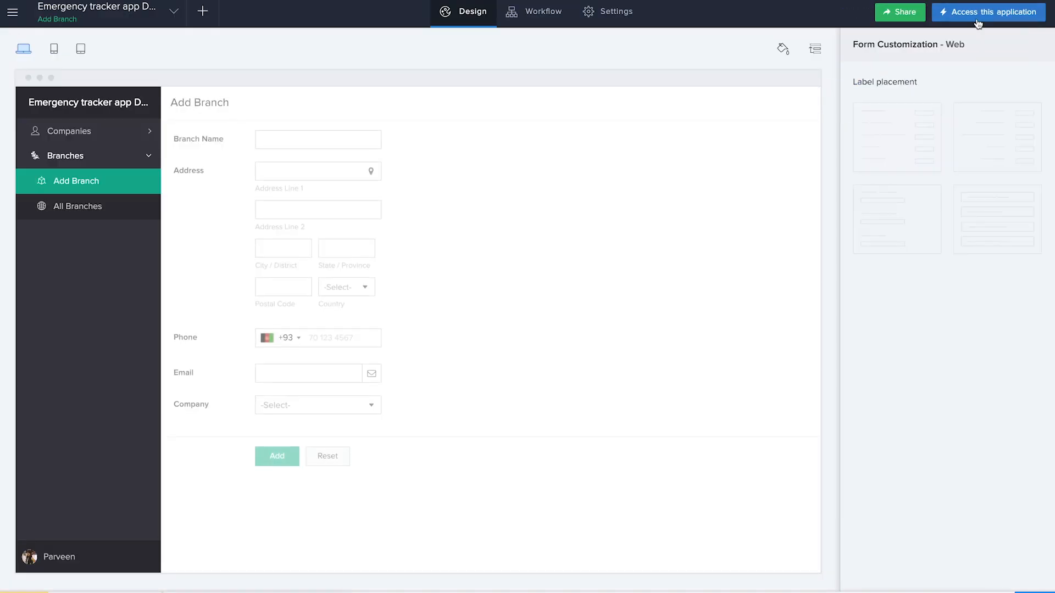
pyautogui.rightClick(977, 18)
pyautogui.click(958, 25)
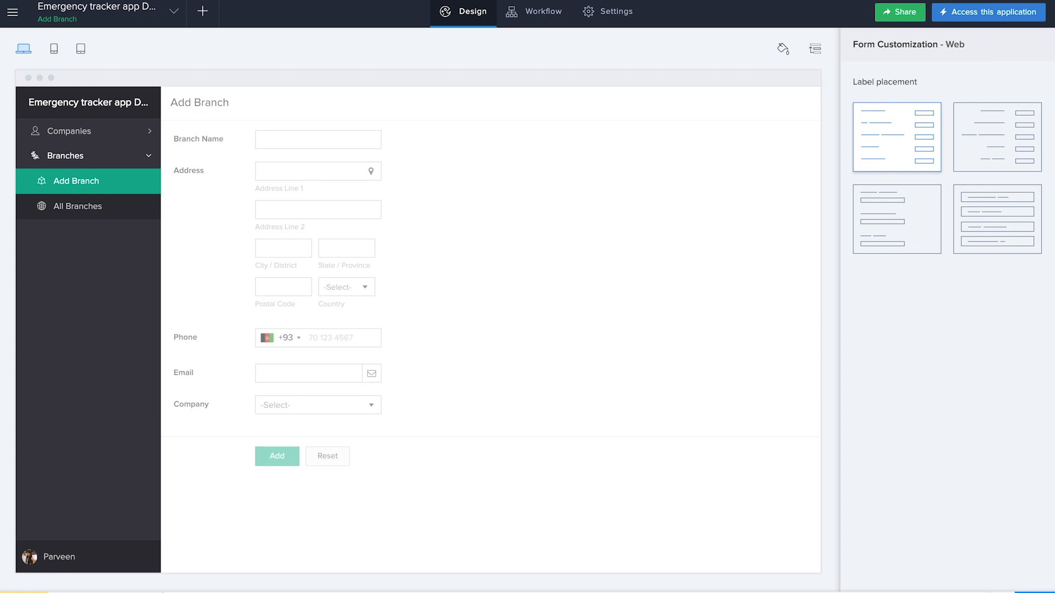
pyautogui.hotkey('ctrl', 'Tab')
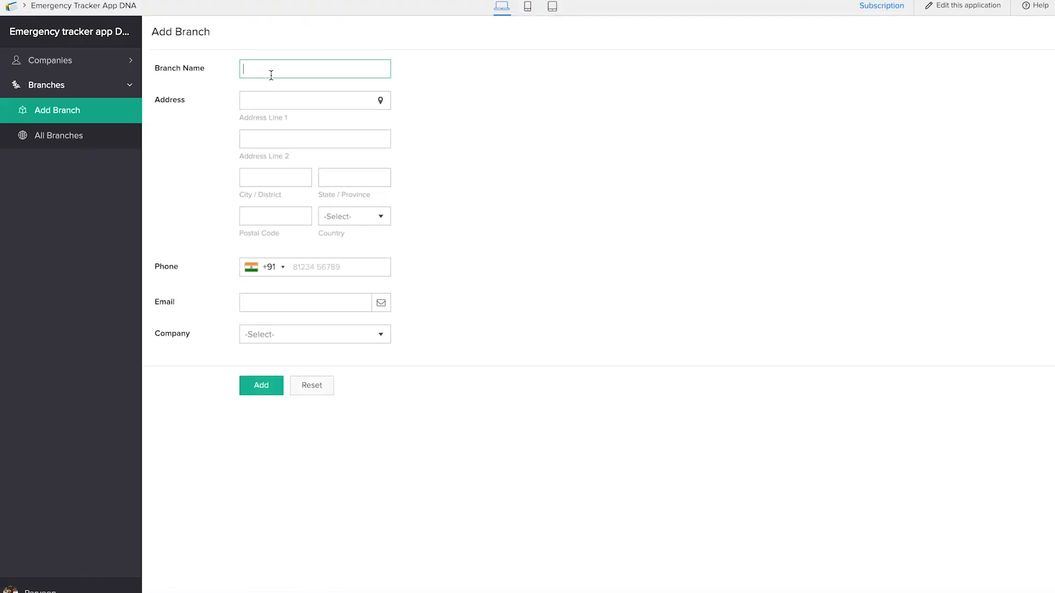
# Step: Add a branch record named "Youtube channel" with an address picked from the map and APP DNA as its company
pyautogui.write('Youtube channel')
pyautogui.click(380, 100)
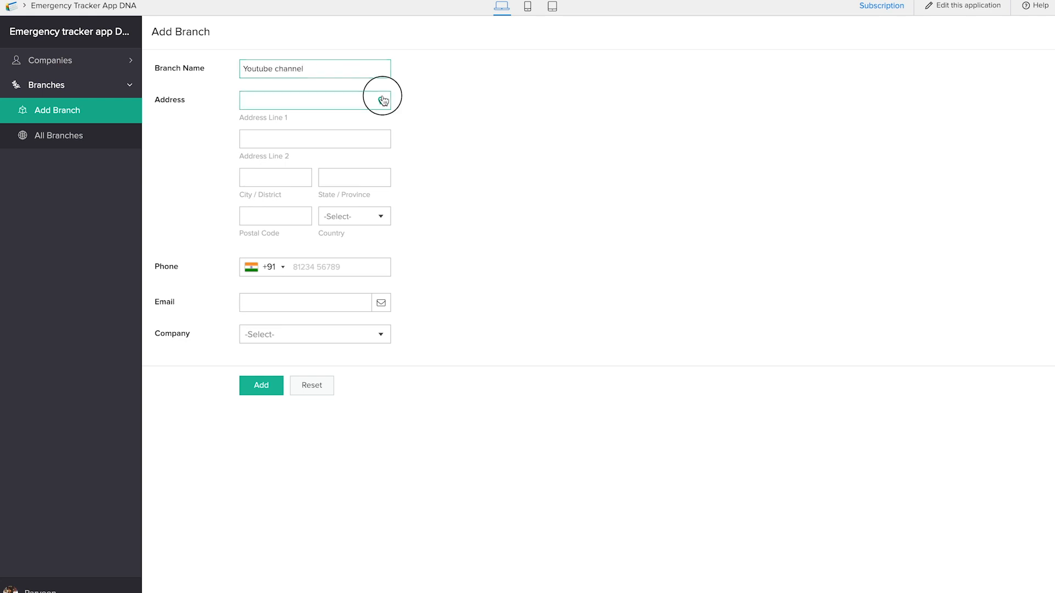
pyautogui.click(502, 494)
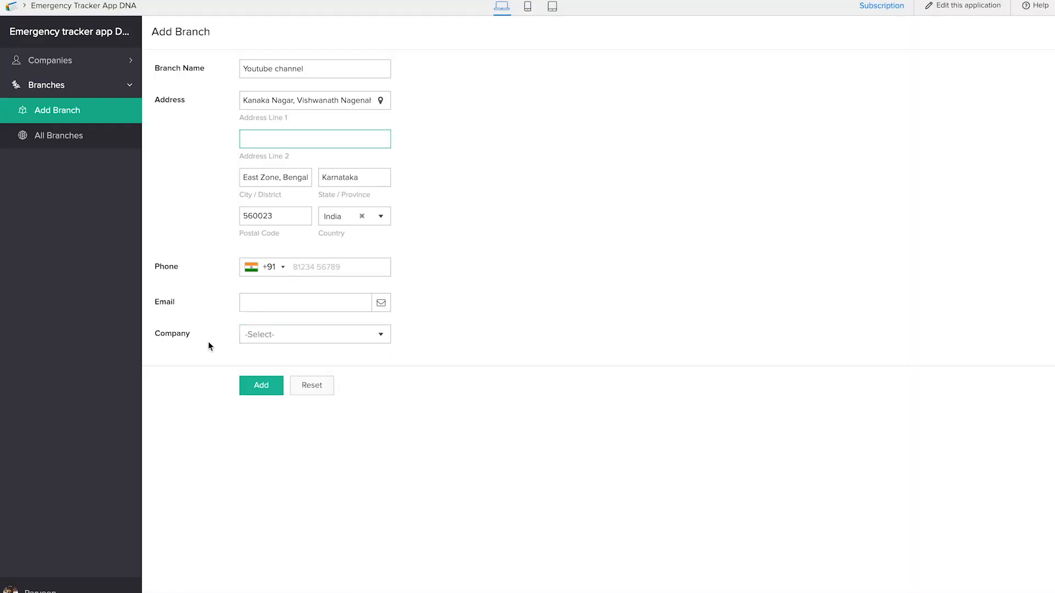
pyautogui.click(279, 341)
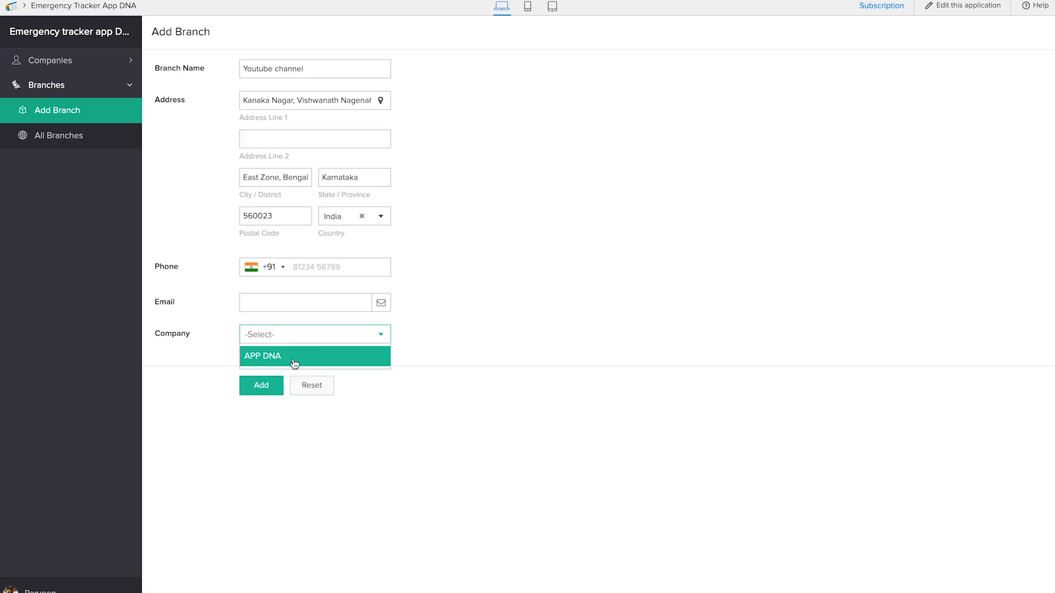
pyautogui.click(295, 362)
pyautogui.click(262, 386)
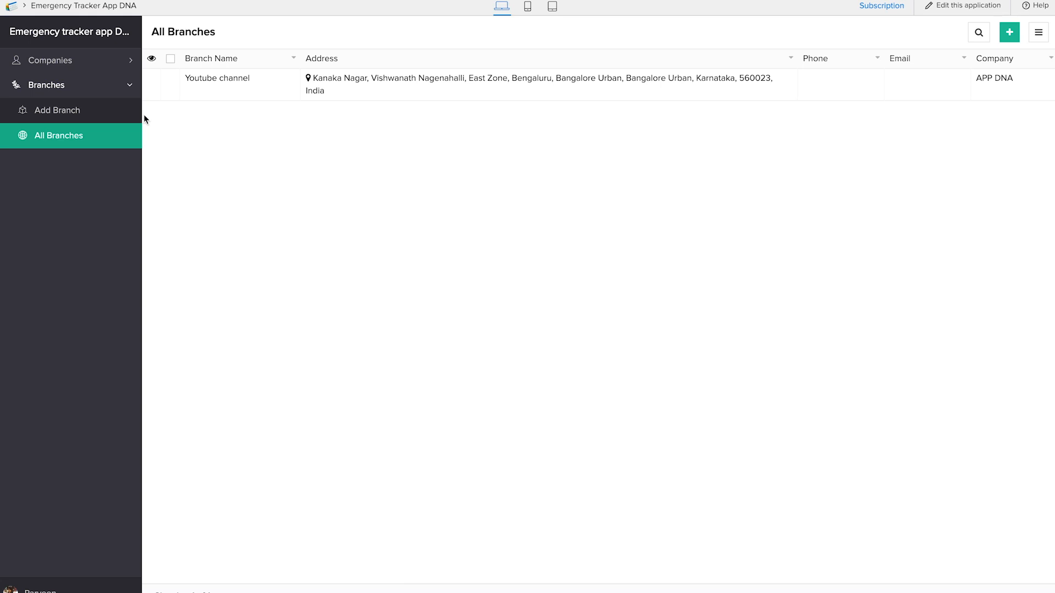
# Step: Return to the application builder and create a blank form named "Add Employee"
pyautogui.moveTo(153, 89)
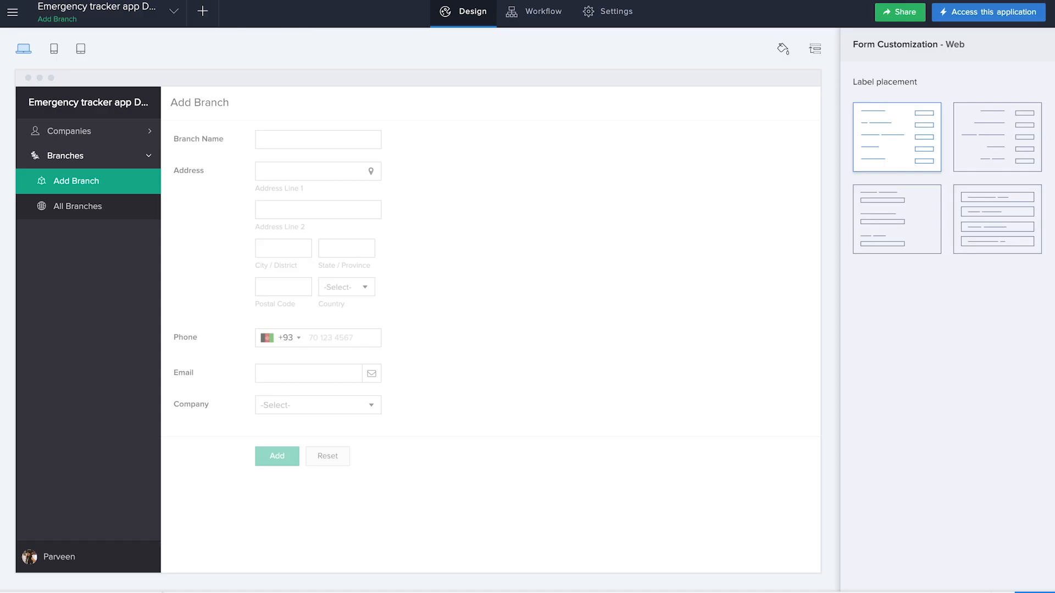
pyautogui.click(204, 11)
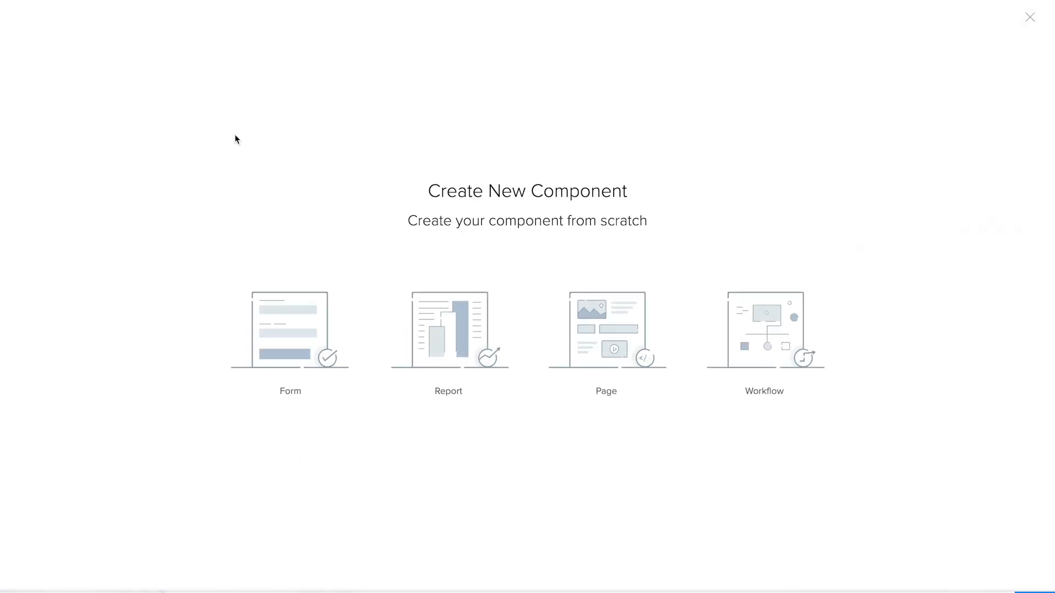
pyautogui.click(293, 309)
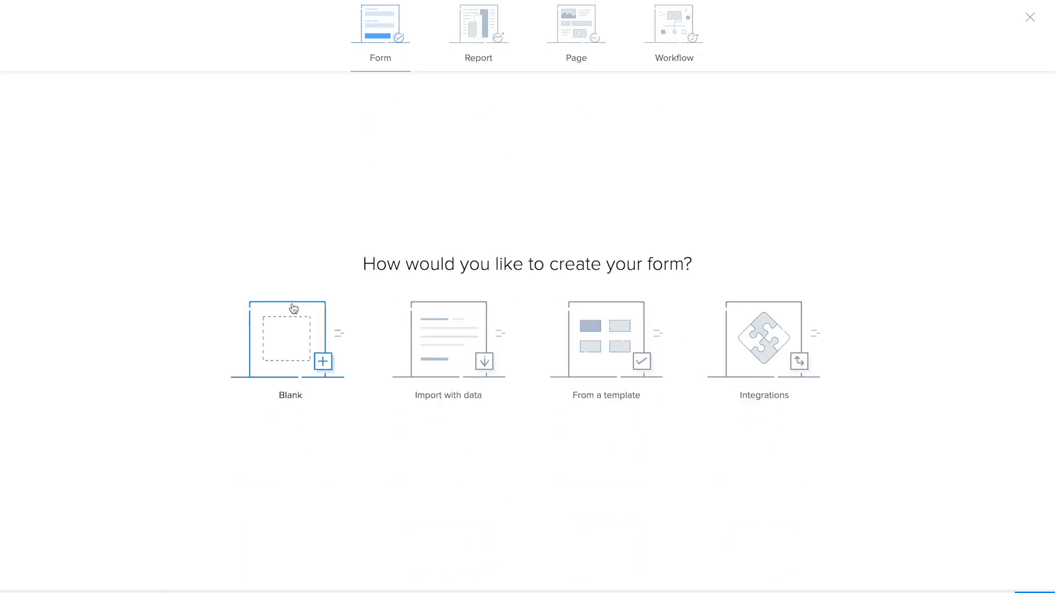
pyautogui.click(294, 327)
pyautogui.write('Add Employee')
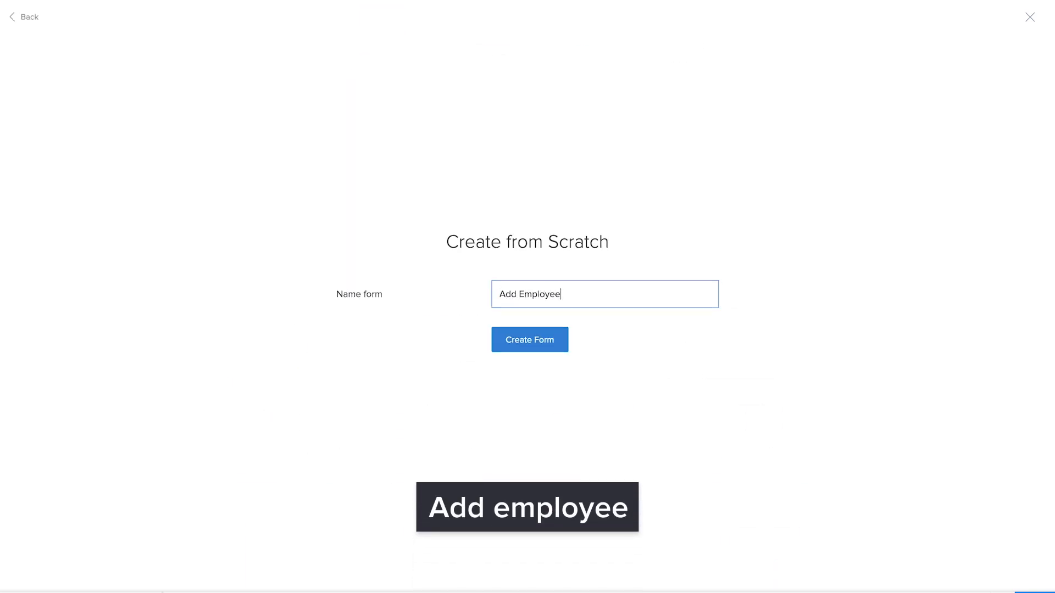
pyautogui.click(554, 344)
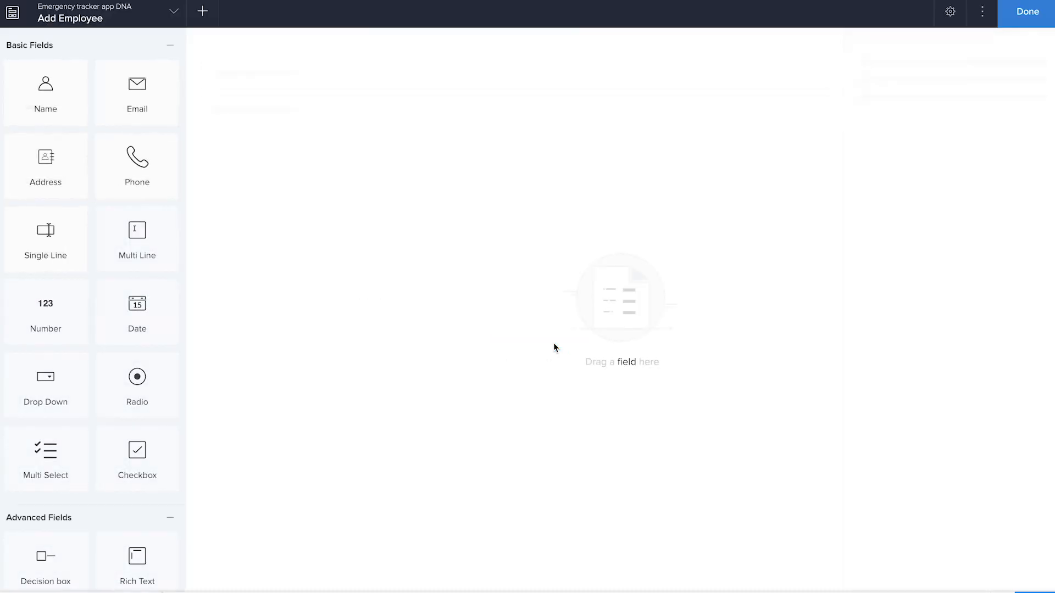
# Step: Add a Name field named "Employee Name" to the form, with Email and Phone fields below it
pyautogui.moveTo(69, 104); pyautogui.dragTo(431, 156)
pyautogui.write('Employee Name')
pyautogui.moveTo(141, 90); pyautogui.dragTo(457, 184)
pyautogui.moveTo(137, 166); pyautogui.dragTo(335, 224)
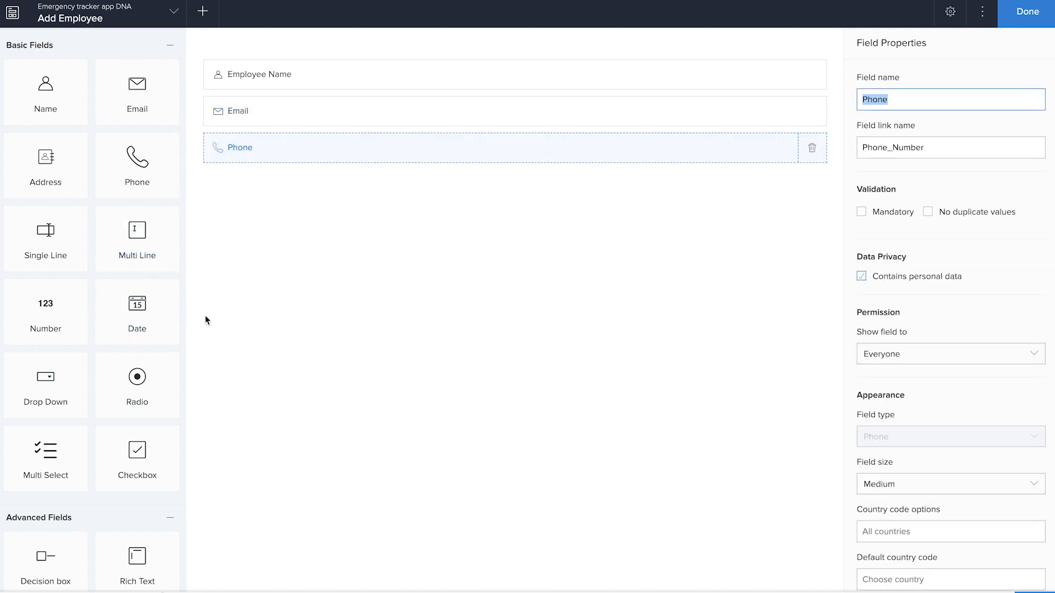
# Step: Add a Lookup field named "Branch" below Phone, related to the Branch Name field of the Add Branch form
pyautogui.scroll(-6, 83, 348)
pyautogui.moveTo(137, 508); pyautogui.dragTo(521, 238)
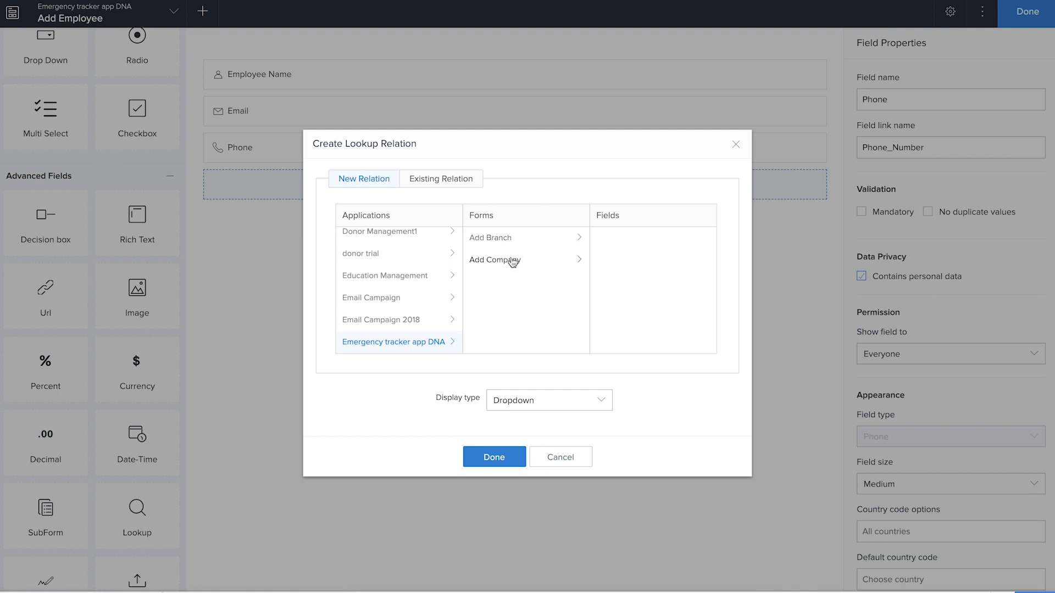
pyautogui.click(498, 239)
pyautogui.click(630, 260)
pyautogui.click(510, 462)
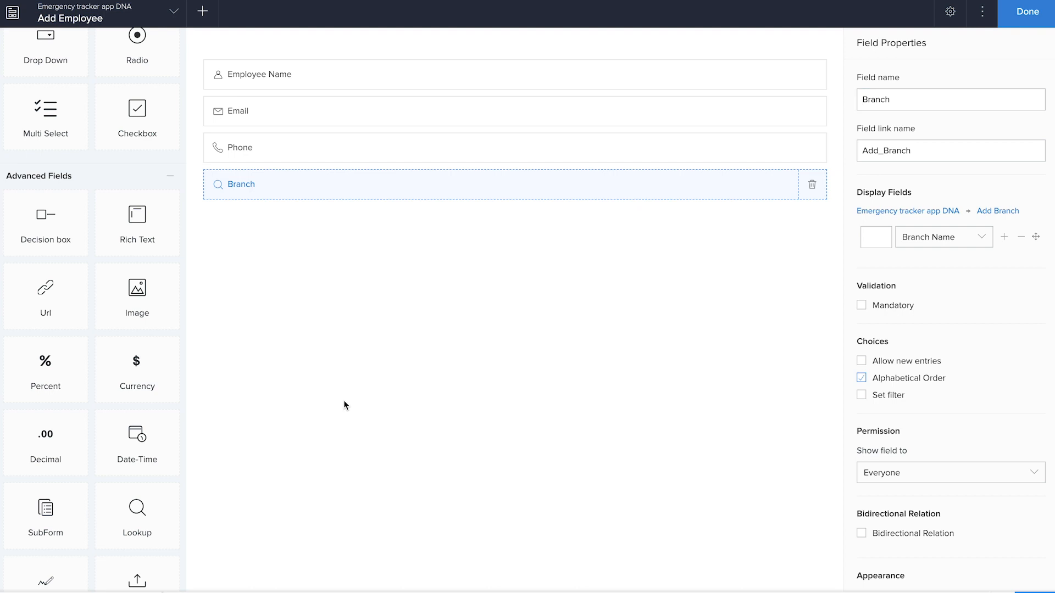
# Step: Add a Drop Down field named "Category" below the Branch field
pyautogui.scroll(4, 100, 469)
pyautogui.scroll(1, 100, 467)
pyautogui.moveTo(52, 269); pyautogui.dragTo(326, 293)
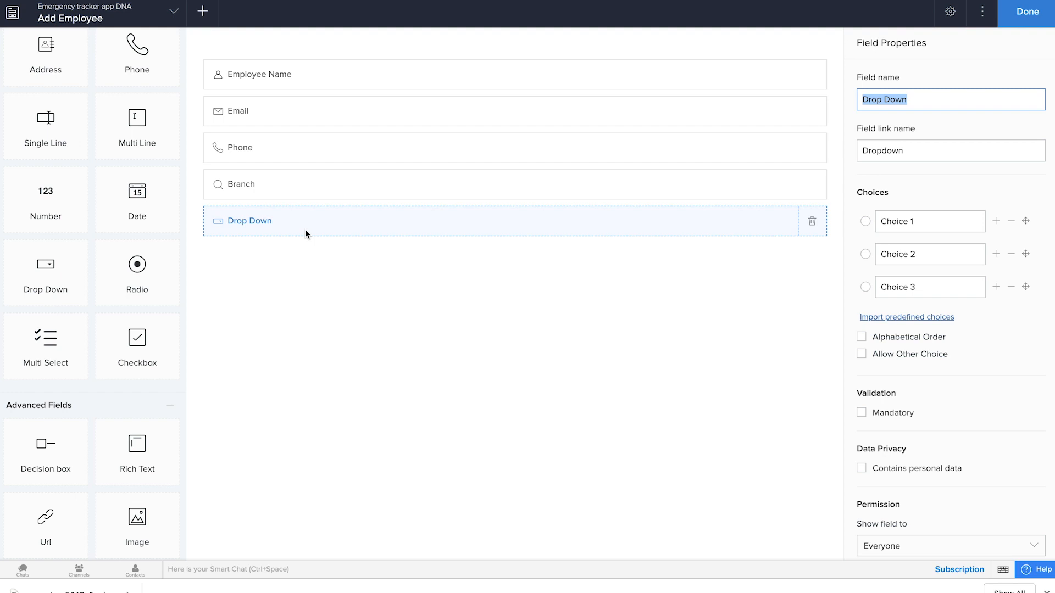
pyautogui.write('Category')
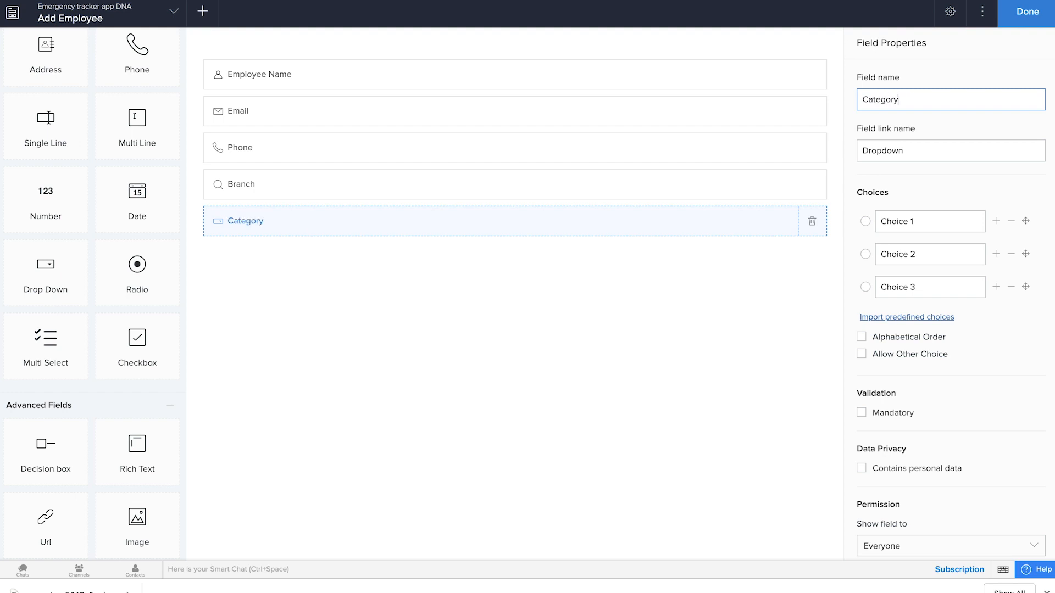
# Step: Set the Category choices to "Regular Employee" and "Crisis Manager", and remove the third choice
pyautogui.press('Tab')
pyautogui.press('Tab')
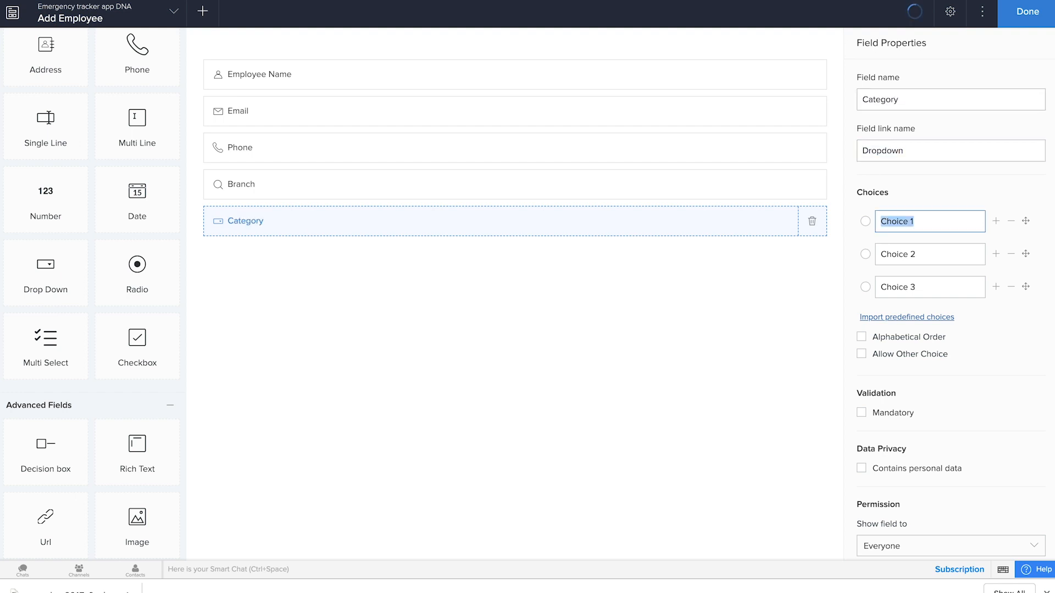
pyautogui.write('Regular Employee')
pyautogui.press('Tab')
pyautogui.write('Crisis Manager')
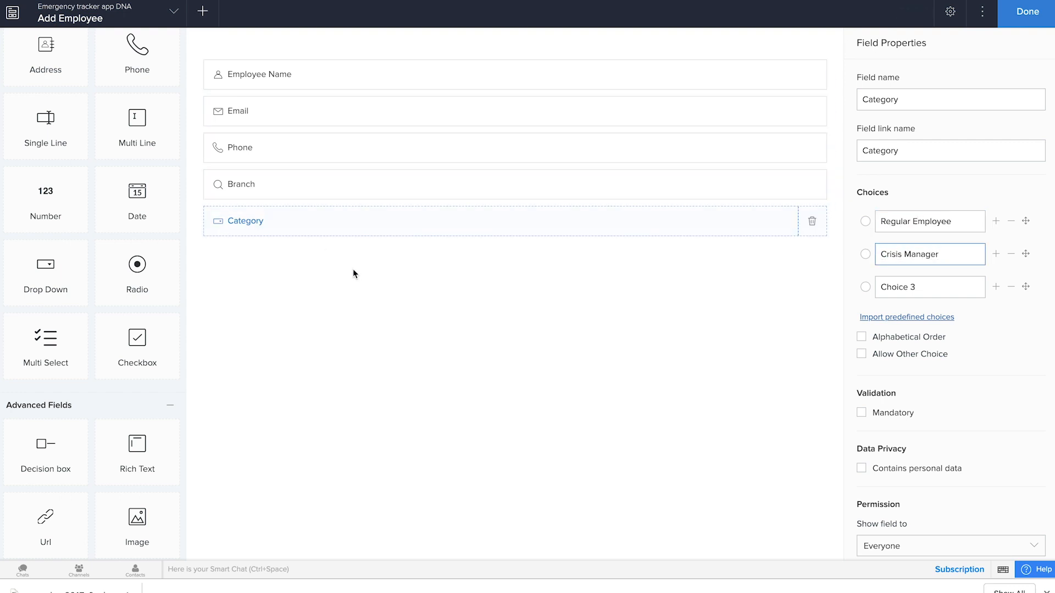
pyautogui.click(1012, 286)
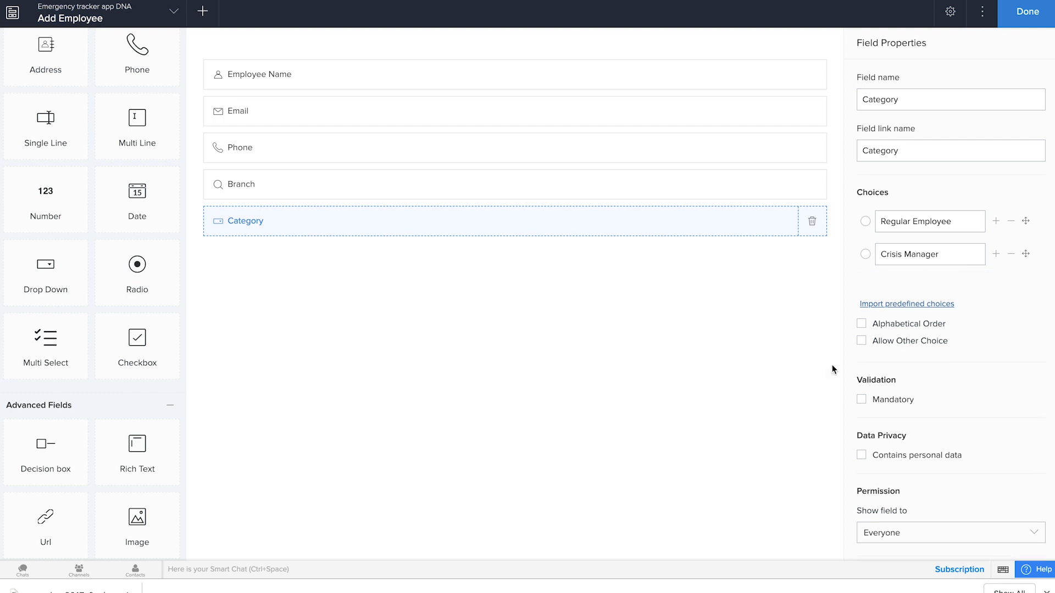
# Step: Allow other choices in the Category field and make Regular Employee its default selection
pyautogui.click(860, 321)
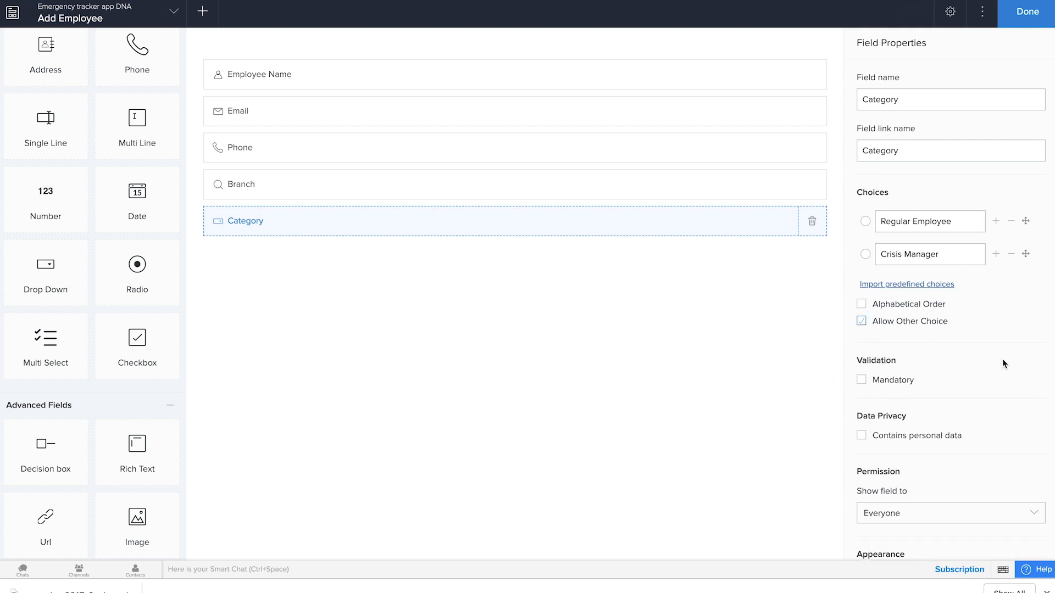
pyautogui.click(867, 223)
pyautogui.click(885, 254)
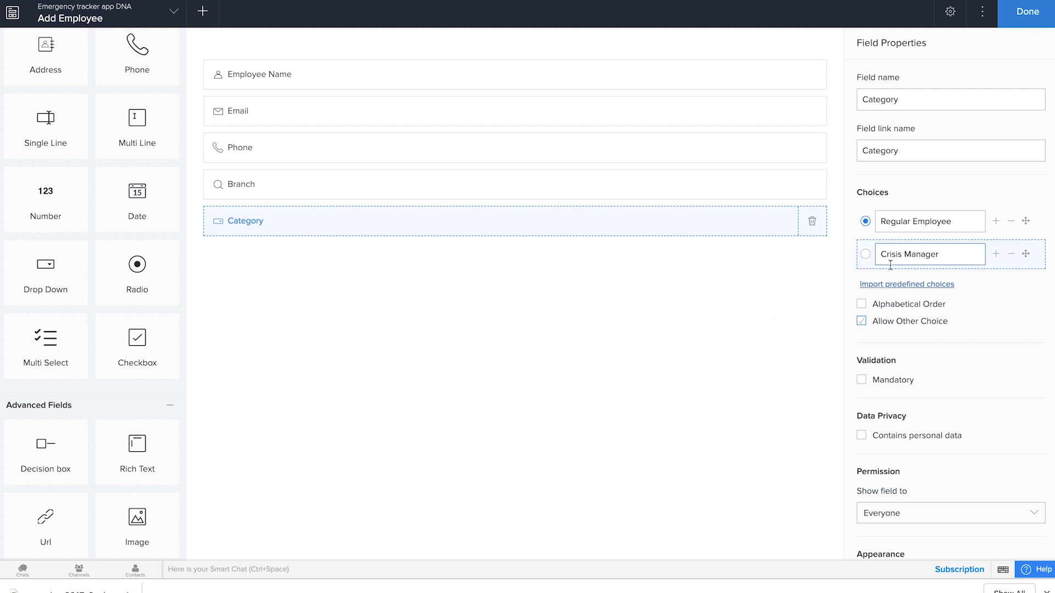
pyautogui.click(722, 301)
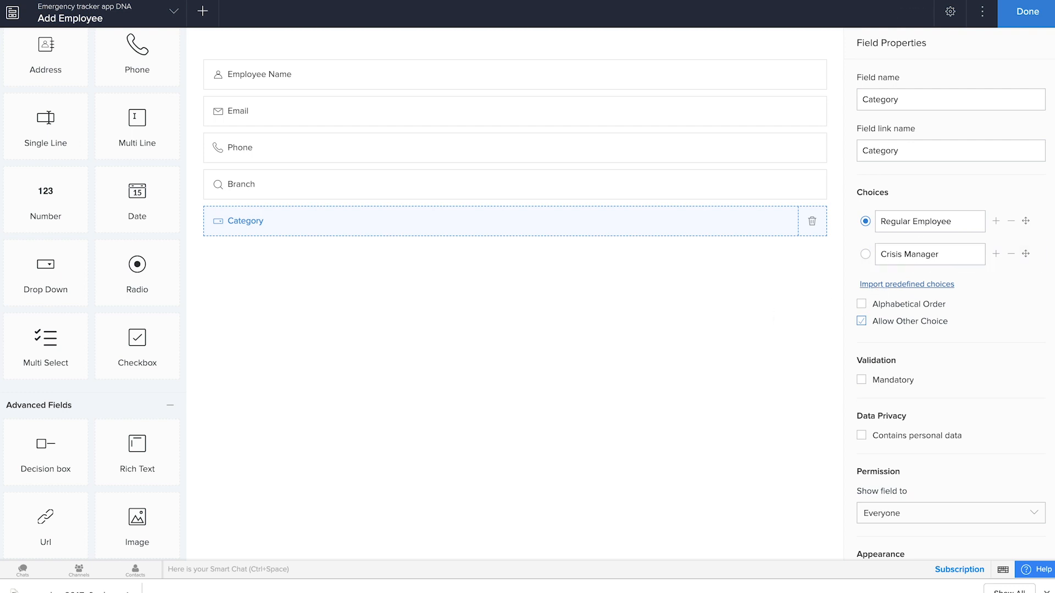
# Step: Finish building the Add Employee form and open All Employees in the live application
pyautogui.click(1020, 26)
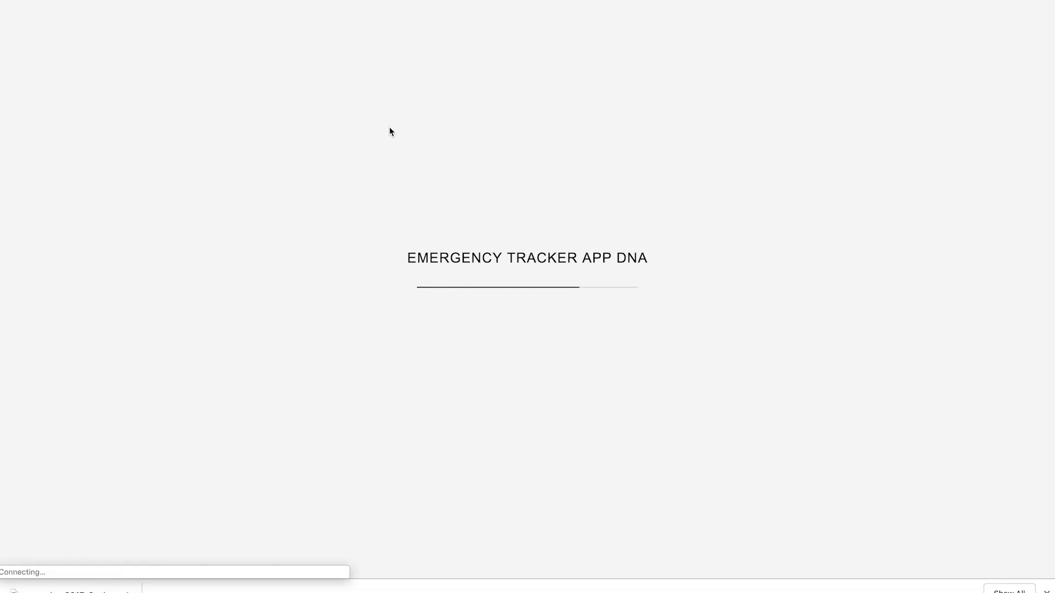
pyautogui.click(71, 162)
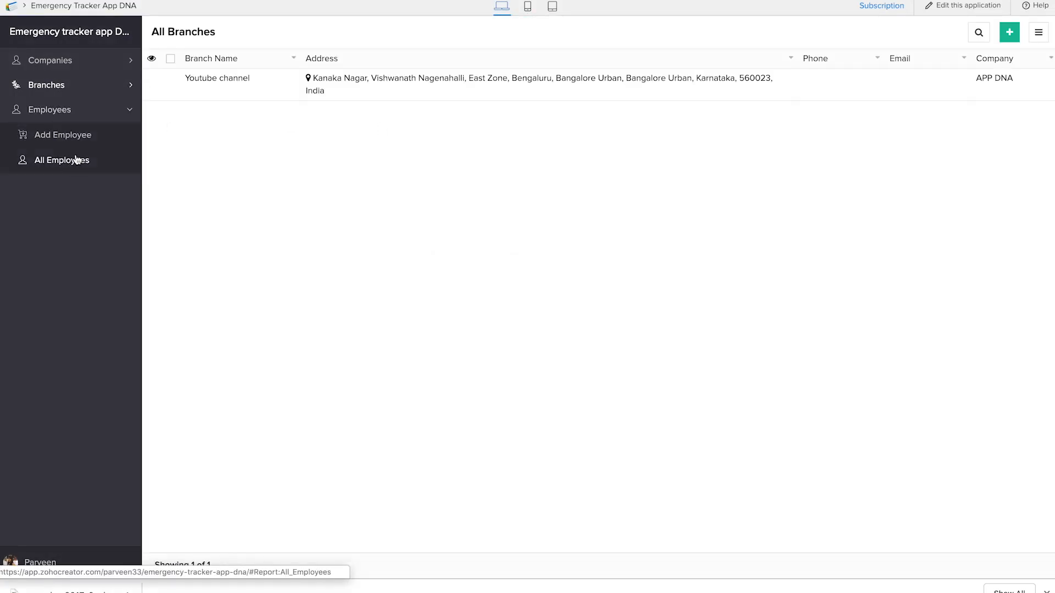
# Step: Start a new employee record in the live application and enter the employee's first name, last name and e-mail address
pyautogui.click(62, 134)
pyautogui.press('Tab')
pyautogui.click(336, 108)
pyautogui.write('c')
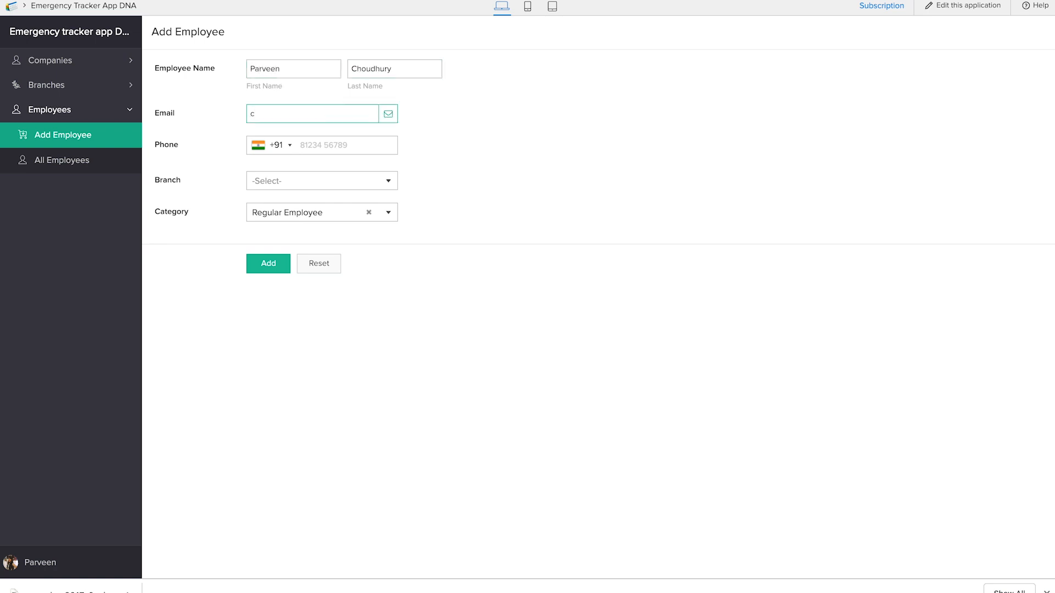
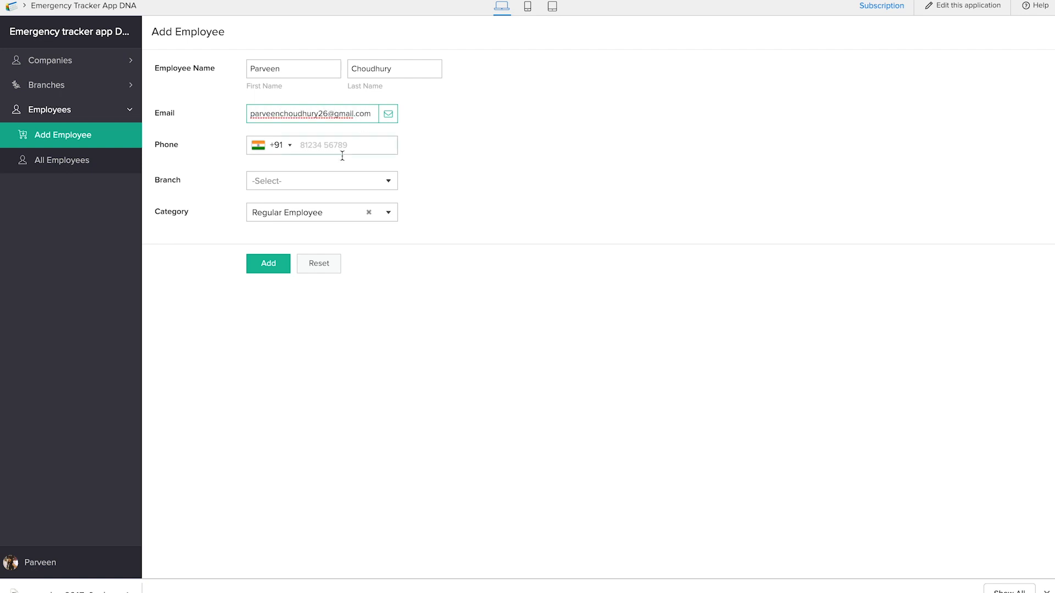
# Step: Assign the employee to the Youtube channel branch, add the record and show it in All Employees
pyautogui.click(328, 180)
pyautogui.click(330, 203)
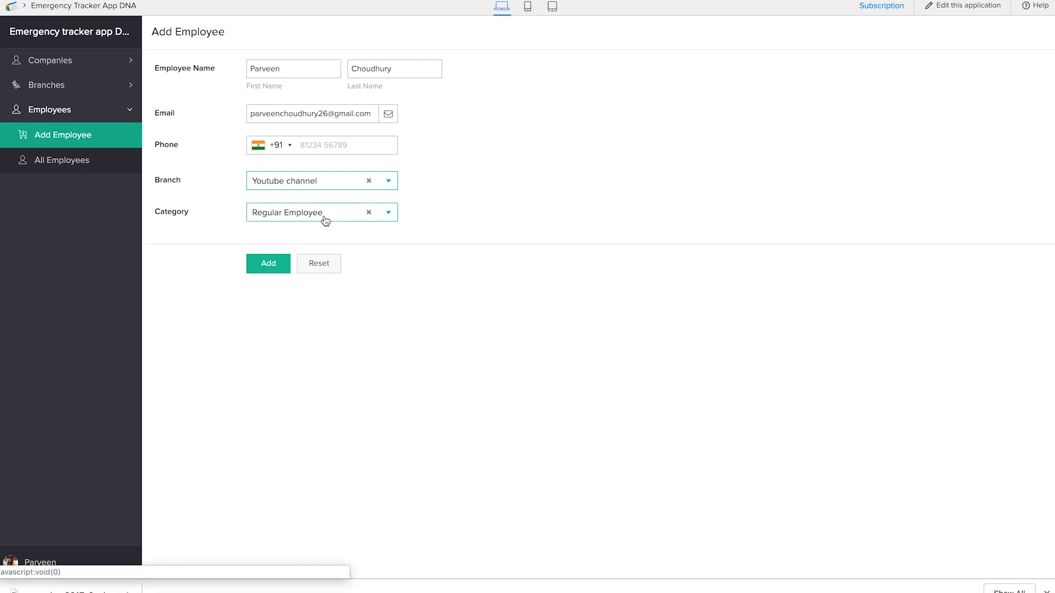
pyautogui.click(272, 263)
pyautogui.click(96, 166)
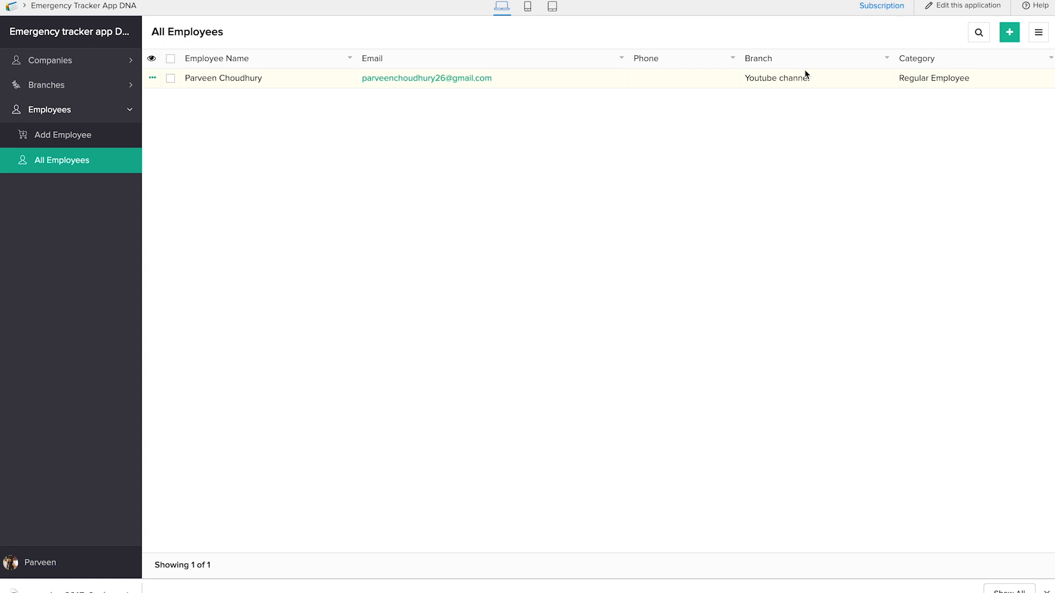
# Step: Return to the application editor and rename the Companies section to "Company details" in the web navigation arrangement
pyautogui.click(44, 62)
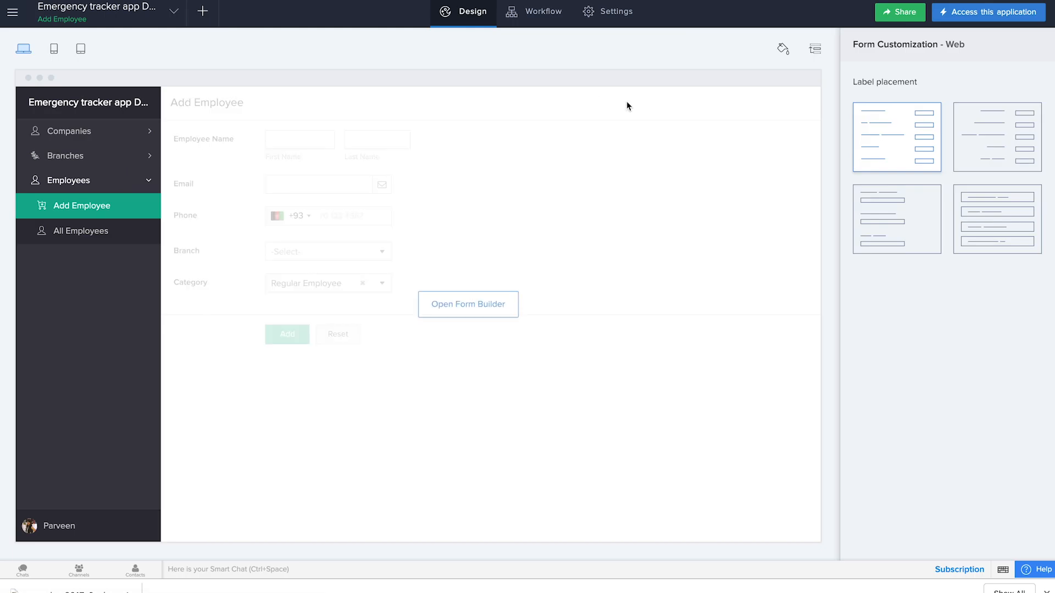
pyautogui.click(819, 55)
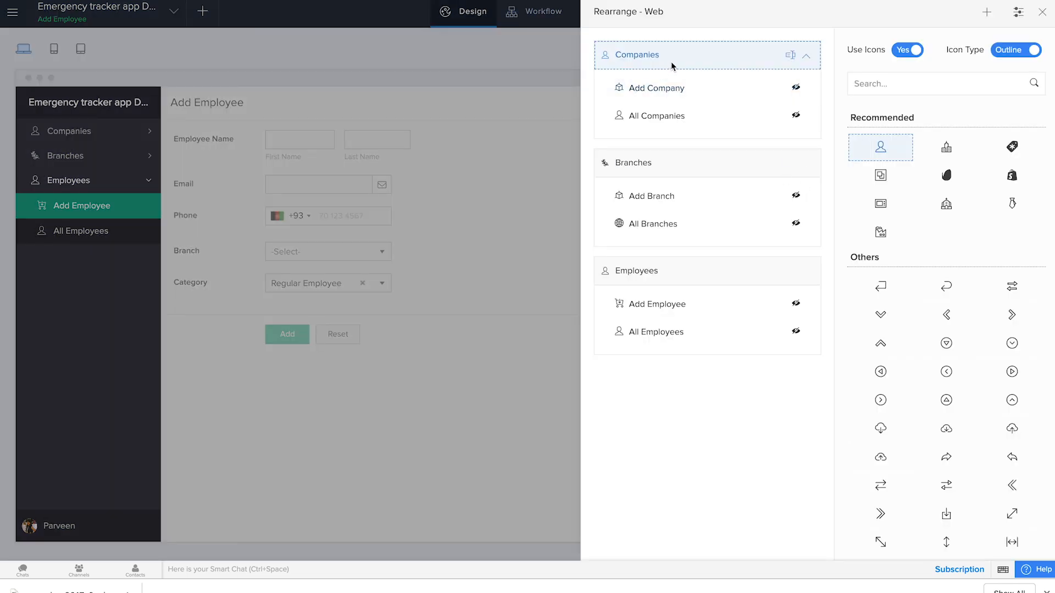
pyautogui.click(793, 57)
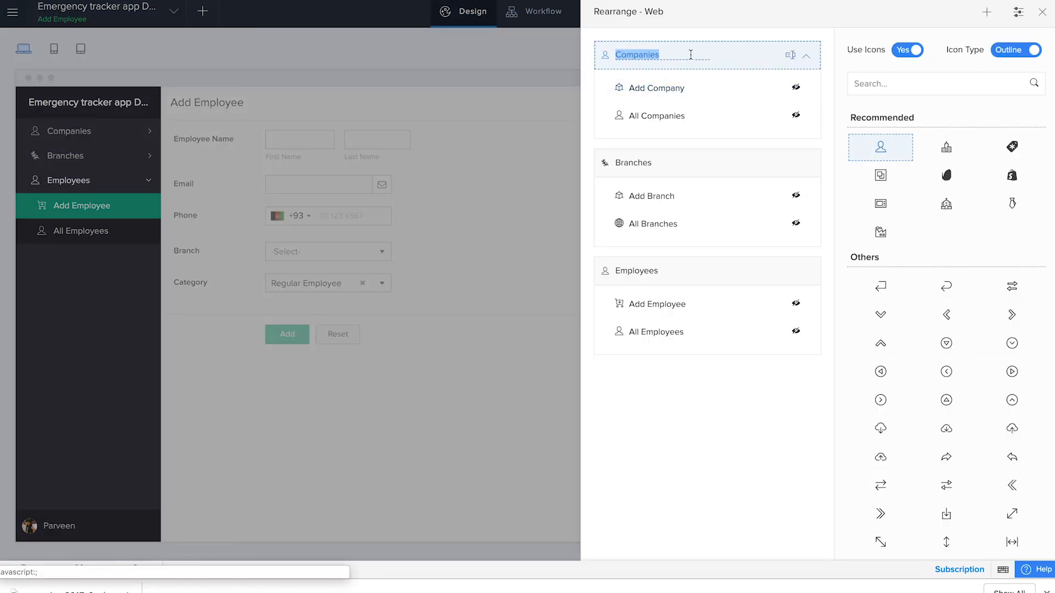
pyautogui.press('BackSpace')
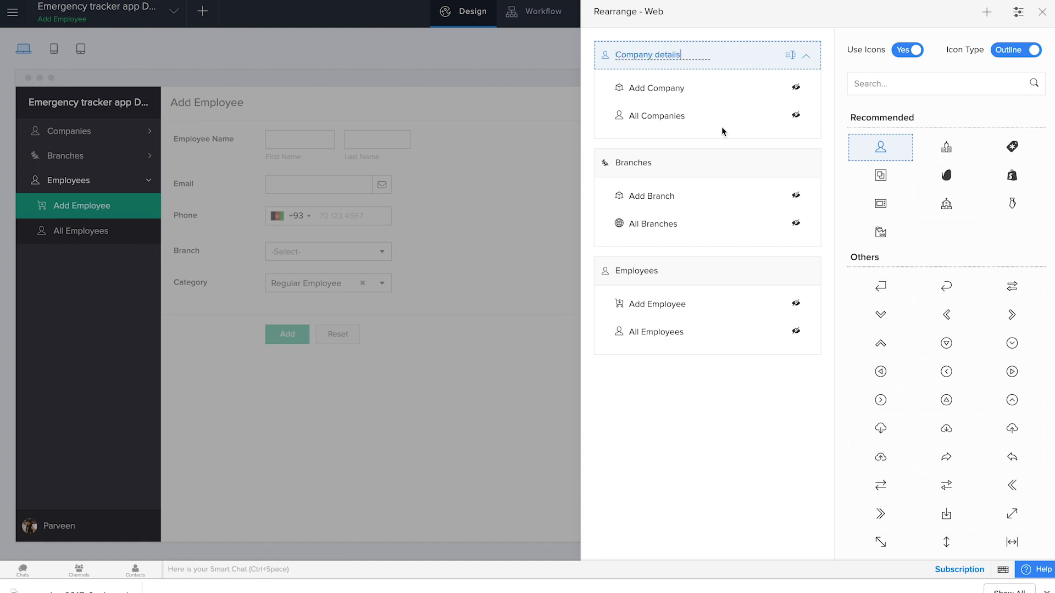
pyautogui.click(731, 489)
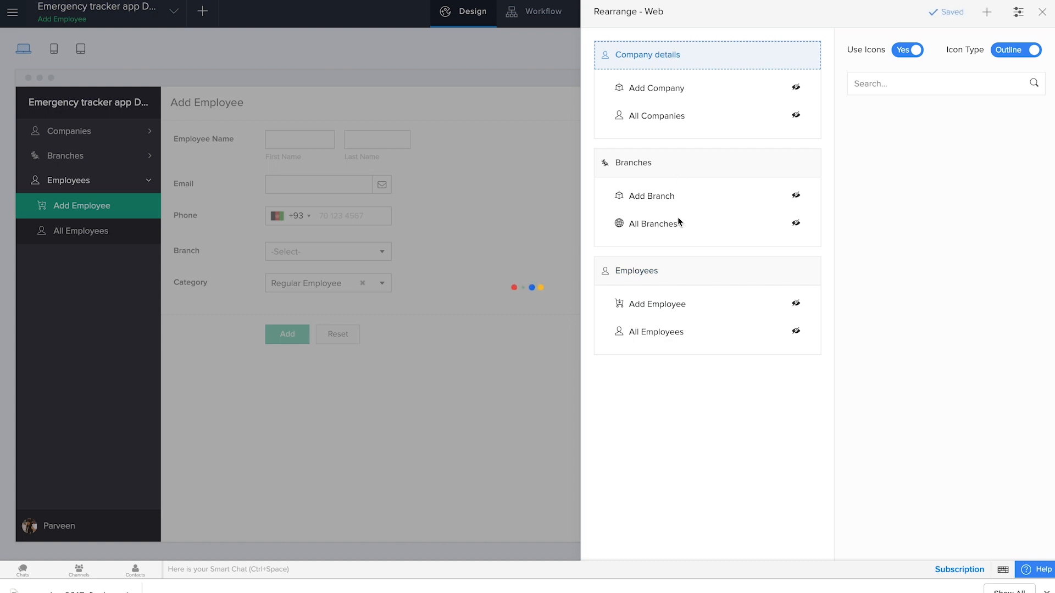
pyautogui.click(674, 278)
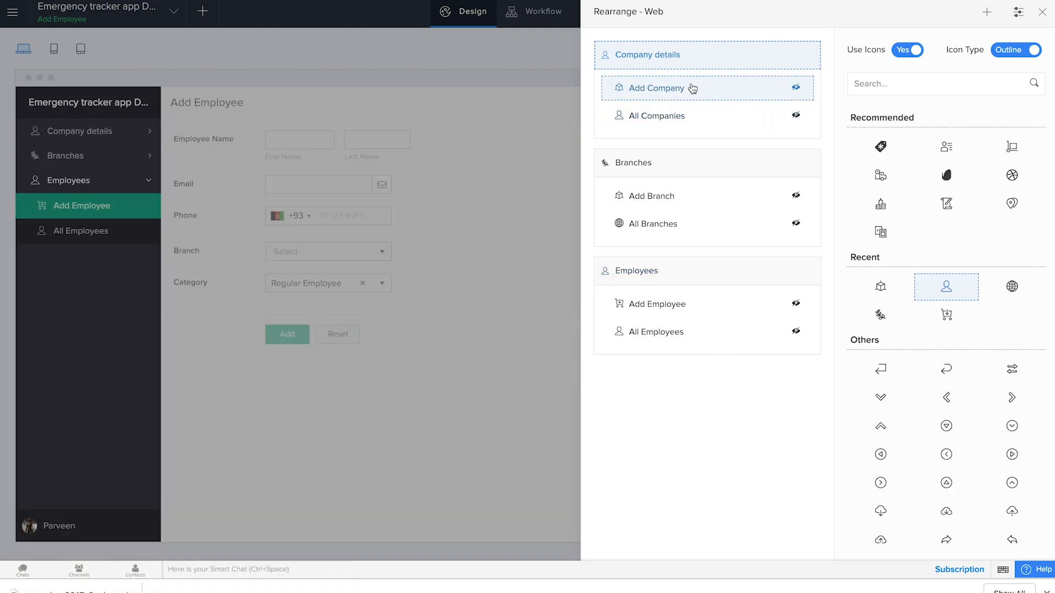
pyautogui.click(1043, 11)
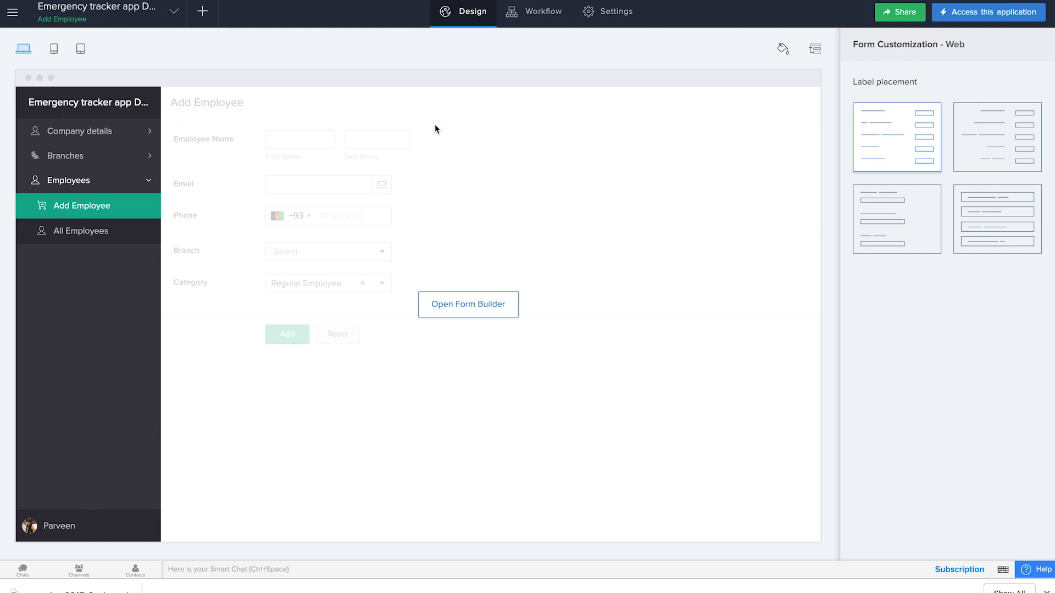
# Step: Set the Add Company form's properties to disable the form after 1 entry, and finish building the form
pyautogui.click(87, 132)
pyautogui.click(92, 155)
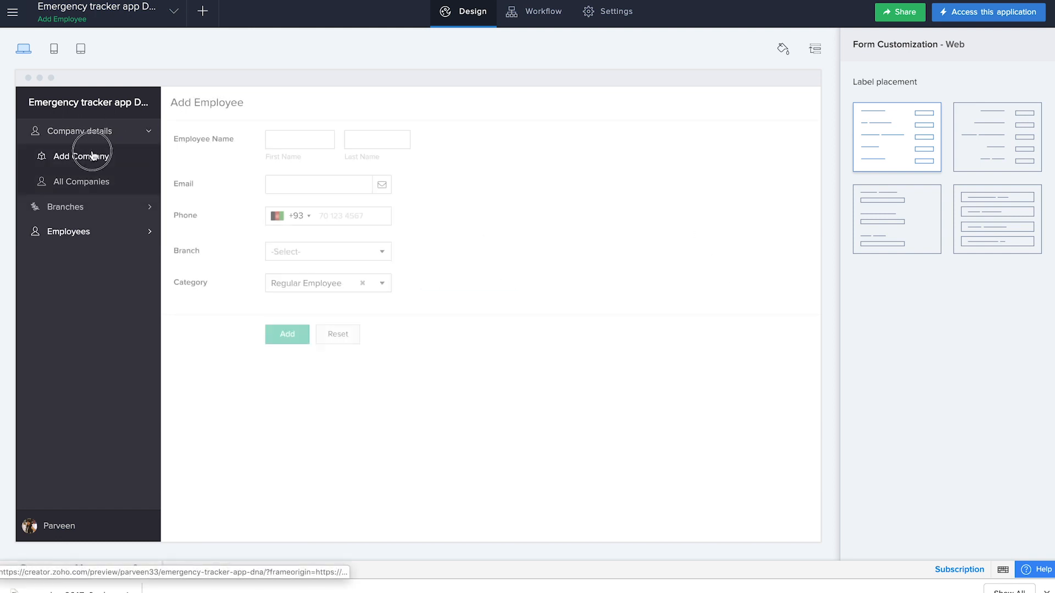
pyautogui.click(487, 305)
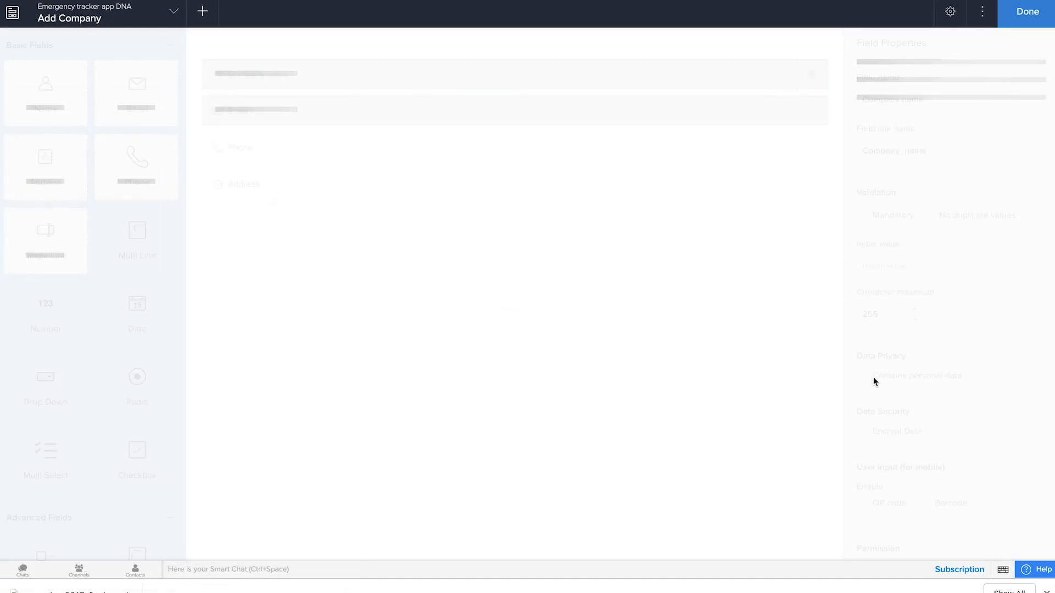
pyautogui.scroll(-6, 874, 380)
pyautogui.scroll(6, 876, 424)
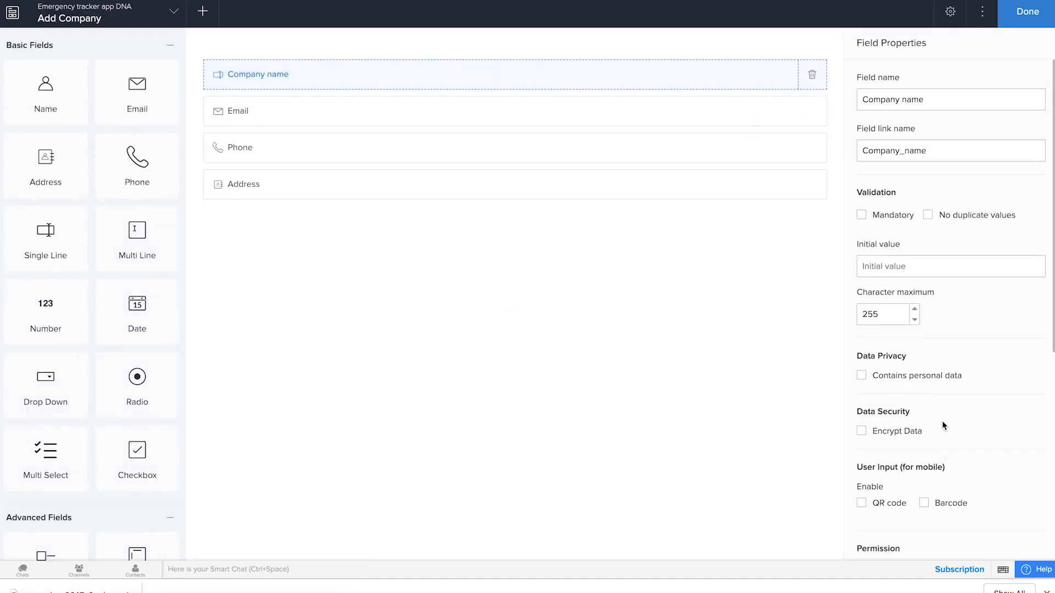
pyautogui.click(950, 15)
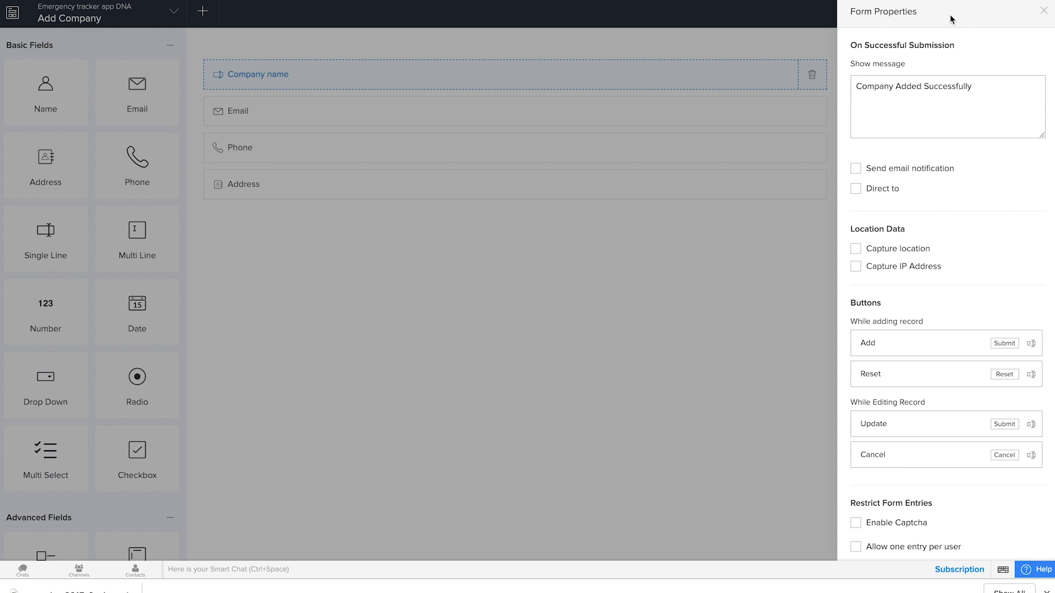
pyautogui.scroll(-6, 968, 262)
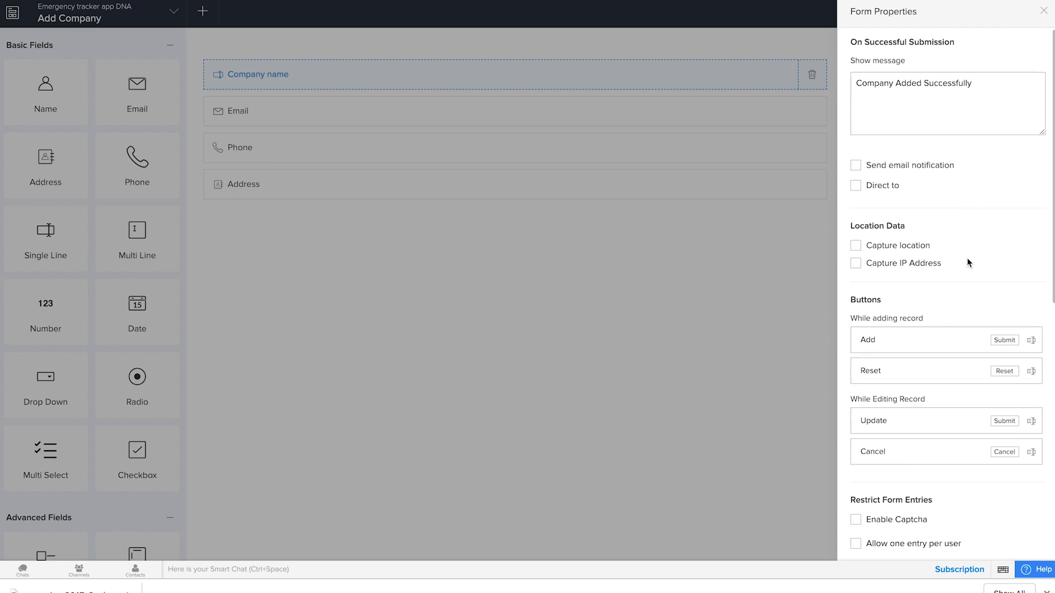
pyautogui.scroll(-1, 923, 286)
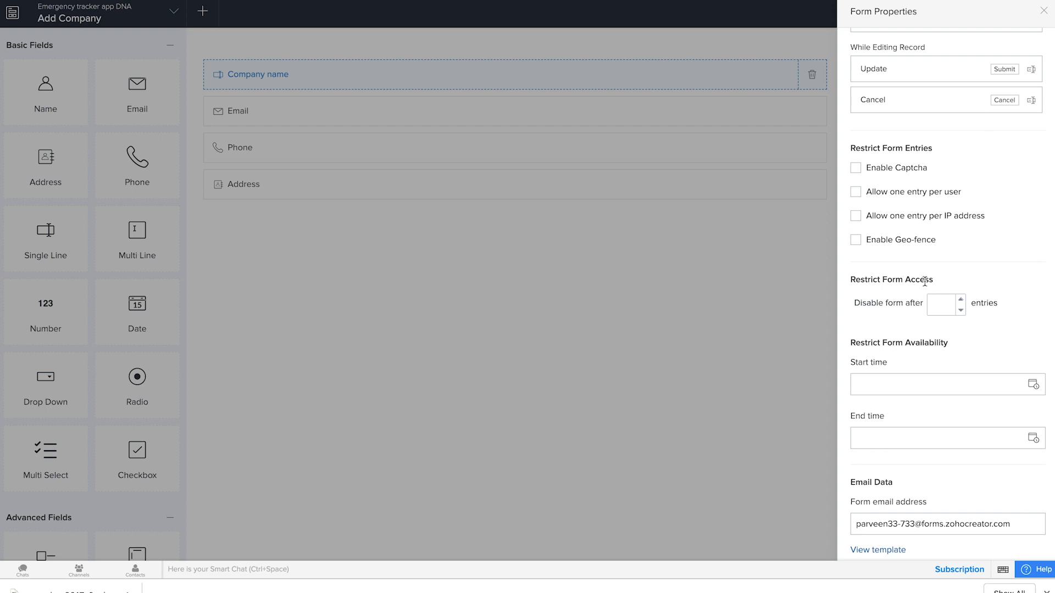
pyautogui.click(934, 303)
pyautogui.scroll(-3, 1003, 354)
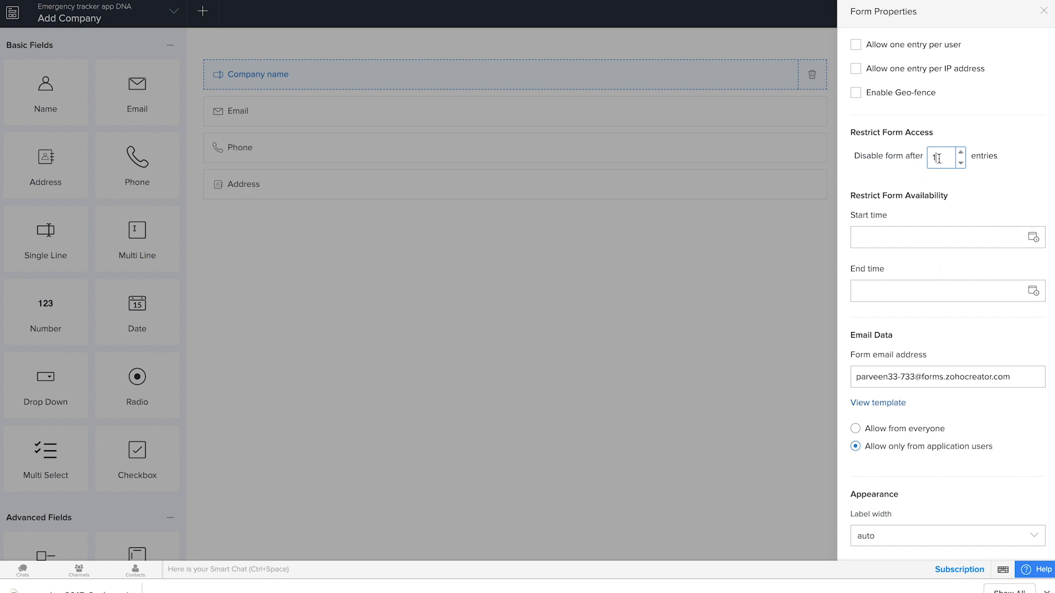
pyautogui.click(1043, 10)
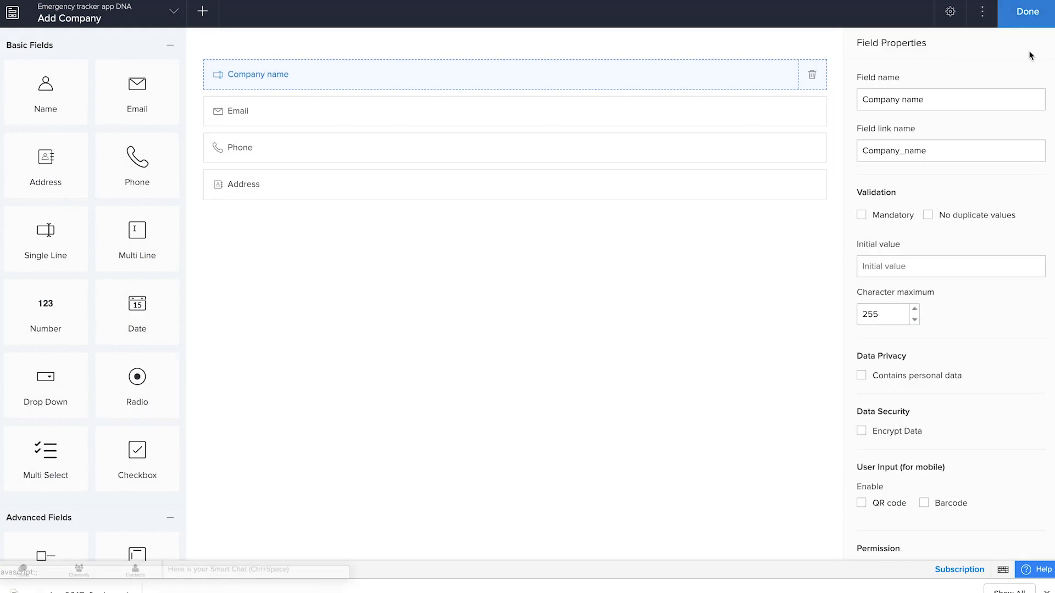
pyautogui.click(1043, 17)
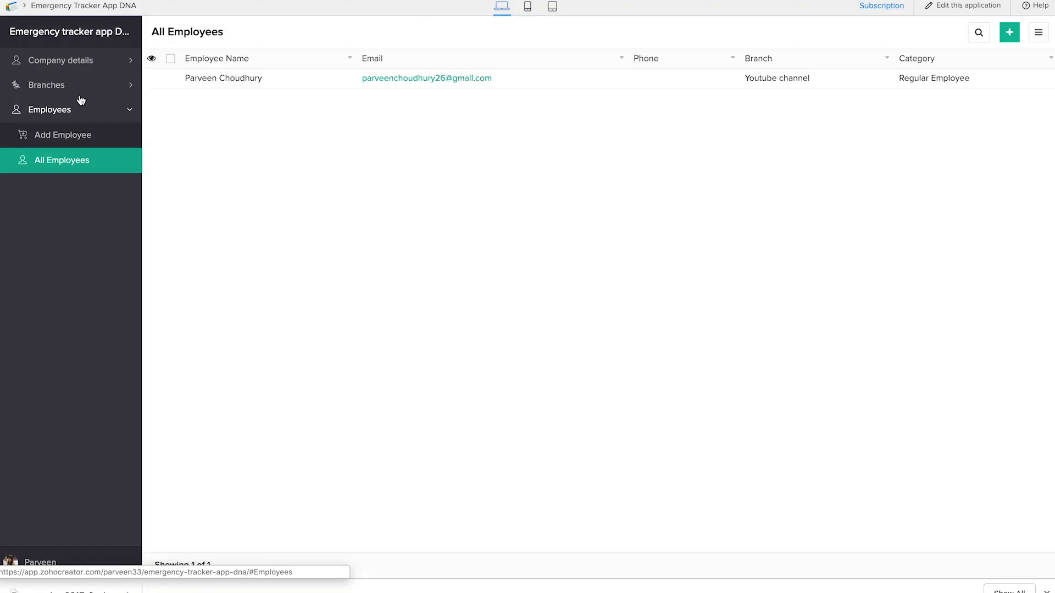
# Step: Check the entry limit in the live application by viewing Add Company and All Companies under Company details
pyautogui.click(65, 68)
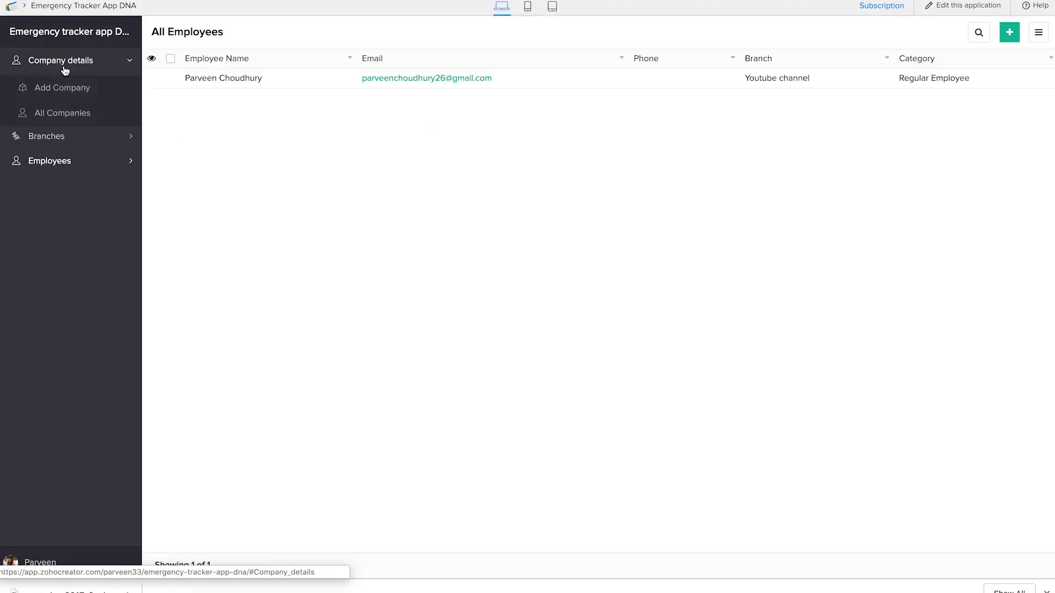
pyautogui.click(72, 87)
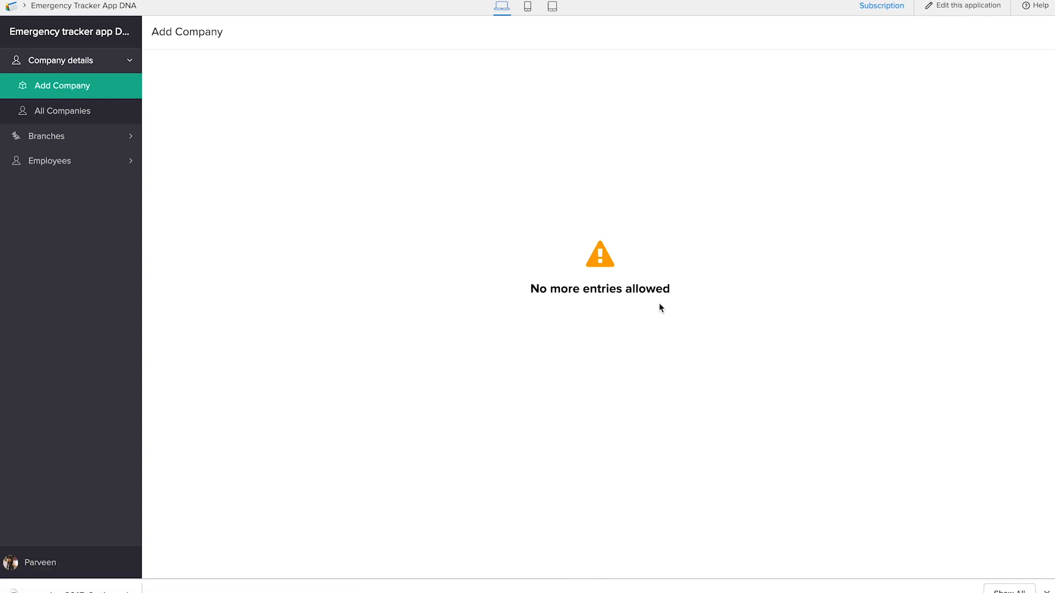
pyautogui.click(72, 114)
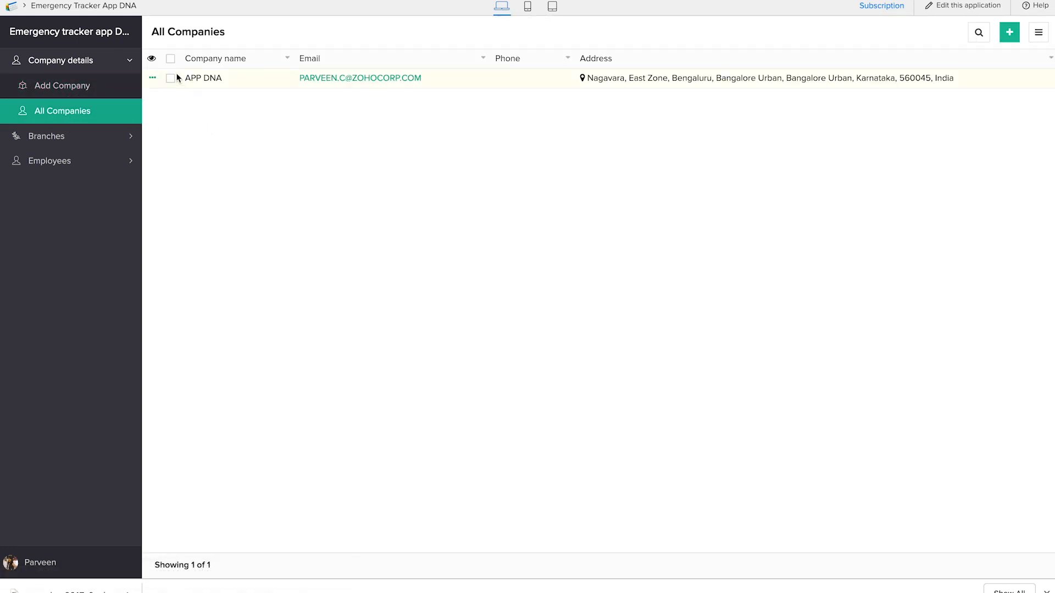
pyautogui.click(61, 88)
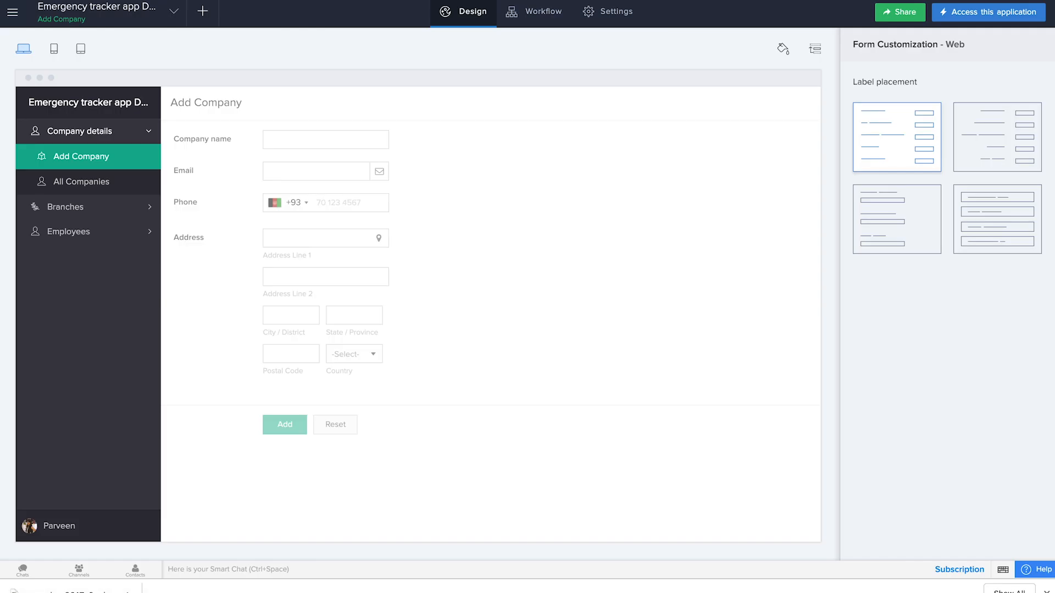
# Step: Hide the Add Company component from the Company details section in the editor's web navigation arrangement
pyautogui.click(822, 54)
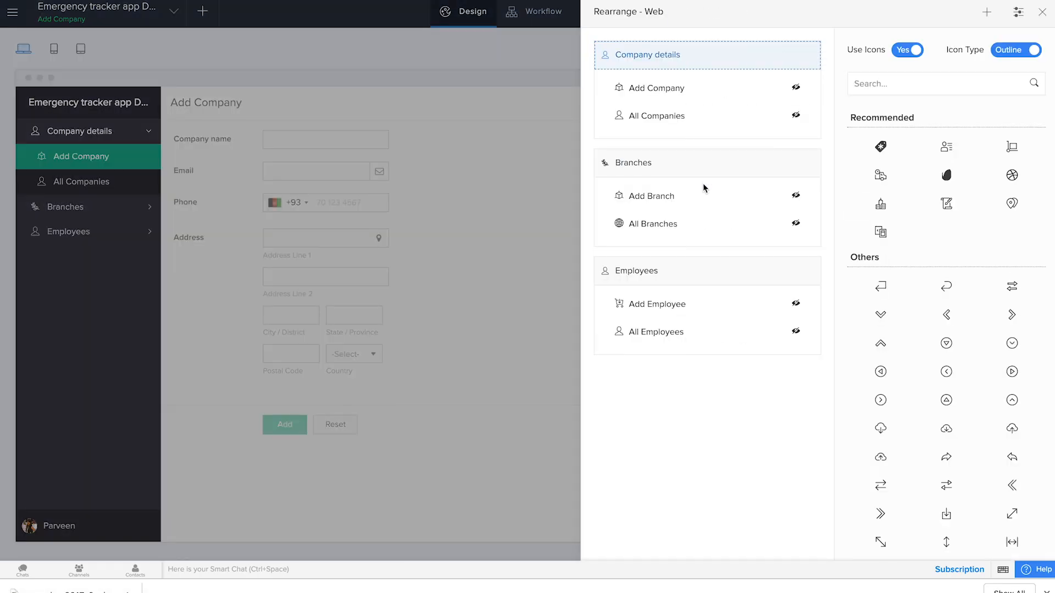
pyautogui.click(795, 88)
pyautogui.click(724, 89)
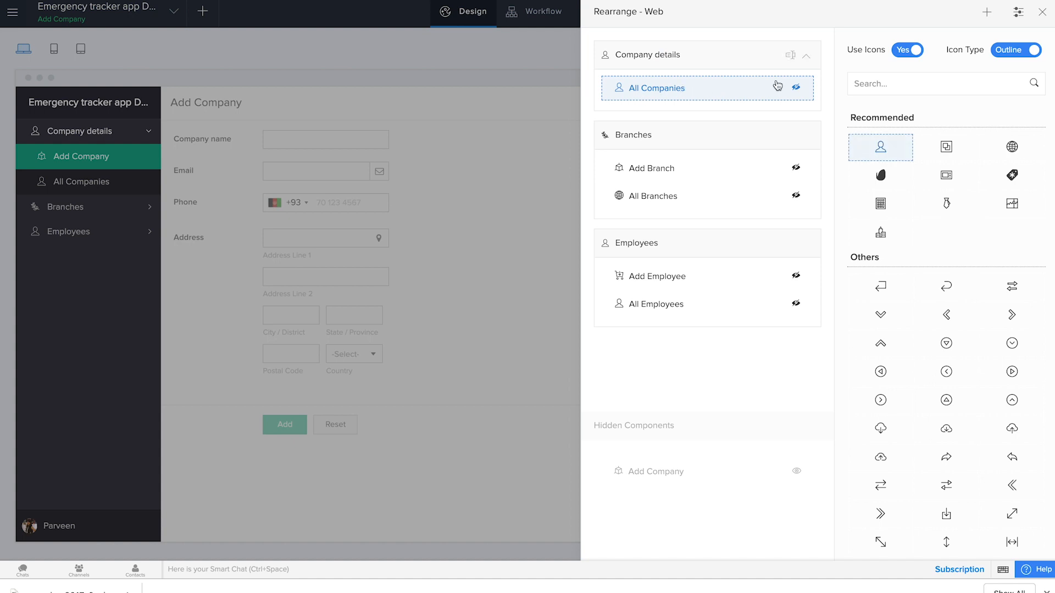
pyautogui.click(1042, 11)
# Step: Rename the All Companies report to "Company details" and finish editing the report
pyautogui.click(114, 135)
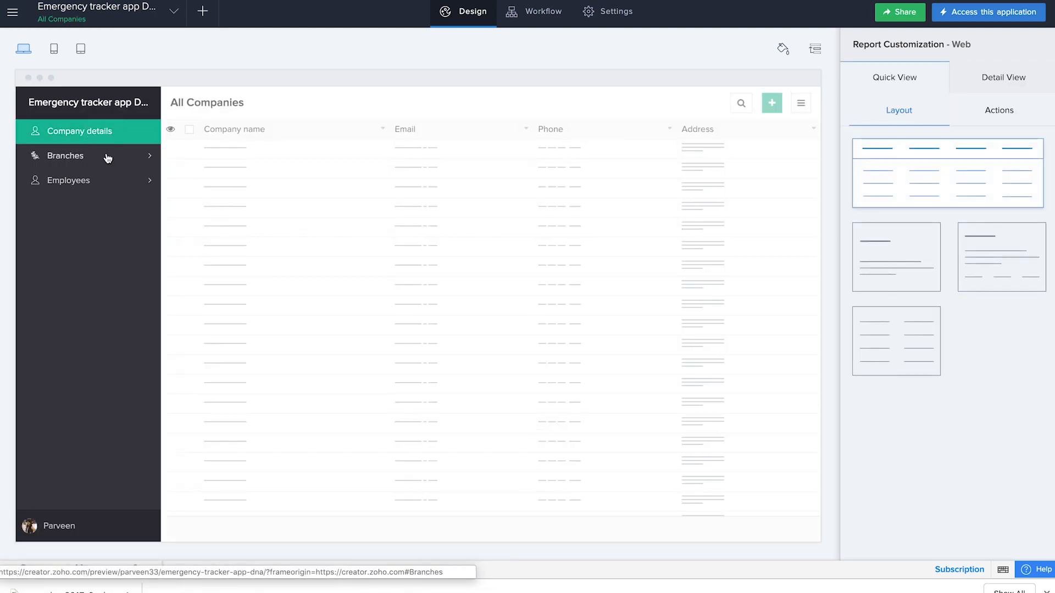
pyautogui.moveTo(468, 223)
pyautogui.click(491, 317)
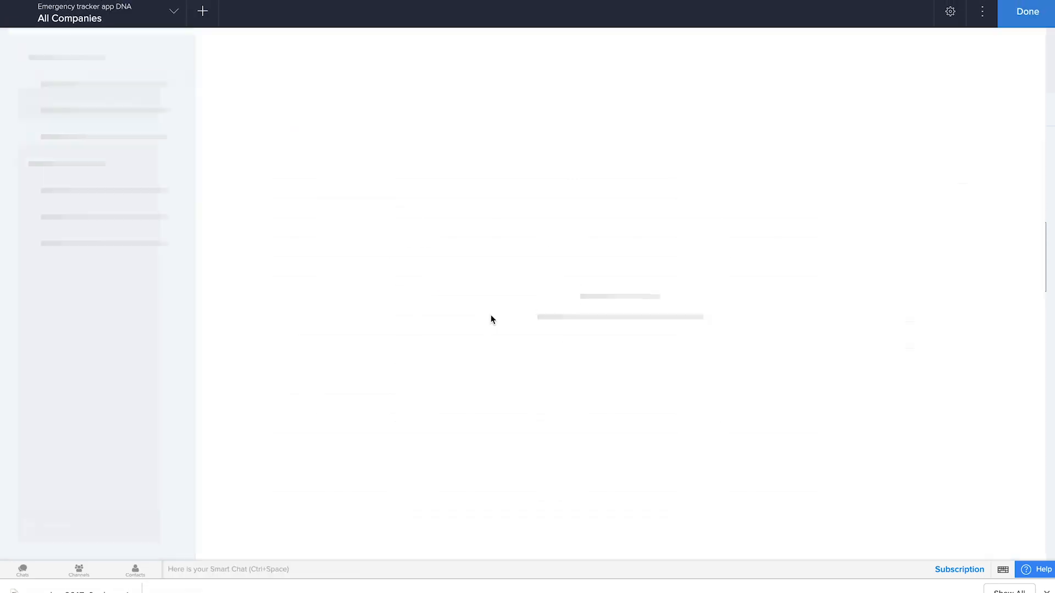
pyautogui.click(983, 11)
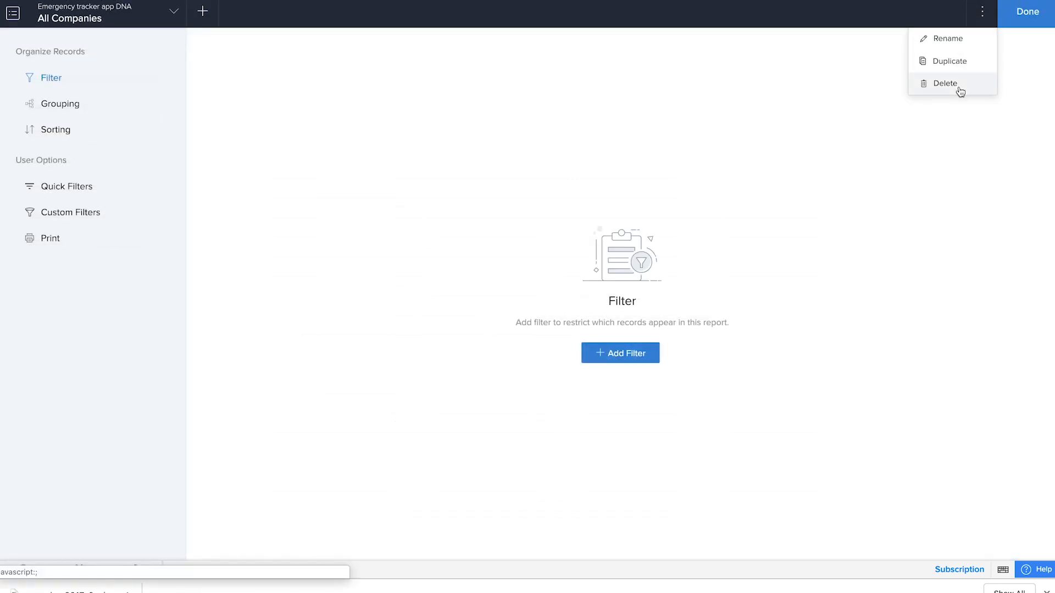
pyautogui.click(947, 39)
pyautogui.moveTo(511, 267); pyautogui.dragTo(493, 267)
pyautogui.press('BackSpace')
pyautogui.click(565, 262)
pyautogui.press('BackSpace')
pyautogui.press('BackSpace')
pyautogui.press('BackSpace')
pyautogui.write('y details')
pyautogui.click(533, 352)
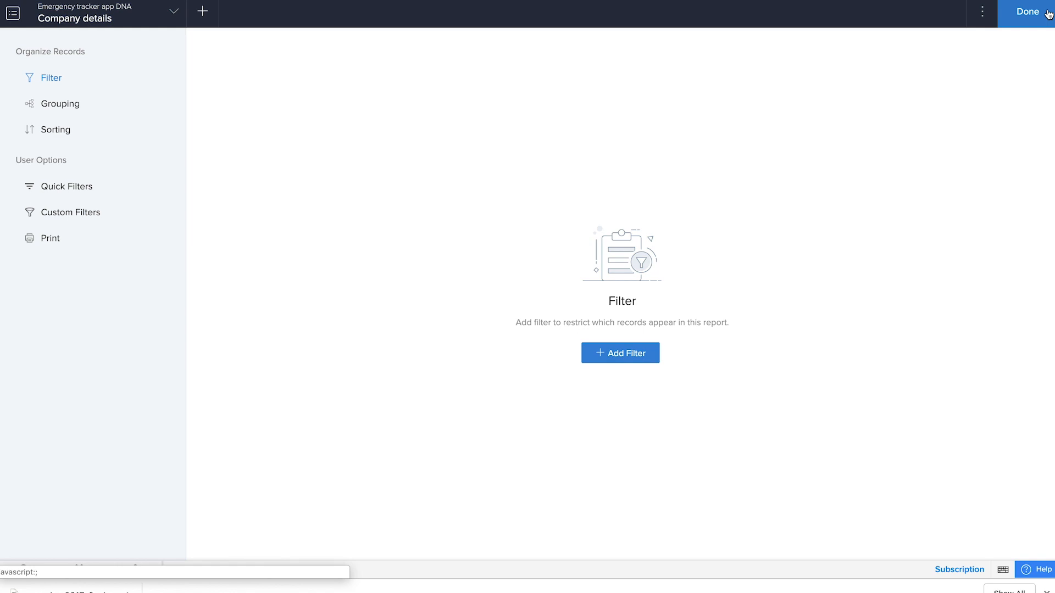
pyautogui.click(1048, 13)
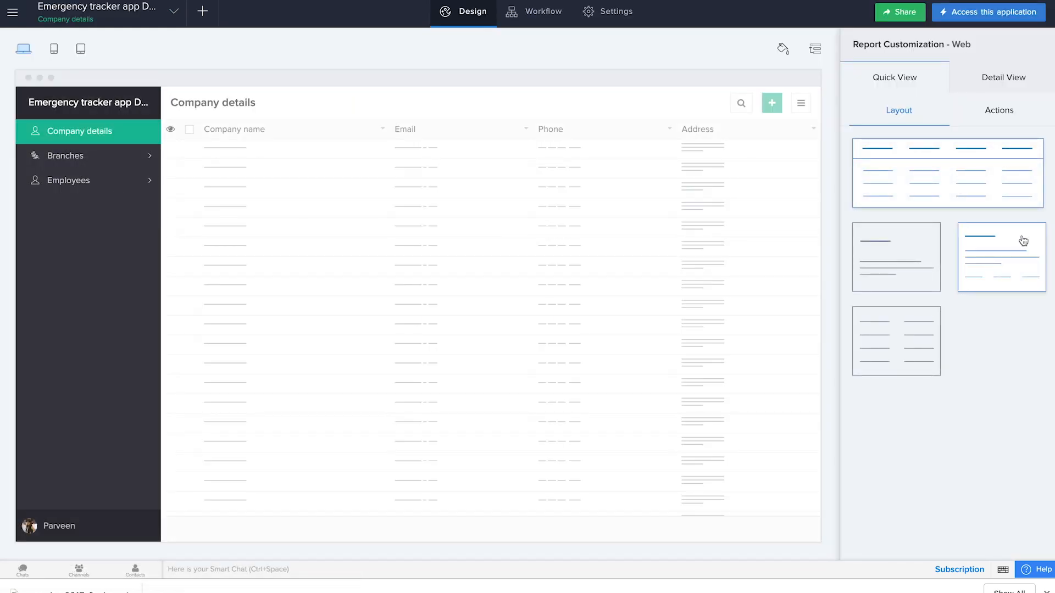
# Step: Examine the field configuration of the Company details report's detail view
pyautogui.click(986, 80)
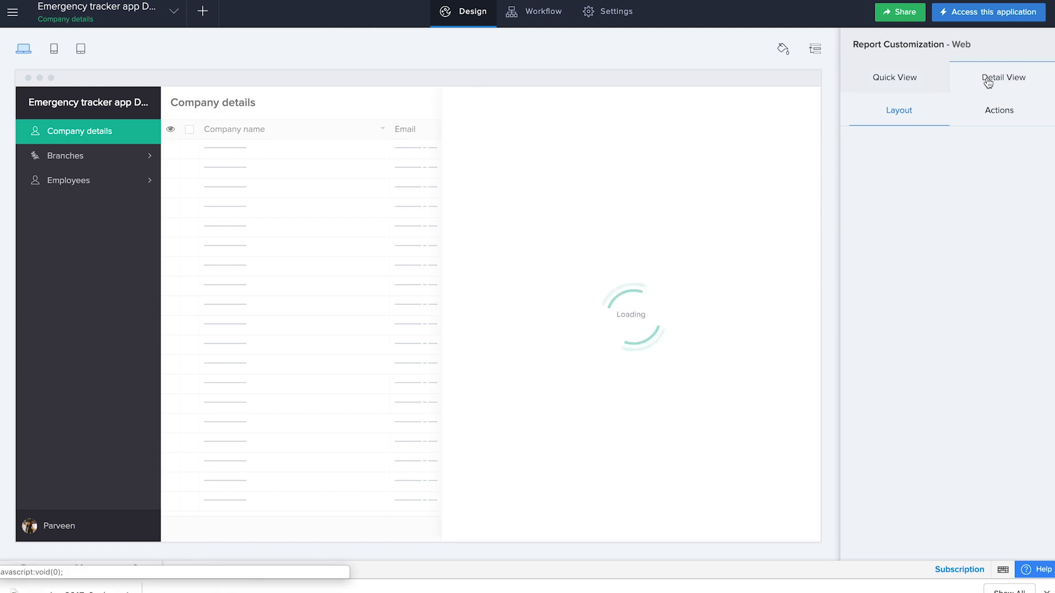
pyautogui.click(984, 182)
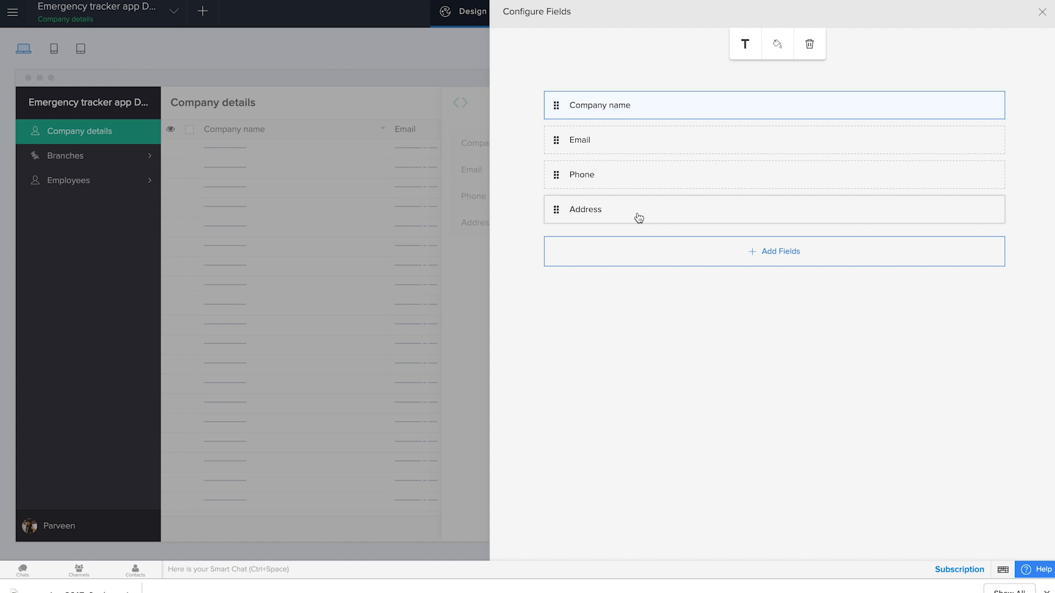
pyautogui.click(1042, 16)
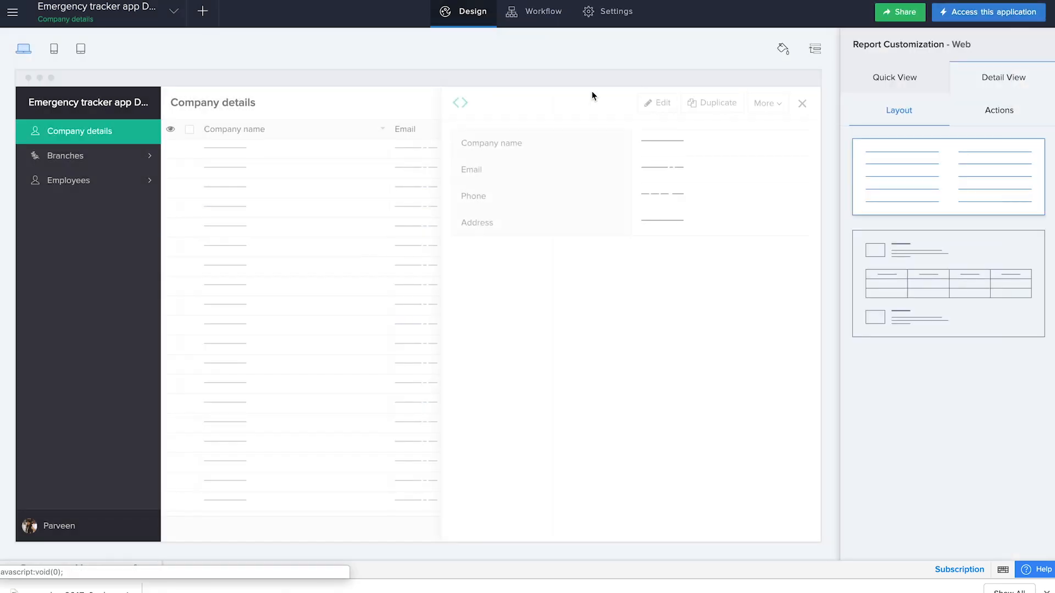
# Step: Switch the All Branches report's quick view to the card layout showing Branch Name and Address, after checking its detail view
pyautogui.click(86, 156)
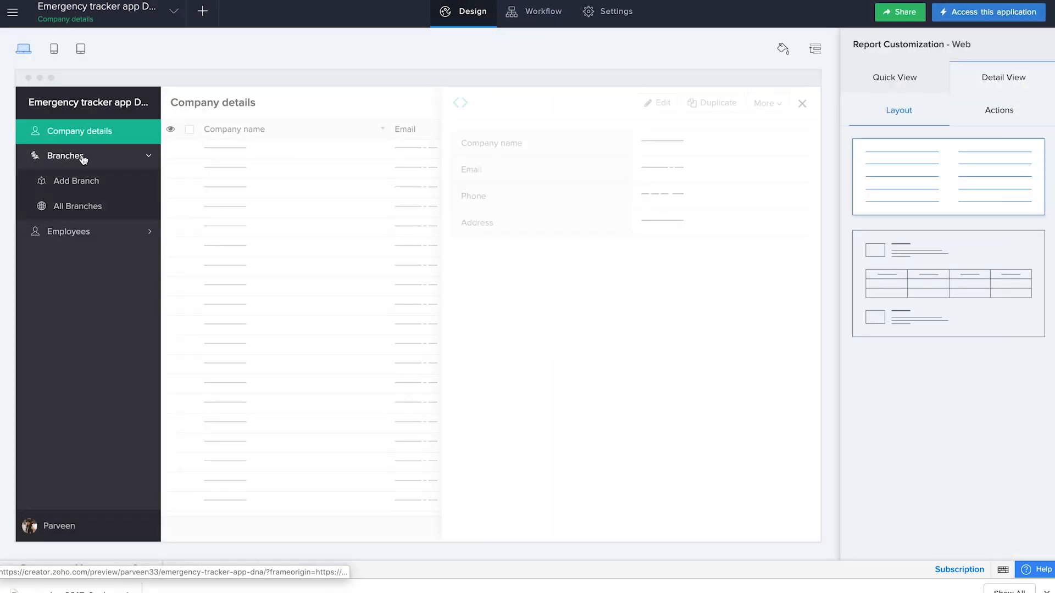
pyautogui.click(82, 206)
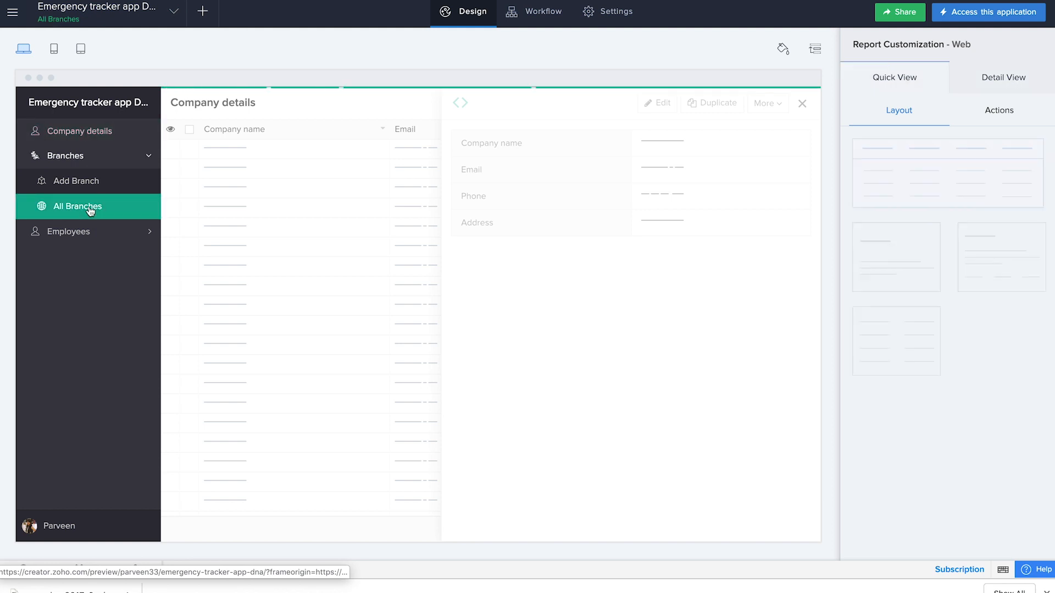
pyautogui.click(1000, 78)
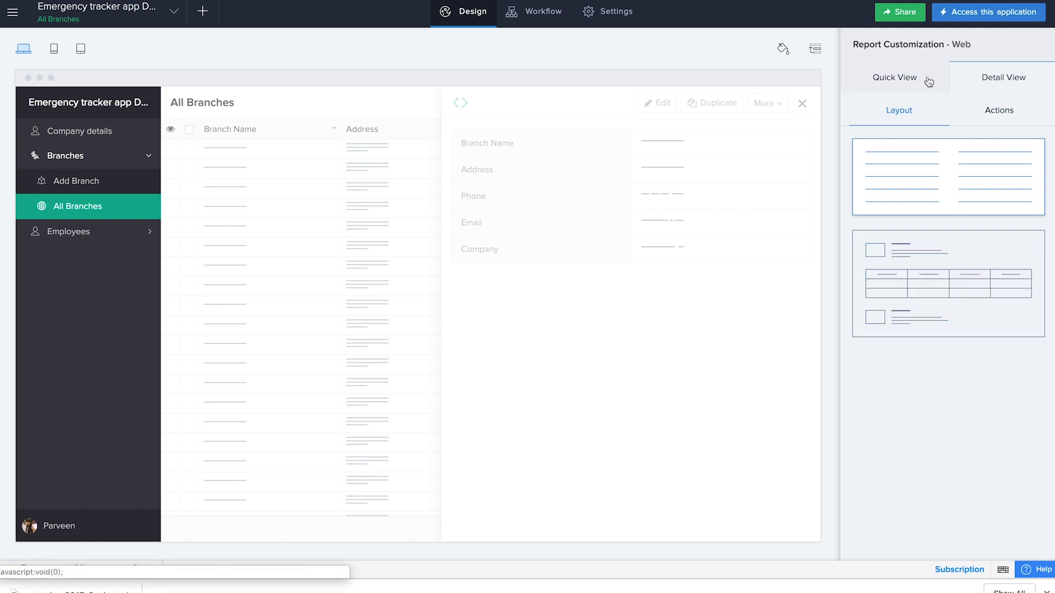
pyautogui.click(903, 84)
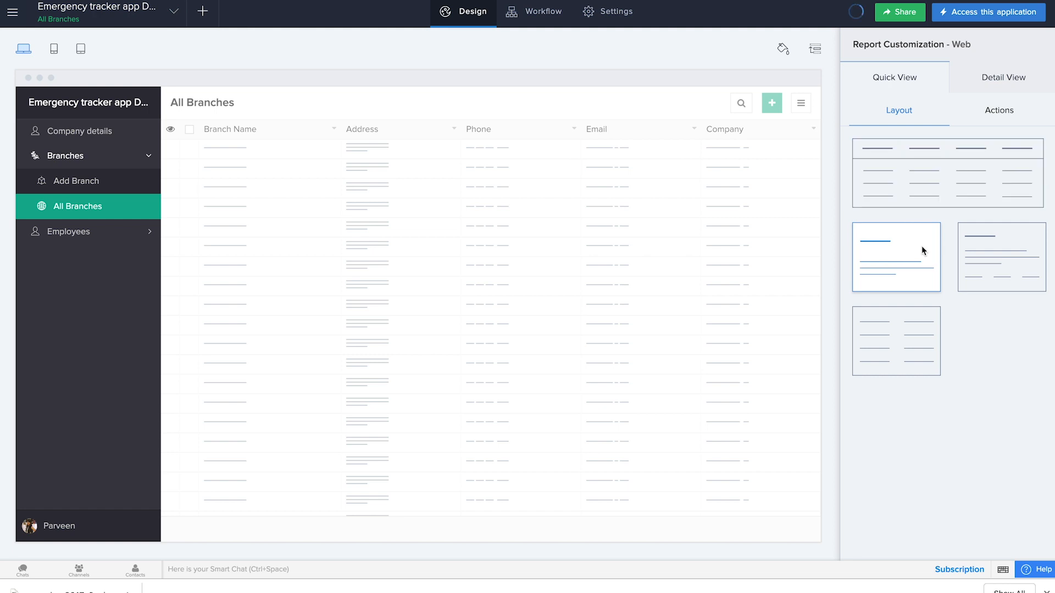
pyautogui.click(933, 286)
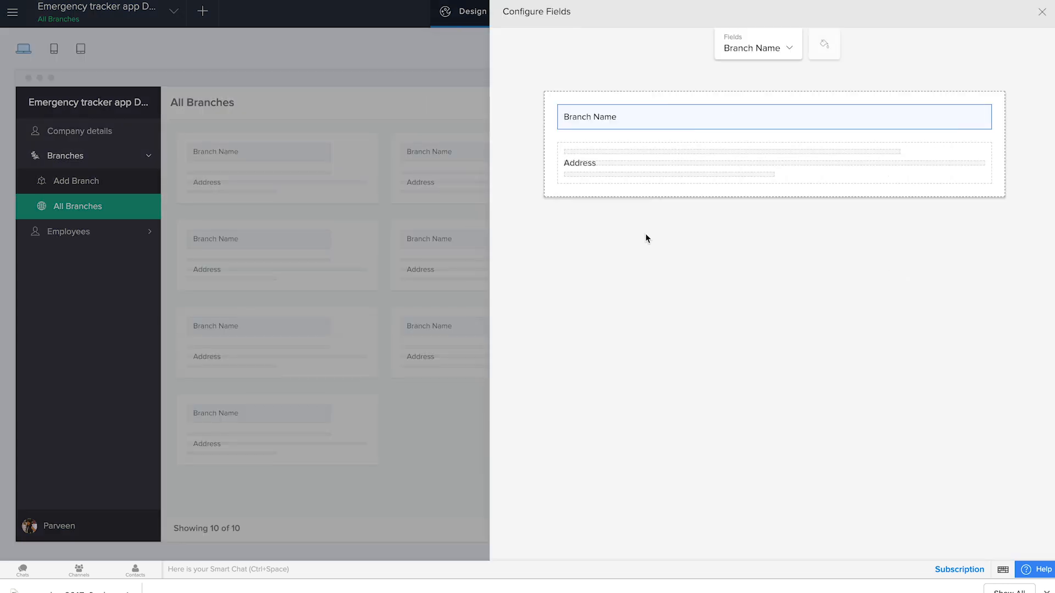
pyautogui.click(1041, 14)
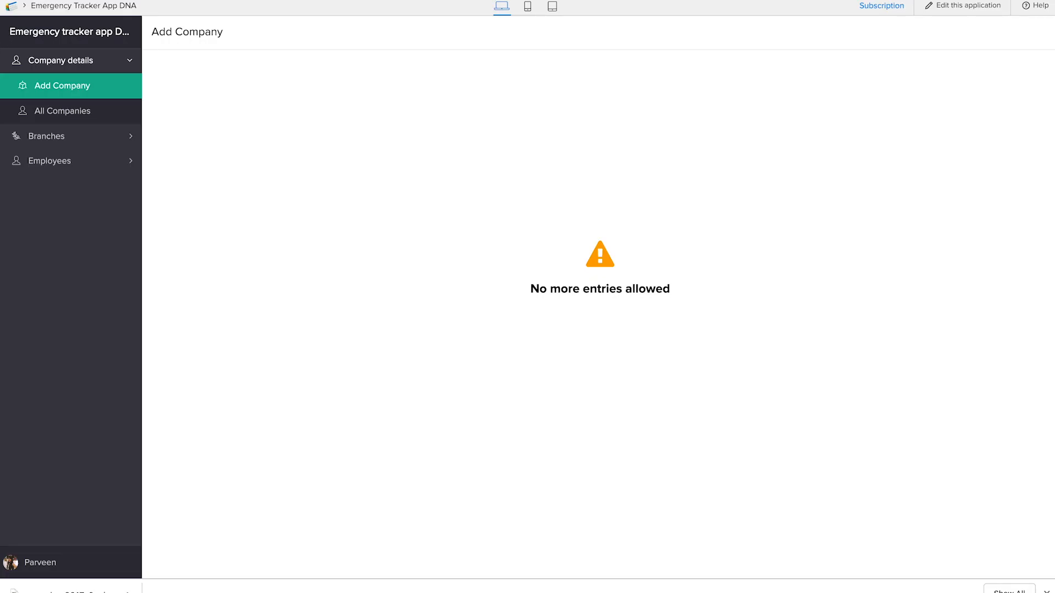
# Step: Reload the live application and check the Company details report and the Branches section
pyautogui.press('super+r')
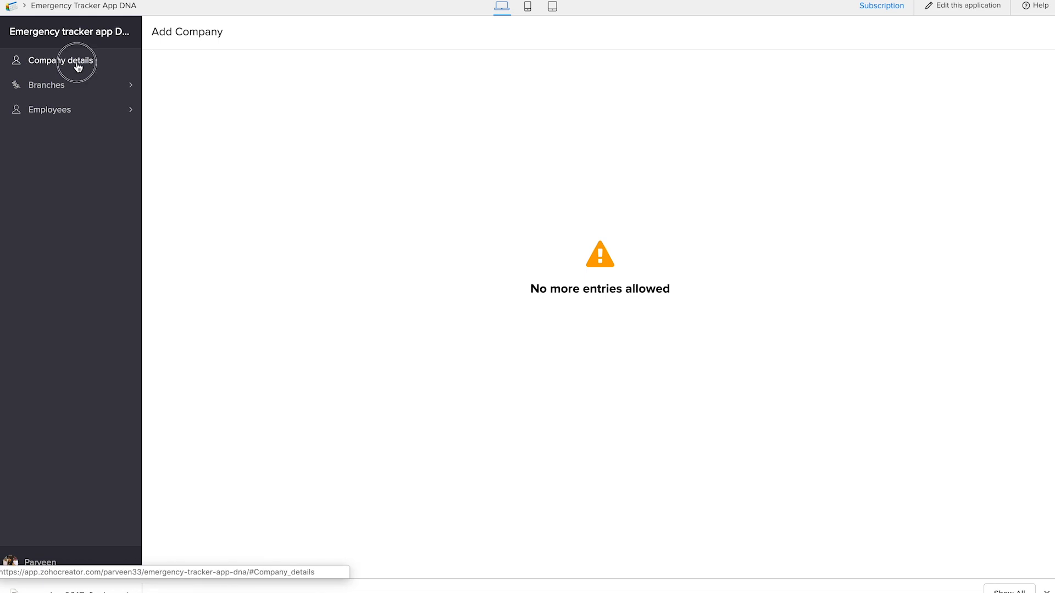
pyautogui.click(77, 66)
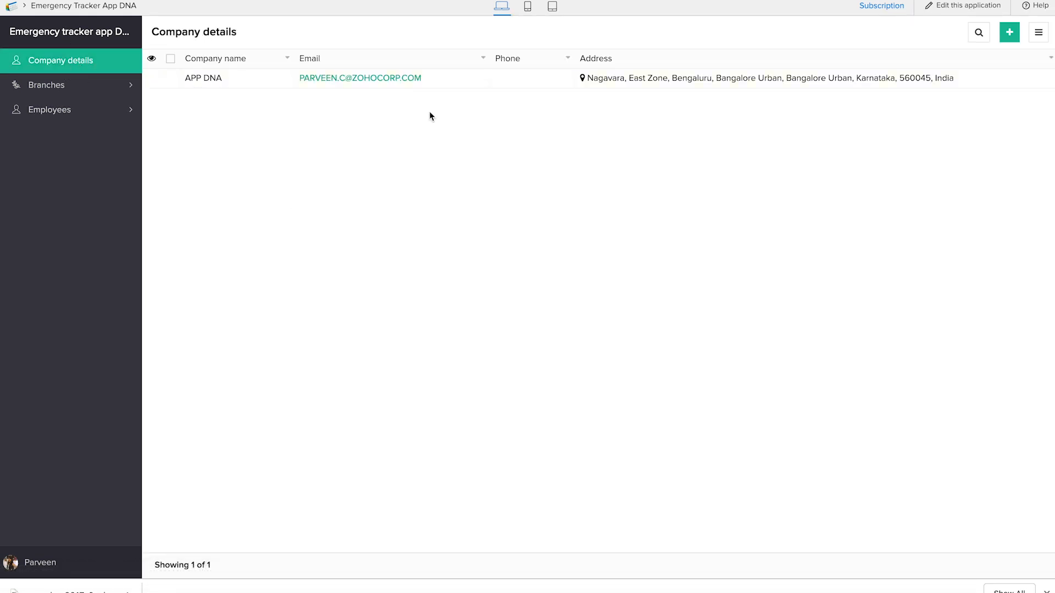
pyautogui.click(77, 91)
pyautogui.click(80, 150)
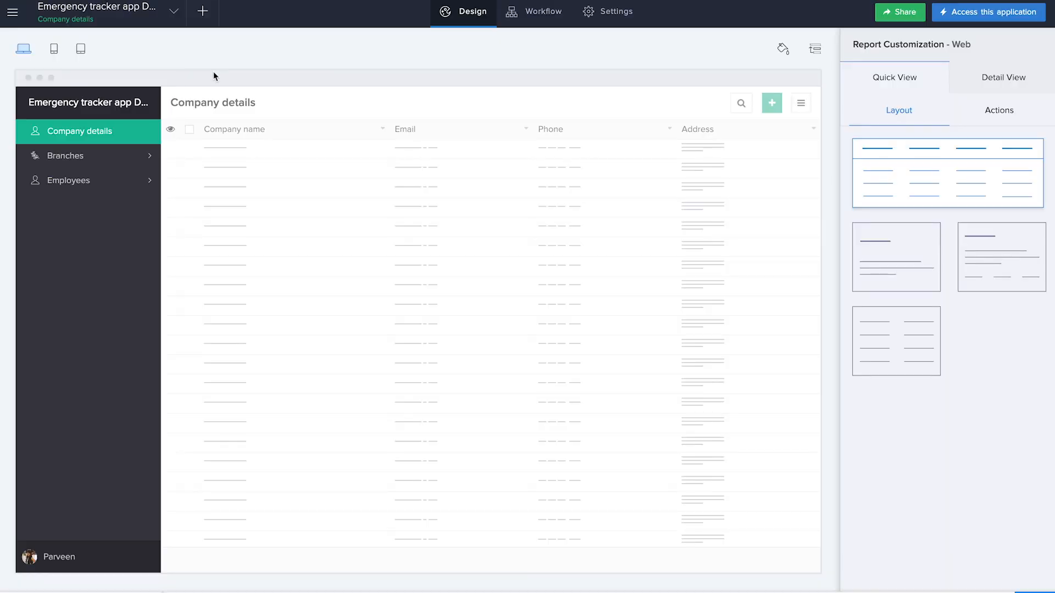
# Step: Create a new form from scratch named "Raise new crisis"
pyautogui.click(202, 11)
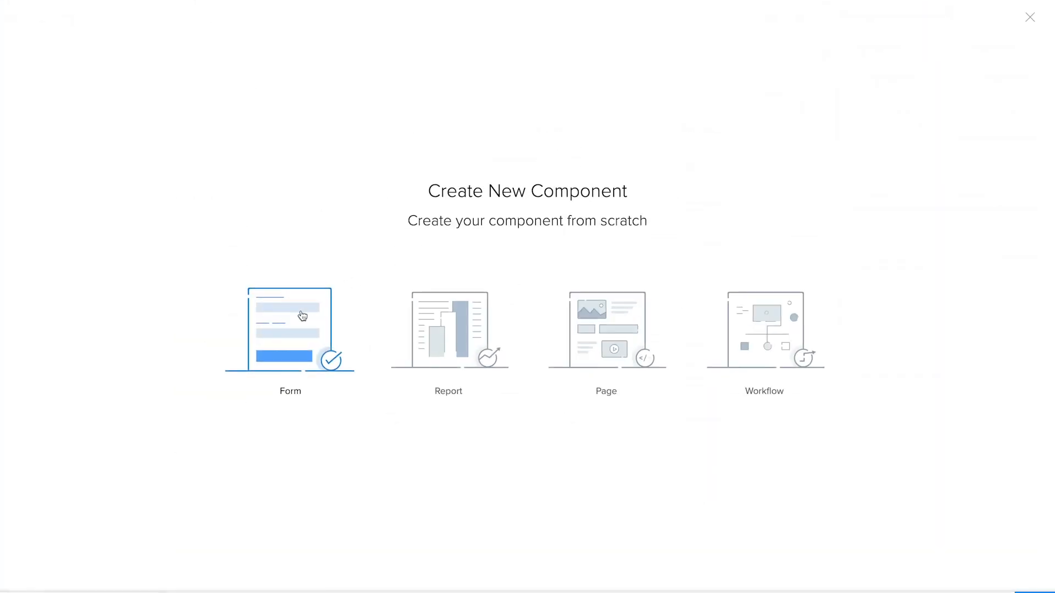
pyautogui.click(306, 343)
pyautogui.click(306, 347)
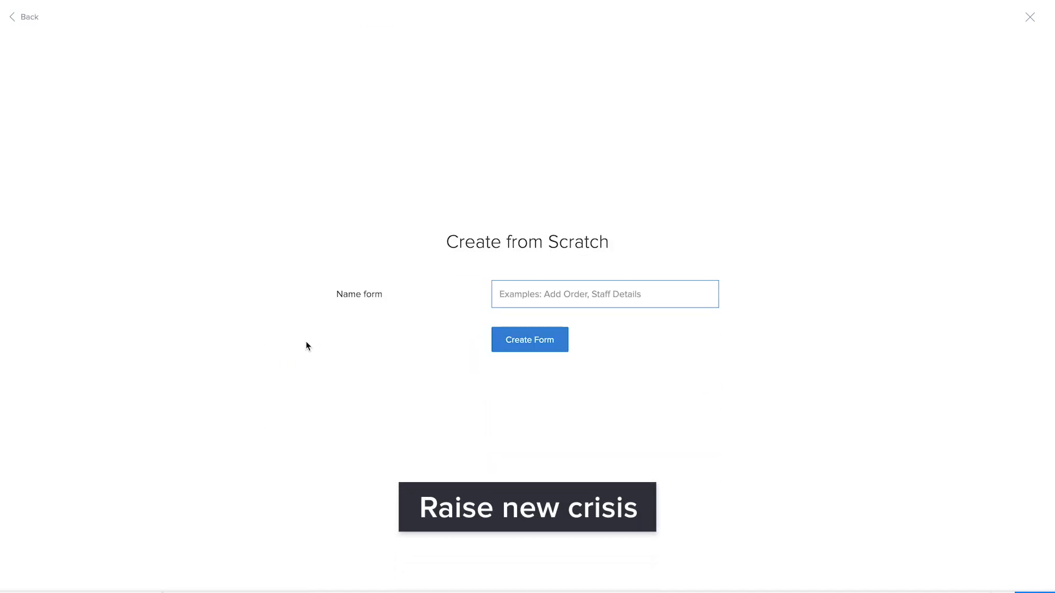
pyautogui.write('Raise new crisis')
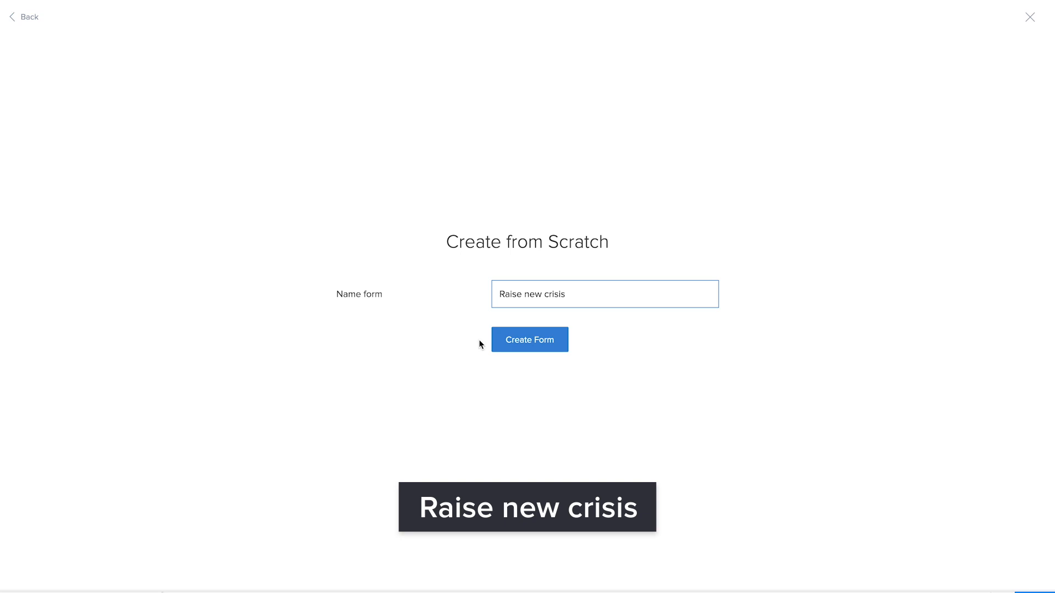
pyautogui.click(495, 343)
# Step: Add a dropdown lookup to Branch Name in the Add Branch form and name the field "Select Branch"
pyautogui.scroll(-5, 48, 415)
pyautogui.moveTo(120, 446); pyautogui.dragTo(473, 346)
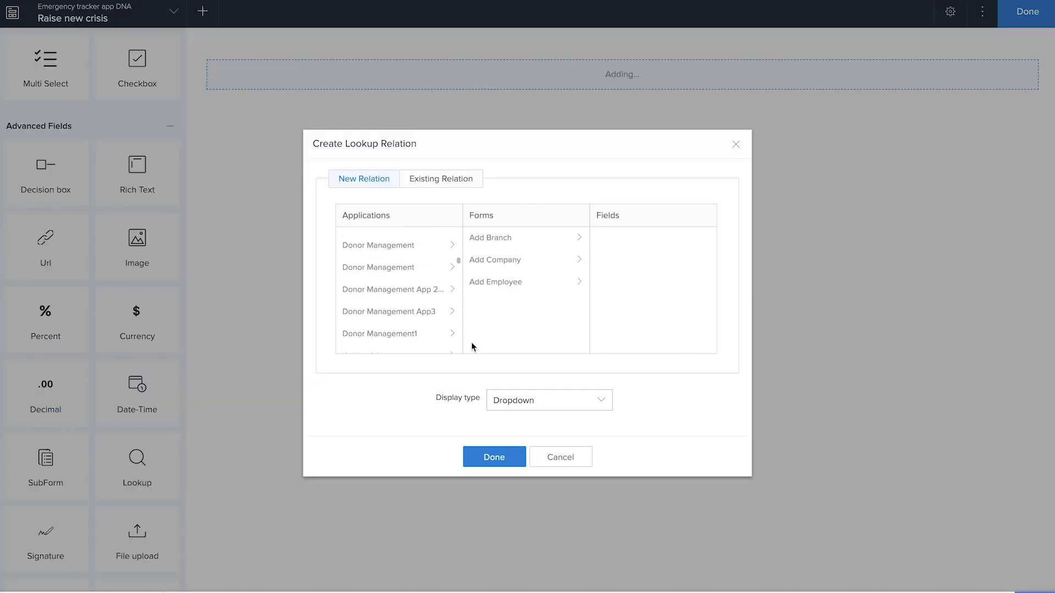
pyautogui.click(489, 240)
pyautogui.click(615, 260)
pyautogui.click(498, 458)
pyautogui.click(881, 101)
pyautogui.press('BackSpace')
pyautogui.press('BackSpace')
pyautogui.press('BackSpace')
pyautogui.press('BackSpace')
pyautogui.write('Select')
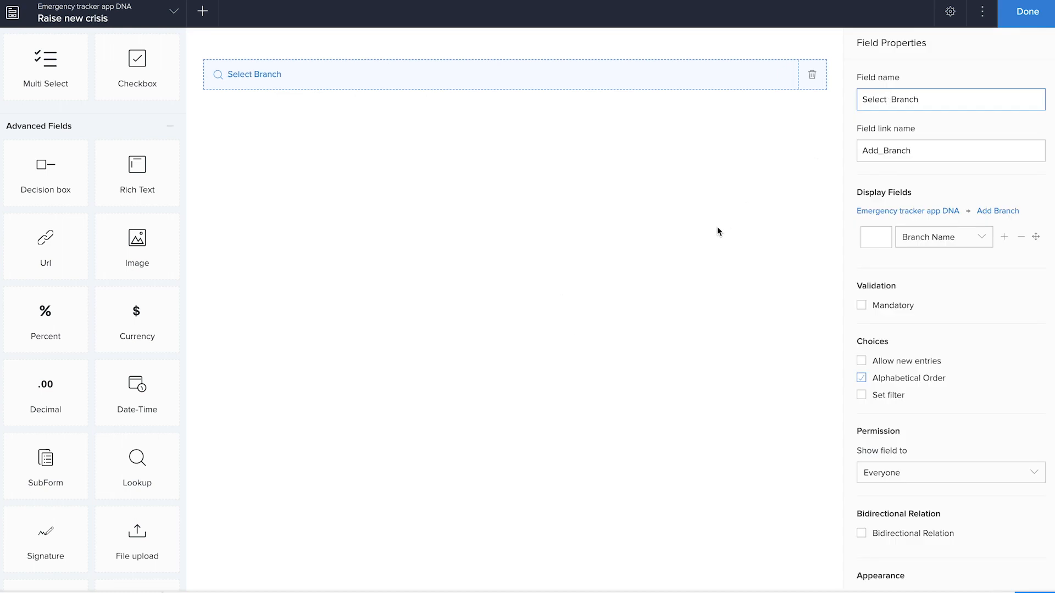
pyautogui.click(717, 228)
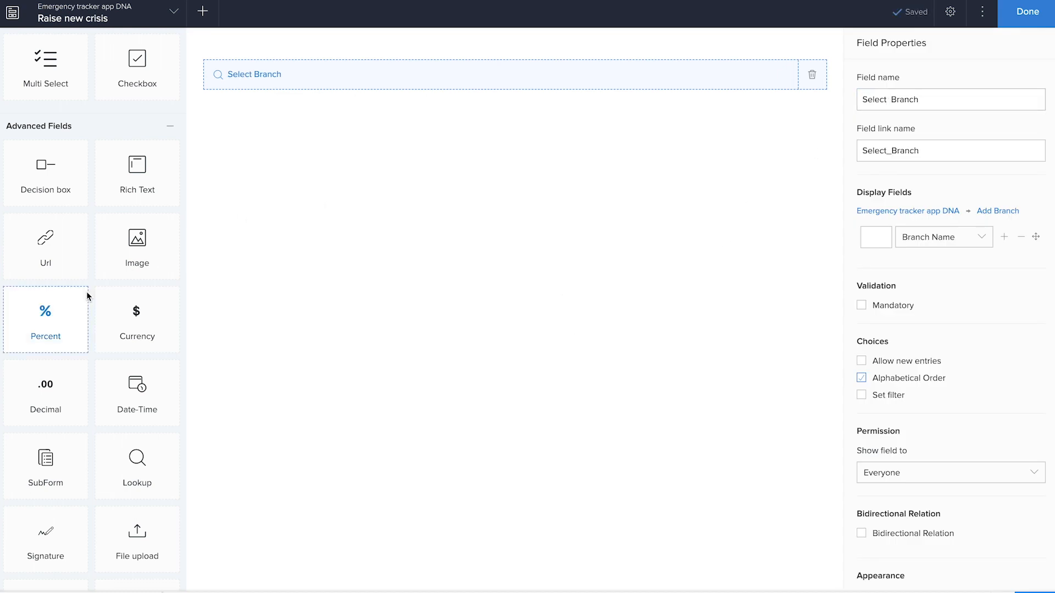
# Step: Add a single line field named "Crisis Name" and a multi line field named "About the crisis" below Select Branch
pyautogui.scroll(5, 87, 291)
pyautogui.moveTo(47, 239); pyautogui.dragTo(333, 233)
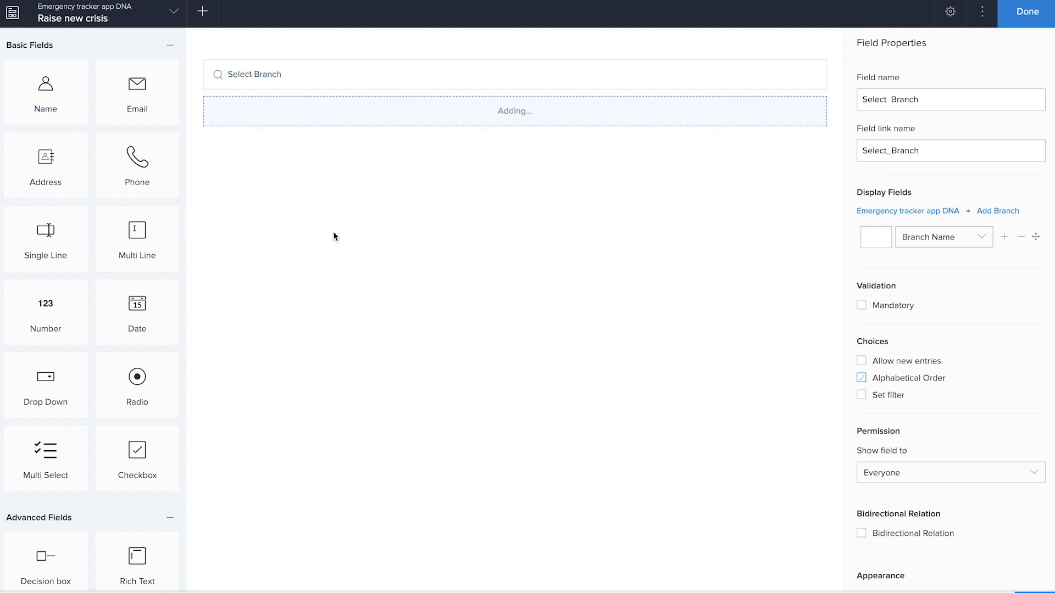
pyautogui.write('Crisis Name')
pyautogui.moveTo(137, 241); pyautogui.dragTo(417, 245)
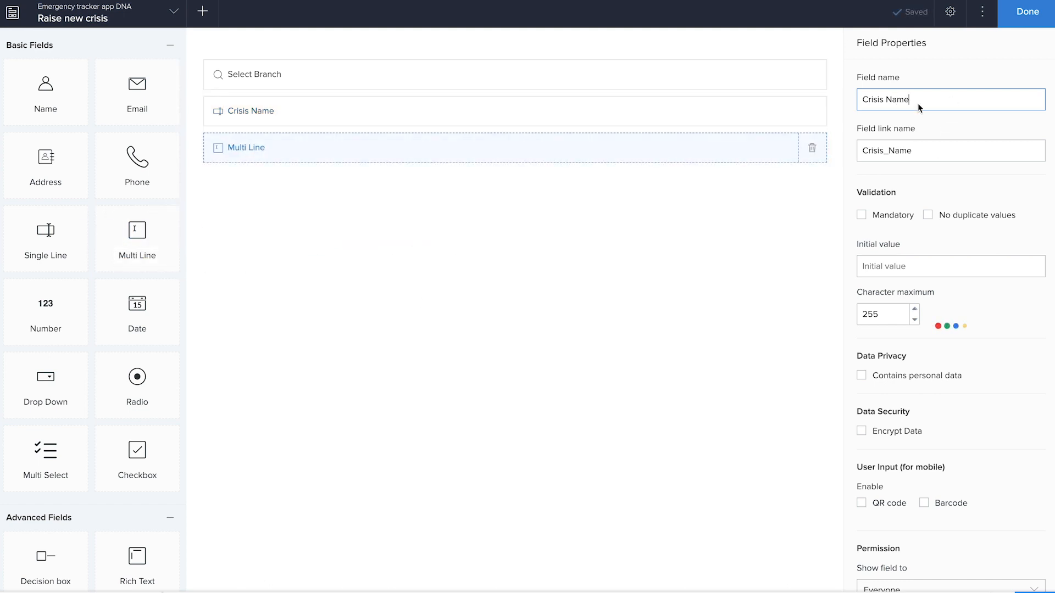
pyautogui.write('About the crisis')
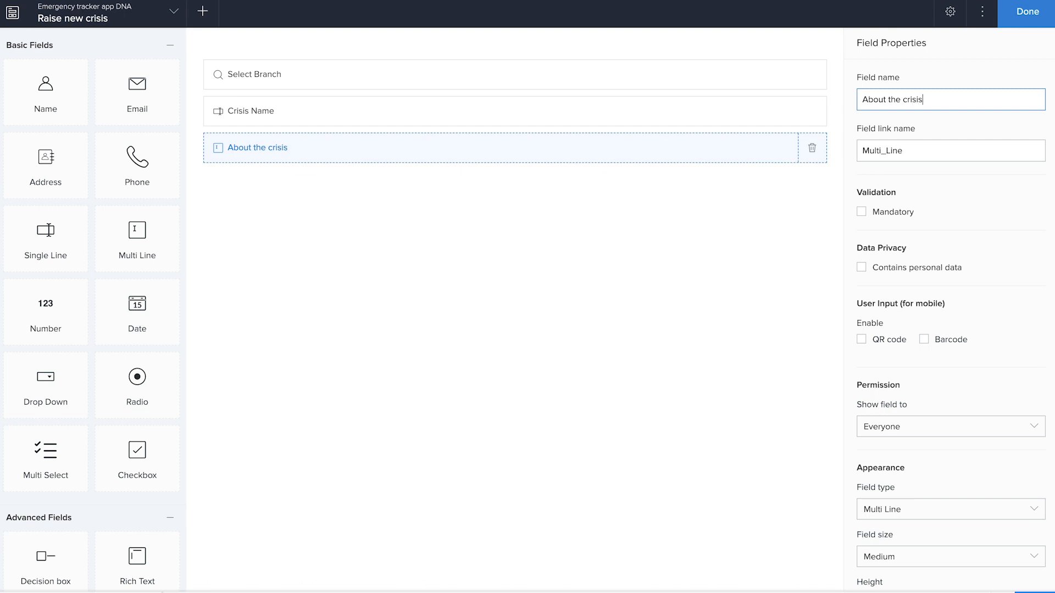
pyautogui.click(599, 360)
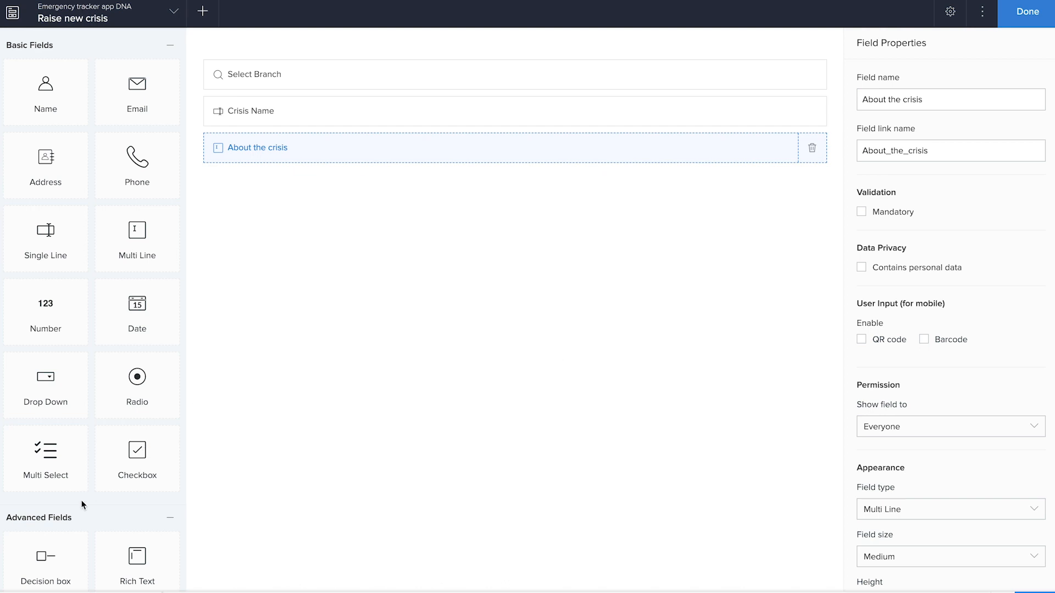
# Step: Add a dropdown lookup to Employee Name in the Add Employee form and name the field "Raised by"
pyautogui.scroll(-6, 85, 502)
pyautogui.moveTo(154, 506); pyautogui.dragTo(464, 307)
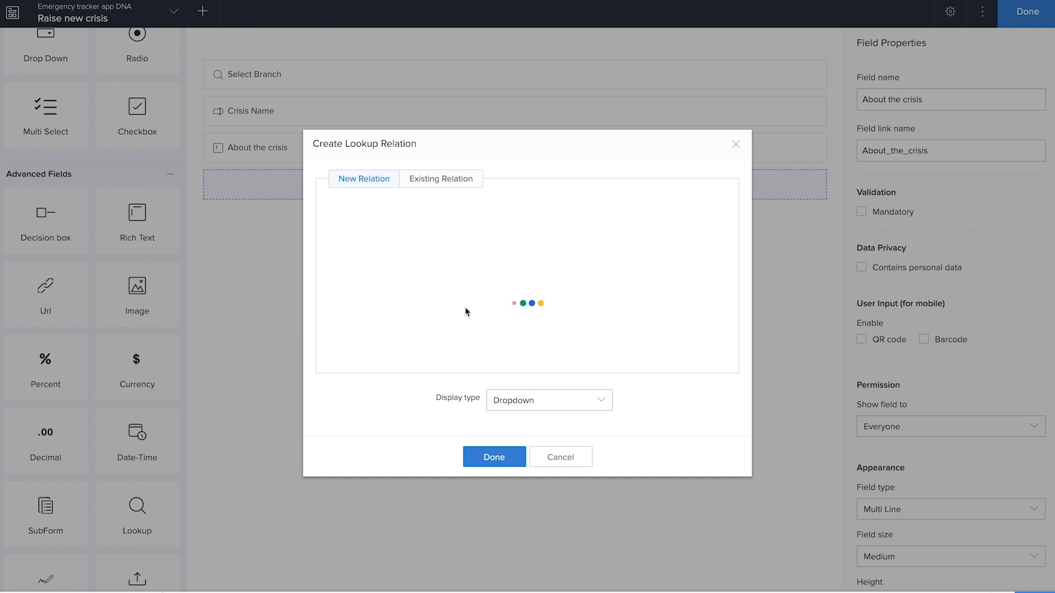
pyautogui.click(507, 285)
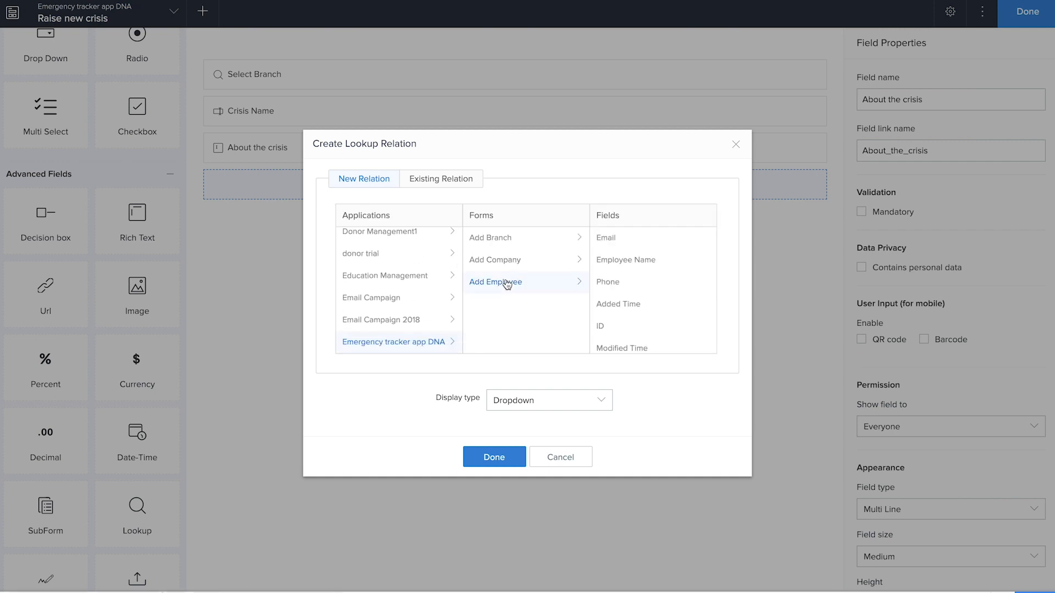
pyautogui.click(624, 261)
pyautogui.click(494, 457)
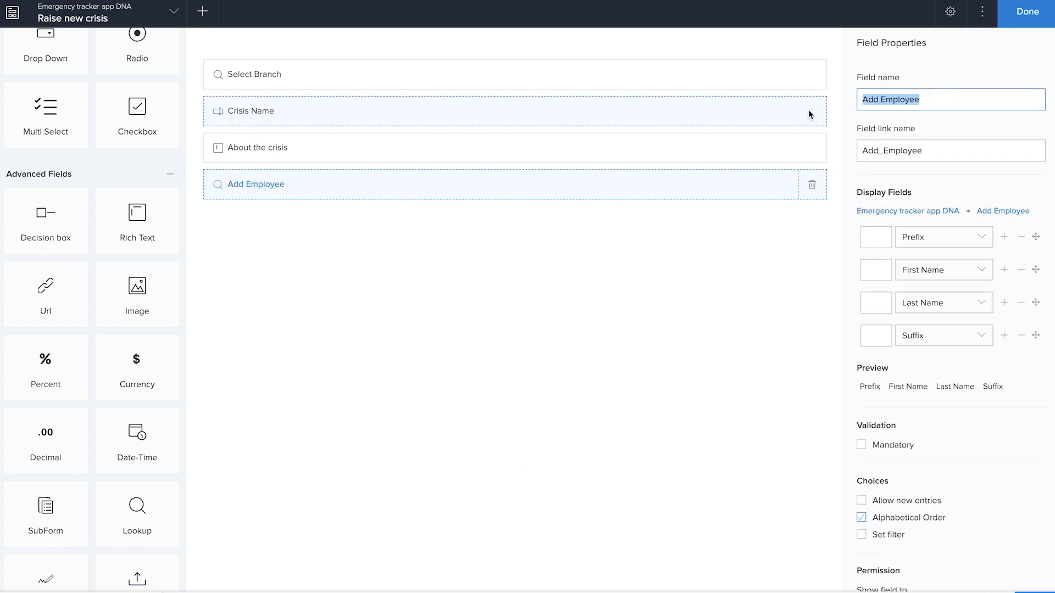
pyautogui.write('Raised by')
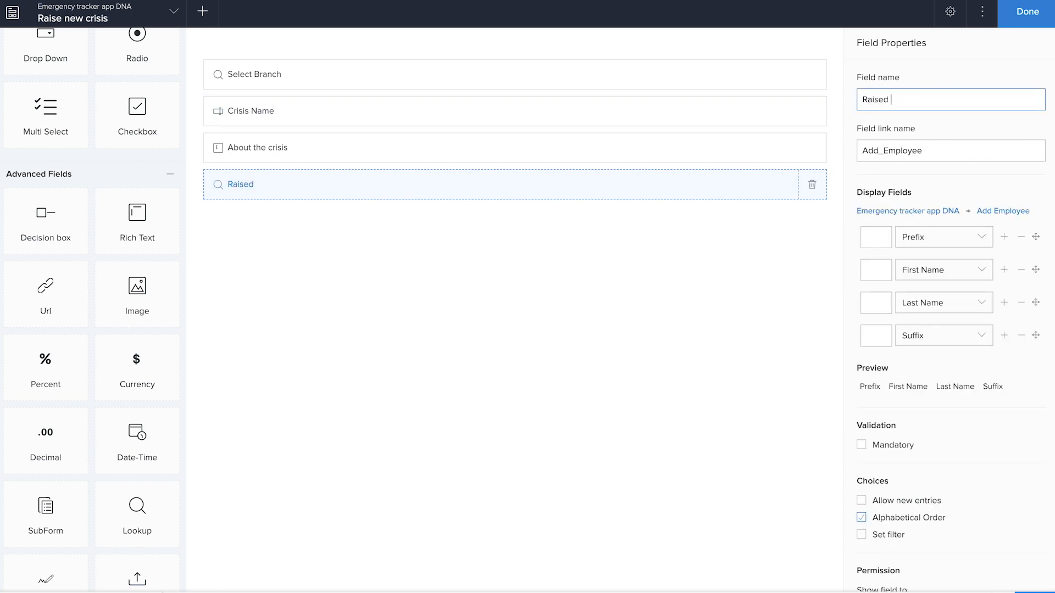
pyautogui.click(655, 336)
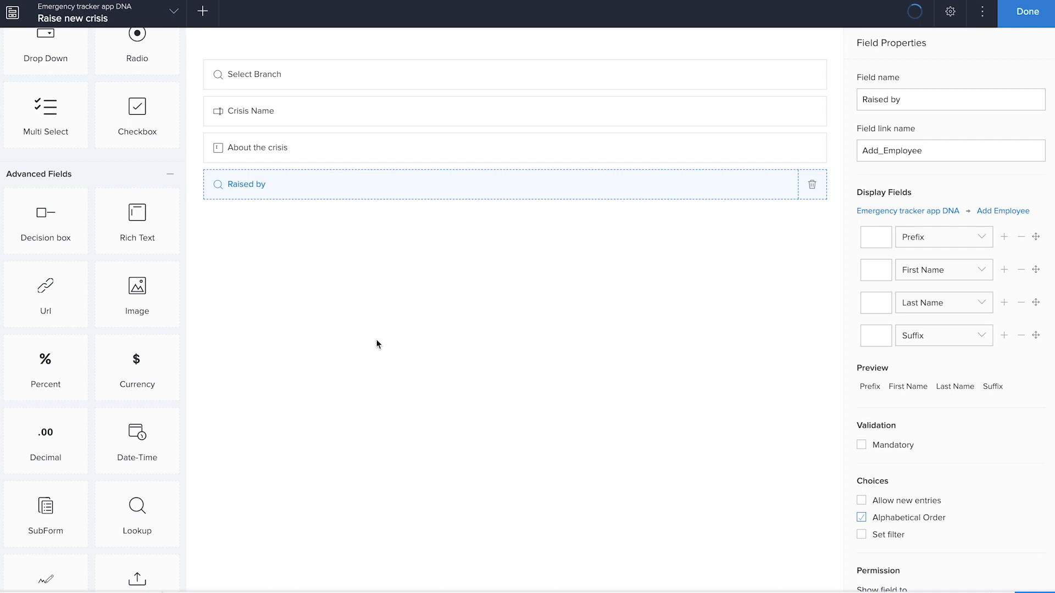
# Step: Add a Date field below the Raised by field, keeping its default name
pyautogui.scroll(6, 102, 388)
pyautogui.click(68, 390)
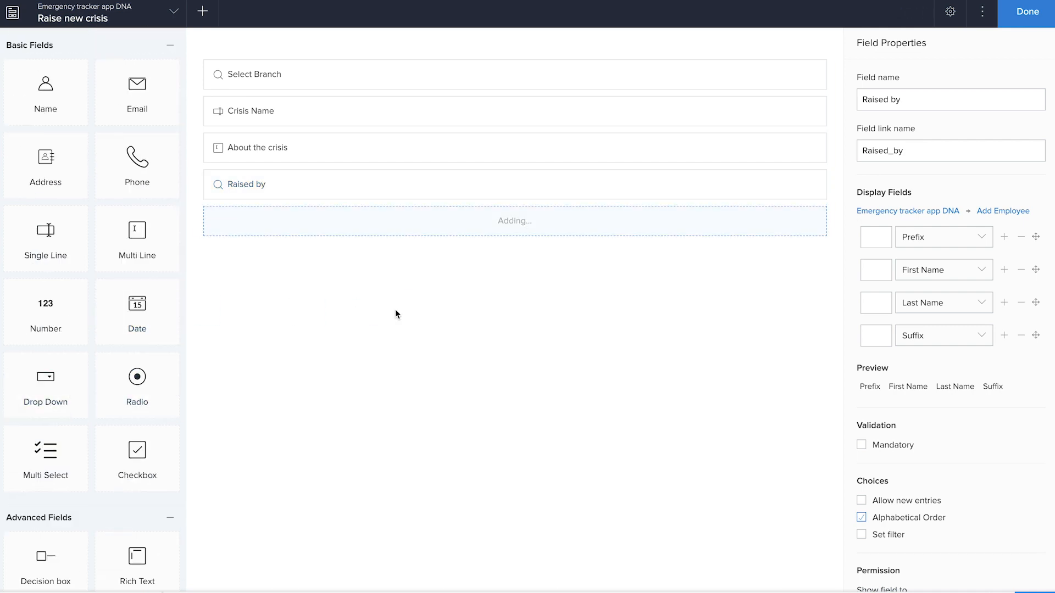
pyautogui.scroll(-5, 127, 414)
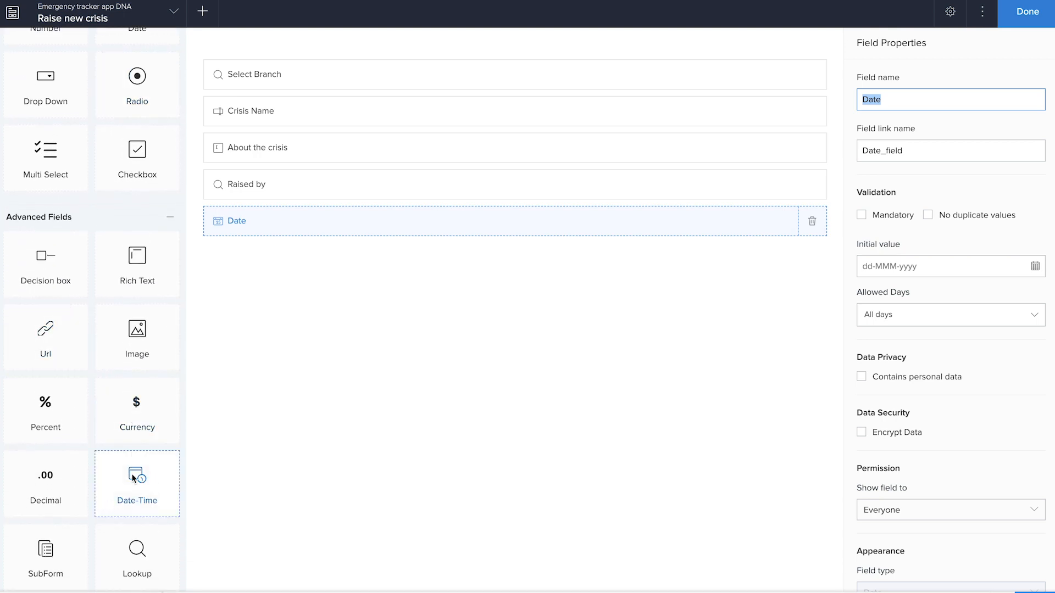
pyautogui.scroll(5, 140, 486)
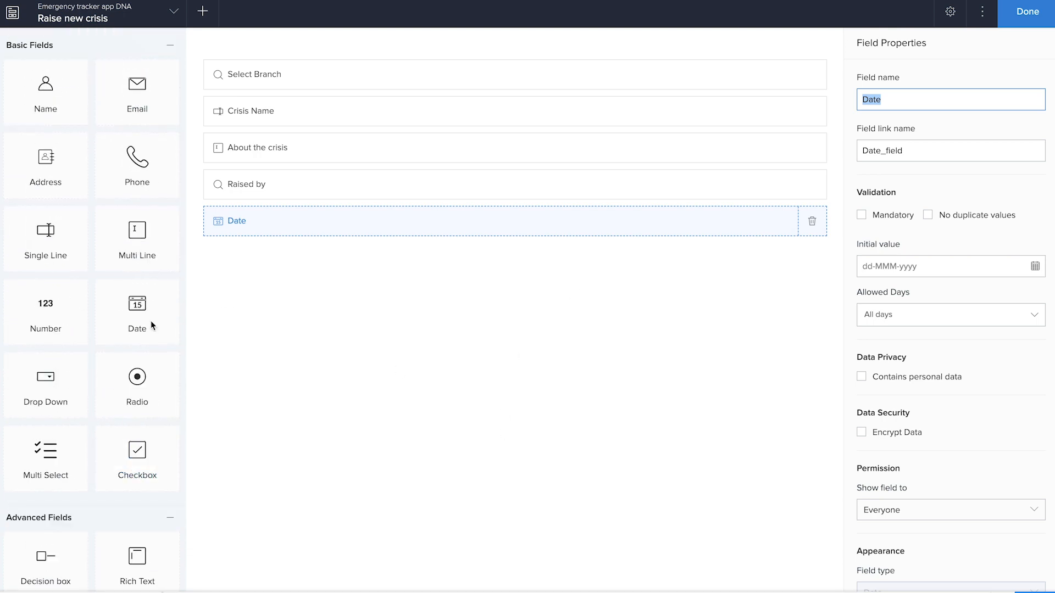
pyautogui.scroll(-10, 115, 406)
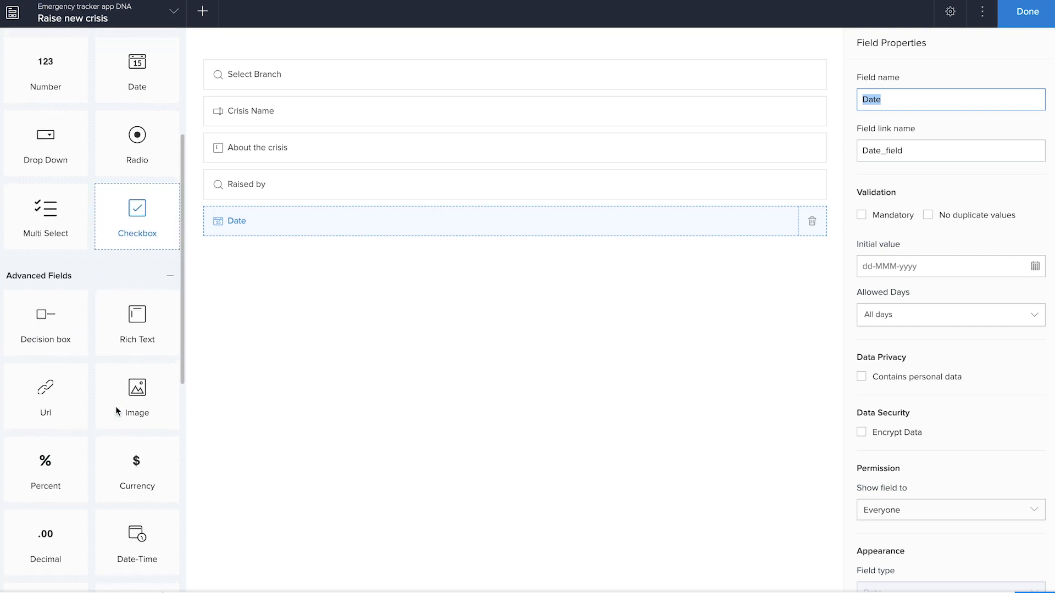
pyautogui.scroll(10, 115, 406)
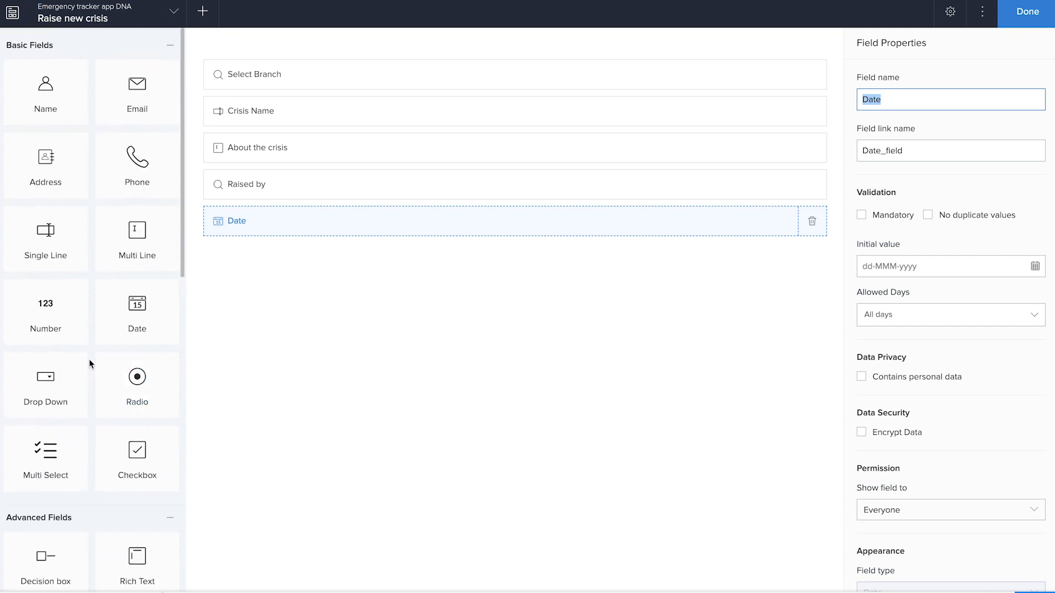
# Step: Add a drop-down field named "Status" with the choices Open, set as default, and Closed, removing the third choice
pyautogui.moveTo(71, 405); pyautogui.dragTo(456, 355)
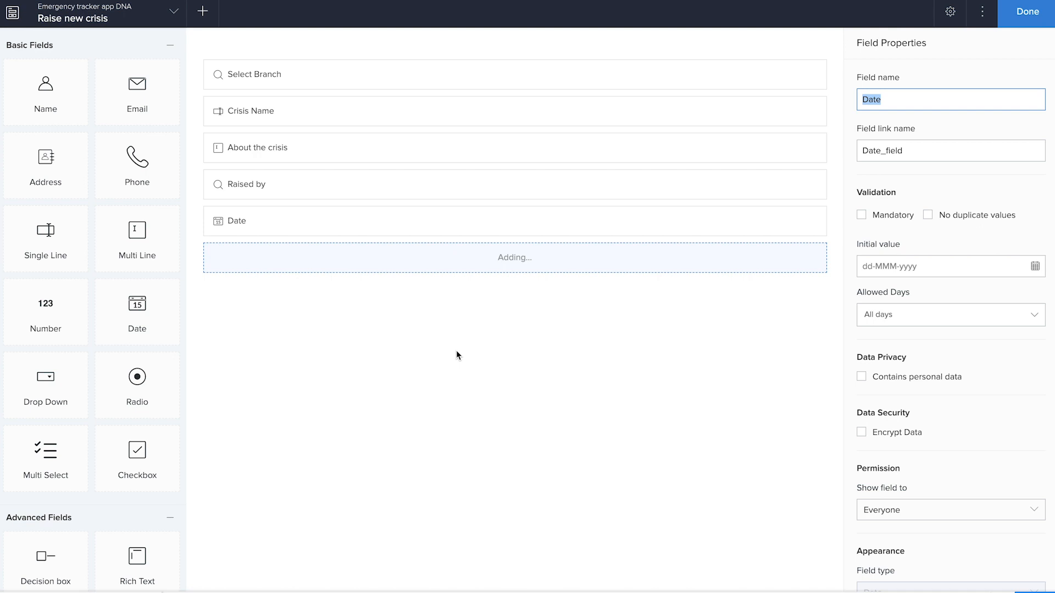
pyautogui.write('Status')
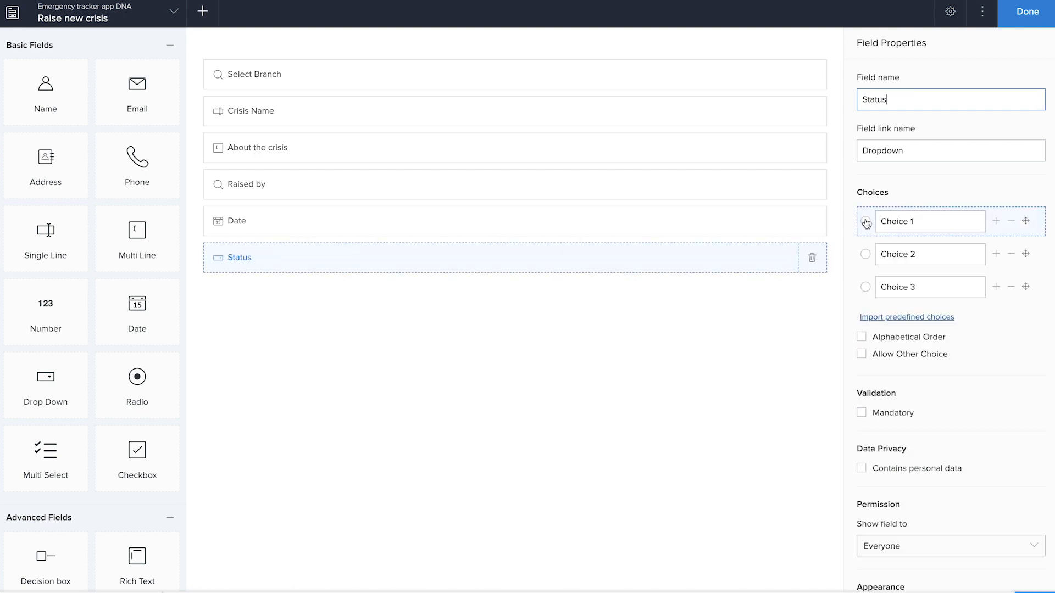
pyautogui.click(912, 222)
pyautogui.hotkey('ctrl', 'a')
pyautogui.write('Open')
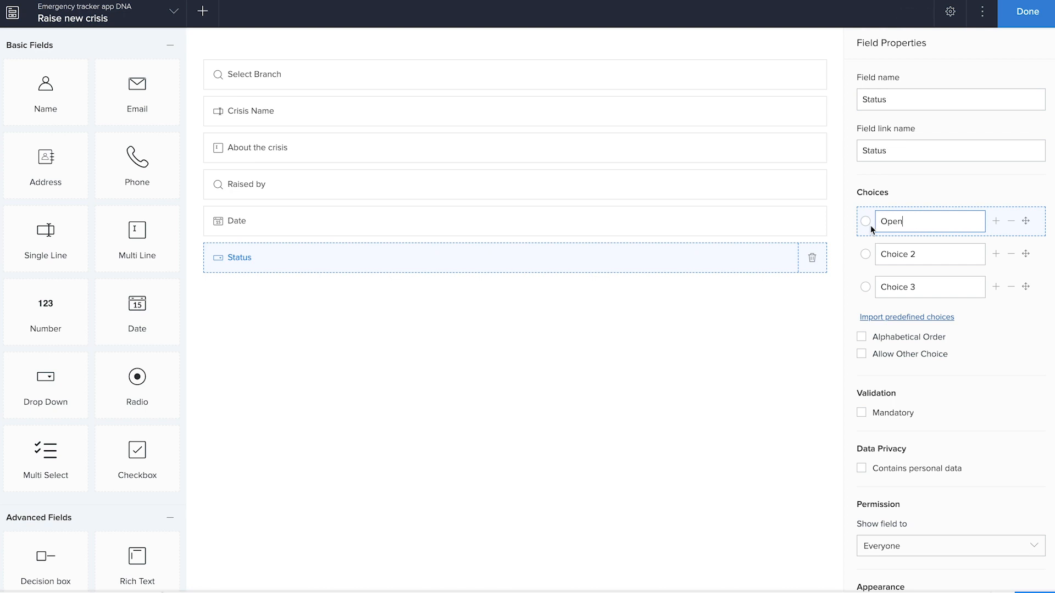
pyautogui.click(866, 222)
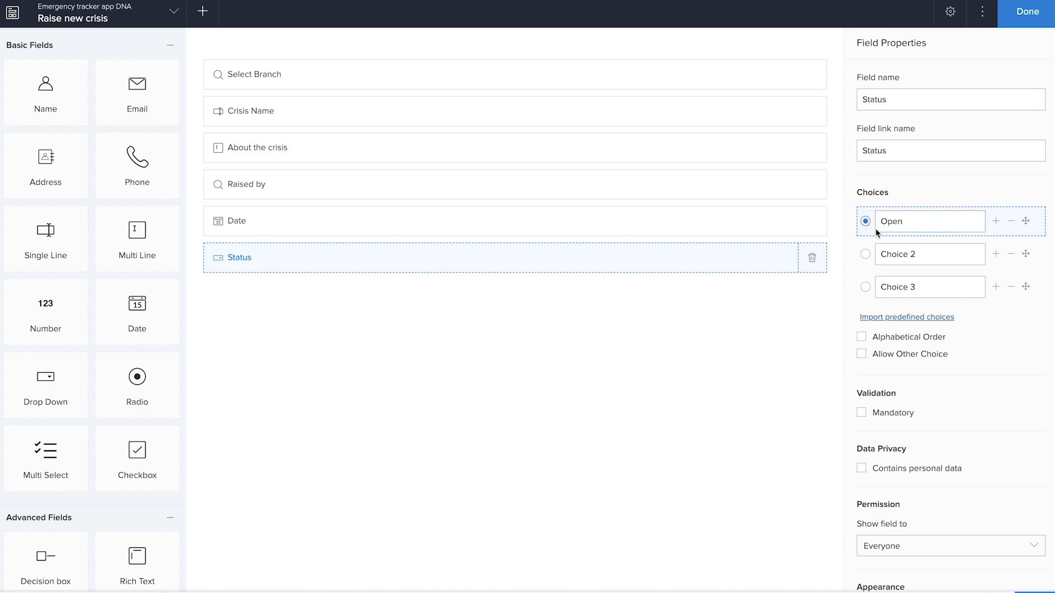
pyautogui.click(934, 259)
pyautogui.hotkey('ctrl', 'a')
pyautogui.write('Closed')
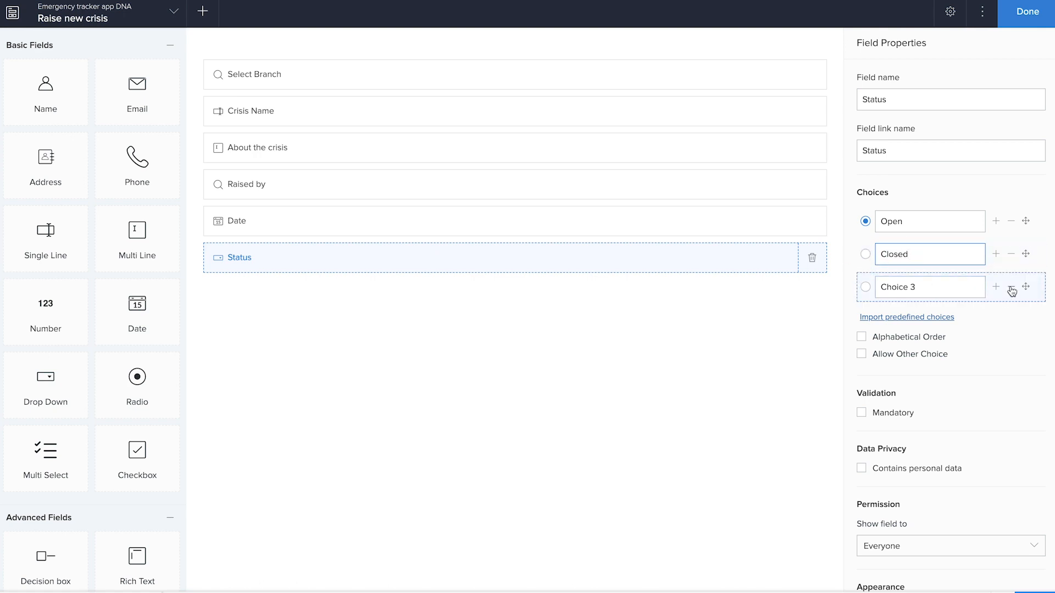
pyautogui.click(1011, 288)
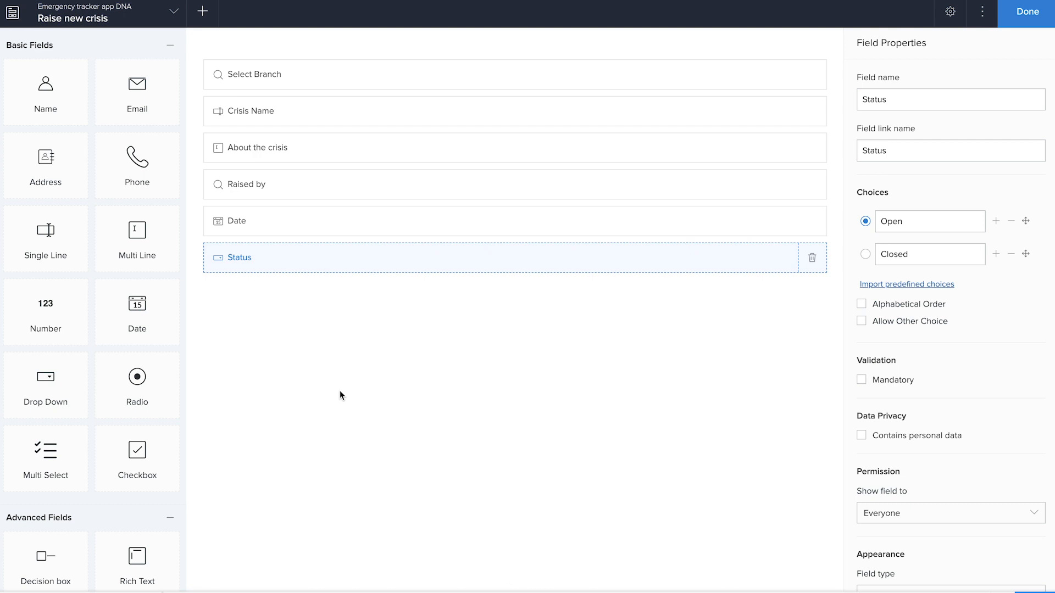
# Step: Filter the Raised by lookup's choices to Category equals Crisis Manager, and open the live application
pyautogui.click(330, 191)
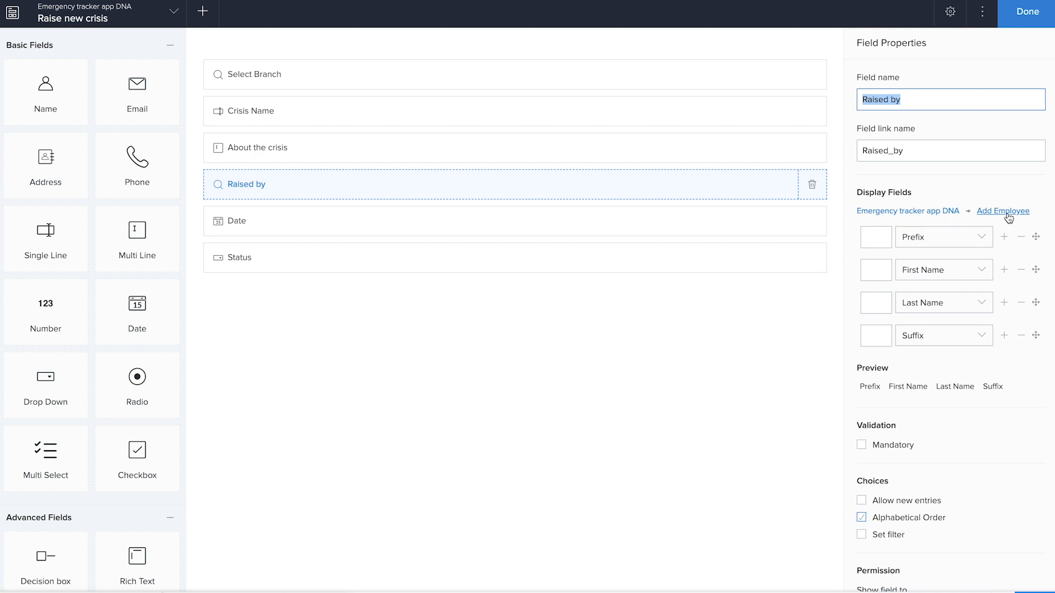
pyautogui.scroll(-2, 939, 526)
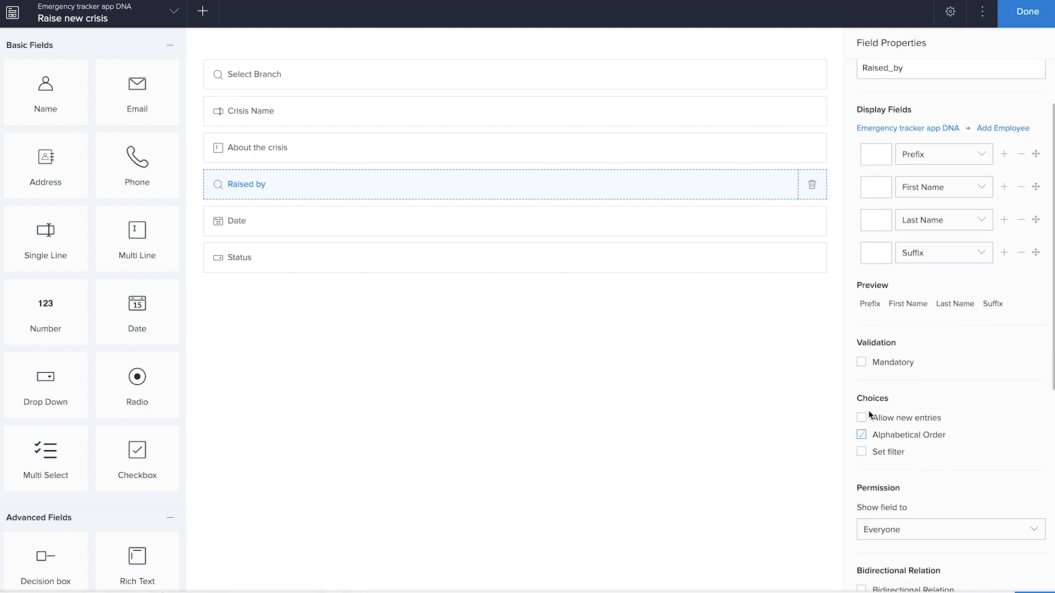
pyautogui.click(861, 451)
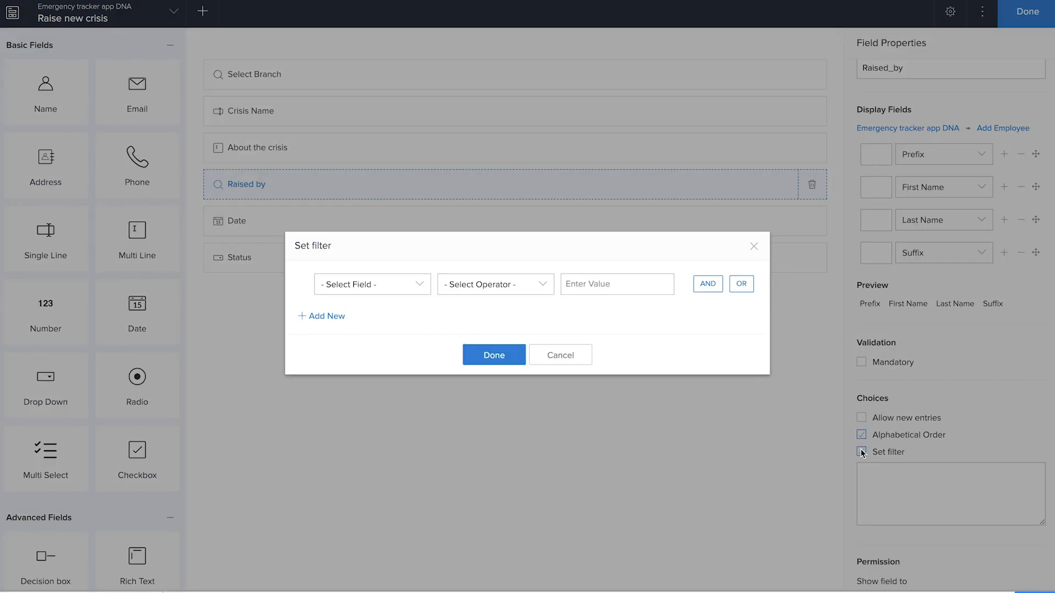
pyautogui.click(360, 284)
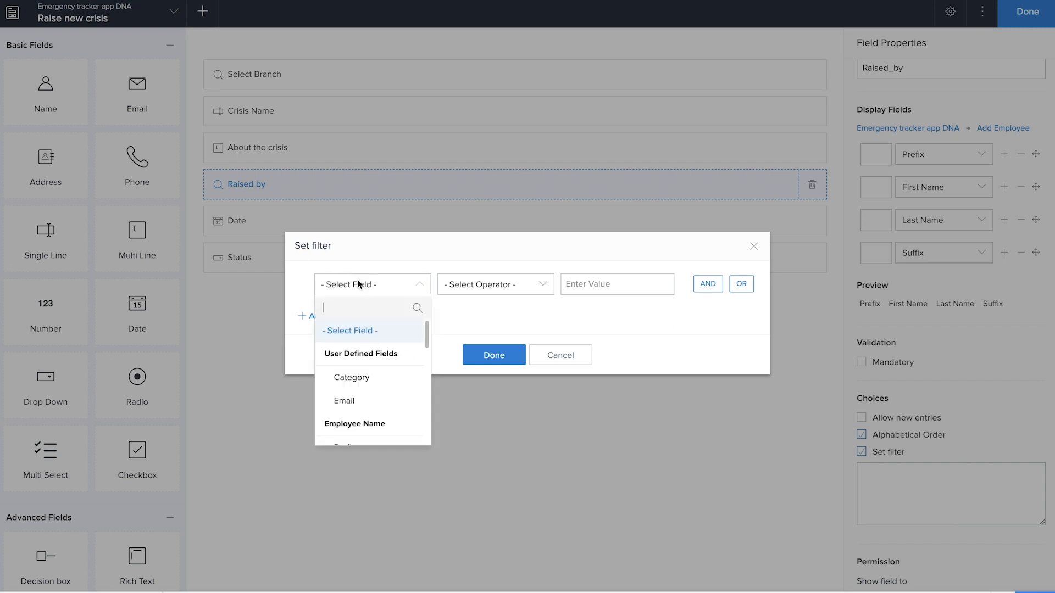
pyautogui.click(353, 378)
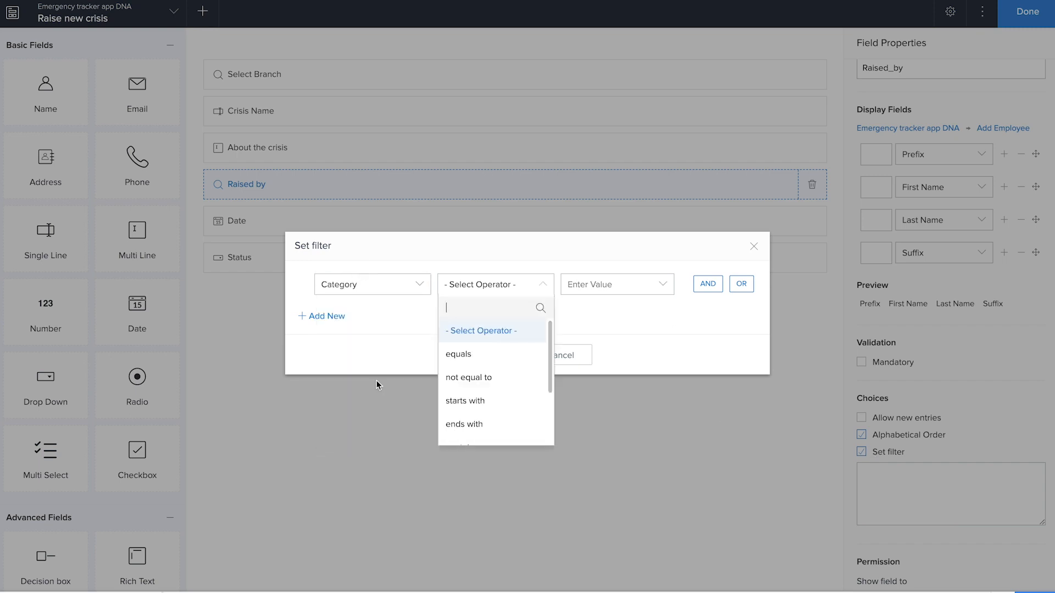
pyautogui.click(464, 355)
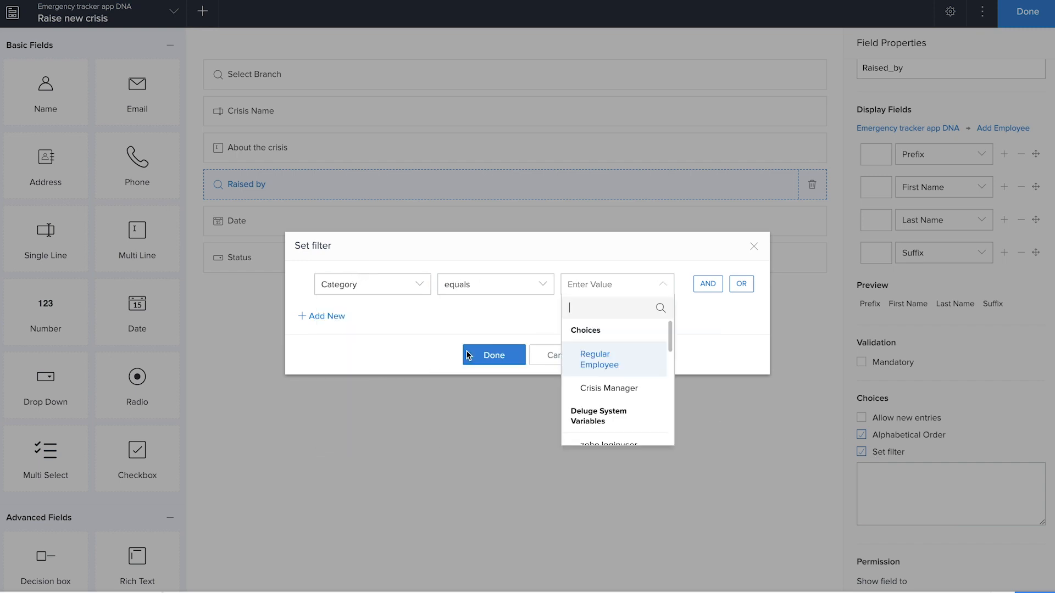
pyautogui.click(627, 391)
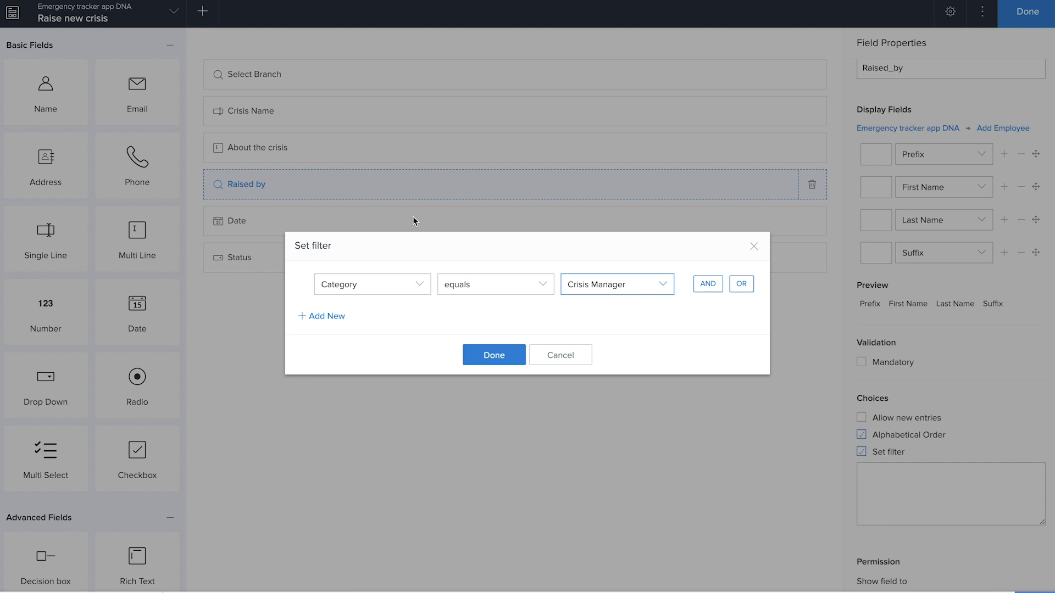
pyautogui.click(496, 356)
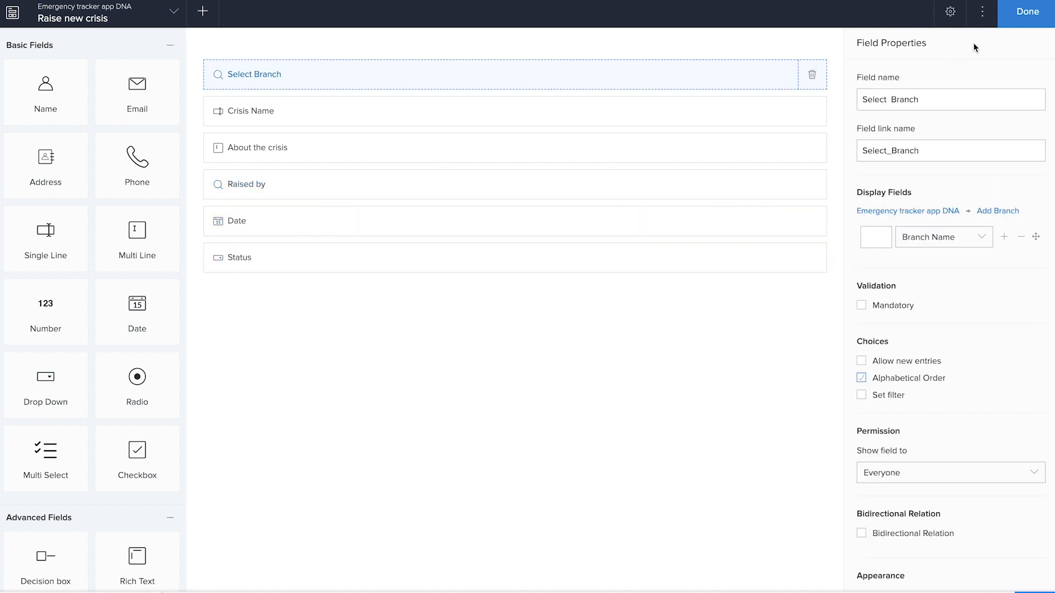
pyautogui.click(1020, 22)
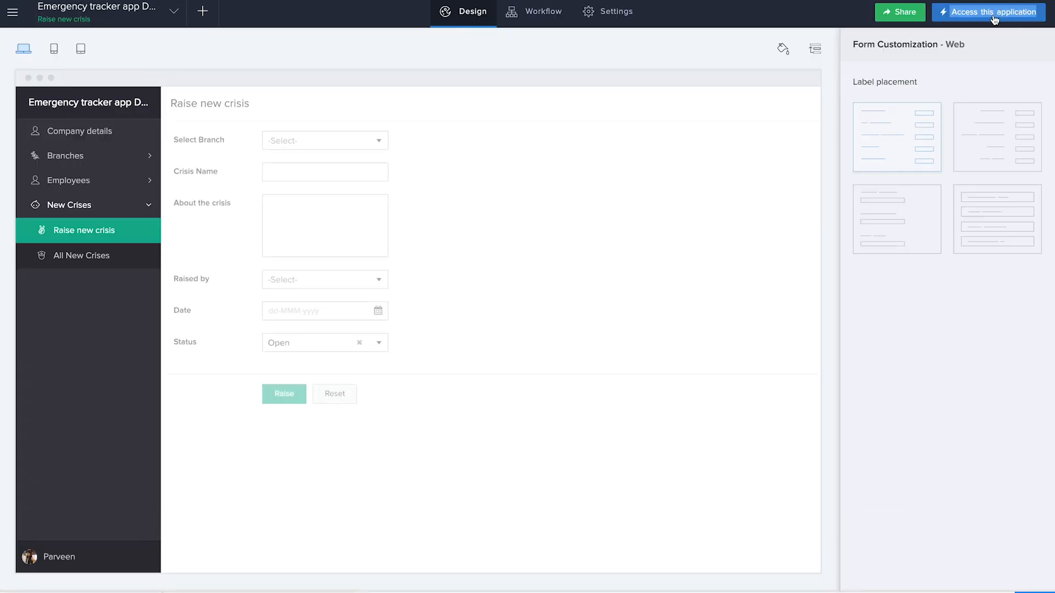
pyautogui.rightClick(995, 19)
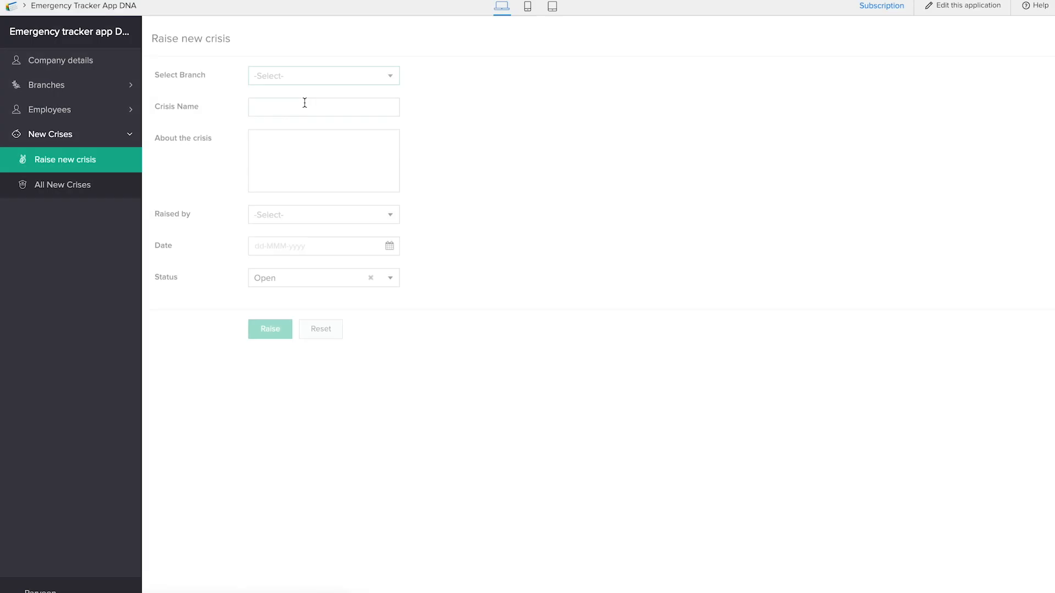
# Step: Try to raise a crisis named "system shutdown" for the Youtube office branch and choose who raised it
pyautogui.click(333, 71)
pyautogui.click(324, 90)
pyautogui.click(317, 101)
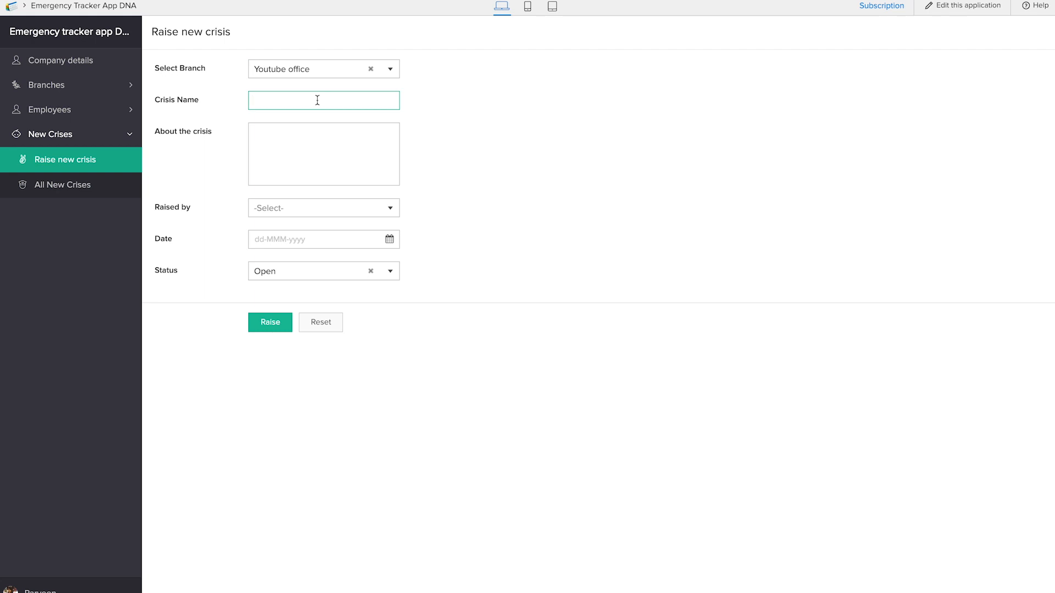
pyautogui.write('system shuts')
pyautogui.click(295, 183)
pyautogui.click(278, 208)
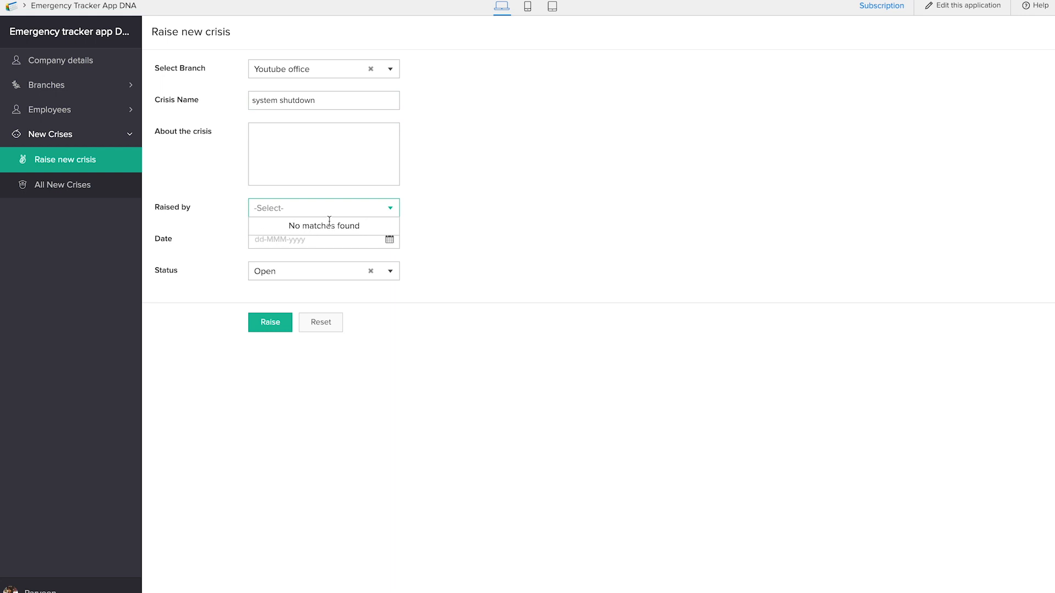
# Step: Open the All Employees report to check the categories of the existing employees
pyautogui.click(54, 114)
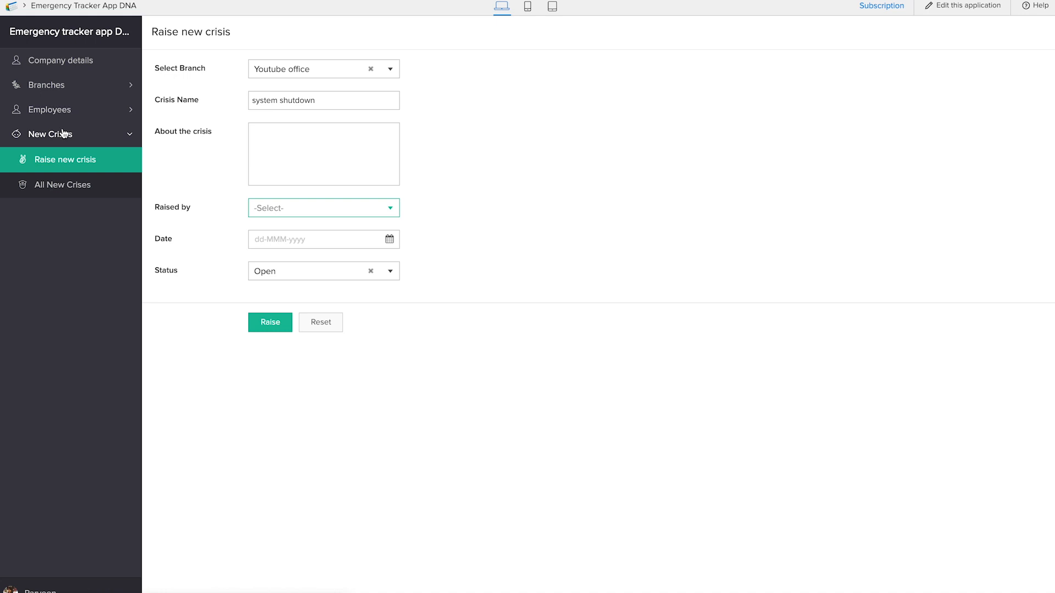
pyautogui.click(66, 110)
pyautogui.click(71, 160)
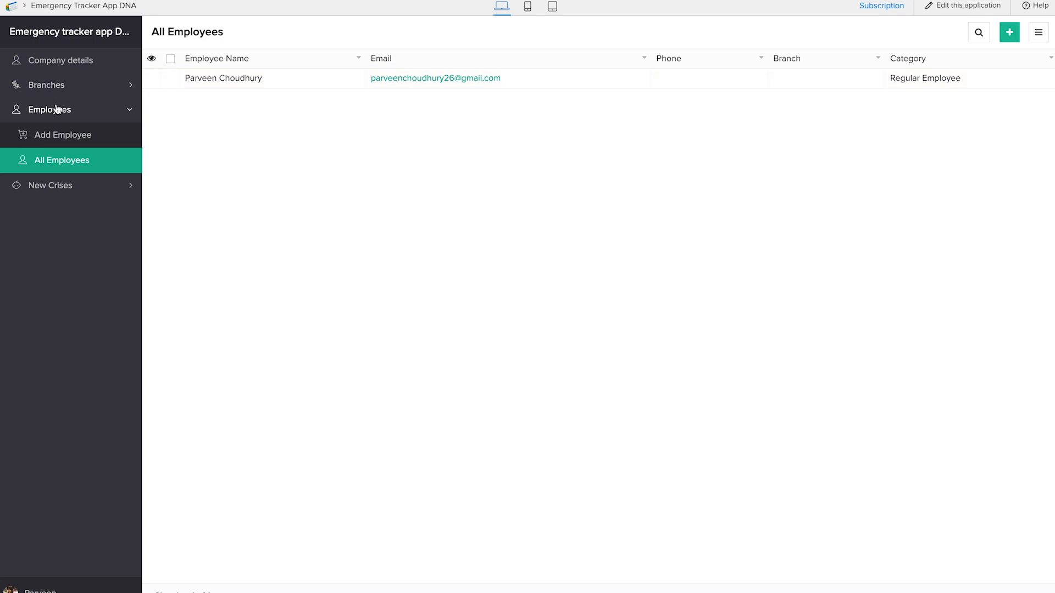
# Step: Add an employee with a first name, the branch Youtube office and the category Crisis Manager
pyautogui.click(59, 137)
pyautogui.write('sadiq')
pyautogui.click(317, 177)
pyautogui.click(306, 207)
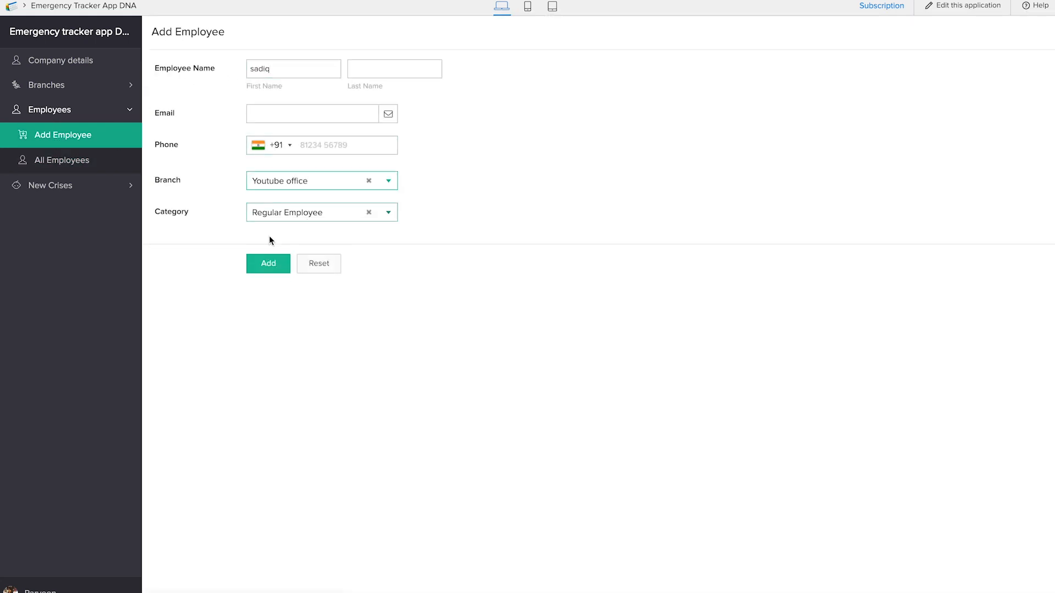
pyautogui.click(282, 214)
pyautogui.click(281, 257)
pyautogui.click(285, 263)
# Step: Start a new crisis entry for the Youtube office branch and name it "shutdown"
pyautogui.click(70, 185)
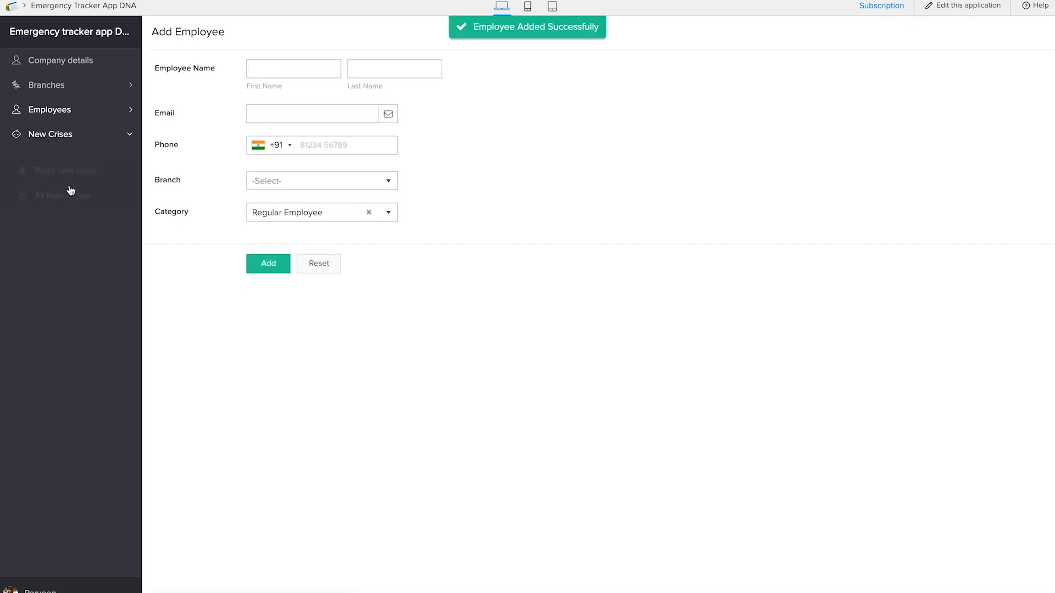
pyautogui.click(74, 165)
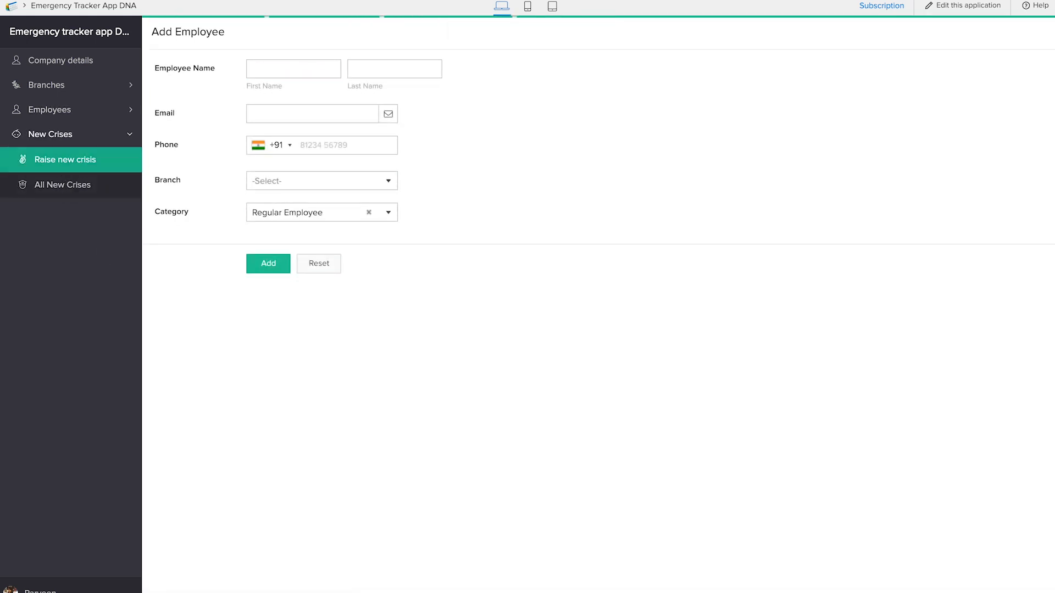
pyautogui.click(304, 70)
pyautogui.click(301, 92)
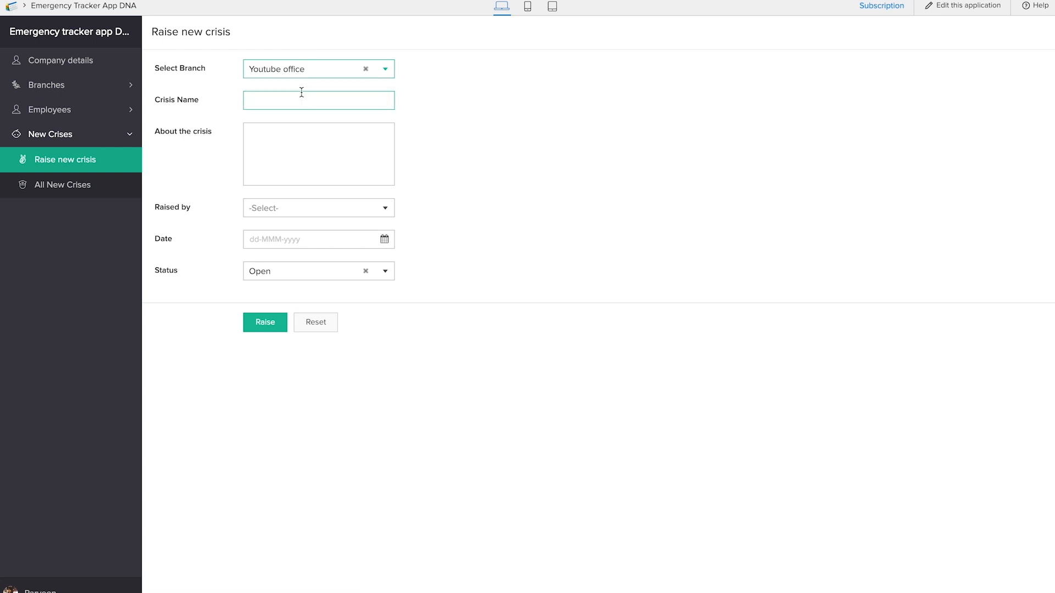
pyautogui.click(298, 107)
pyautogui.write('sg')
pyautogui.write('hutdown')
# Step: Select the crisis manager in Raised by, set the date to 29-Jan-2019, and submit the crisis
pyautogui.click(289, 216)
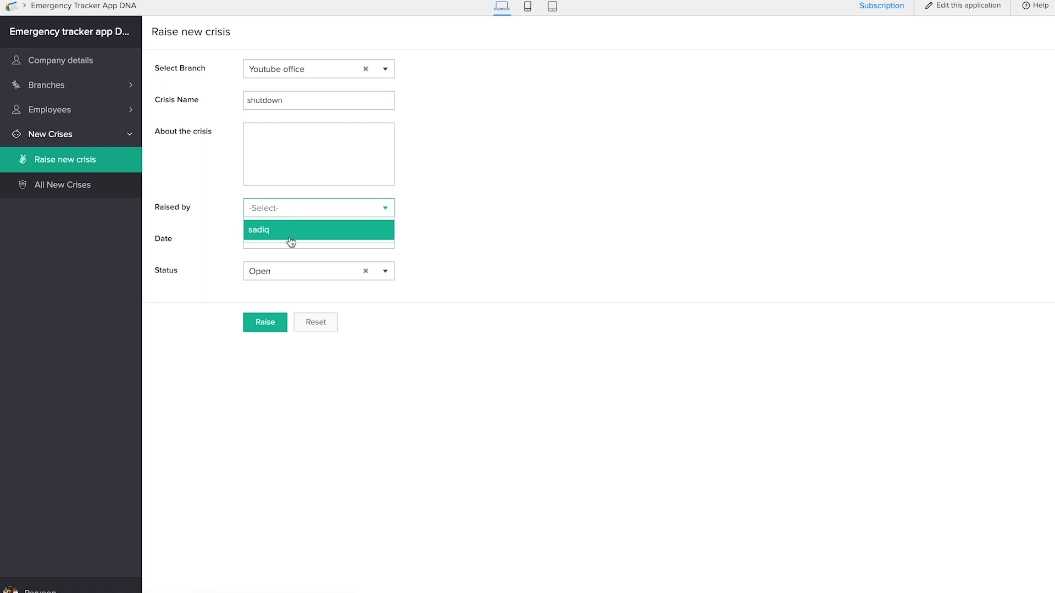
pyautogui.click(290, 237)
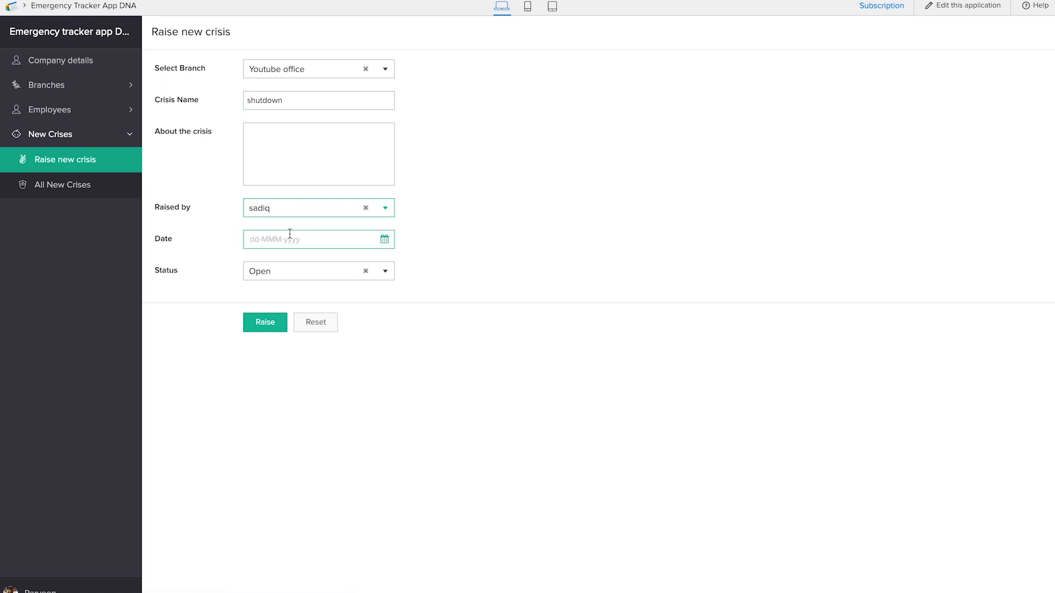
pyautogui.click(290, 234)
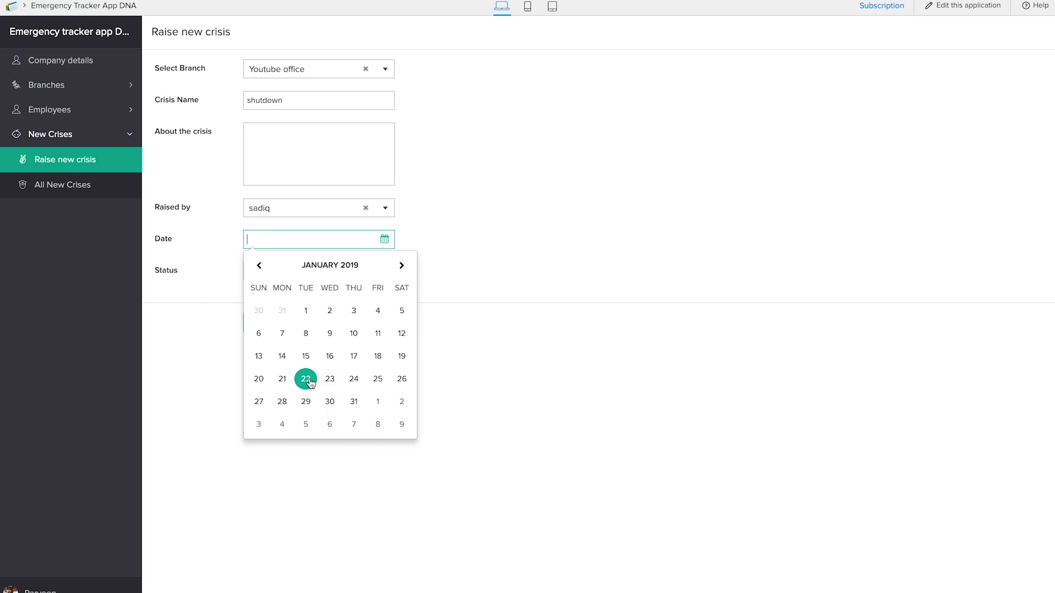
pyautogui.click(331, 402)
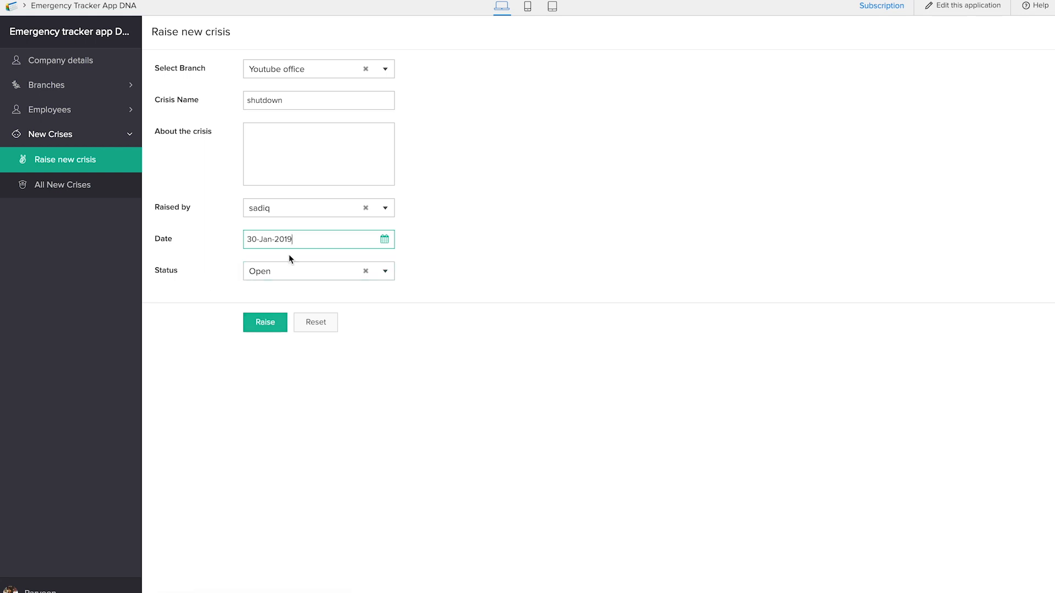
pyautogui.click(382, 239)
pyautogui.click(302, 401)
pyautogui.click(274, 332)
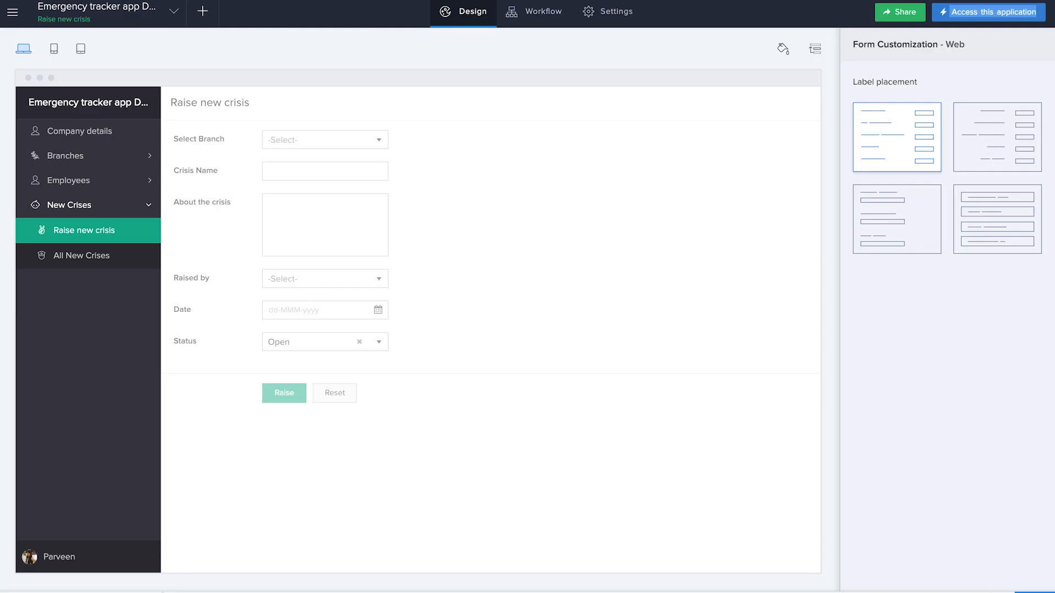
# Step: Back in the application builder, create a form workflow named "crisis" that runs when a Raise new crisis record is created
pyautogui.moveTo(515, 176)
pyautogui.click(204, 19)
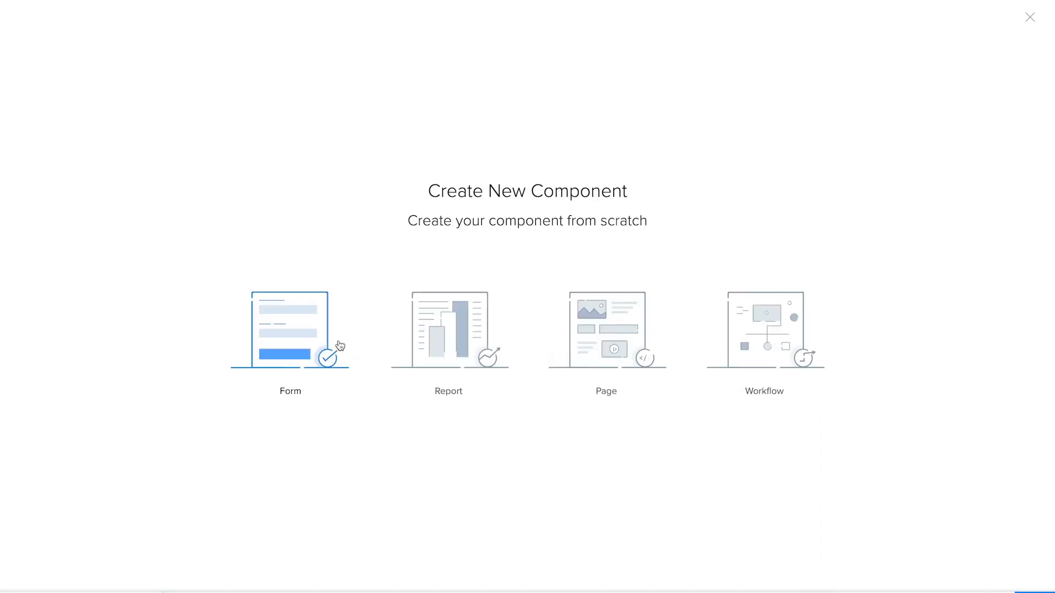
pyautogui.click(759, 344)
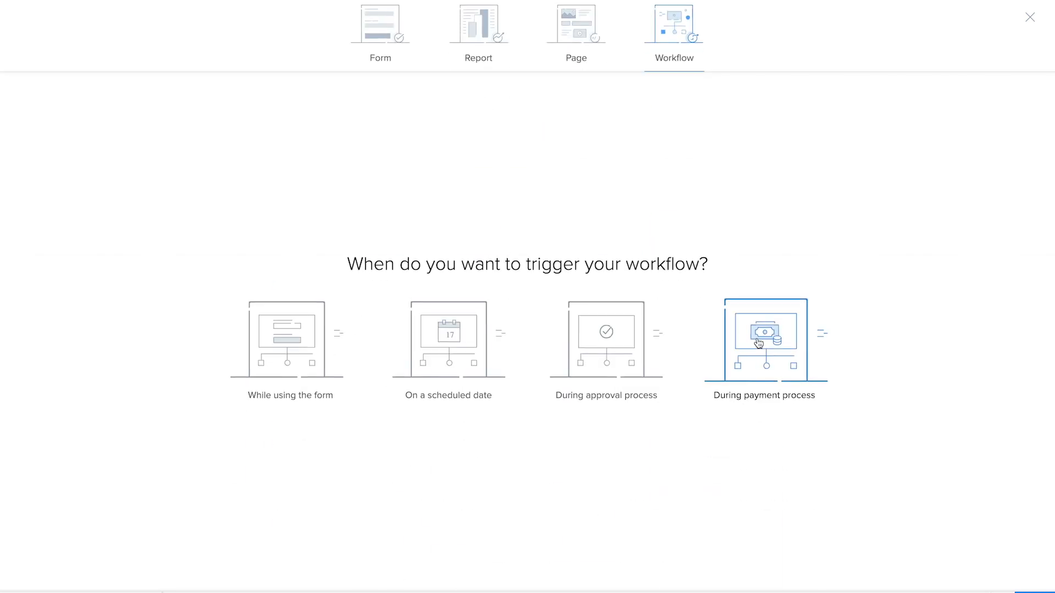
pyautogui.click(302, 359)
pyautogui.click(476, 246)
pyautogui.click(499, 341)
pyautogui.click(500, 336)
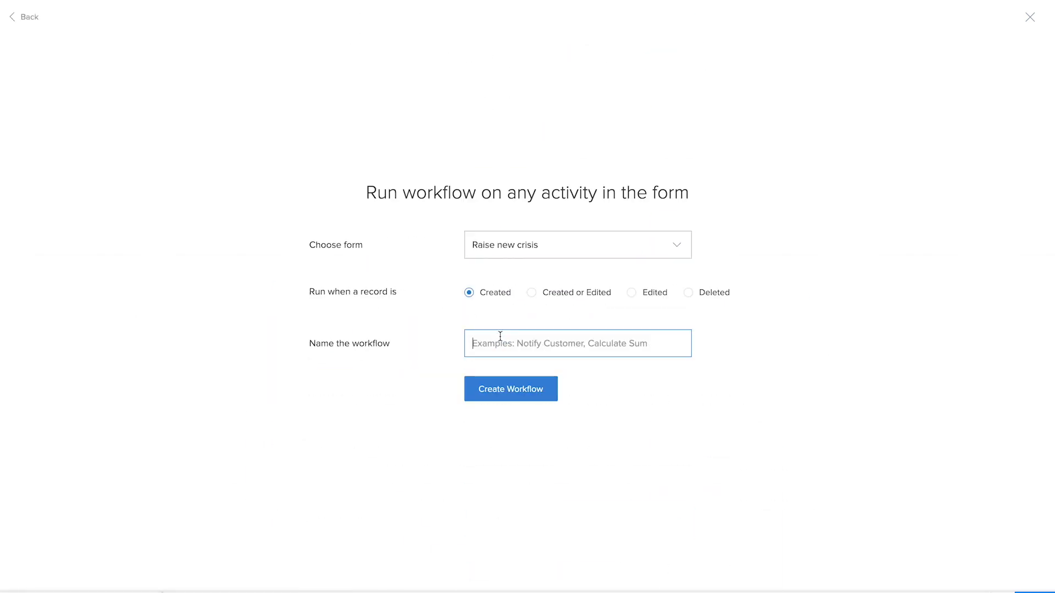
pyautogui.write('crisis')
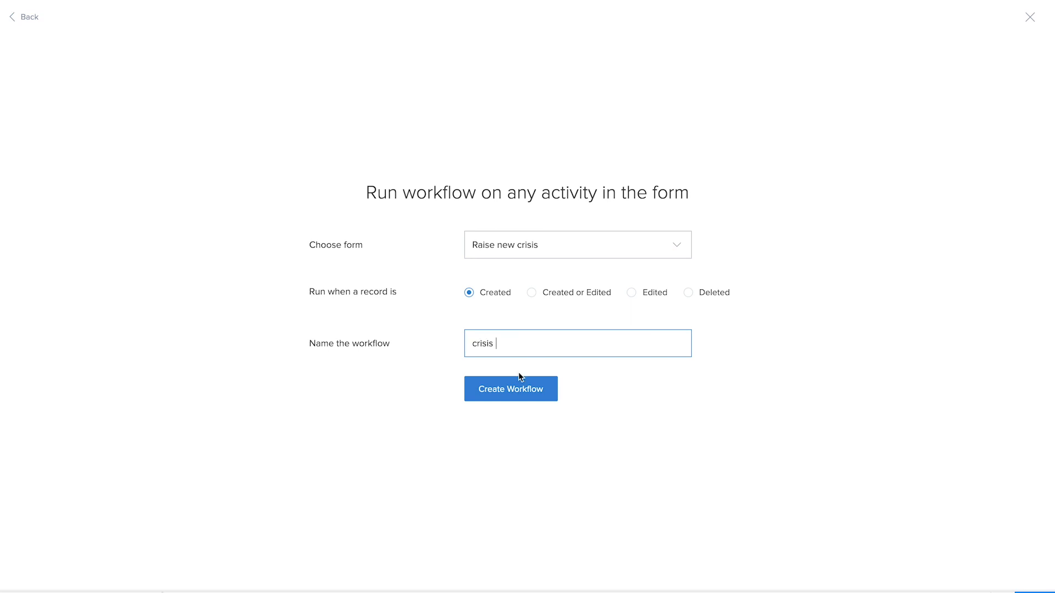
pyautogui.click(513, 389)
# Step: Add an always-run field action that hides the Status field, and save it
pyautogui.click(316, 100)
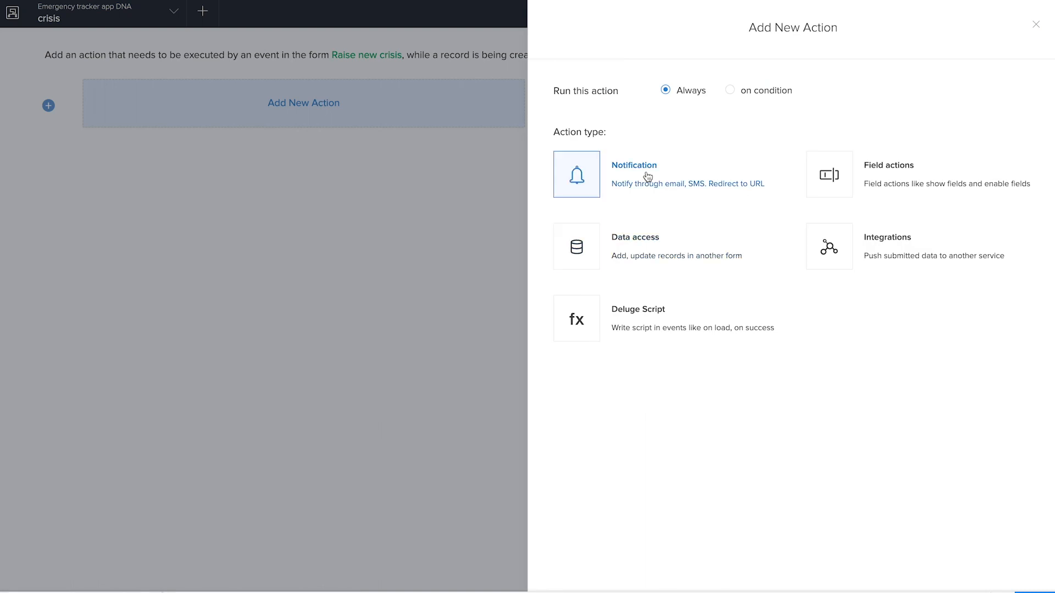
pyautogui.click(846, 183)
pyautogui.click(627, 150)
pyautogui.click(754, 88)
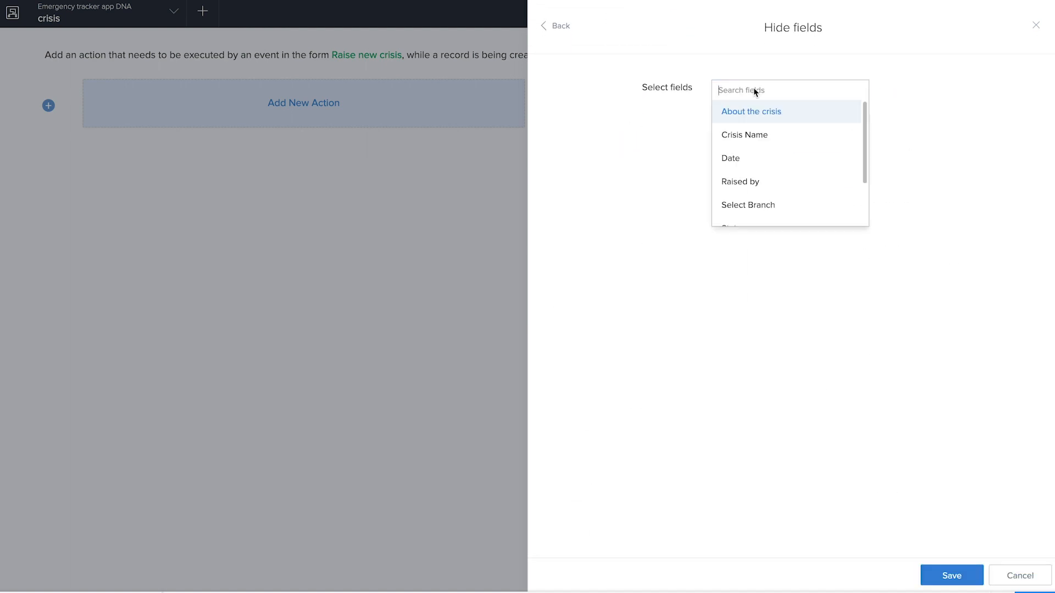
pyautogui.scroll(-2, 763, 187)
pyautogui.click(760, 177)
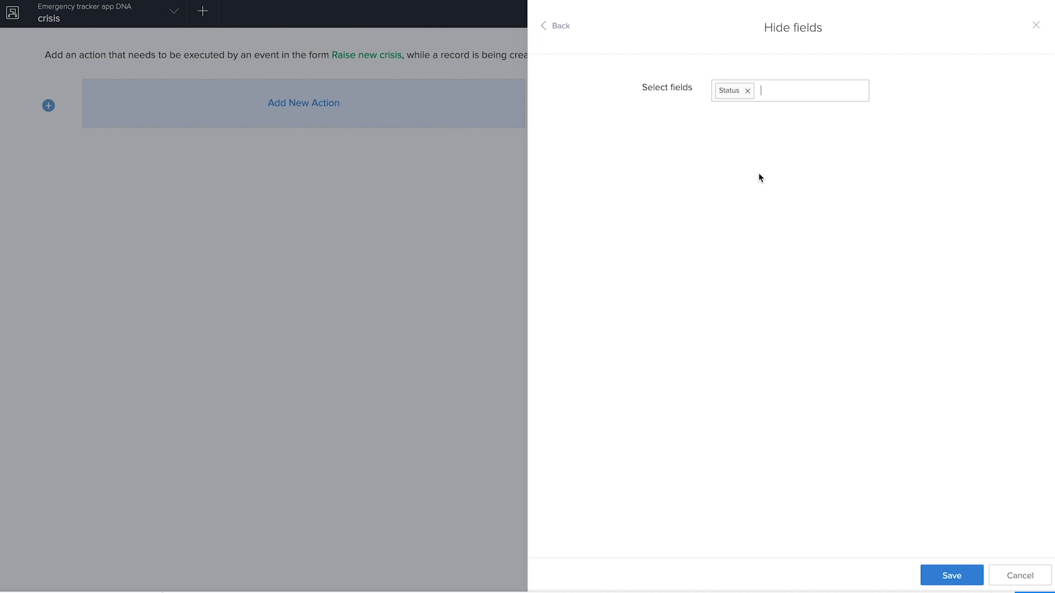
pyautogui.click(803, 98)
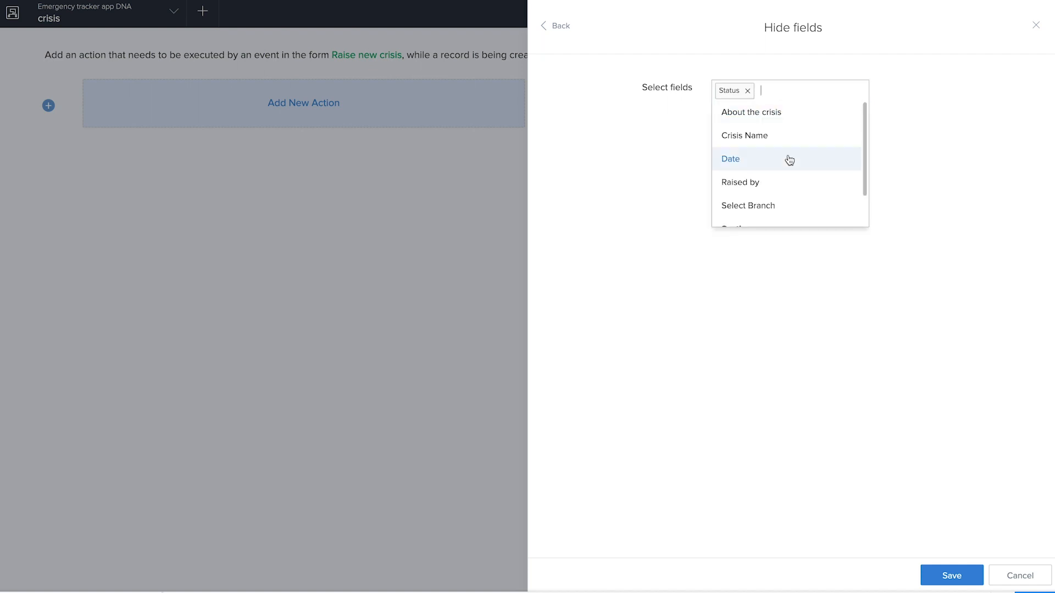
pyautogui.scroll(-1, 790, 160)
pyautogui.scroll(-1, 789, 160)
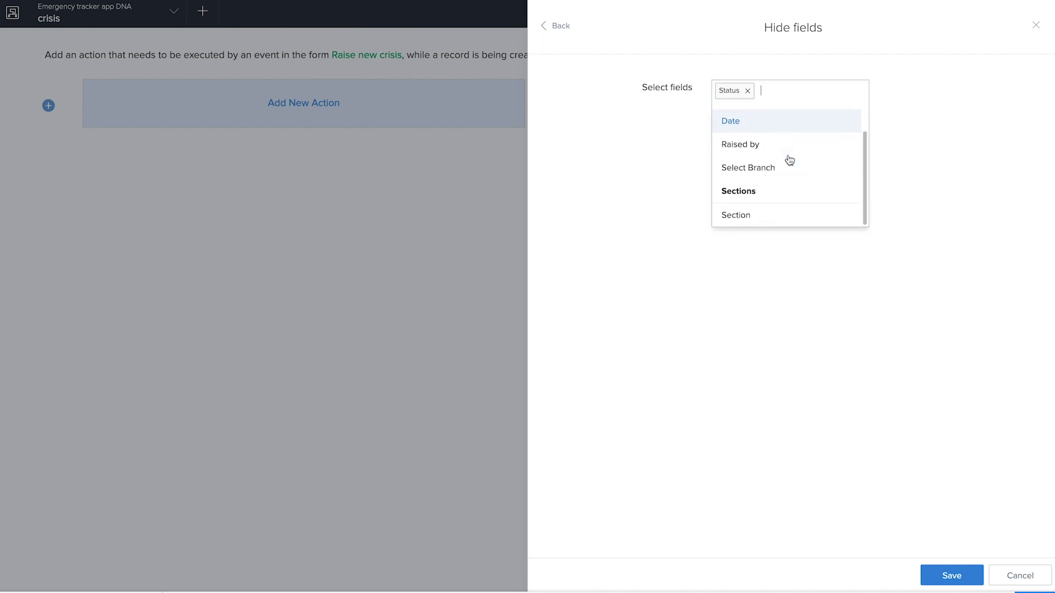
pyautogui.click(819, 312)
pyautogui.click(966, 578)
# Step: Add another always-run action to the crisis workflow: a Deluge script that runs on user input in the Date field
pyautogui.click(328, 200)
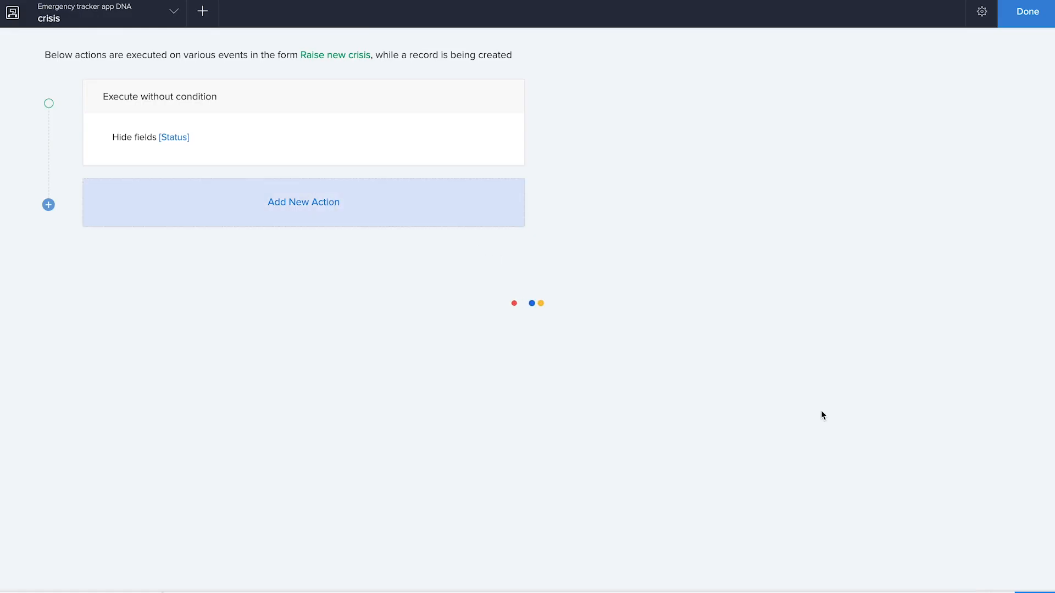
pyautogui.click(693, 322)
pyautogui.click(903, 205)
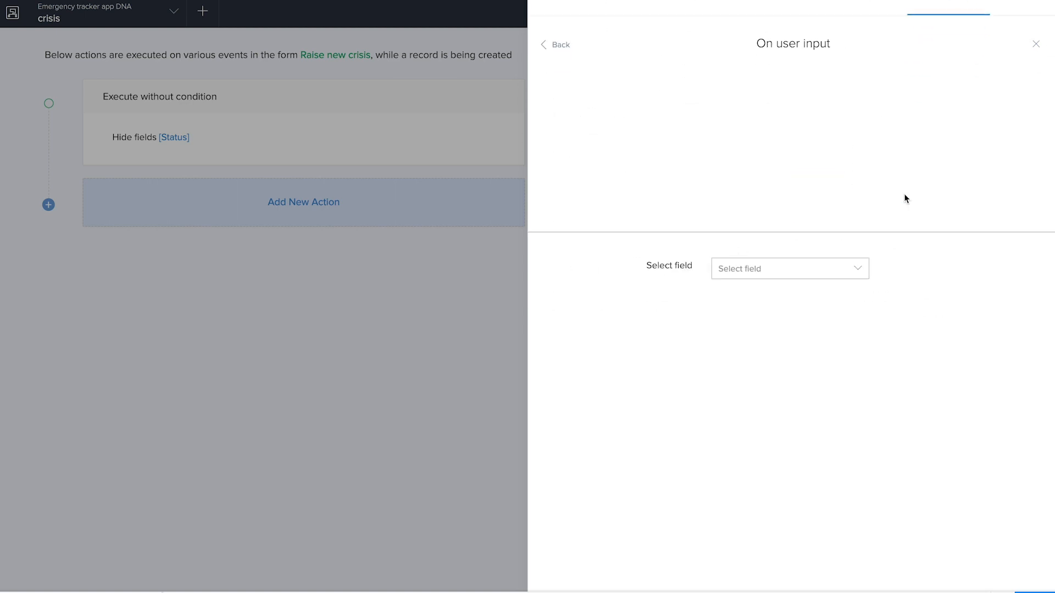
pyautogui.click(785, 99)
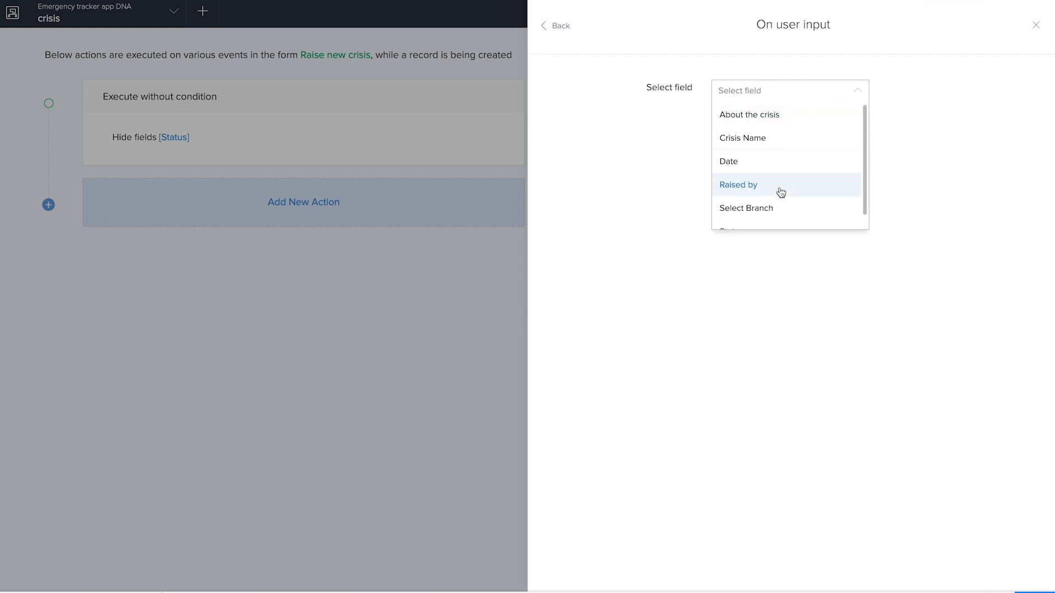
pyautogui.click(779, 160)
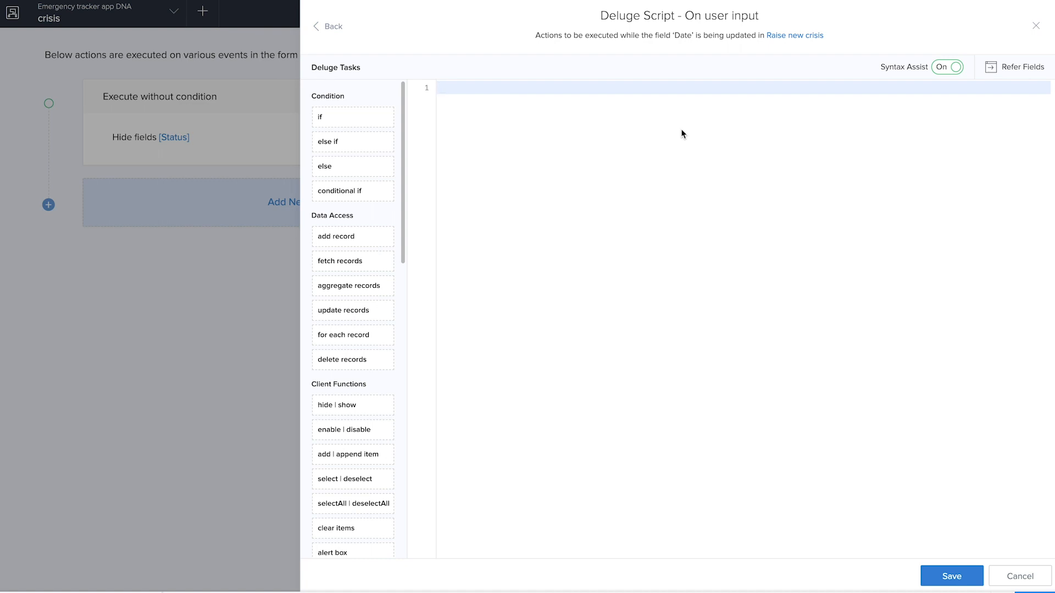
# Step: Write the script condition if ( input.Date_field > zoho.currentdate )
pyautogui.write('if ( input. <opr> <expression>')
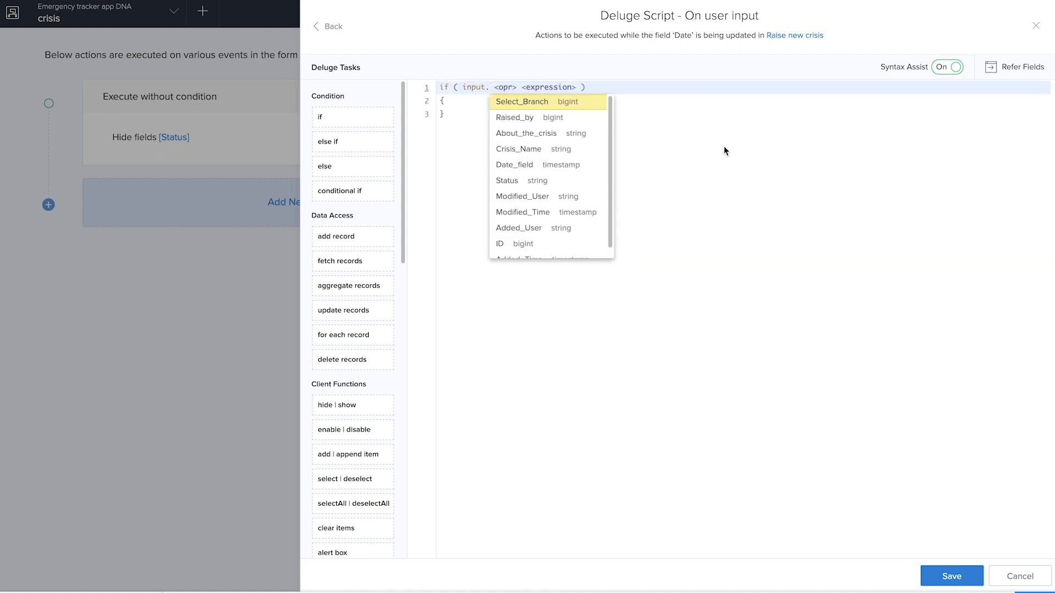
pyautogui.click(525, 164)
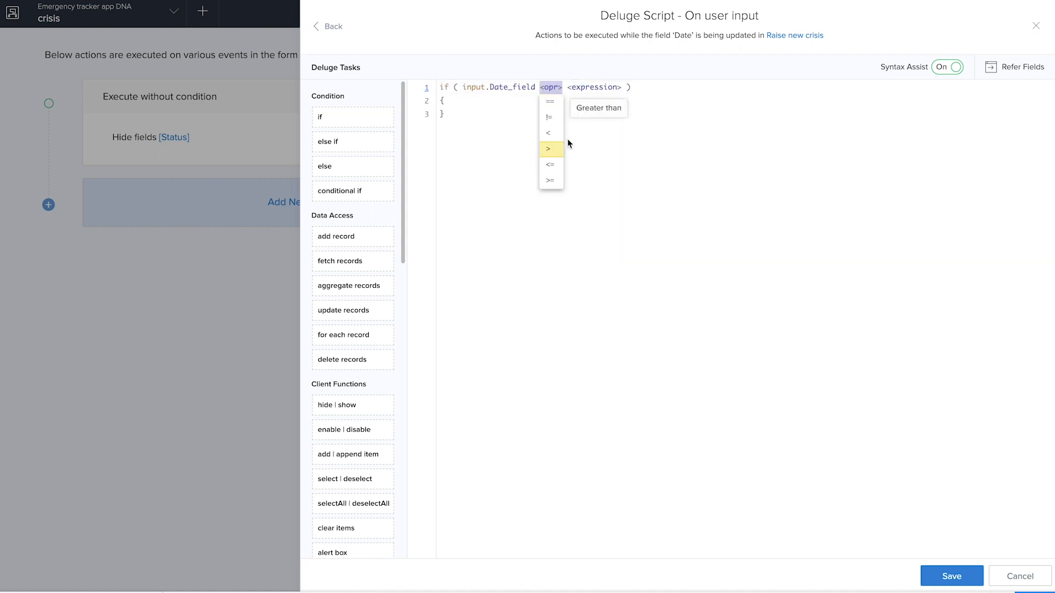
pyautogui.click(551, 148)
pyautogui.write('zoho.')
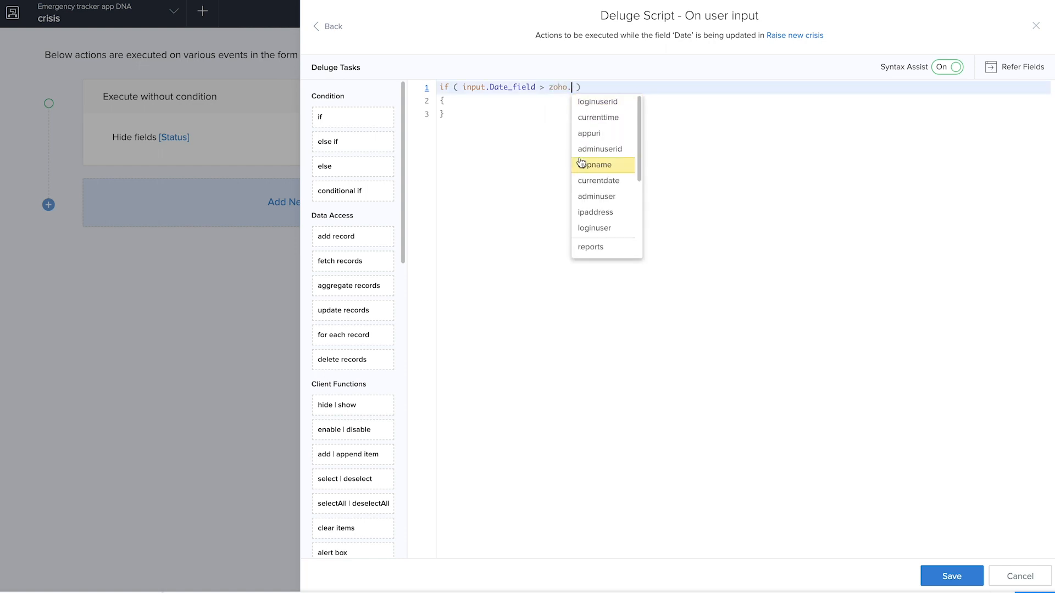
pyautogui.click(598, 187)
pyautogui.click(496, 109)
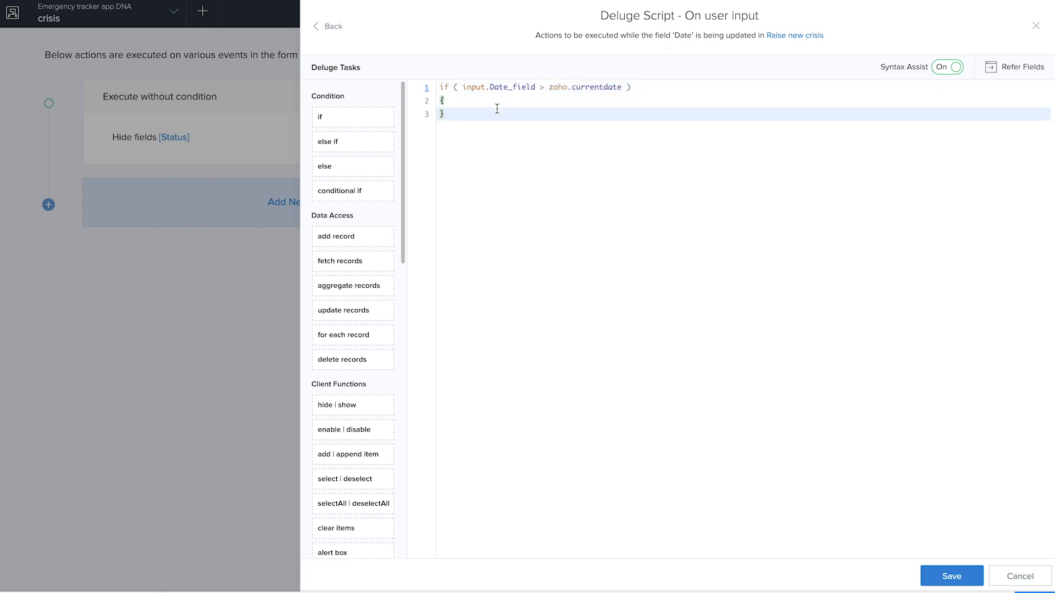
# Step: Inside the if block, show the alert "Please enter a valid date" and set input.Date_field to null
pyautogui.click(495, 102)
pyautogui.press('Return')
pyautogui.write('alert "Please enter a valid date')
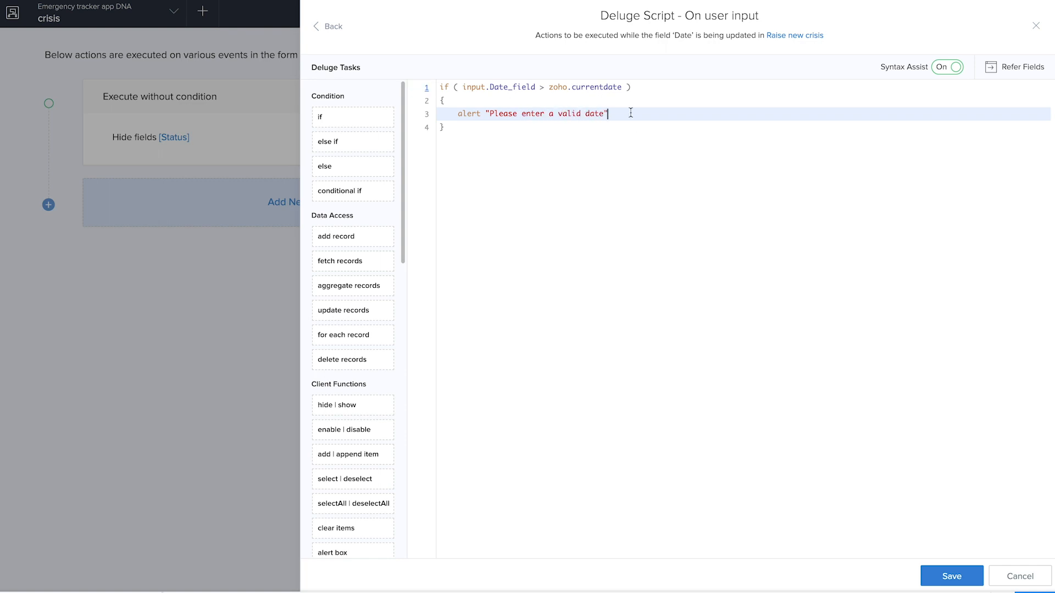
pyautogui.click(631, 112)
pyautogui.write(';')
pyautogui.press('Return')
pyautogui.write('input.')
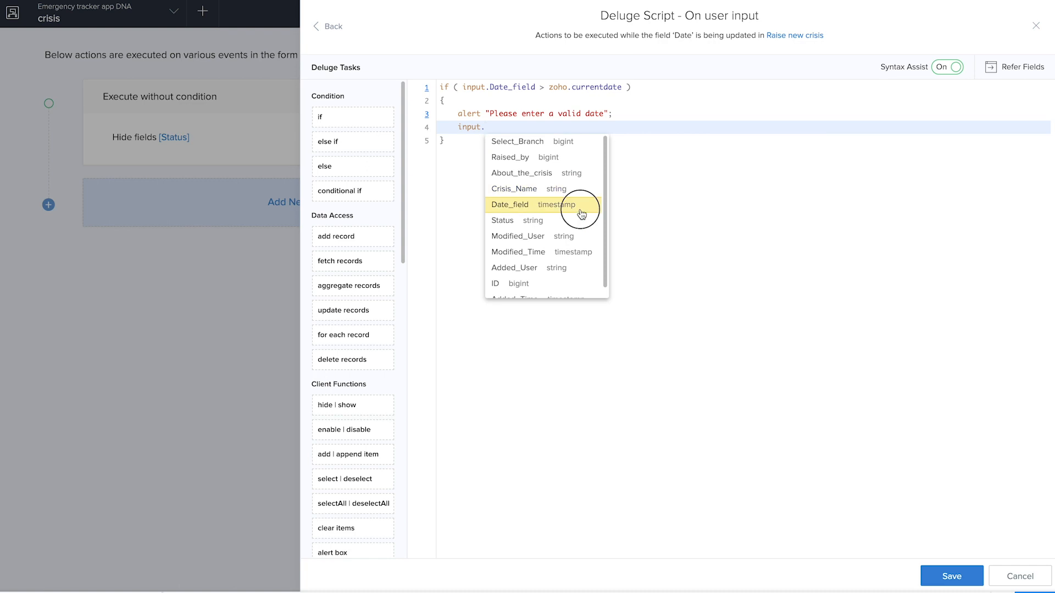
pyautogui.click(581, 212)
pyautogui.write('= null;')
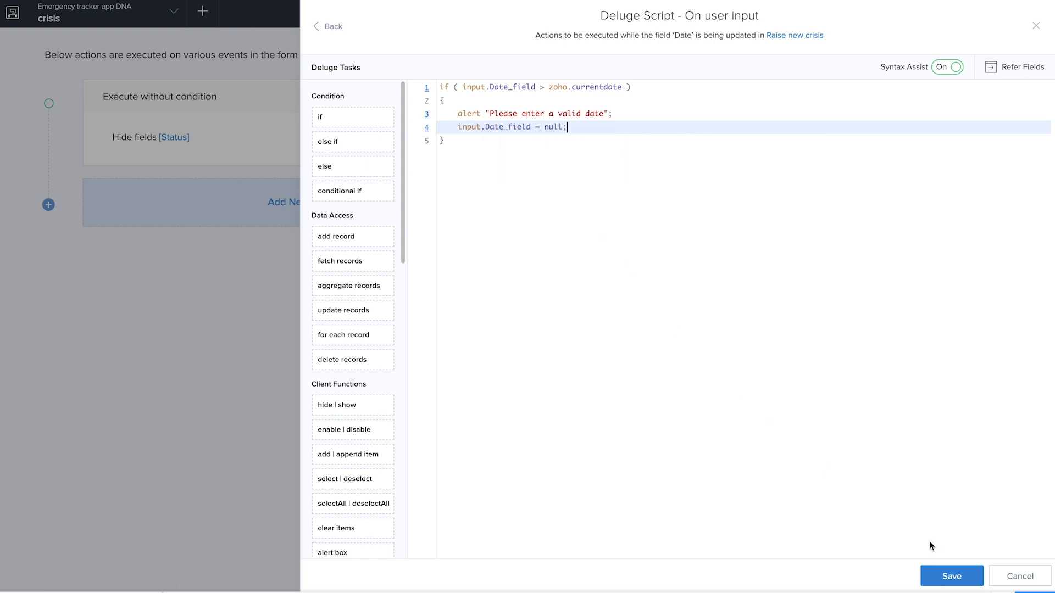
# Step: Save the Date field script, close its editor, and finish editing the crisis workflow
pyautogui.click(934, 575)
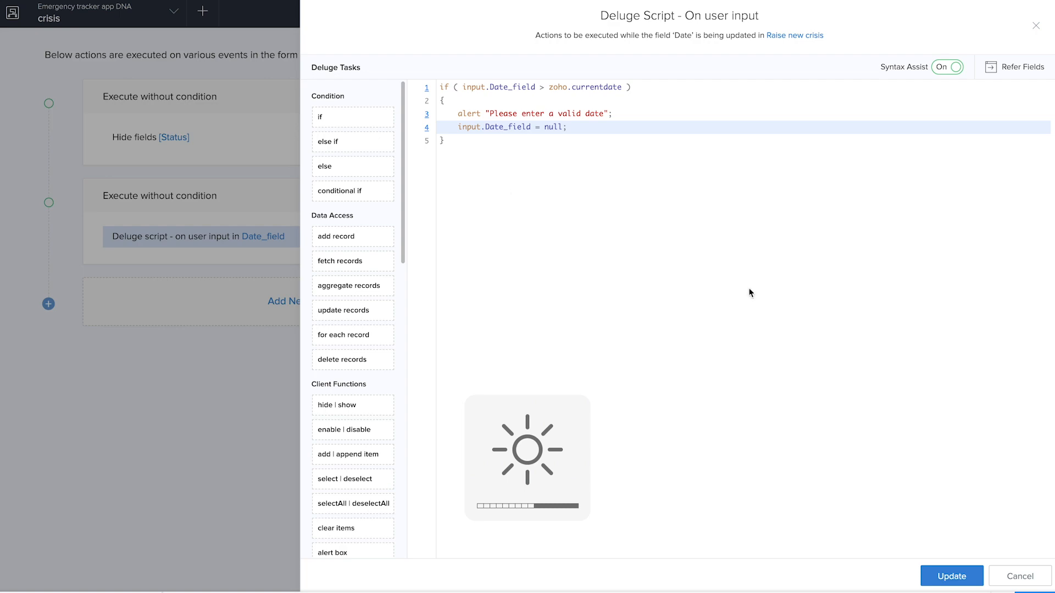
pyautogui.click(1036, 26)
pyautogui.click(1038, 25)
pyautogui.click(1029, 17)
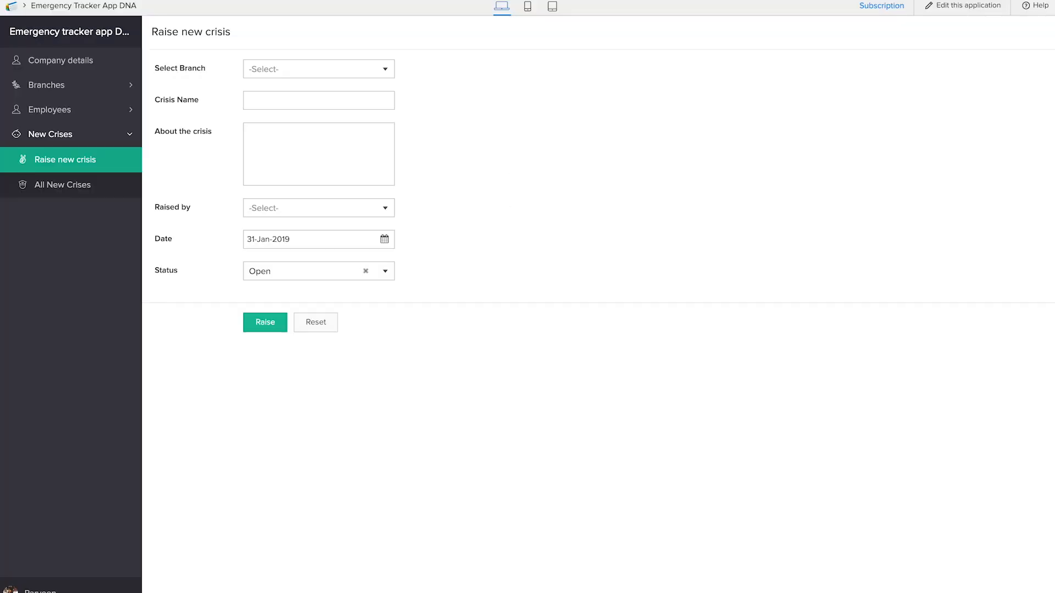
# Step: Reload the live Raise new crisis form, test the date check with 30-Jan-2019, and dismiss the alert
pyautogui.click(264, 167)
pyautogui.press('super+r')
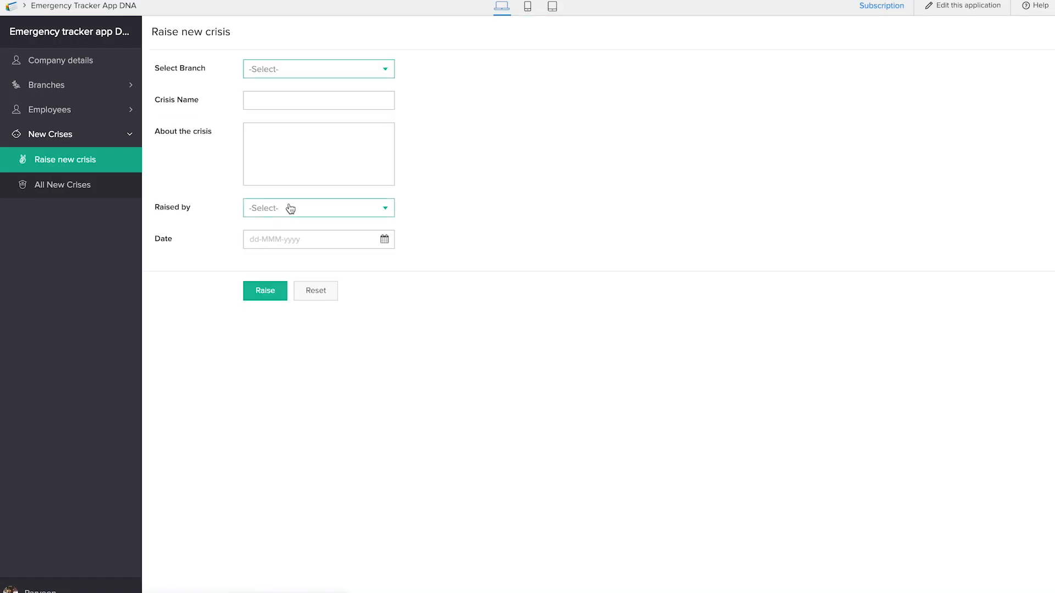
pyautogui.click(294, 237)
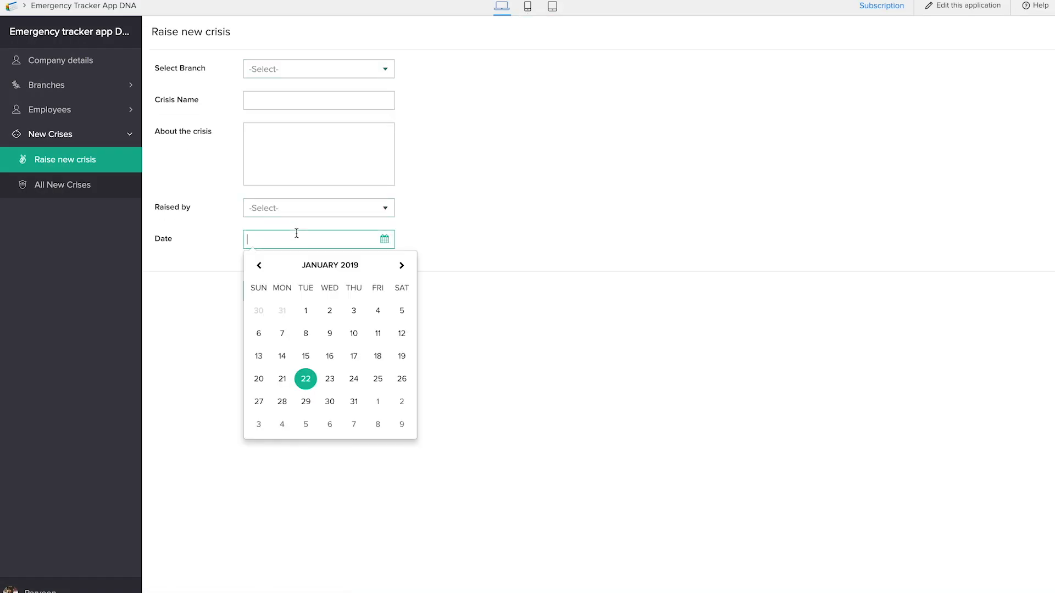
pyautogui.click(331, 401)
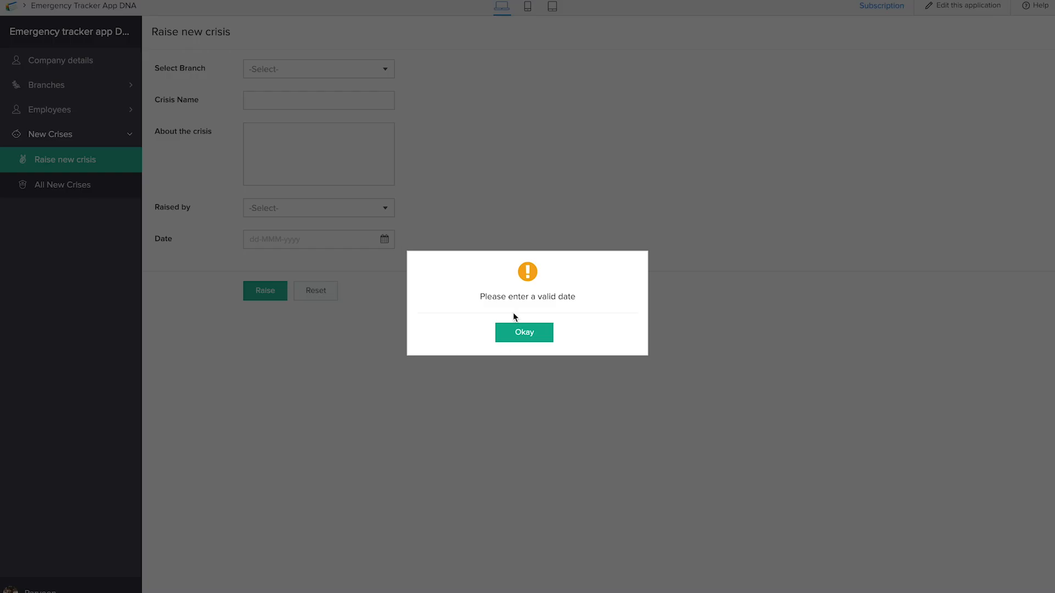
pyautogui.click(522, 336)
pyautogui.click(334, 240)
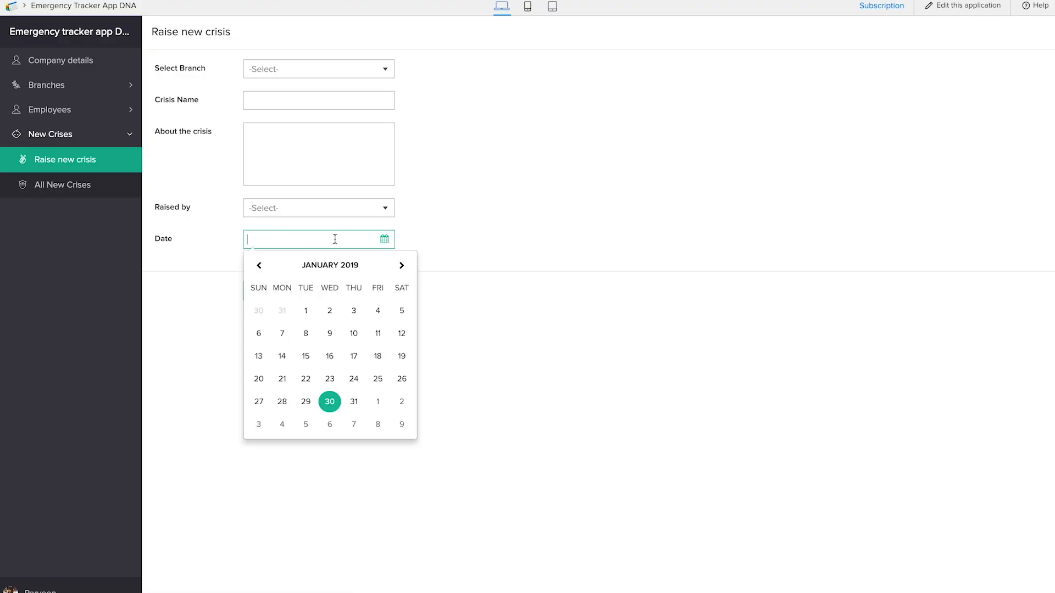
pyautogui.click(523, 366)
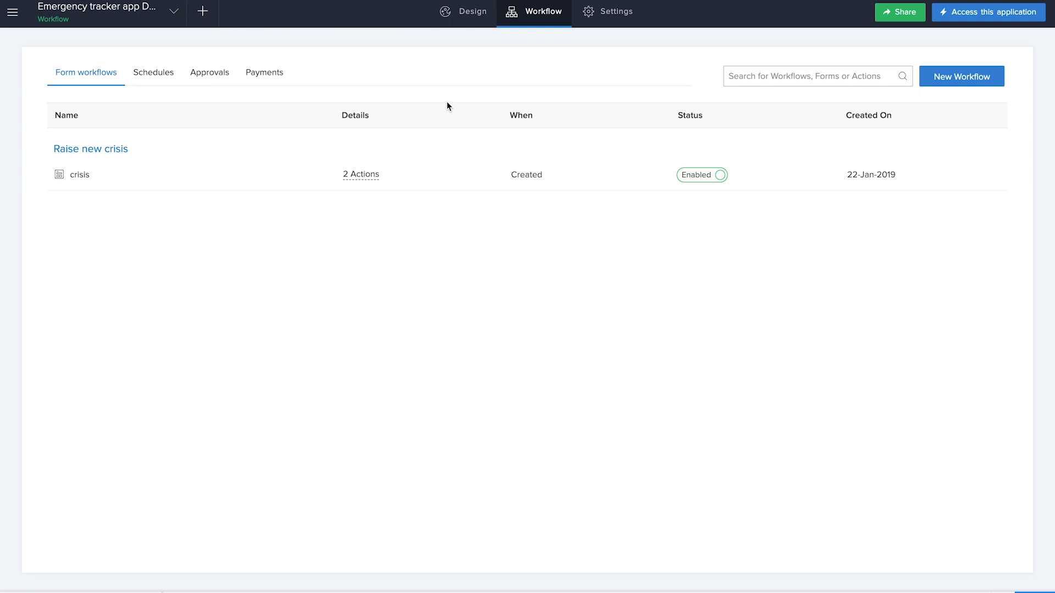
# Step: Back in the application builder, create a blank form named "Employee check-in form"
pyautogui.click(202, 11)
pyautogui.click(268, 323)
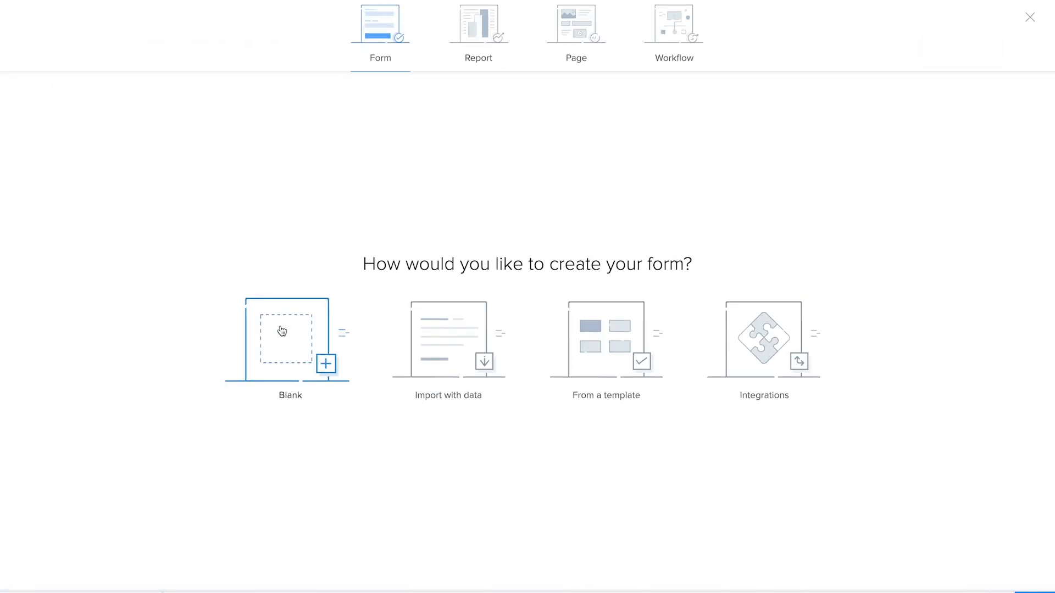
pyautogui.click(282, 330)
pyautogui.write('E')
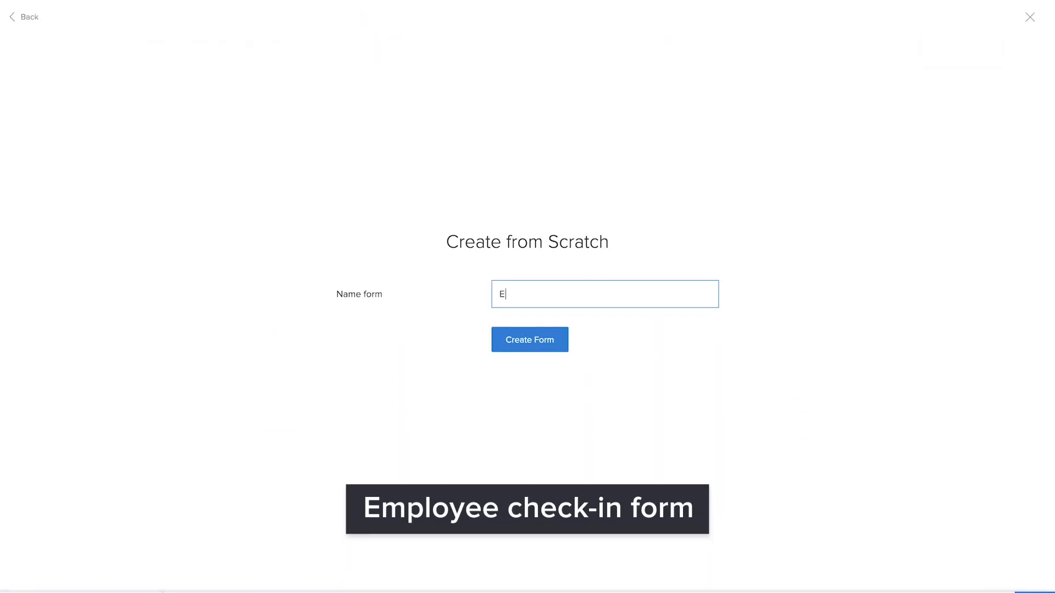
pyautogui.write('mployee check-in form')
pyautogui.click(531, 345)
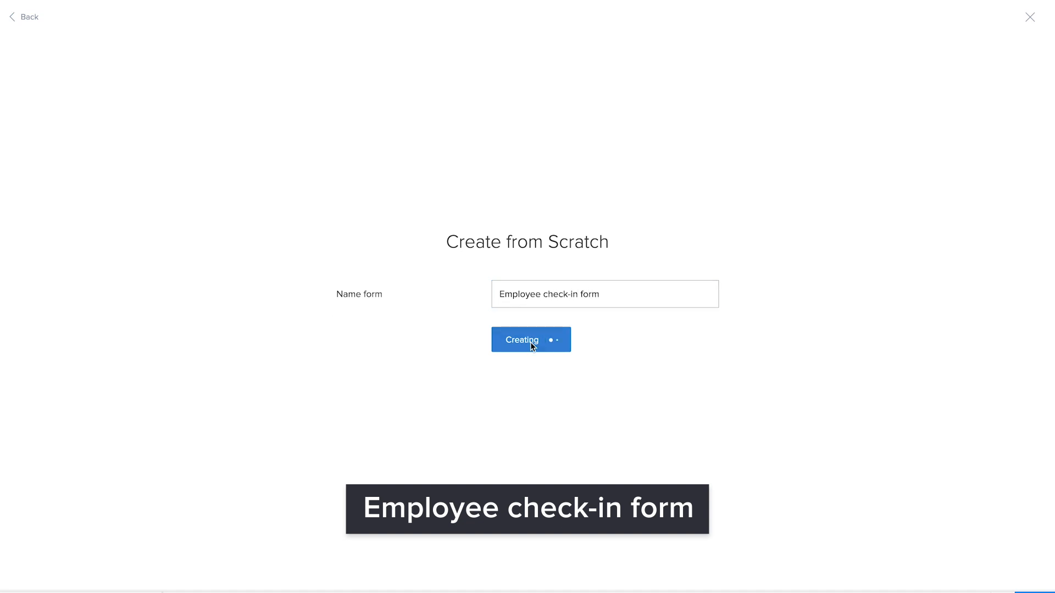
# Step: Add a dropdown lookup field linked to the Raise new crisis form of Emergency tracker app DNA
pyautogui.scroll(-8, 111, 419)
pyautogui.moveTo(136, 301); pyautogui.dragTo(385, 269)
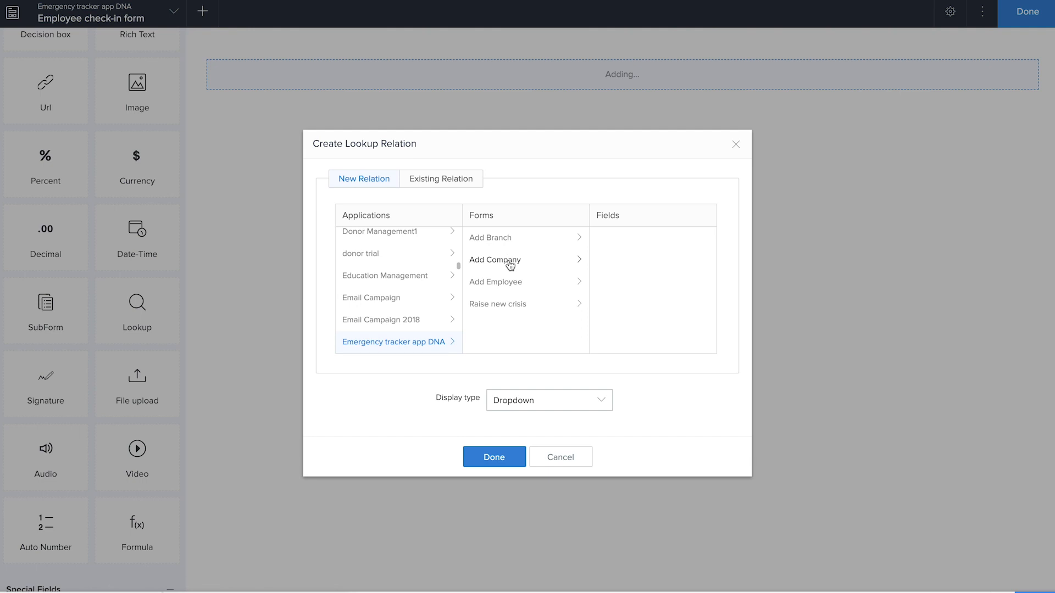
pyautogui.click(506, 305)
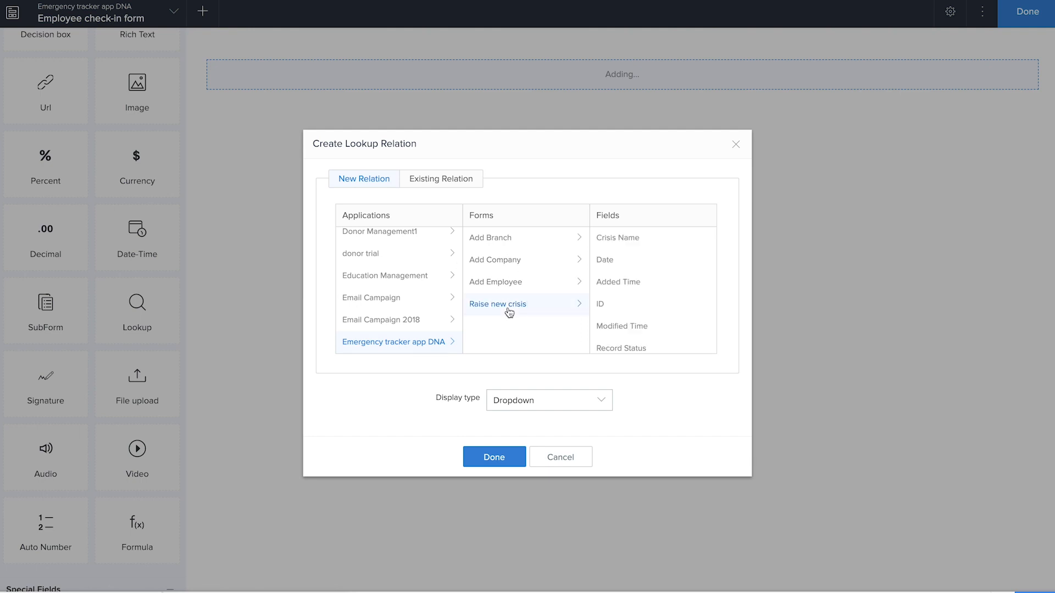
pyautogui.click(511, 464)
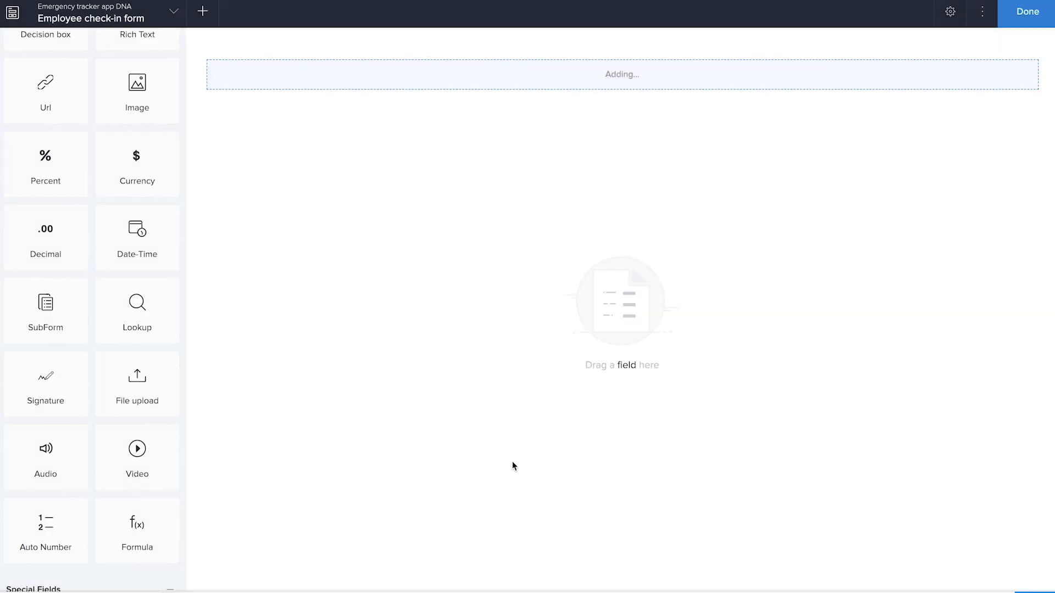
# Step: Add two more dropdown lookup fields, one linked to the Add Branch form and one to the Add Employee form
pyautogui.scroll(4, 148, 393)
pyautogui.scroll(5, 141, 393)
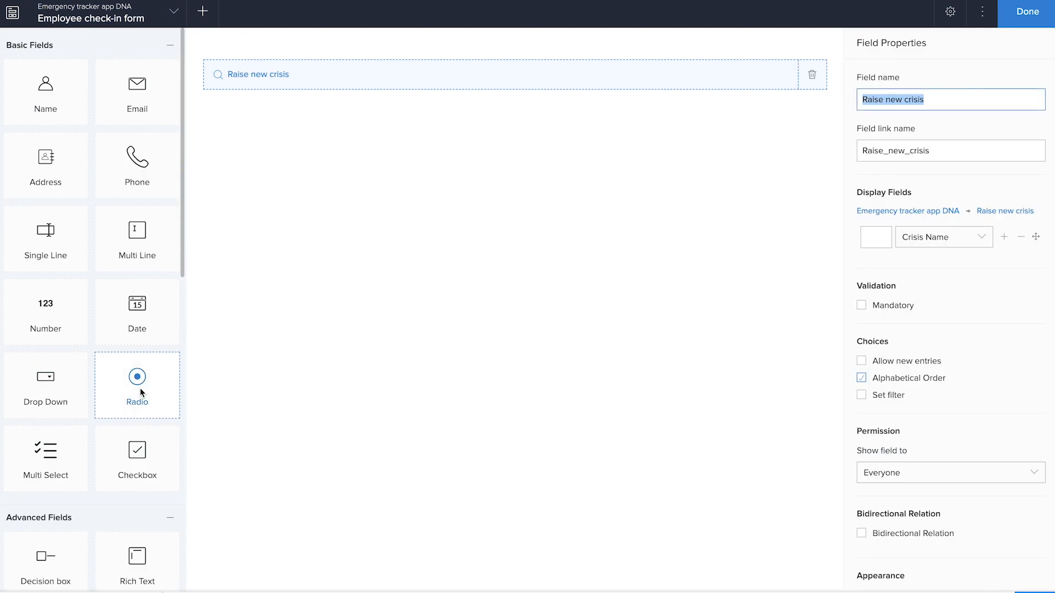
pyautogui.scroll(-10, 132, 456)
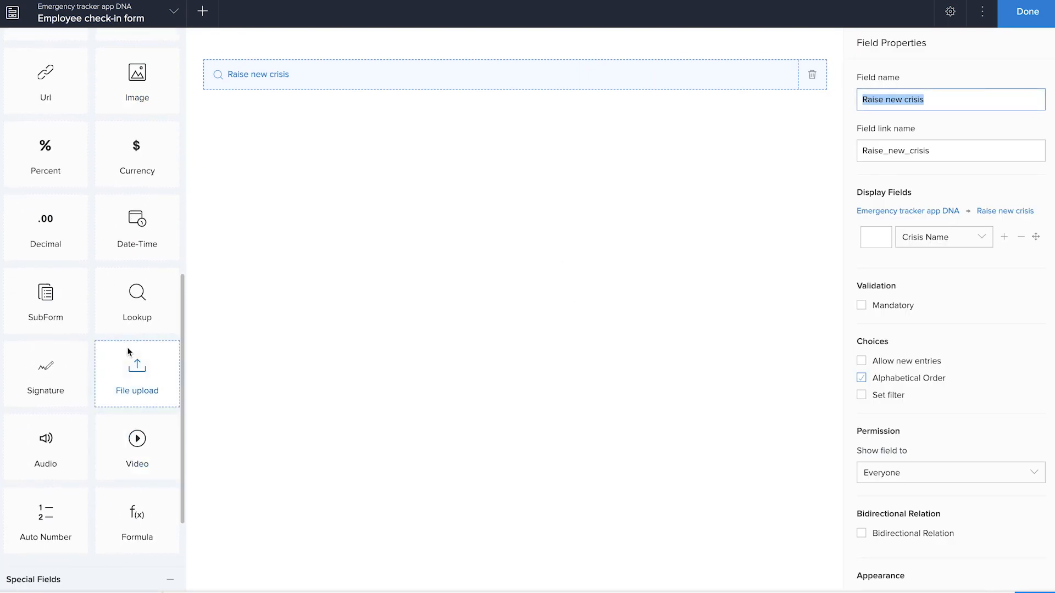
pyautogui.moveTo(123, 323); pyautogui.dragTo(483, 271)
pyautogui.click(644, 268)
pyautogui.click(514, 459)
pyautogui.moveTo(110, 308); pyautogui.dragTo(440, 221)
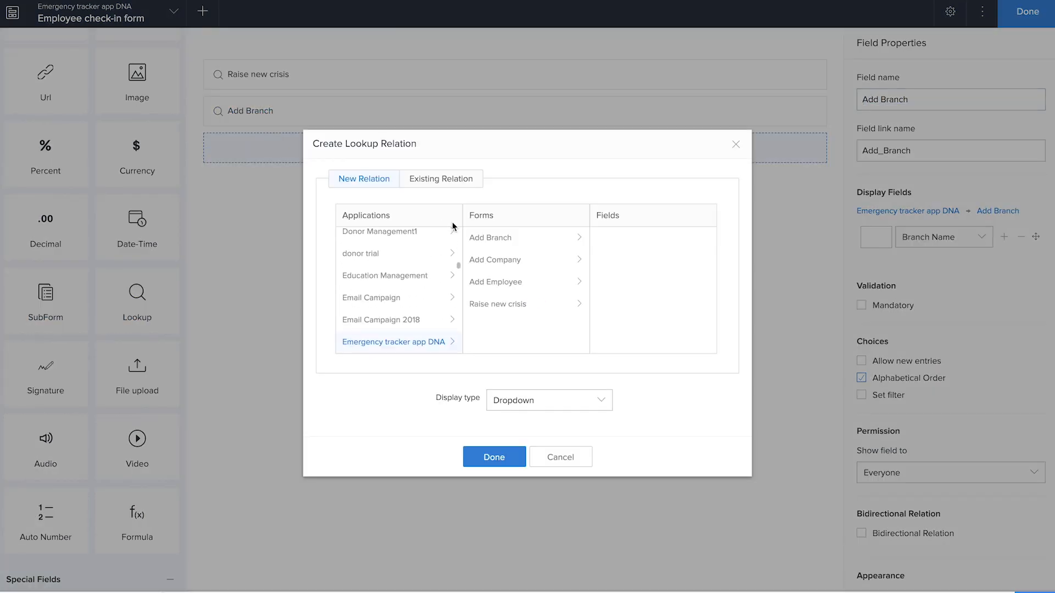
pyautogui.click(509, 285)
pyautogui.click(494, 457)
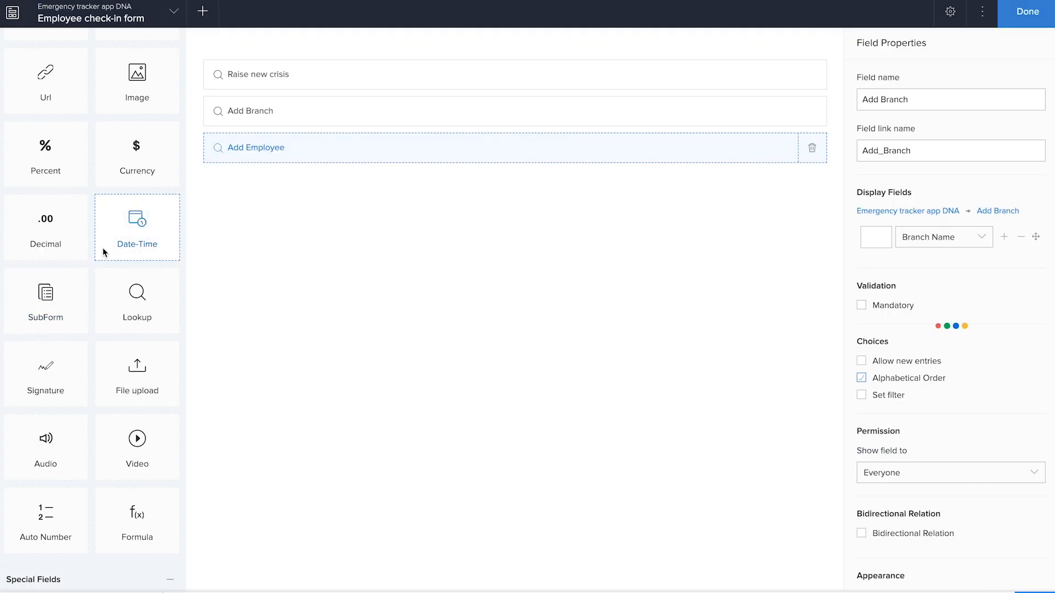
# Step: Add a multi-line field below the lookups and name it "your need, or queries"
pyautogui.scroll(10, 104, 252)
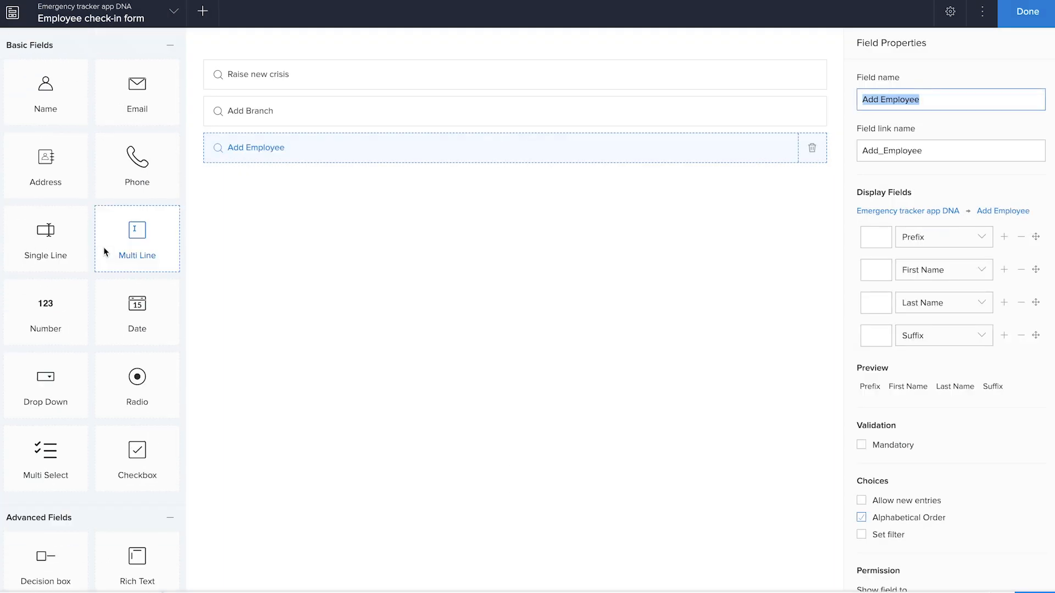
pyautogui.moveTo(103, 246); pyautogui.dragTo(394, 307)
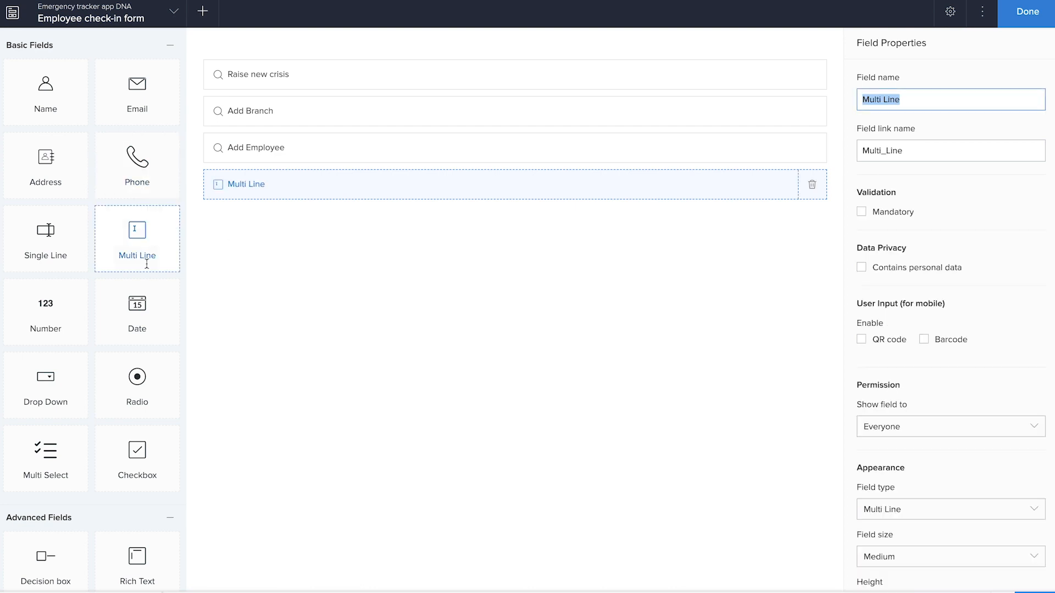
pyautogui.write('your need')
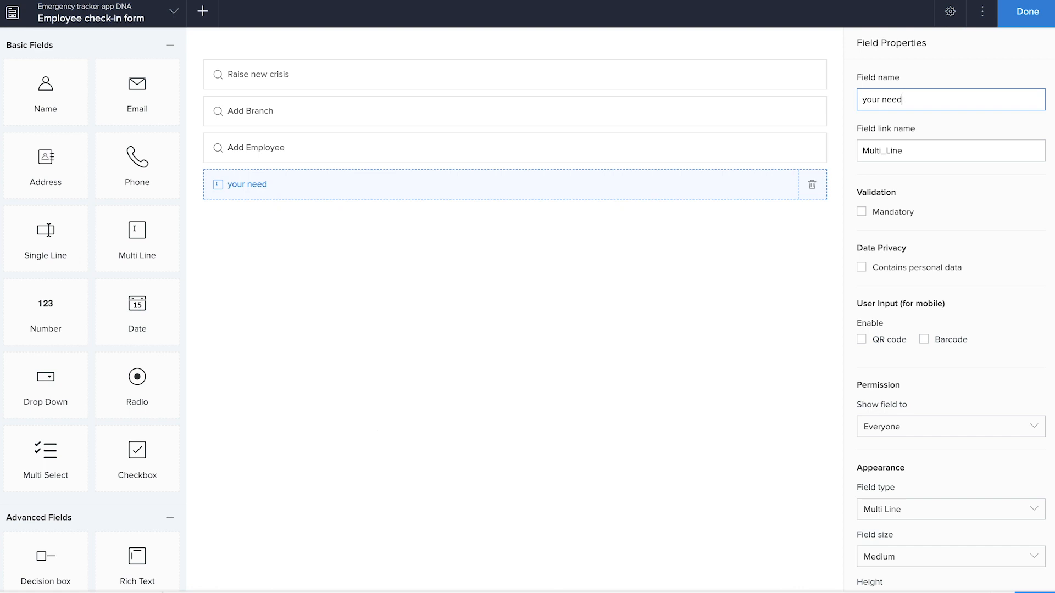
pyautogui.write(', or queries')
pyautogui.click(468, 485)
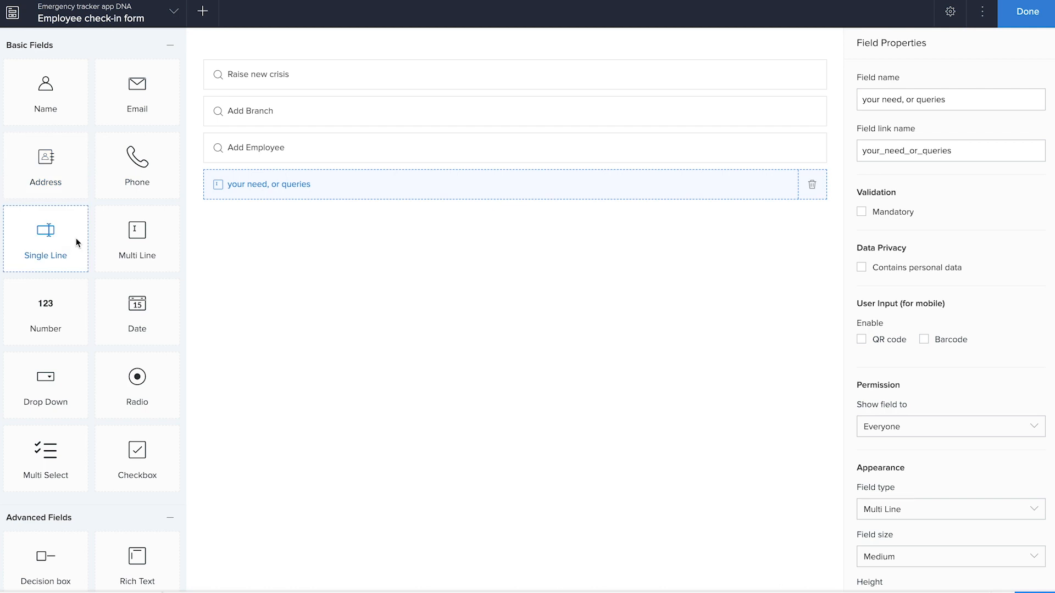
# Step: Add a dropdown field named "Emergency status" with the choices Safe, Not present and Critically unsafe
pyautogui.click(72, 375)
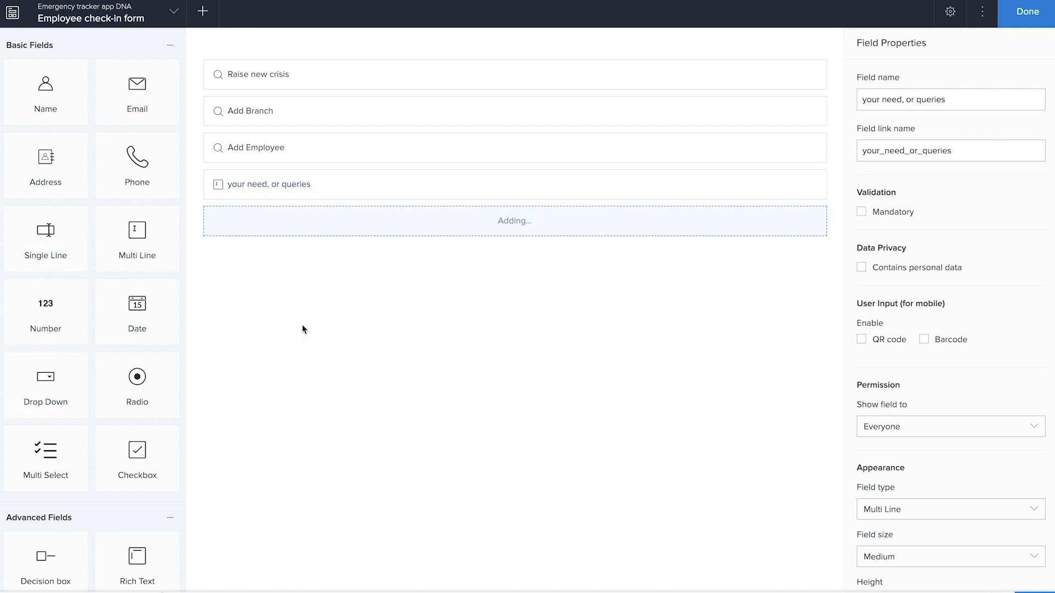
pyautogui.write('Emergency status')
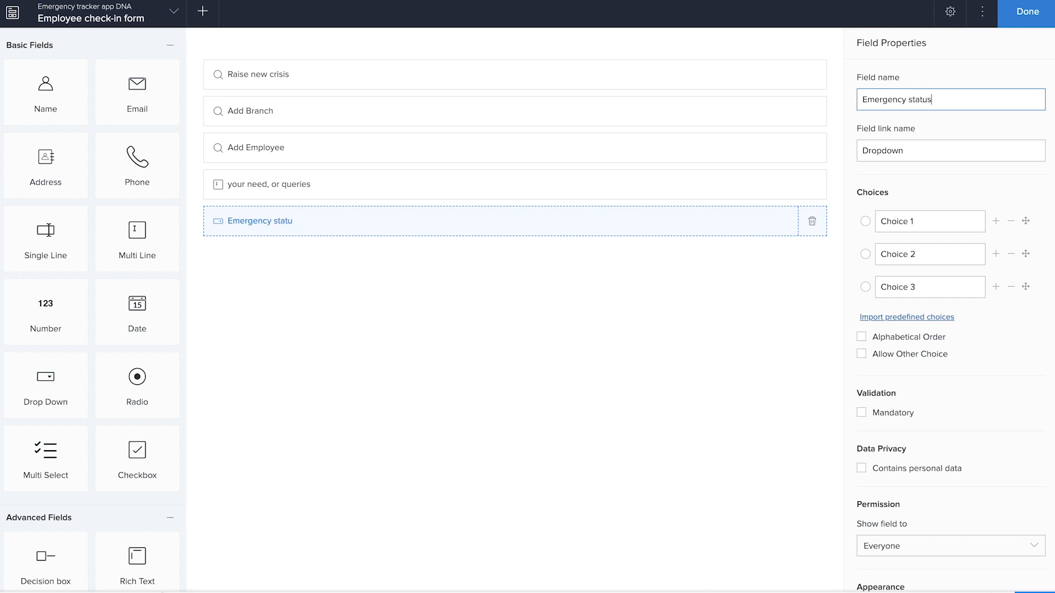
pyautogui.press('Tab')
pyautogui.write('Safe')
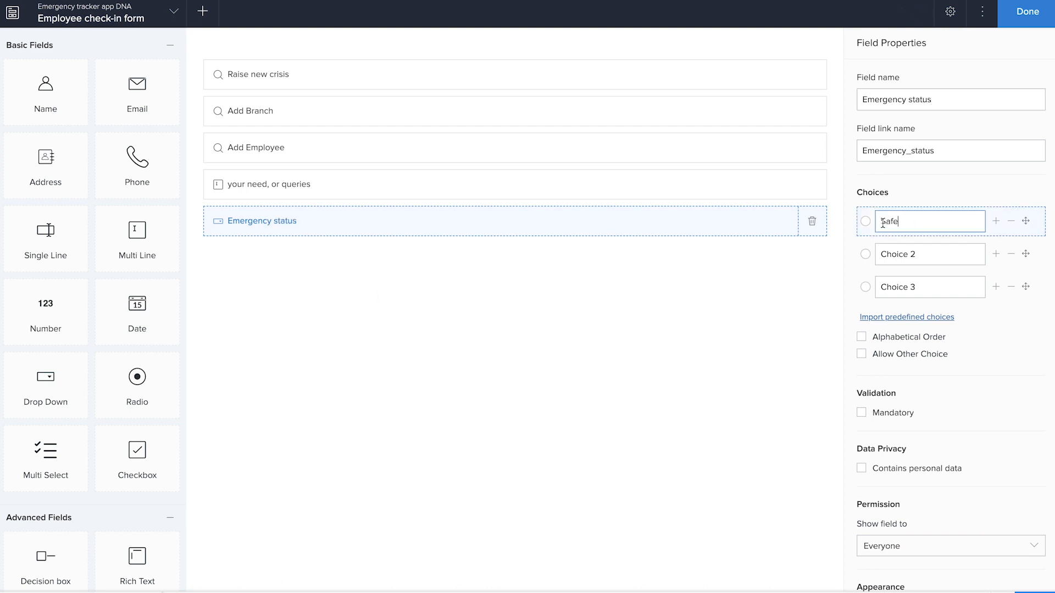
pyautogui.press('Tab')
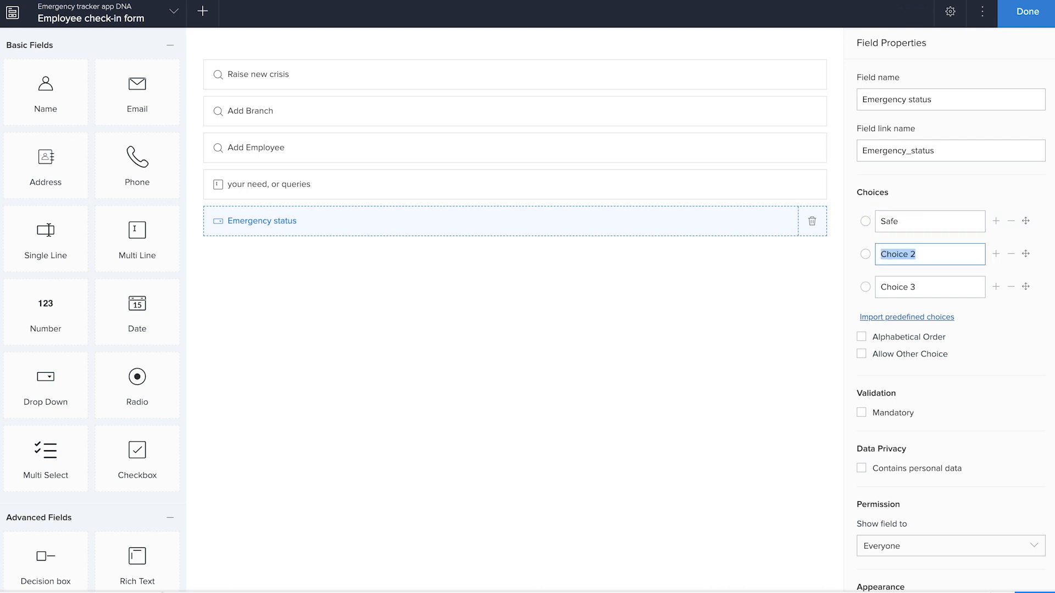
pyautogui.write('Not present')
pyautogui.press('Tab')
pyautogui.write('Cri')
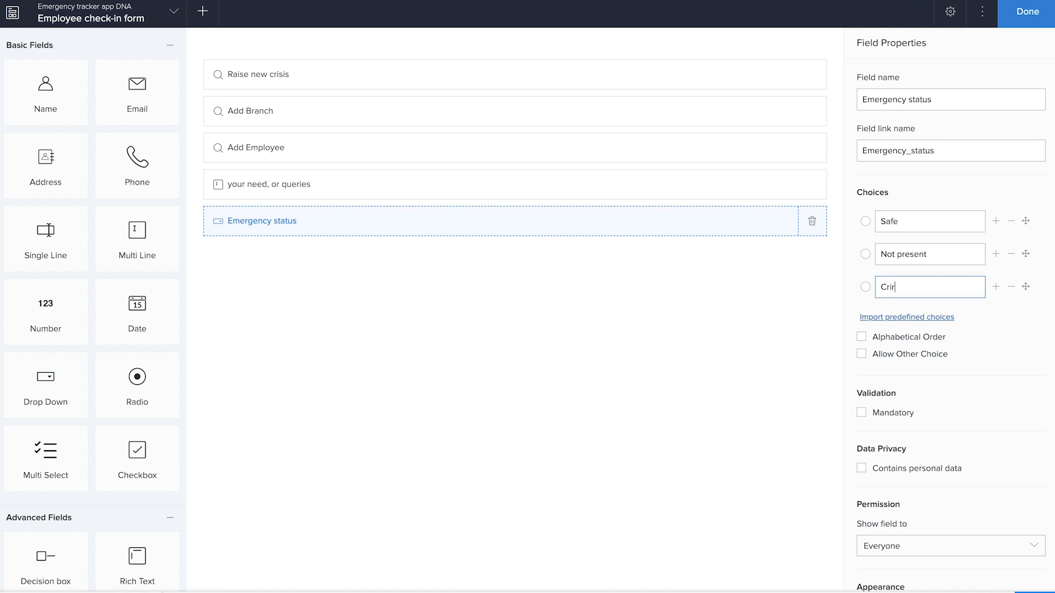
pyautogui.write('tically unsafe')
pyautogui.click(740, 386)
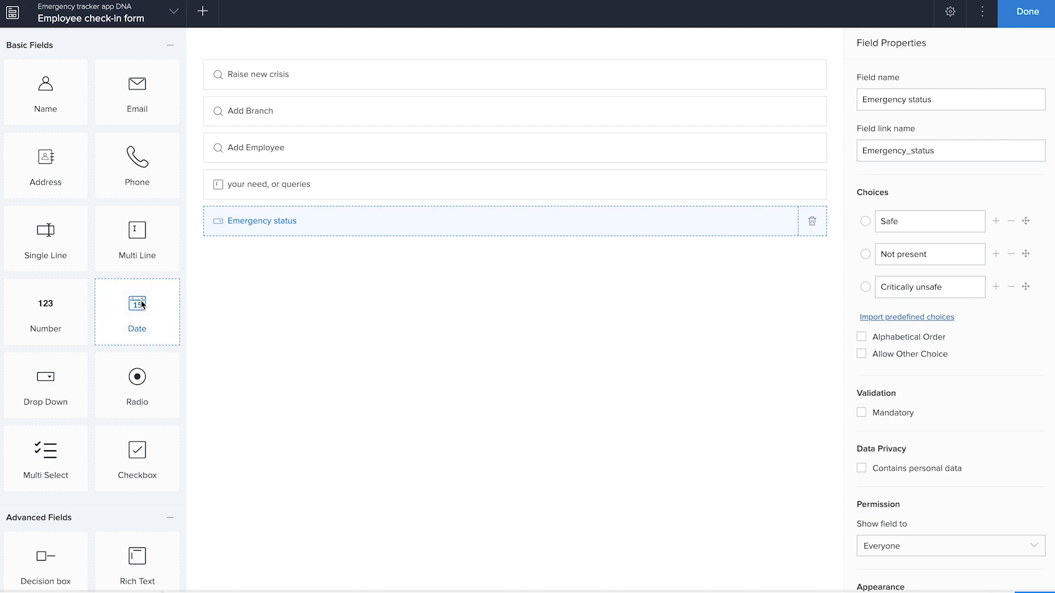
# Step: Add a "Request status" dropdown with only the choices Open and Closed, make Open the default, and finish editing the form
pyautogui.moveTo(81, 381); pyautogui.dragTo(331, 358)
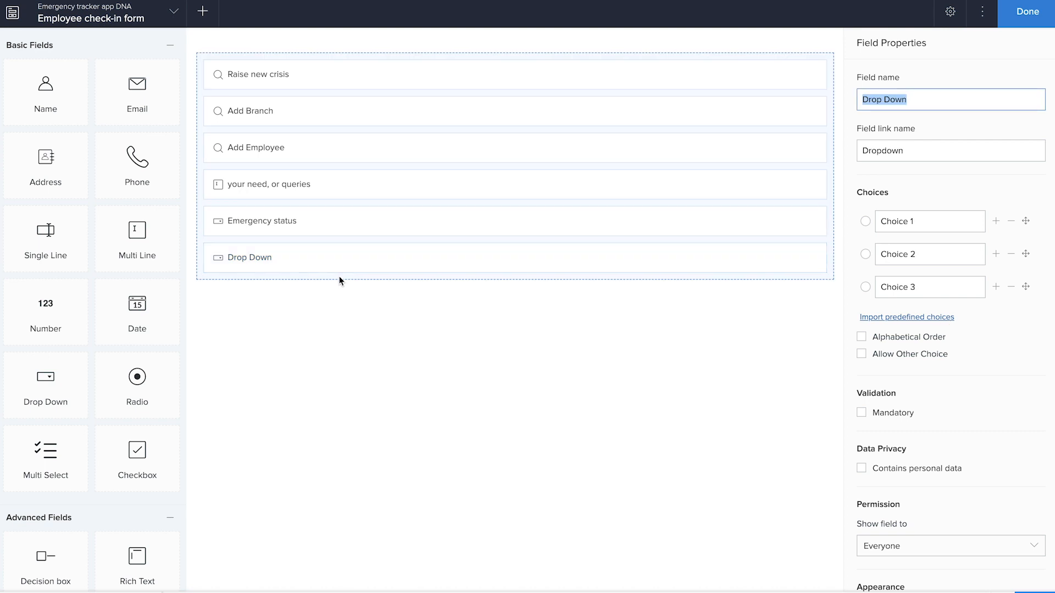
pyautogui.write('Request status')
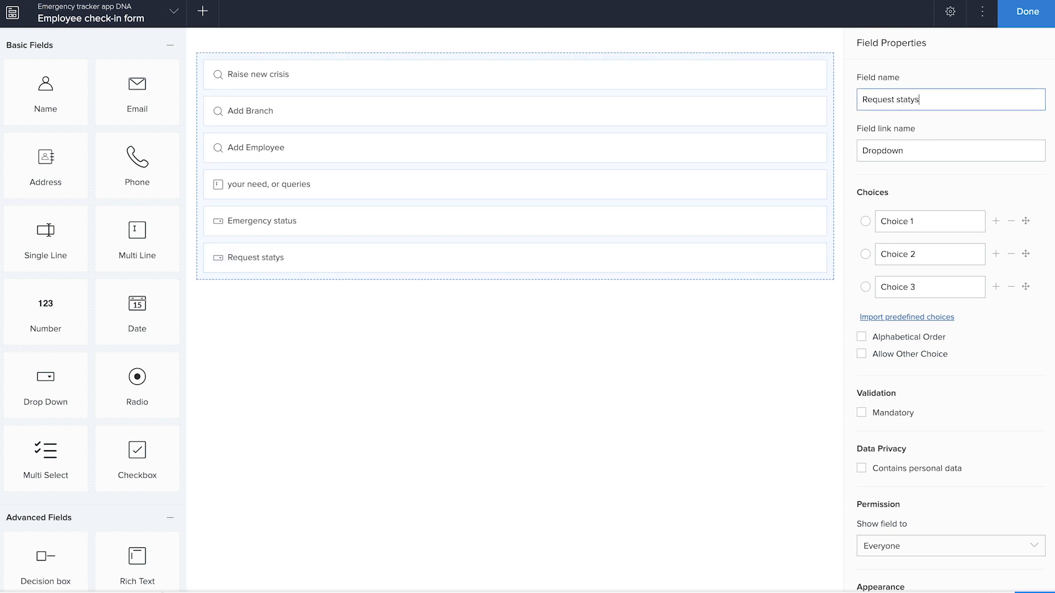
pyautogui.press('Tab')
pyautogui.press('Tab')
pyautogui.write('Open')
pyautogui.press('Tab')
pyautogui.write('Closed')
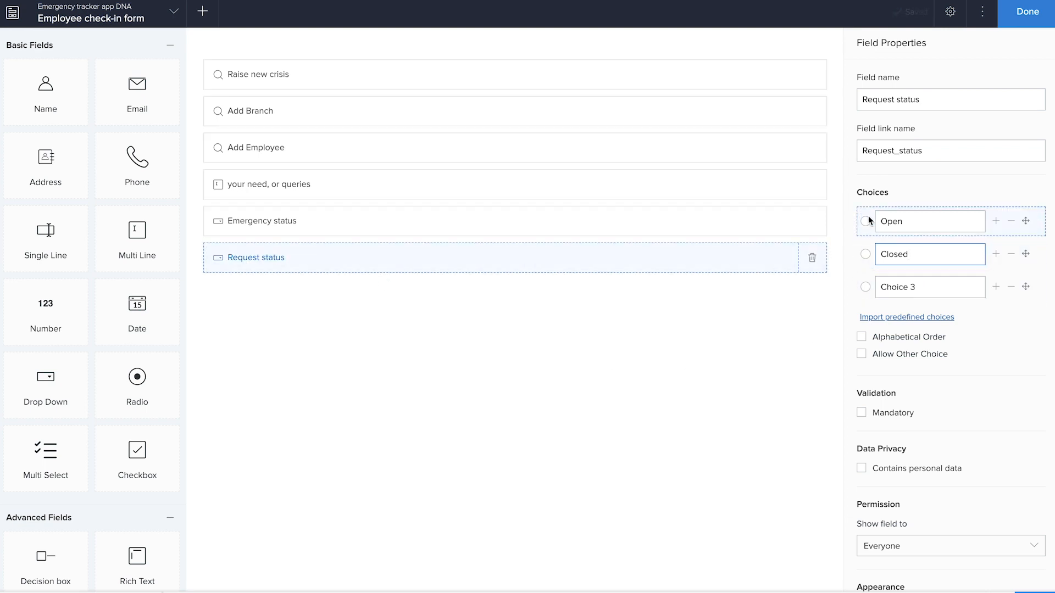
pyautogui.click(1011, 287)
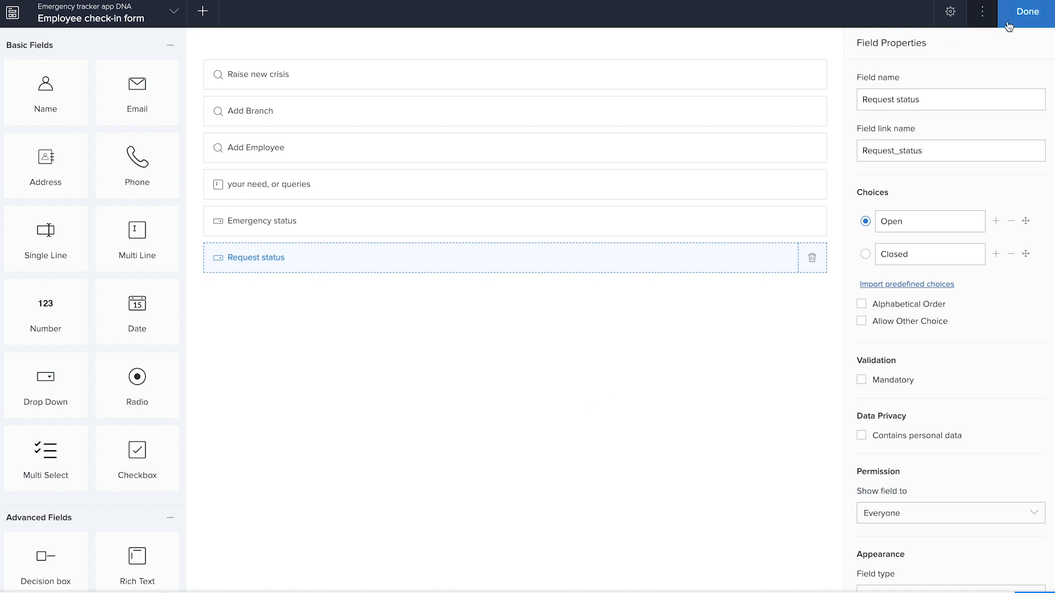
pyautogui.click(1028, 12)
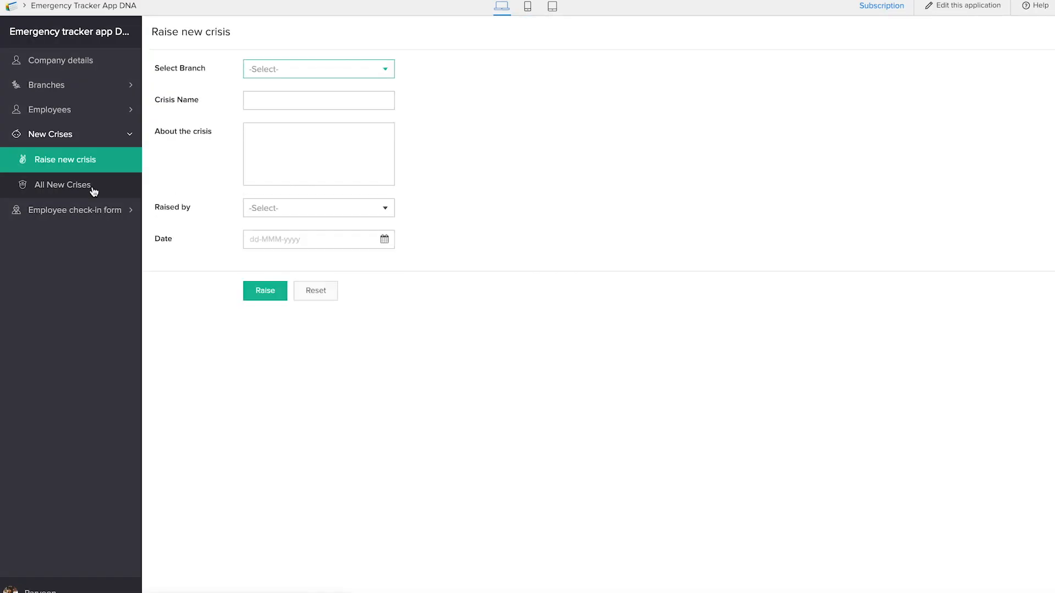
# Step: In the live application, open the Employee check-in form and check the choices and label of its Raise new crisis lookup
pyautogui.click(112, 214)
pyautogui.click(105, 187)
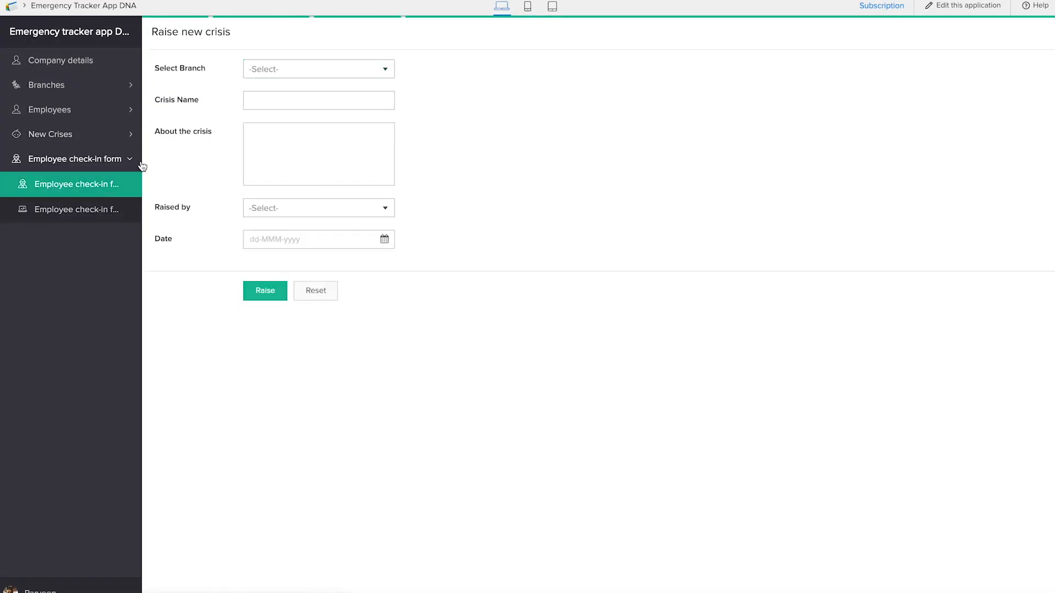
pyautogui.click(297, 68)
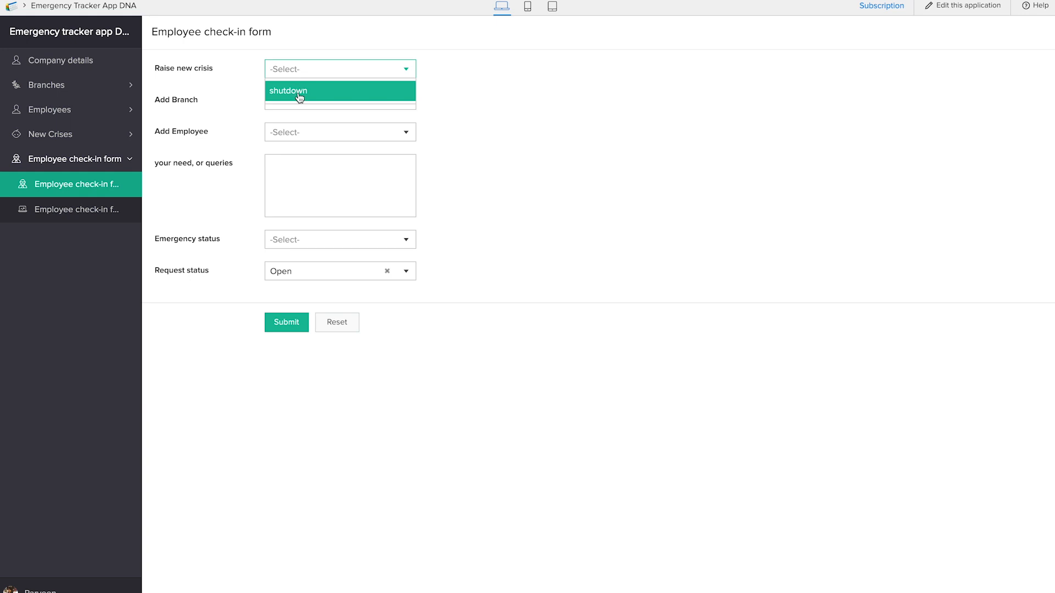
pyautogui.click(171, 70)
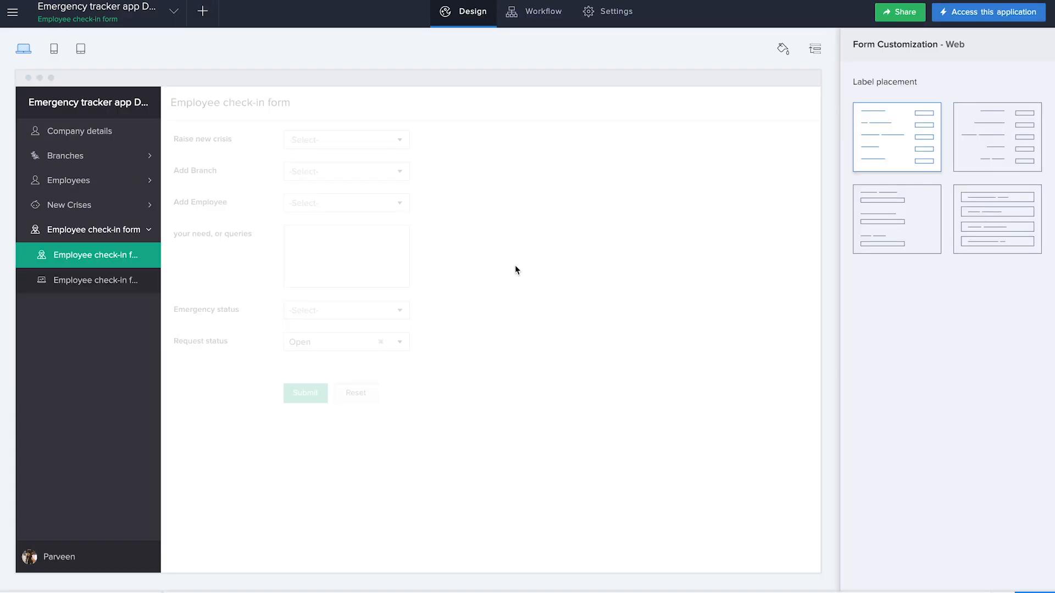
# Step: Reopen the Employee check-in form in the form builder and rename the Raise new crisis lookup to "Crisis name"
pyautogui.click(466, 314)
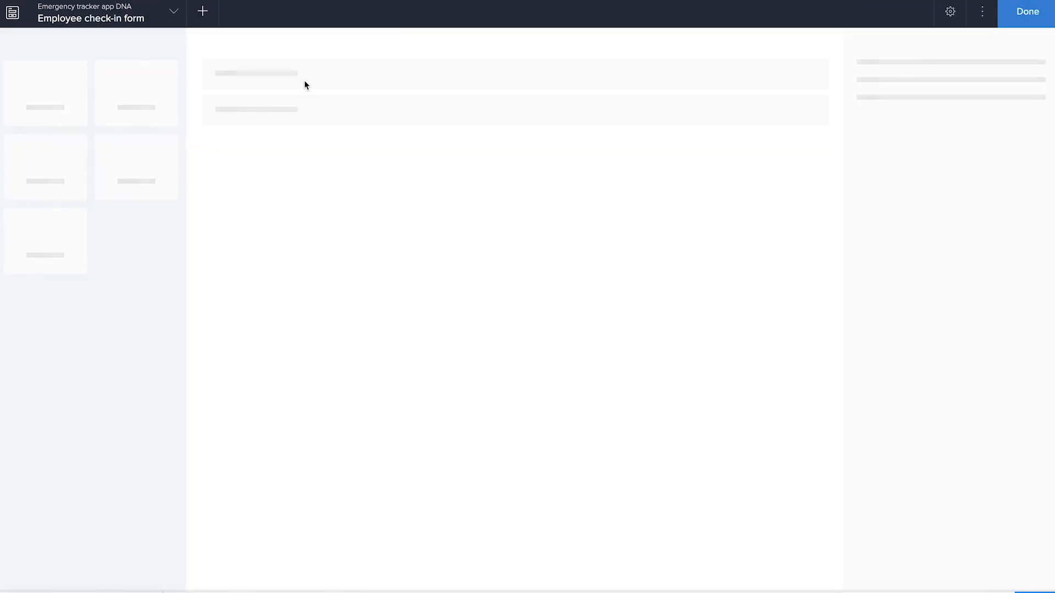
pyautogui.click(333, 71)
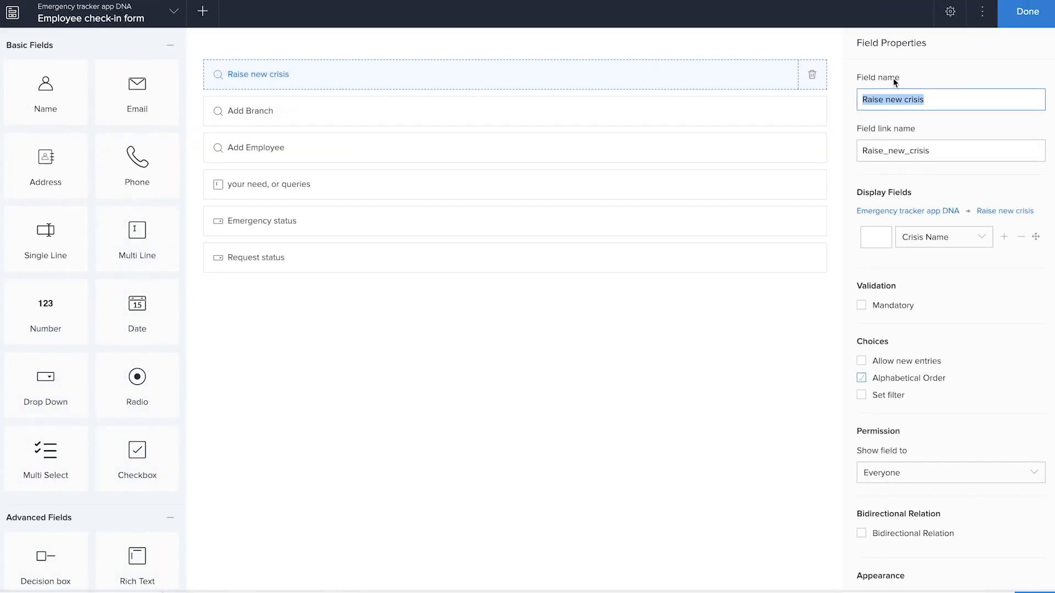
pyautogui.write('Crisis name')
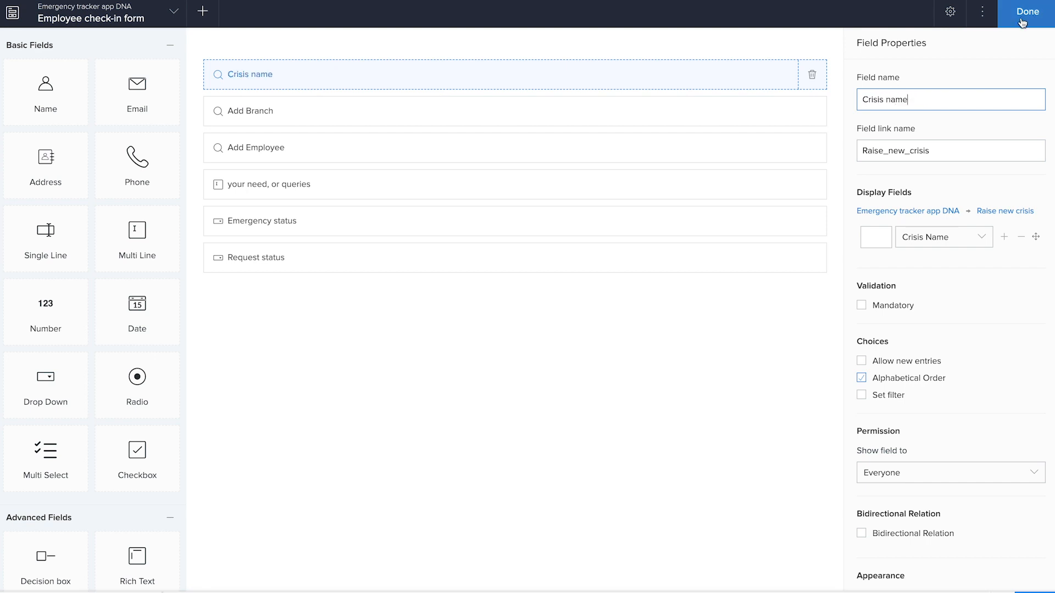
# Step: Rename the Add Branch lookup to "Branch" and the Add Employee lookup to "Employee", and finish editing the form
pyautogui.click(520, 114)
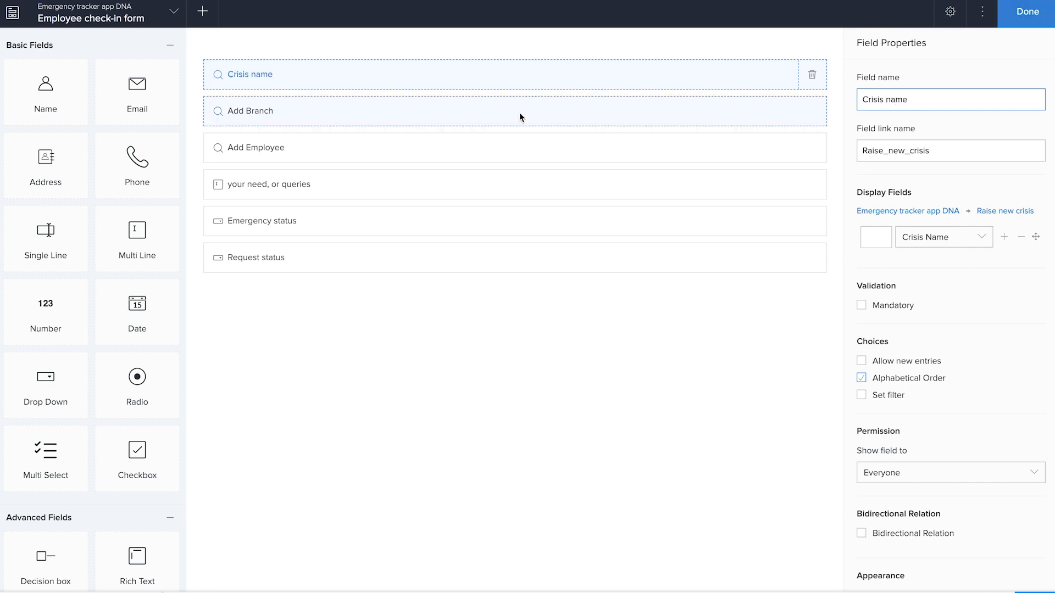
pyautogui.click(882, 99)
pyautogui.press('BackSpace')
pyautogui.press('BackSpace')
pyautogui.press('BackSpace')
pyautogui.press('BackSpace')
pyautogui.click(379, 157)
pyautogui.click(882, 100)
pyautogui.press('BackSpace')
pyautogui.press('BackSpace')
pyautogui.press('BackSpace')
pyautogui.press('BackSpace')
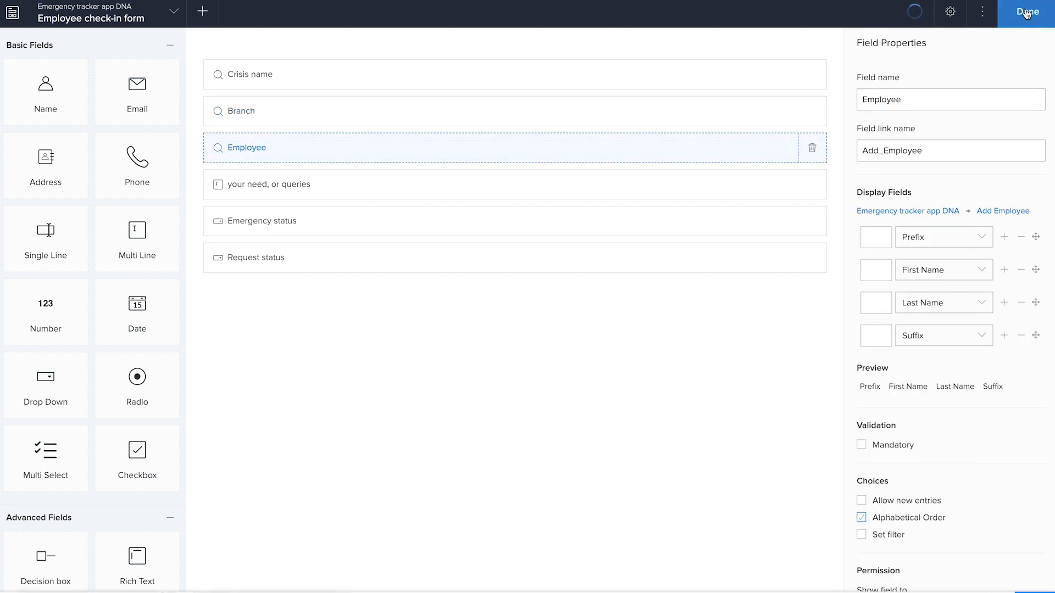
pyautogui.click(1027, 12)
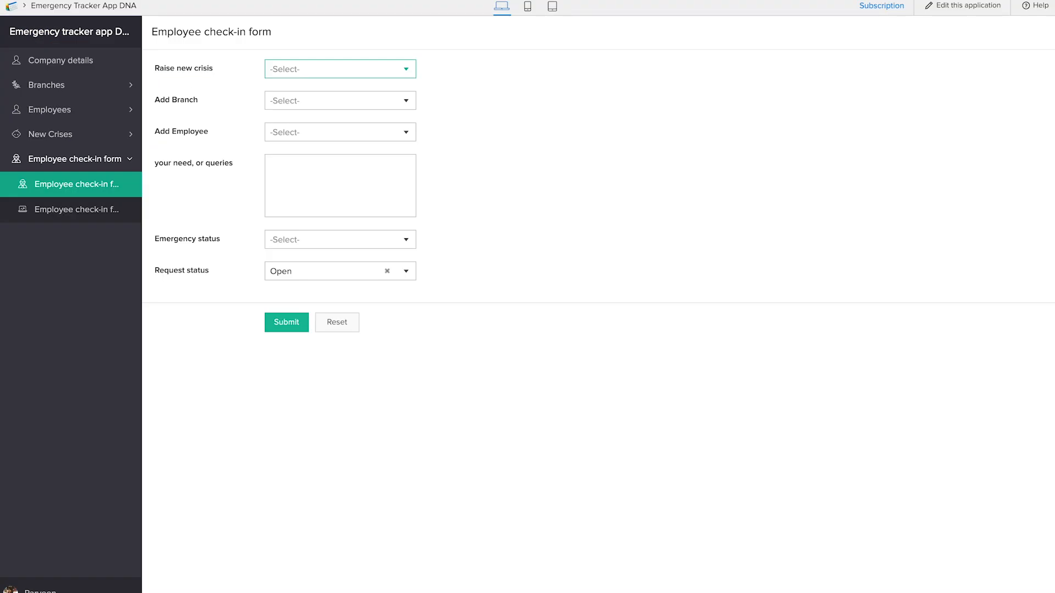
# Step: Reload the live check-in form and select the shutdown crisis, the Youtube office branch and the listed employee
pyautogui.press('super+r')
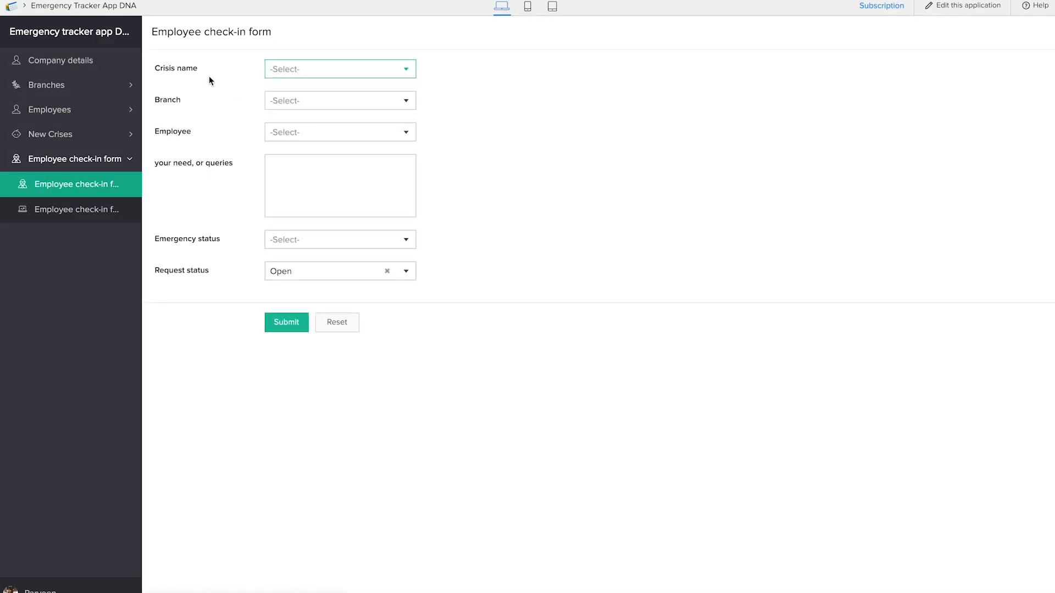
pyautogui.click(278, 69)
pyautogui.click(300, 88)
pyautogui.click(309, 99)
pyautogui.click(312, 122)
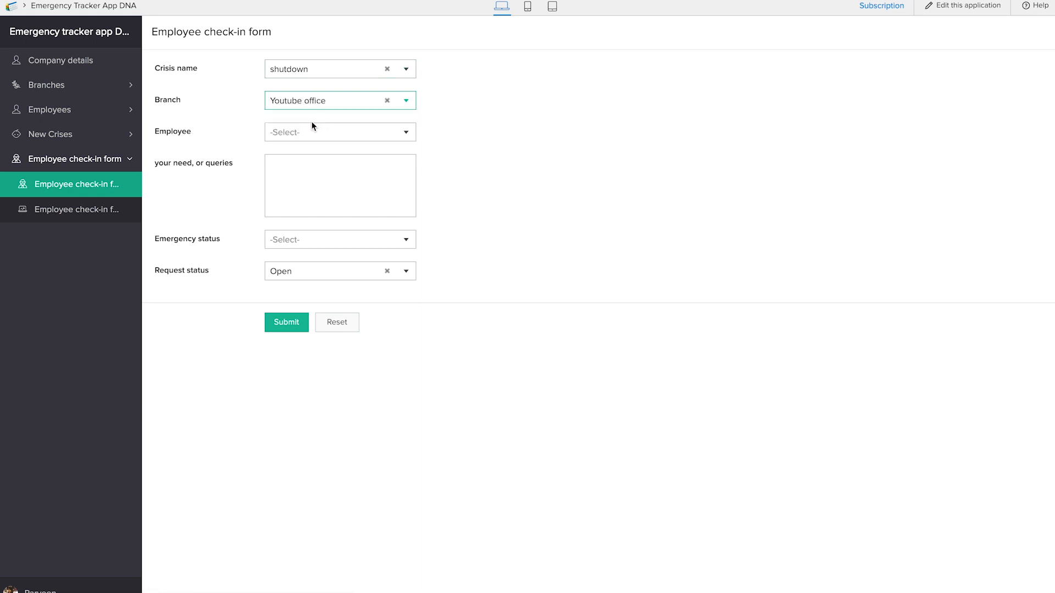
pyautogui.click(304, 135)
pyautogui.click(304, 157)
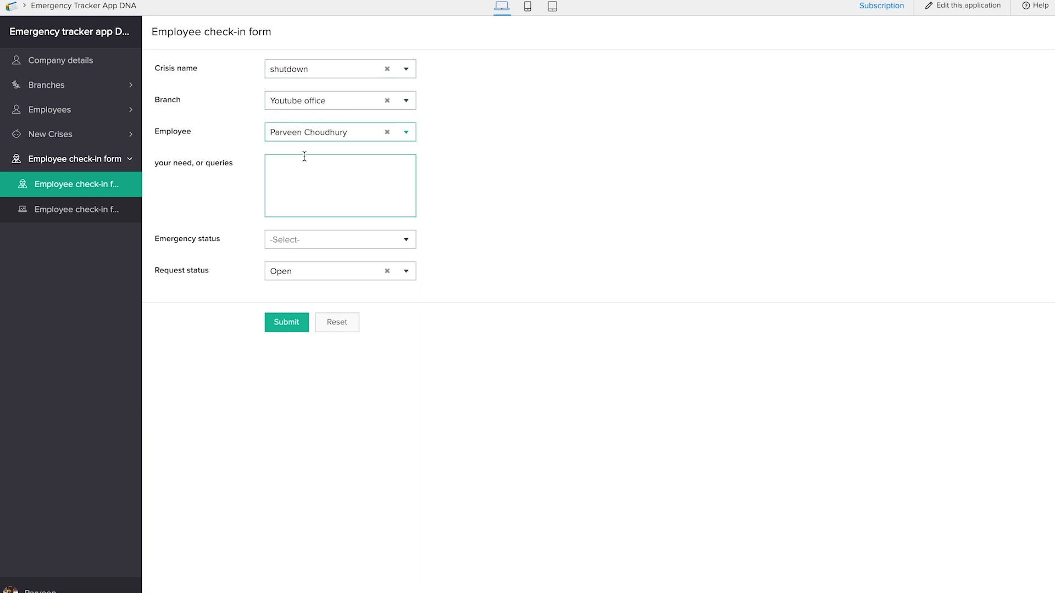
# Step: Enter the need "I need water and food", submit the check-in with emergency status Critically unsafe, and open the check-in report
pyautogui.click(306, 175)
pyautogui.write('I need water and food')
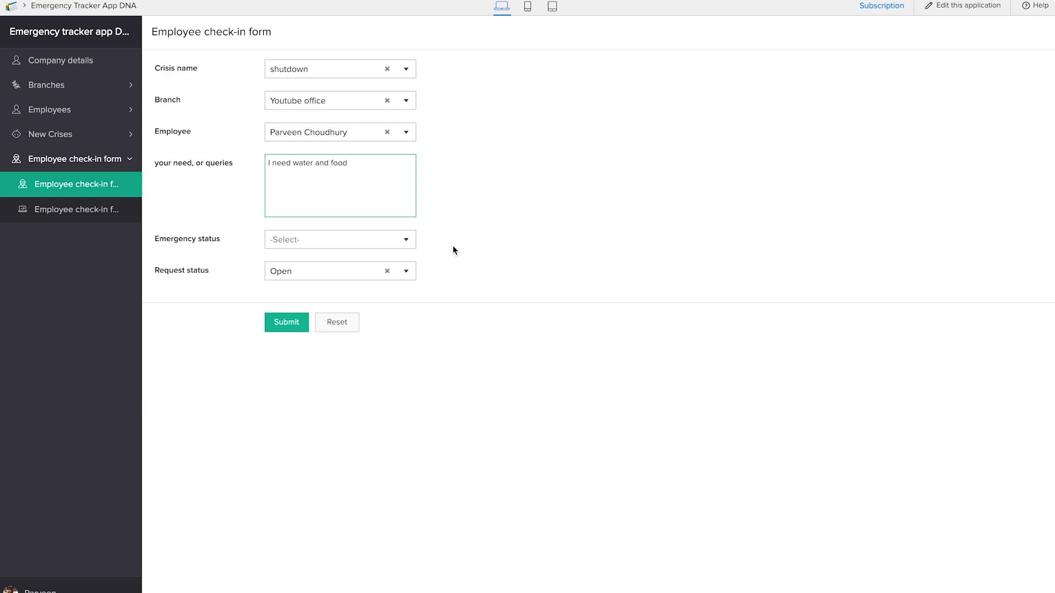
pyautogui.click(343, 242)
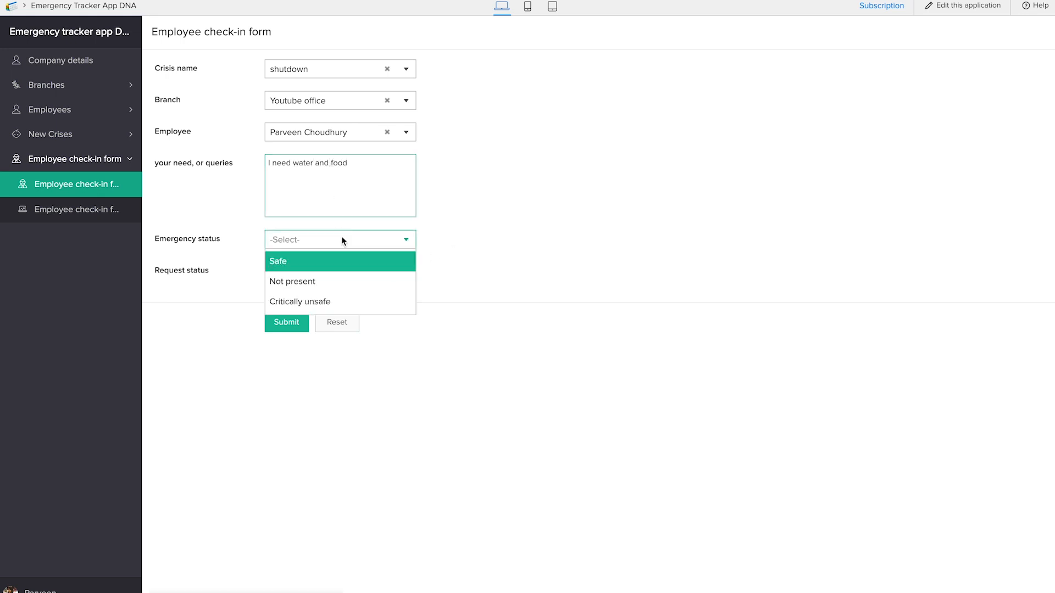
pyautogui.click(329, 302)
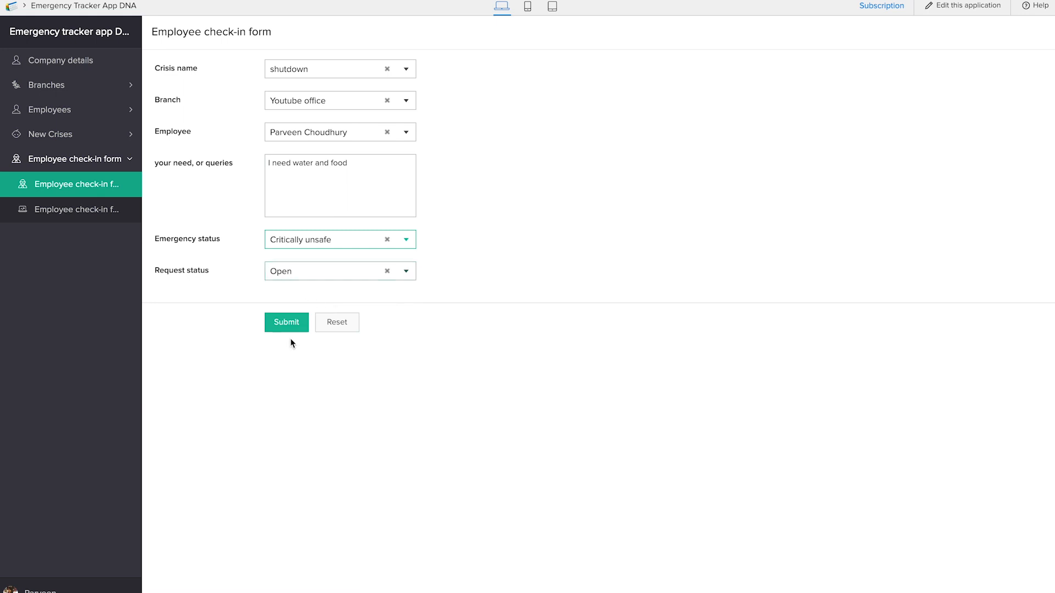
pyautogui.click(287, 324)
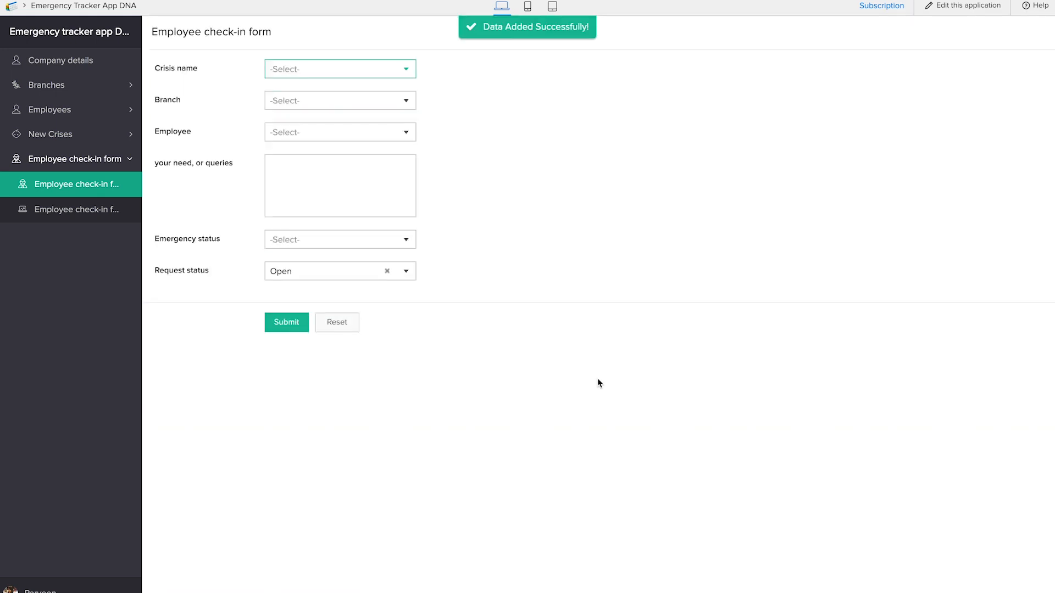
pyautogui.click(69, 220)
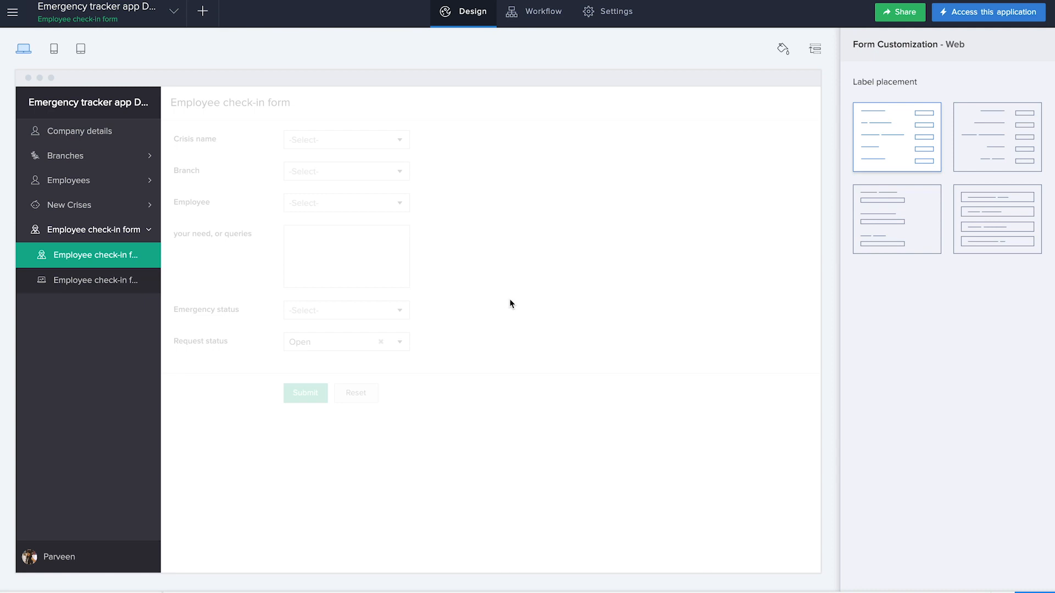
# Step: Open the web field configuration of the Employee check-in form Report and start a red-filled formatting rule for Emergency status
pyautogui.moveTo(650, 178)
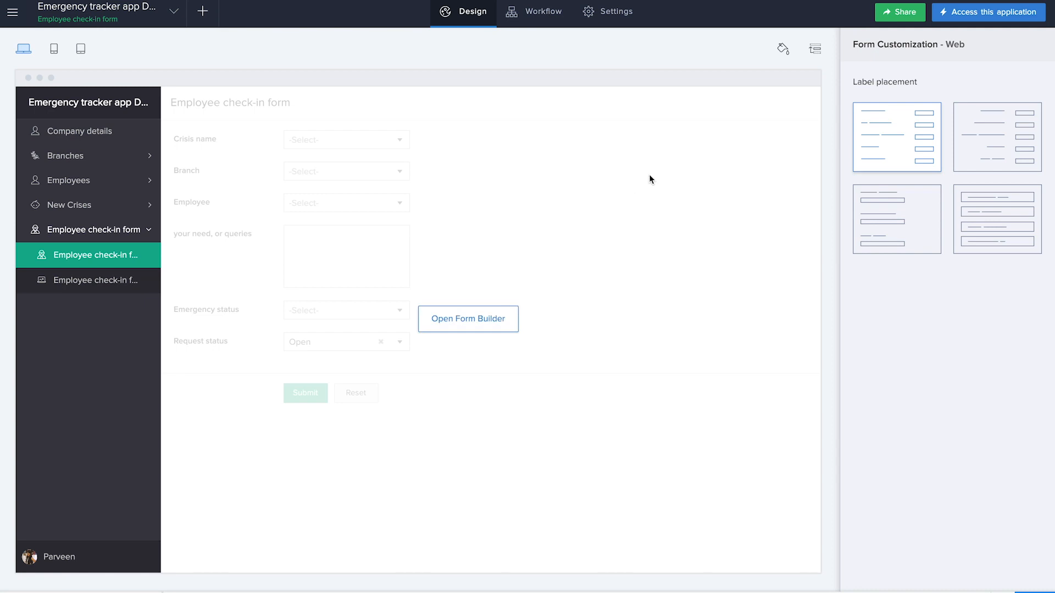
pyautogui.click(120, 280)
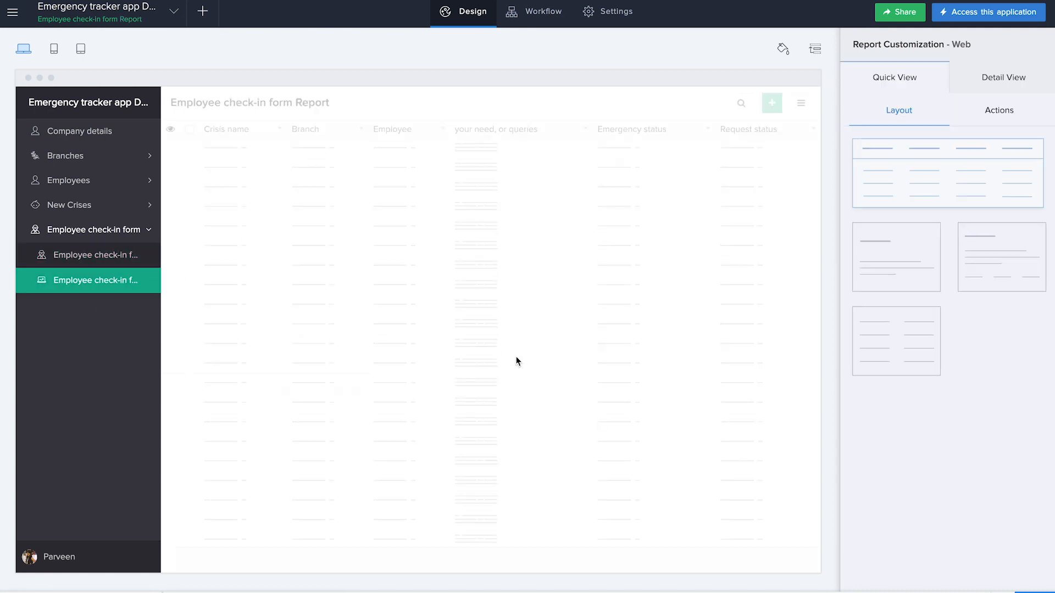
pyautogui.moveTo(467, 401)
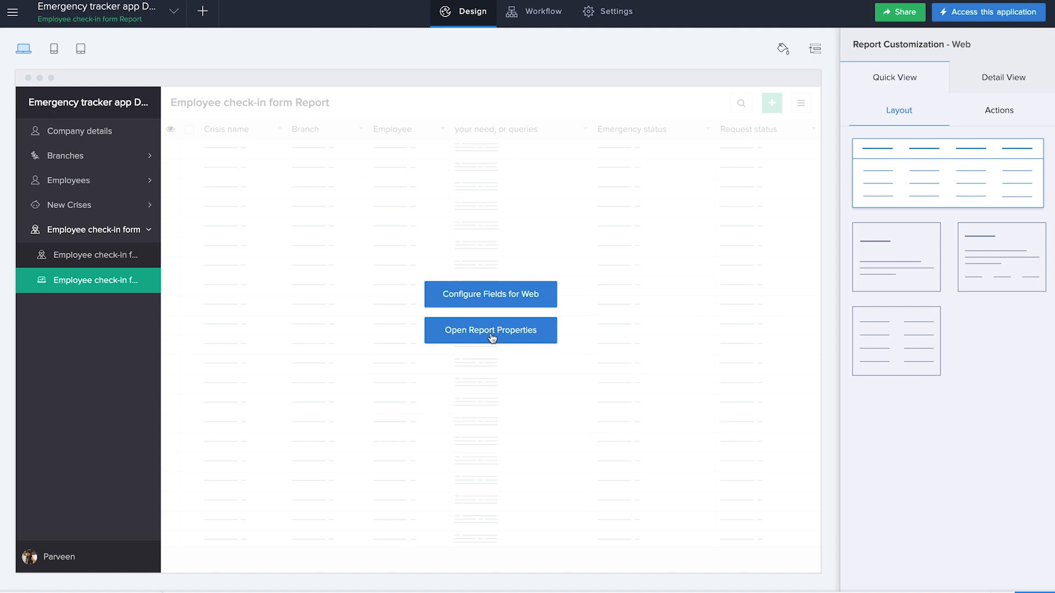
pyautogui.click(499, 297)
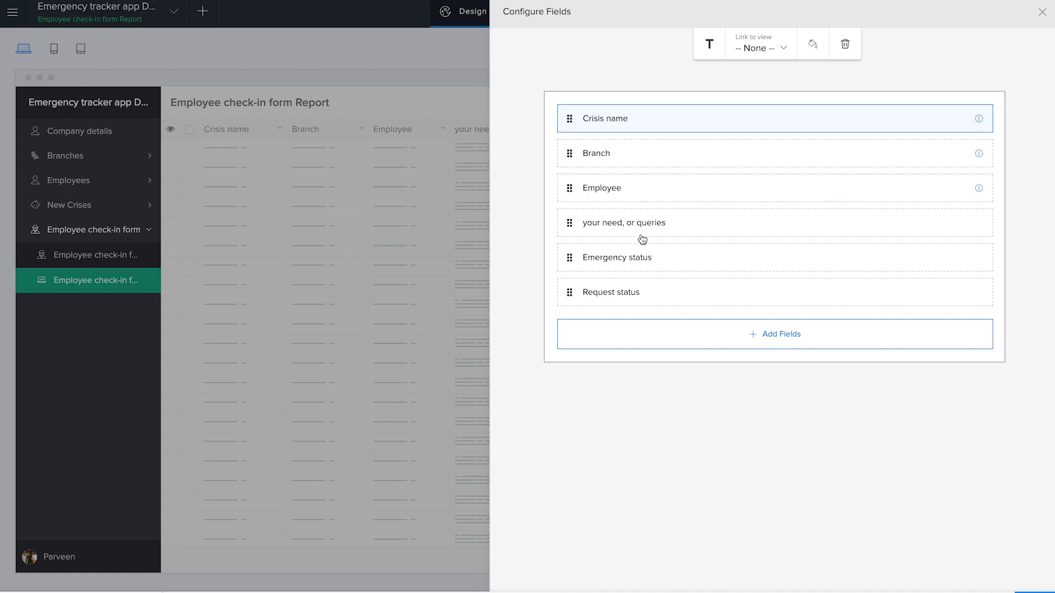
pyautogui.click(659, 270)
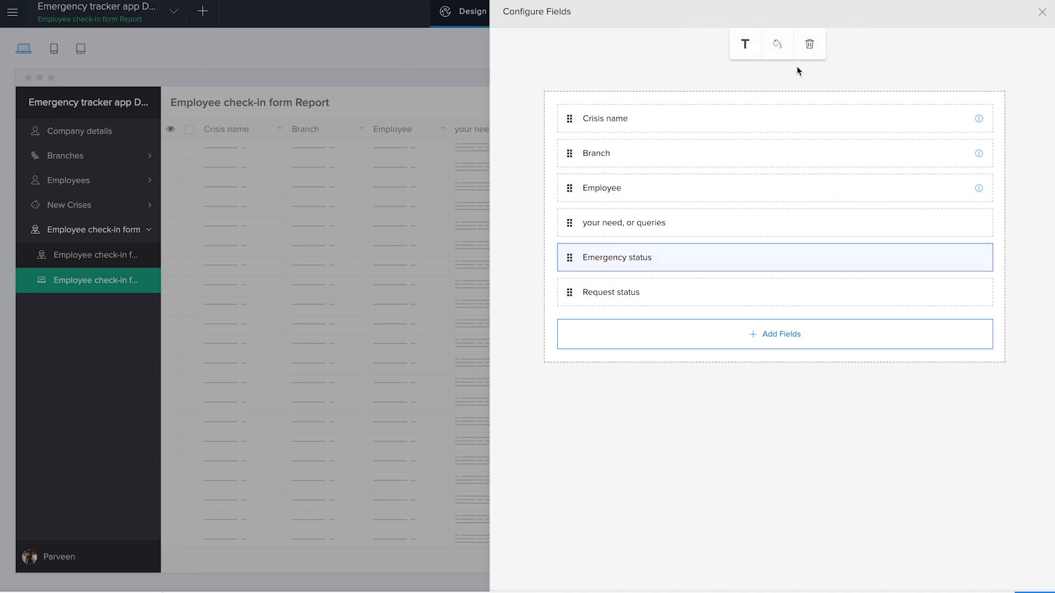
pyautogui.click(777, 45)
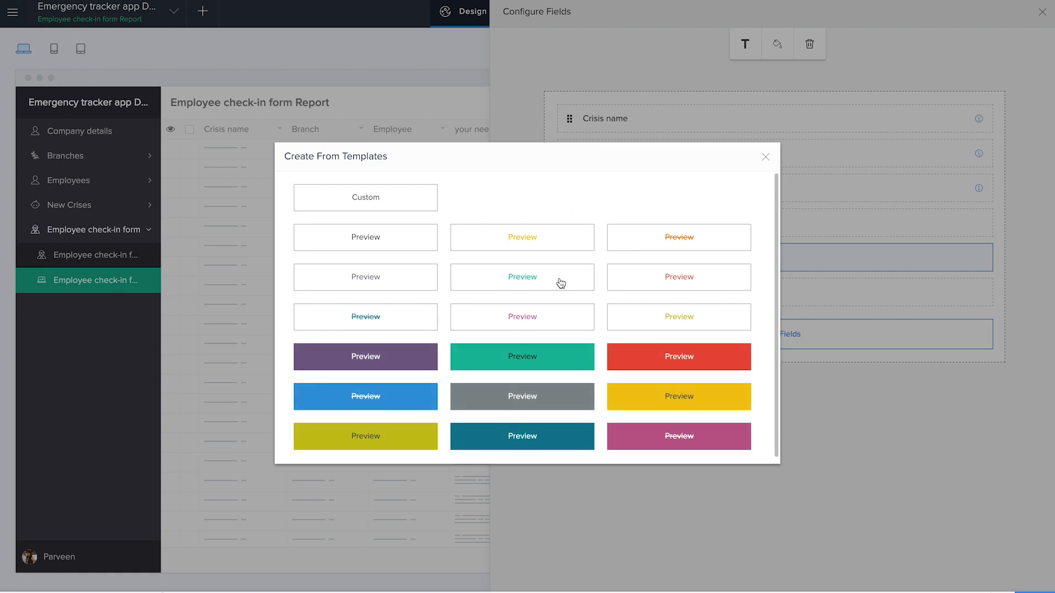
pyautogui.click(674, 355)
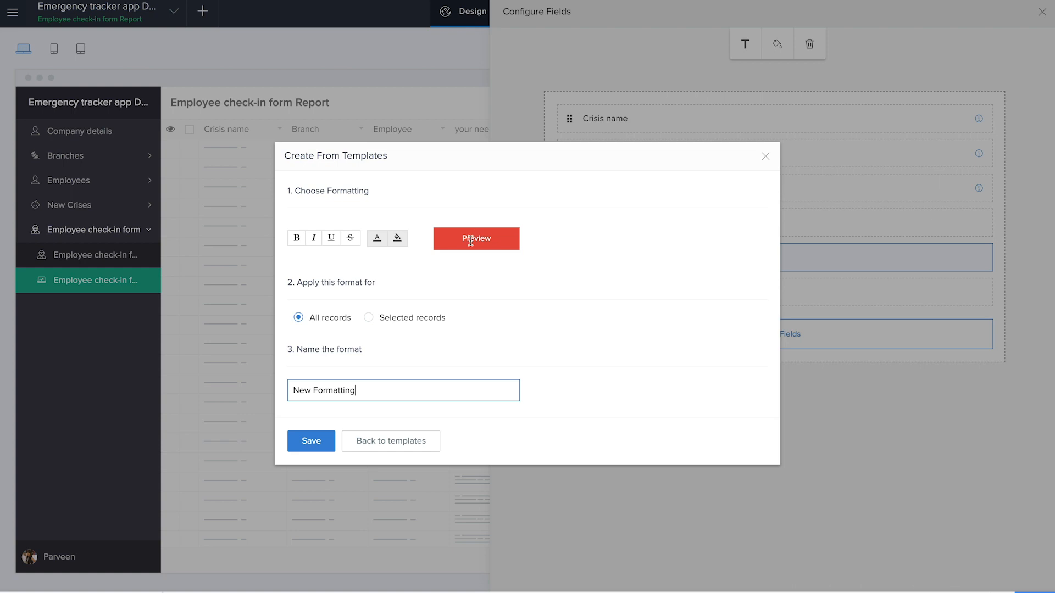
# Step: Limit the red format to selected records where Emergency status equals Critically unsafe
pyautogui.click(368, 318)
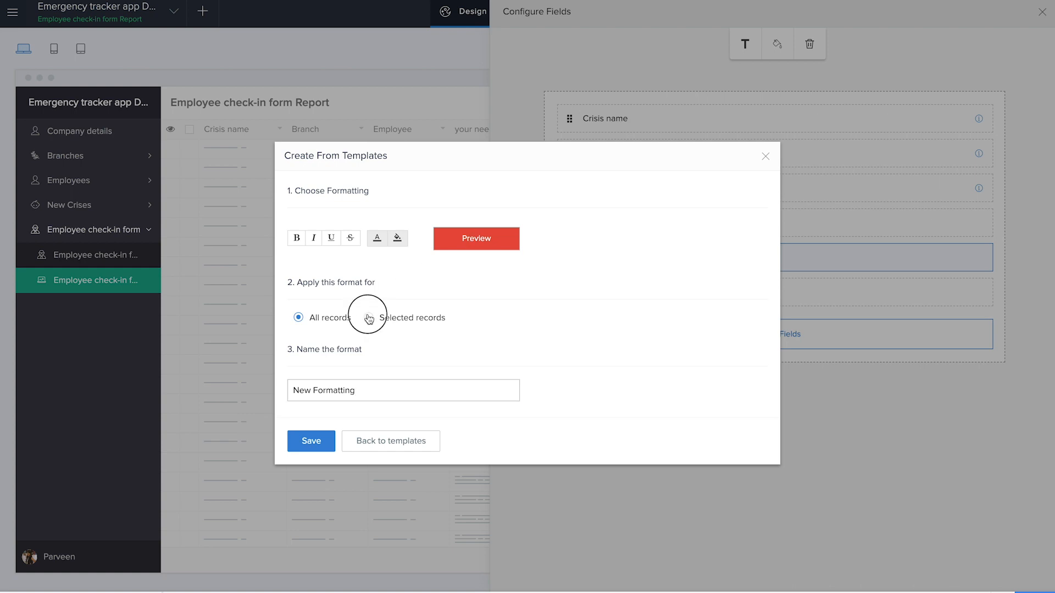
pyautogui.click(370, 346)
pyautogui.click(366, 439)
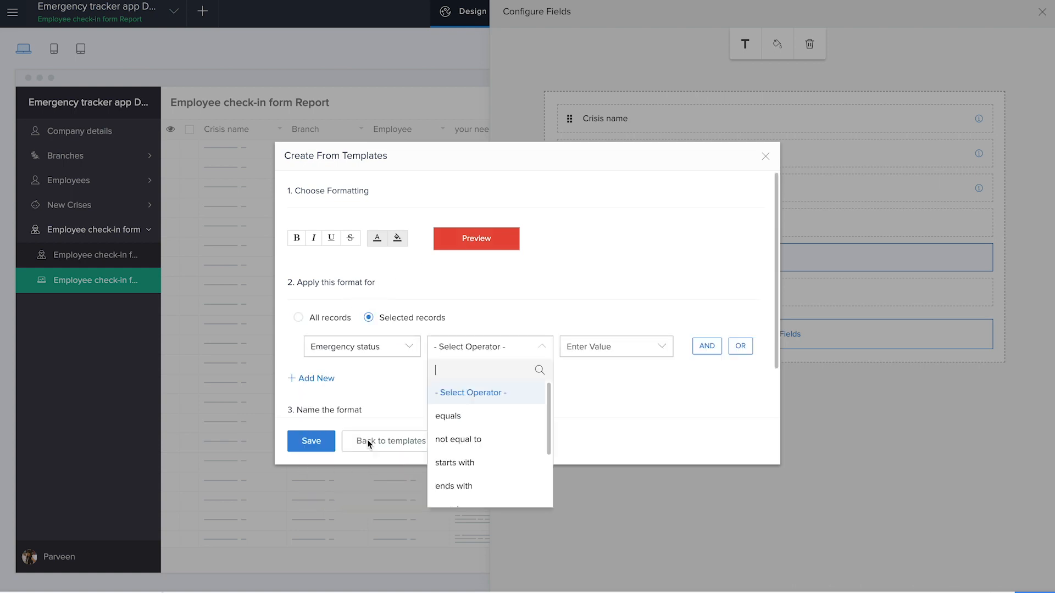
pyautogui.click(472, 418)
pyautogui.click(602, 464)
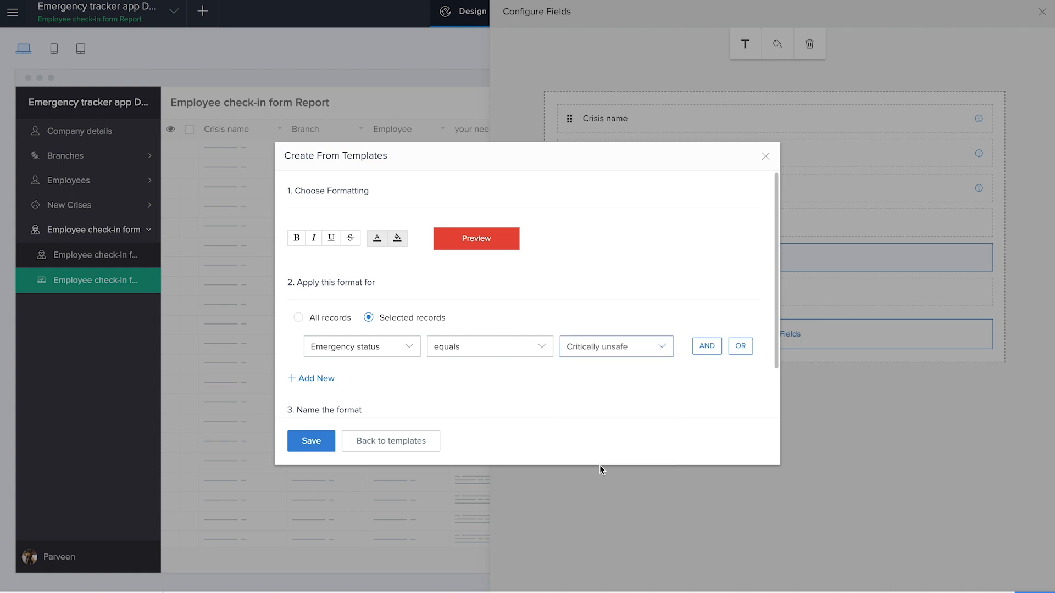
pyautogui.click(741, 346)
pyautogui.click(381, 403)
pyautogui.click(370, 496)
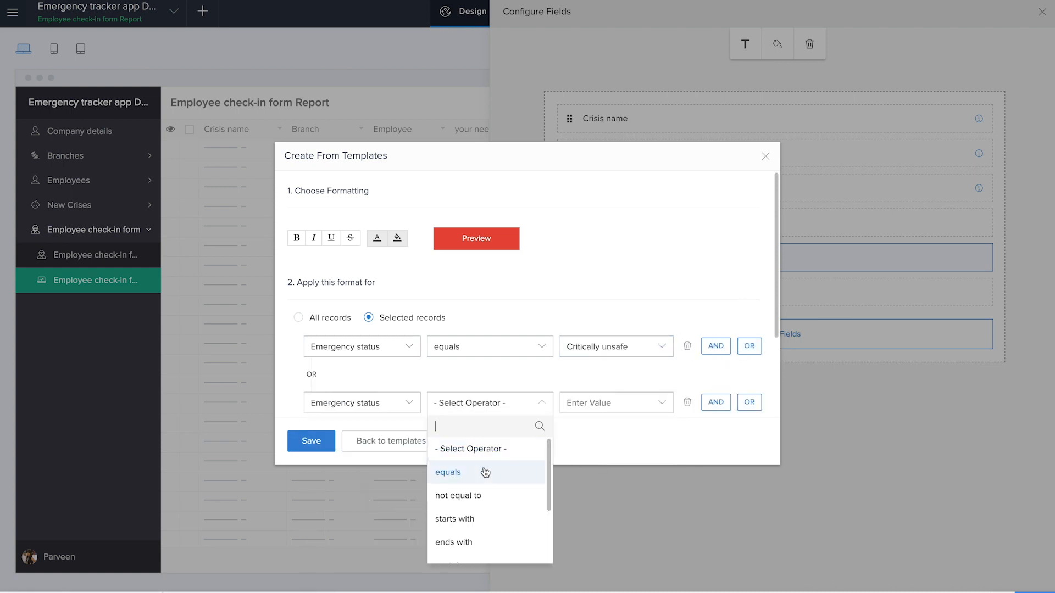
pyautogui.click(482, 471)
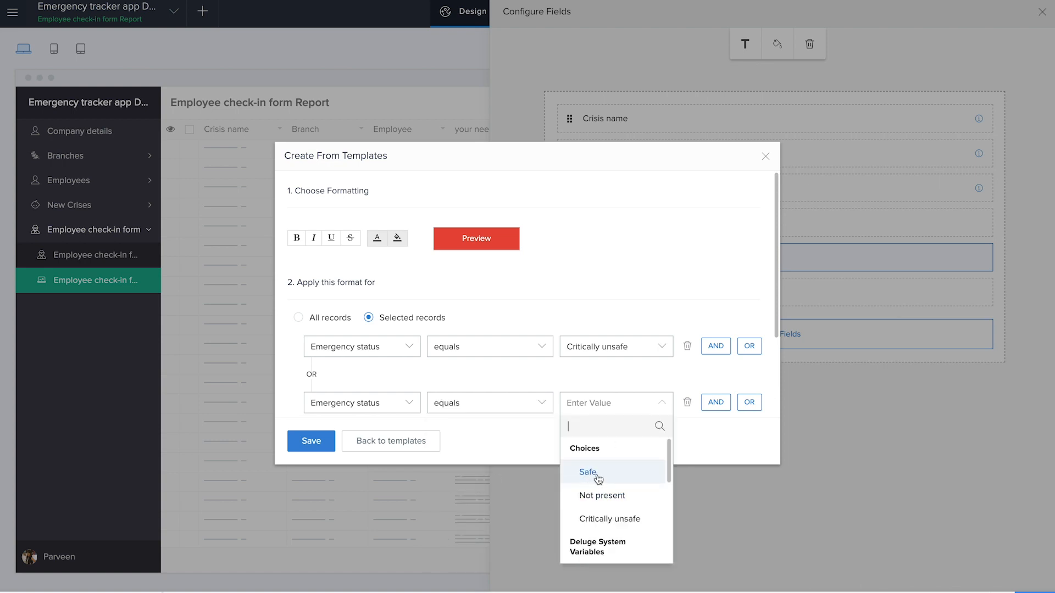
pyautogui.click(446, 384)
pyautogui.click(689, 407)
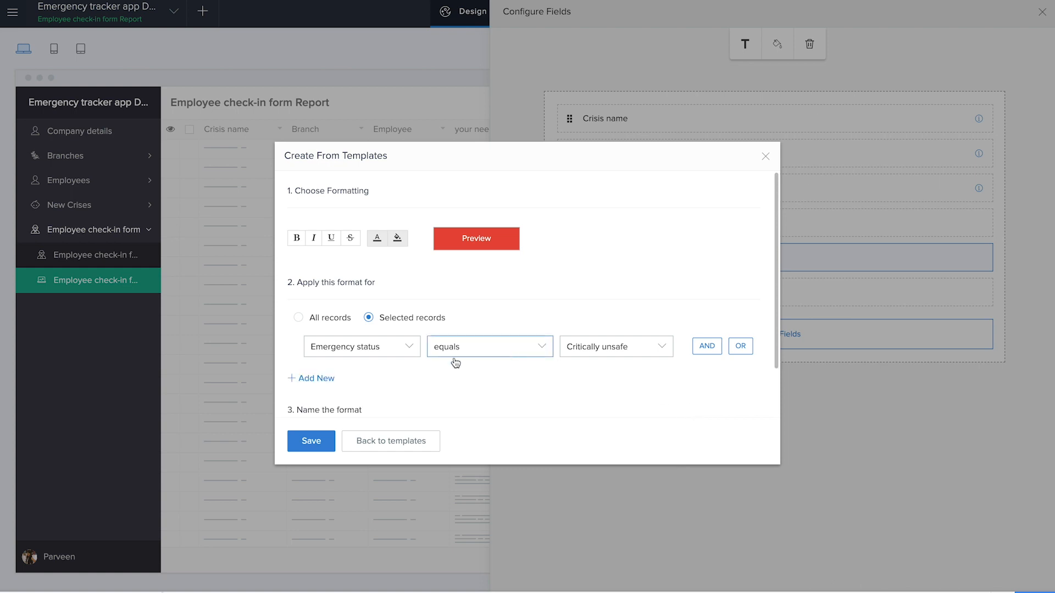
# Step: Save the red formatting rule and start another Emergency status rule from the yellow-filled template
pyautogui.click(311, 441)
pyautogui.click(778, 45)
pyautogui.click(712, 119)
pyautogui.click(694, 400)
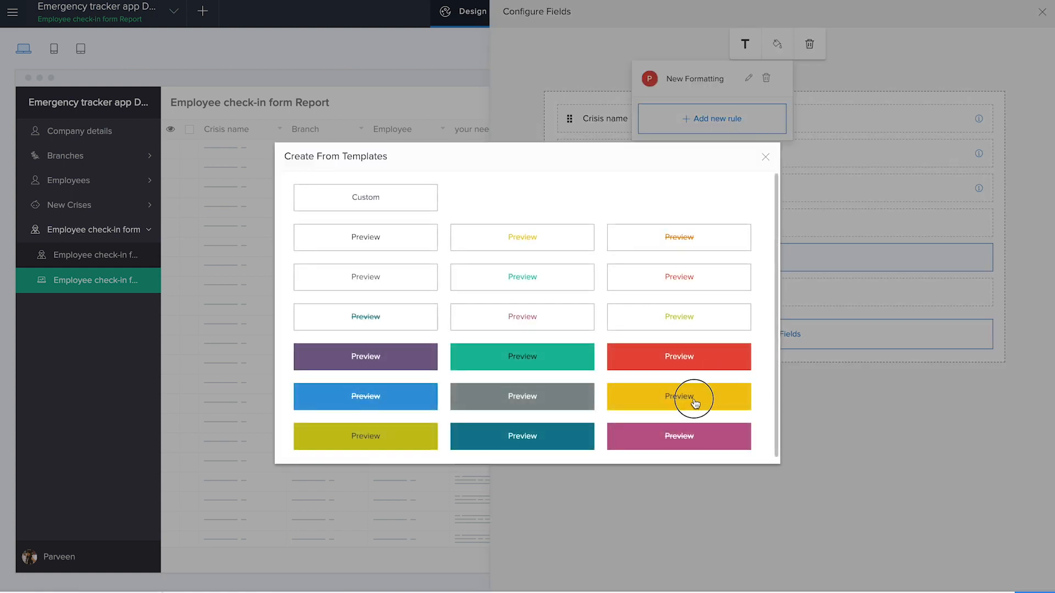
# Step: Limit the yellow format to selected records where Emergency status equals Safe, save the rule and close the field configuration
pyautogui.click(368, 318)
pyautogui.click(377, 345)
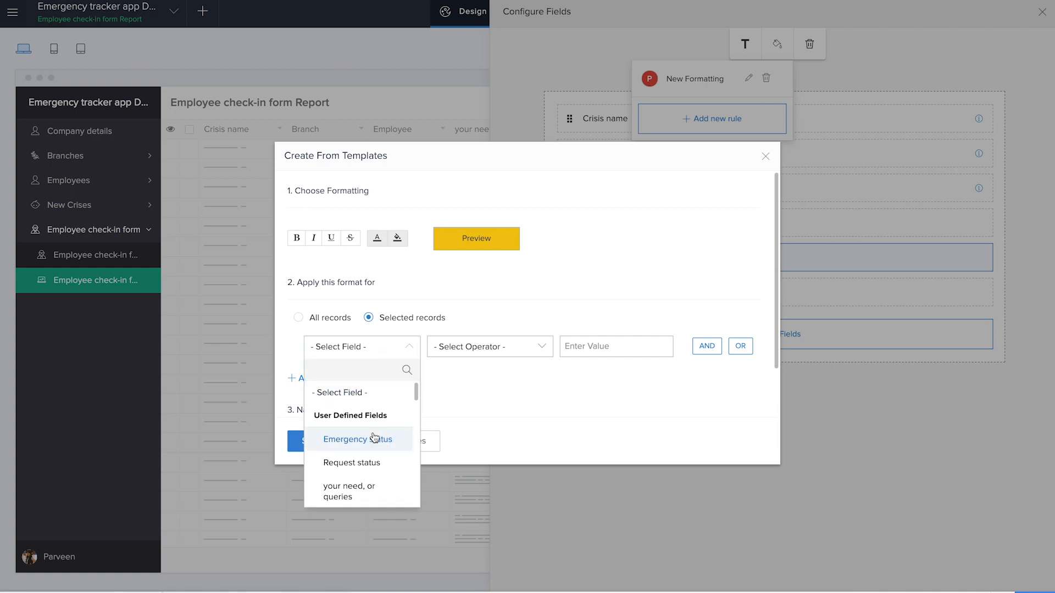
pyautogui.click(374, 439)
pyautogui.click(446, 417)
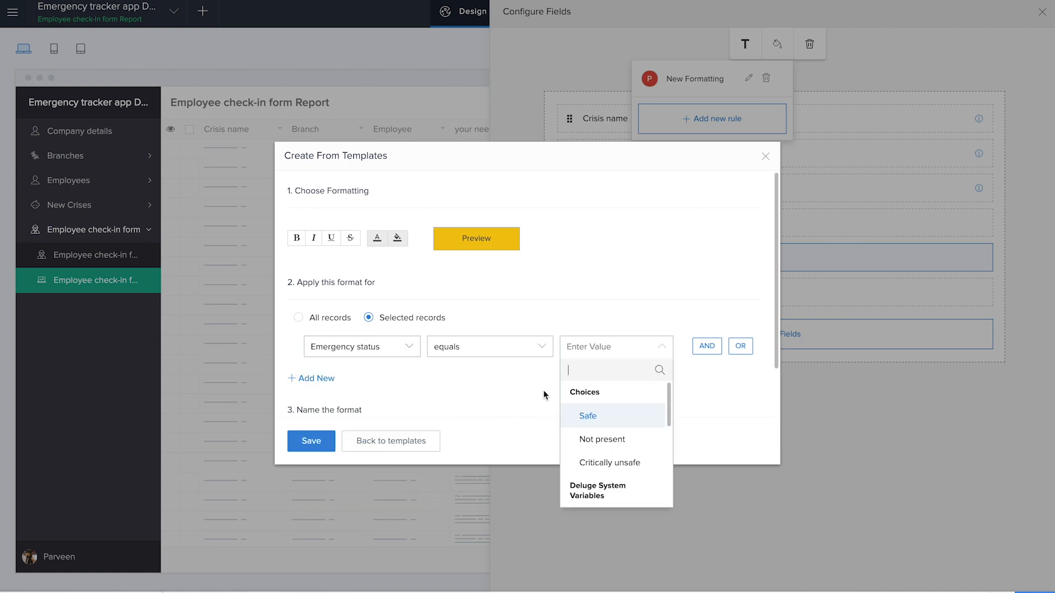
pyautogui.click(573, 418)
pyautogui.click(312, 443)
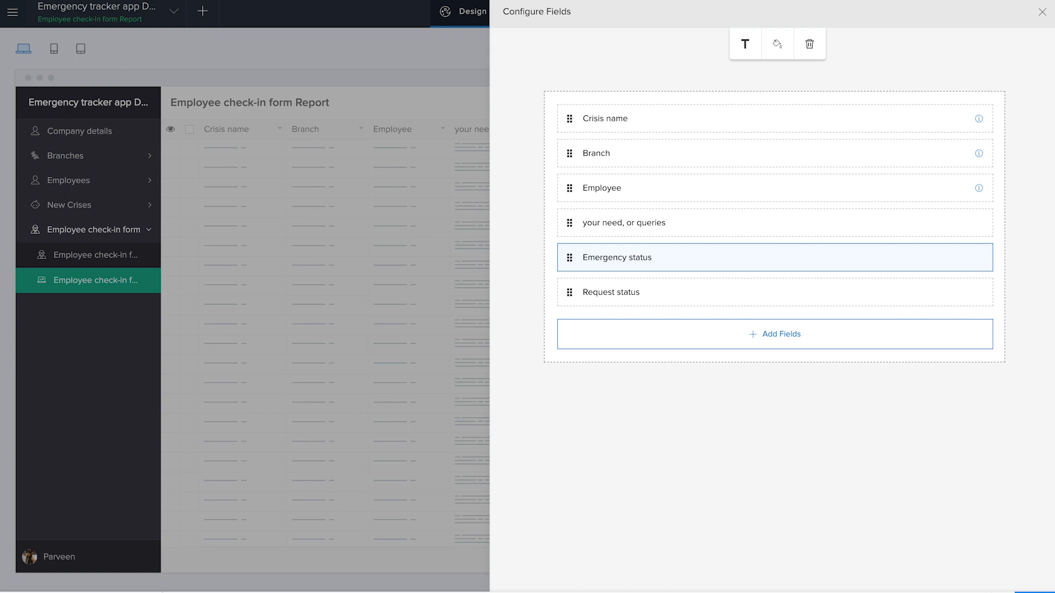
pyautogui.click(1042, 12)
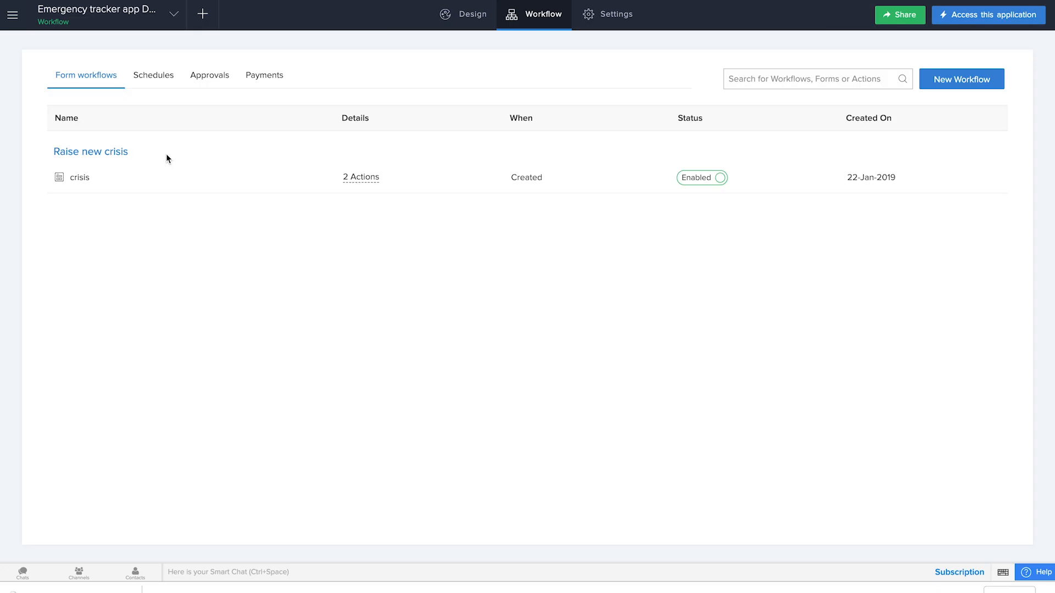
# Step: View the Employee check-in form in the live application, and start a new workflow triggered while using a form
pyautogui.click(206, 19)
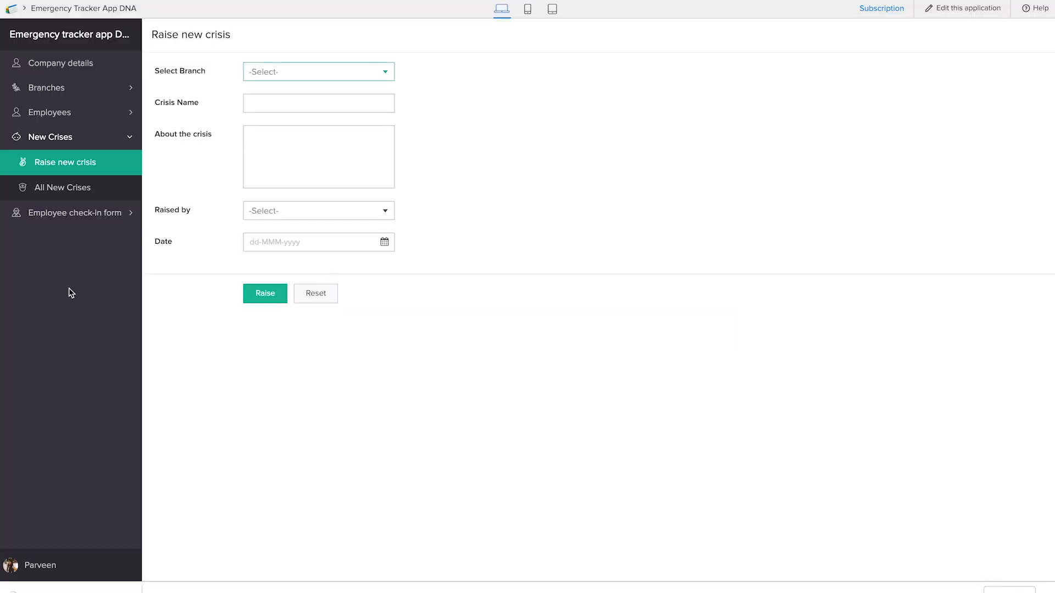
pyautogui.click(73, 212)
pyautogui.click(84, 187)
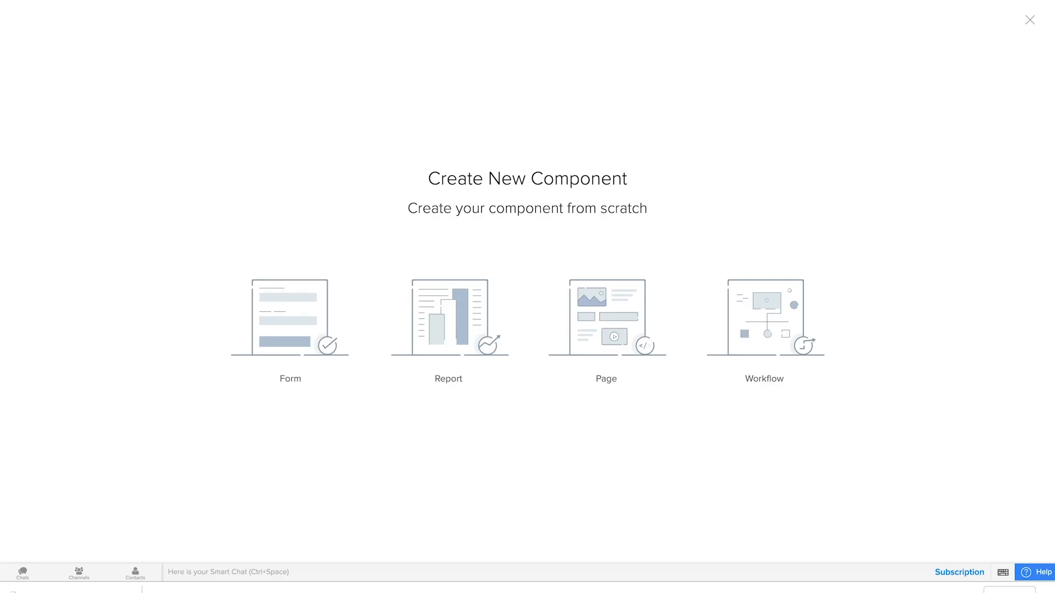
pyautogui.click(785, 328)
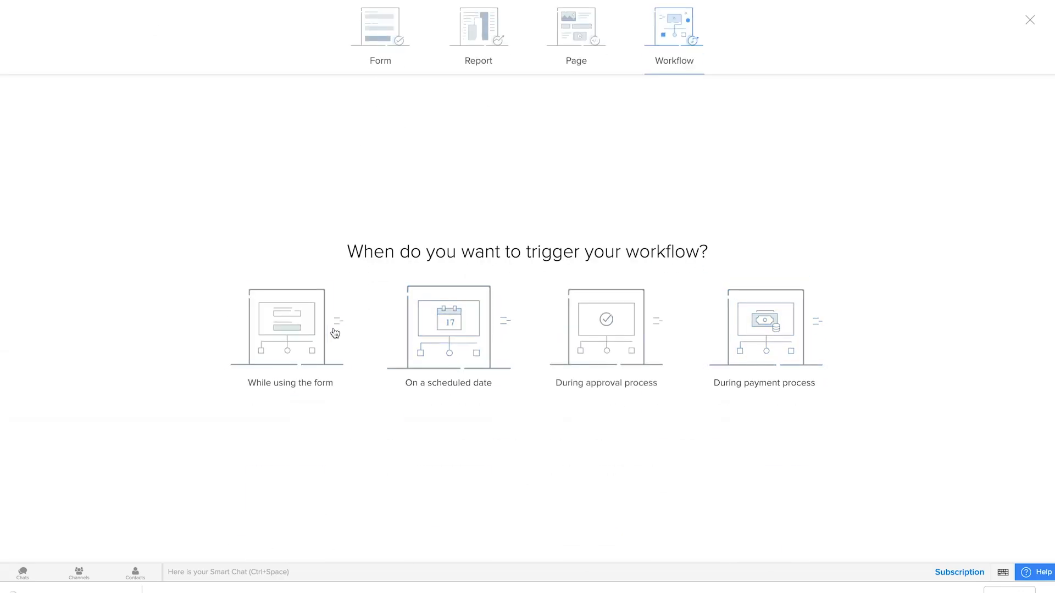
pyautogui.click(306, 333)
# Step: Create a workflow named "mail to employees" that runs when a record is created in the Raise new crisis form
pyautogui.click(521, 230)
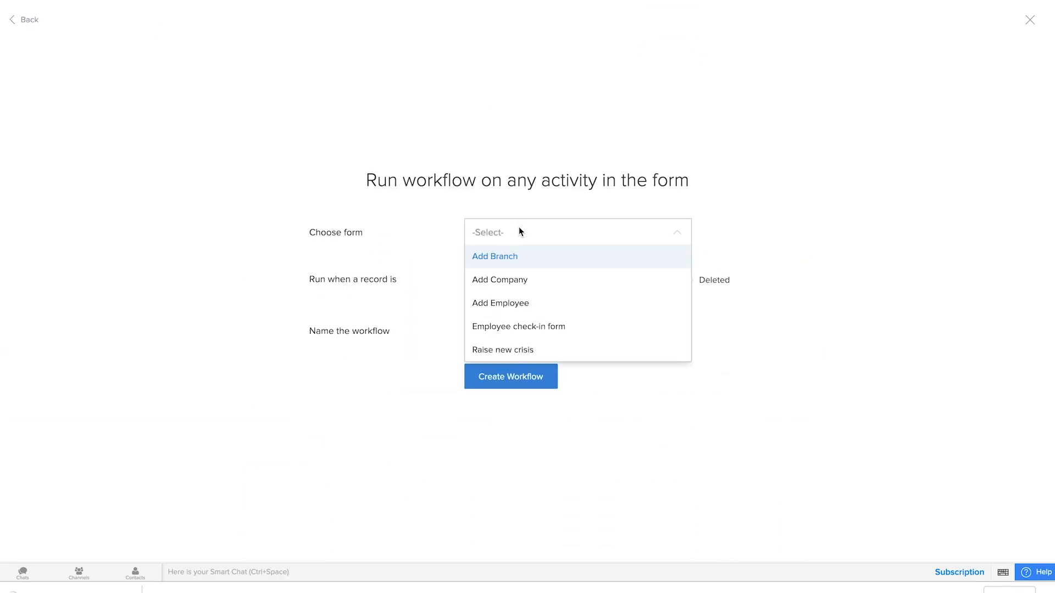
pyautogui.click(536, 348)
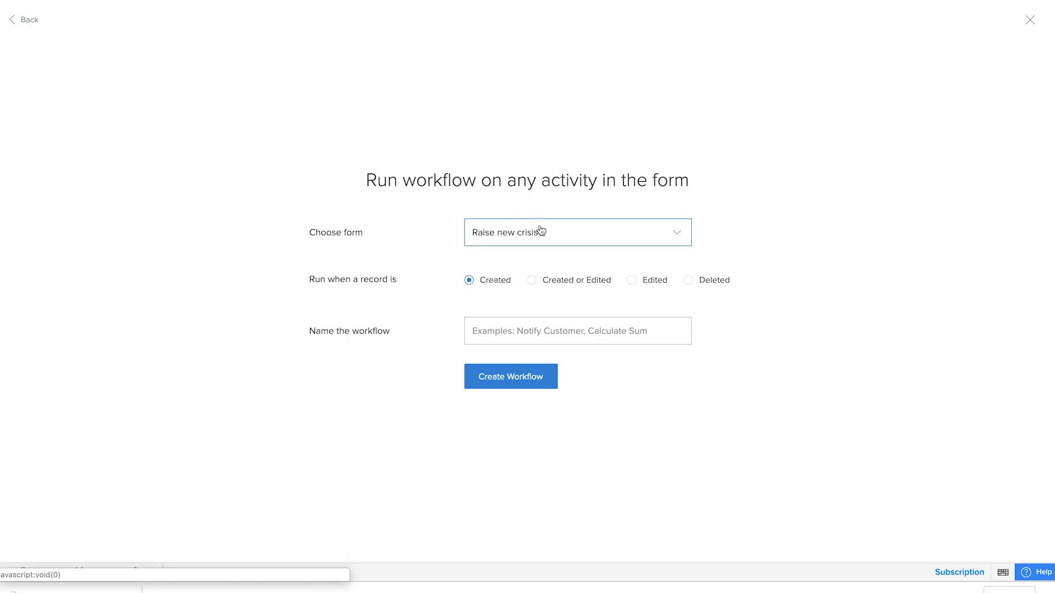
pyautogui.click(500, 334)
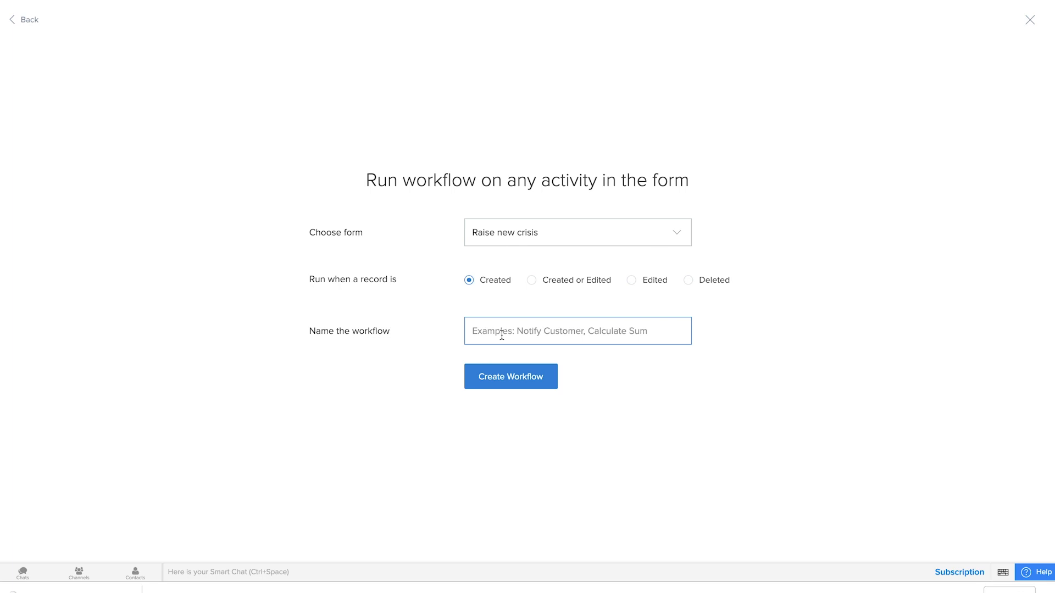
pyautogui.write('mail to employees')
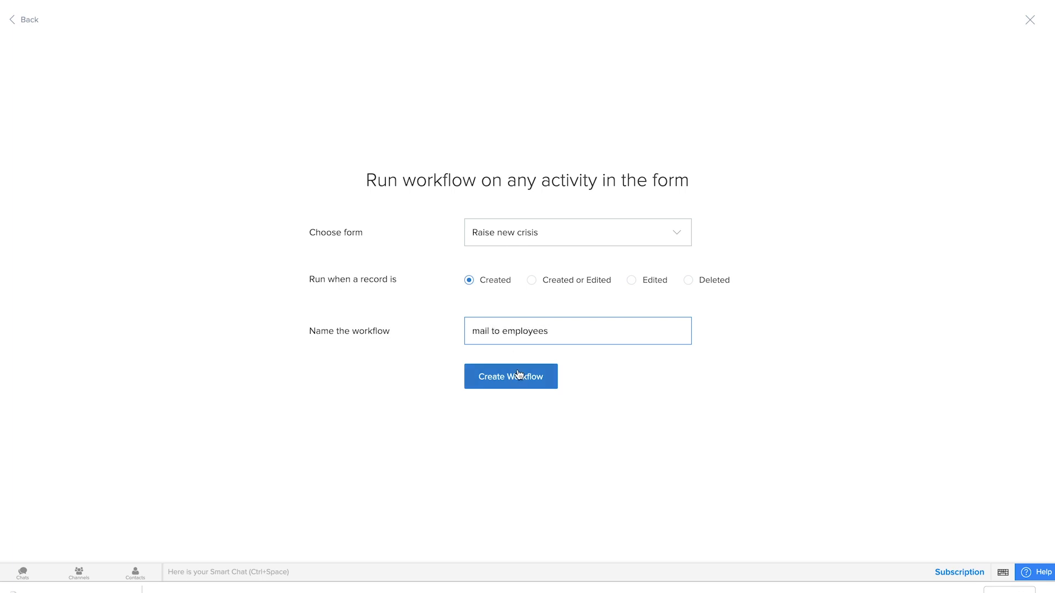
pyautogui.click(517, 374)
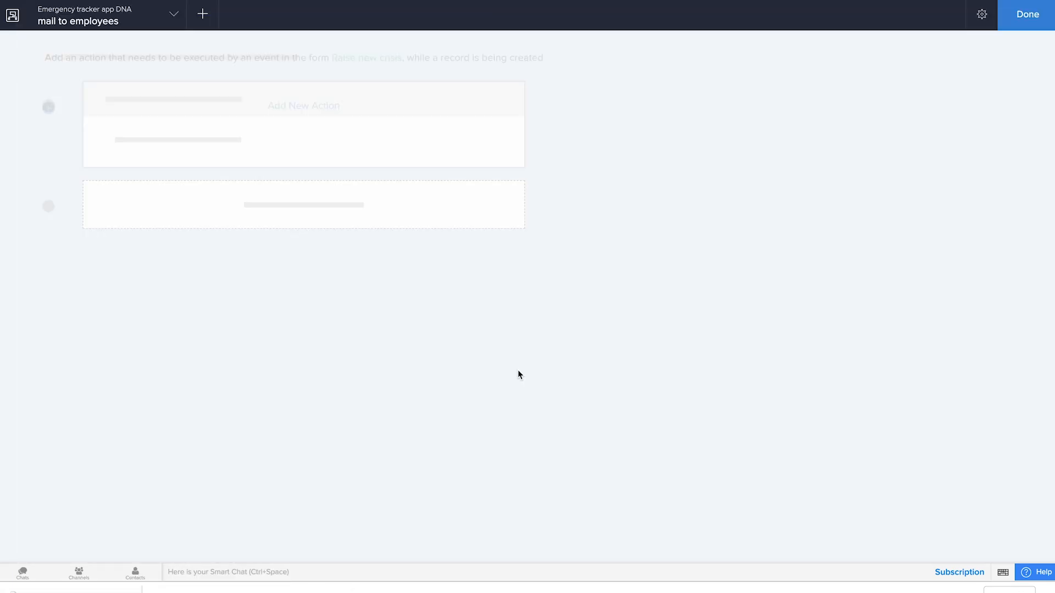
# Step: Add an on-success Deluge Script action to the workflow and insert a fetch records task in the script
pyautogui.click(301, 112)
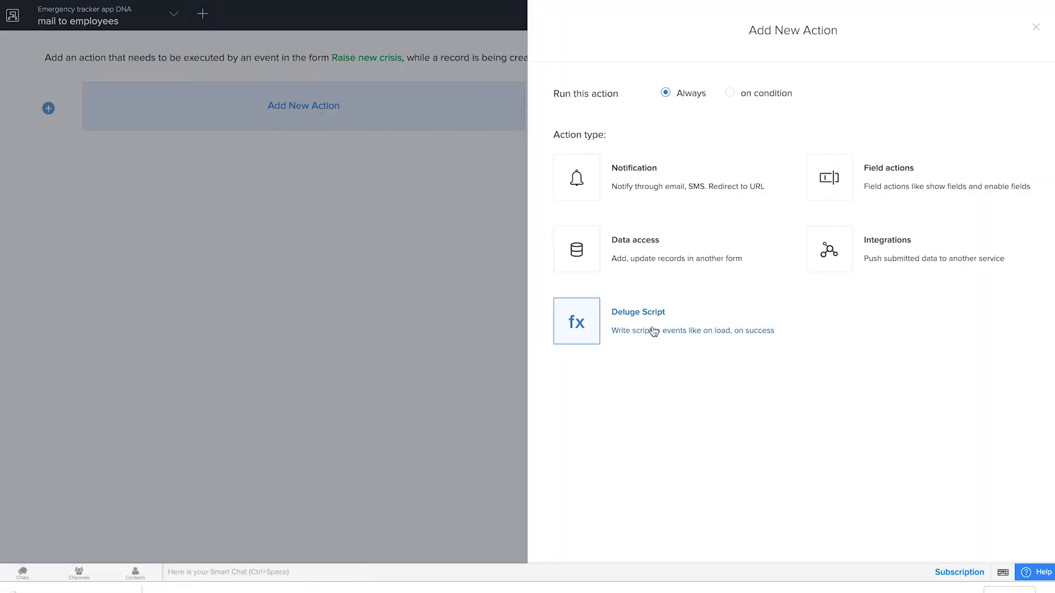
pyautogui.click(654, 332)
pyautogui.click(626, 403)
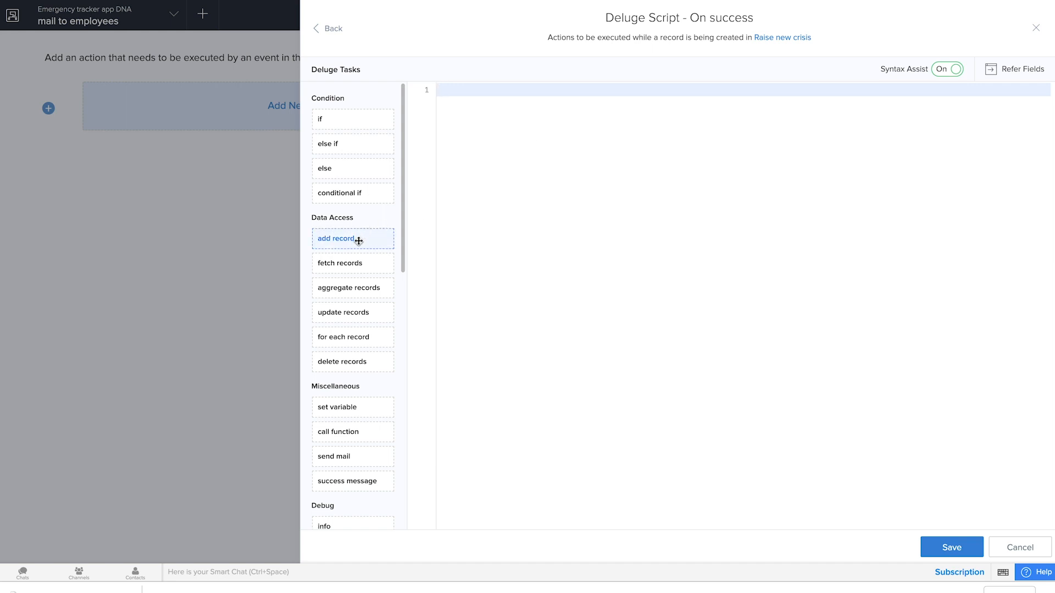
pyautogui.moveTo(355, 262); pyautogui.dragTo(594, 174)
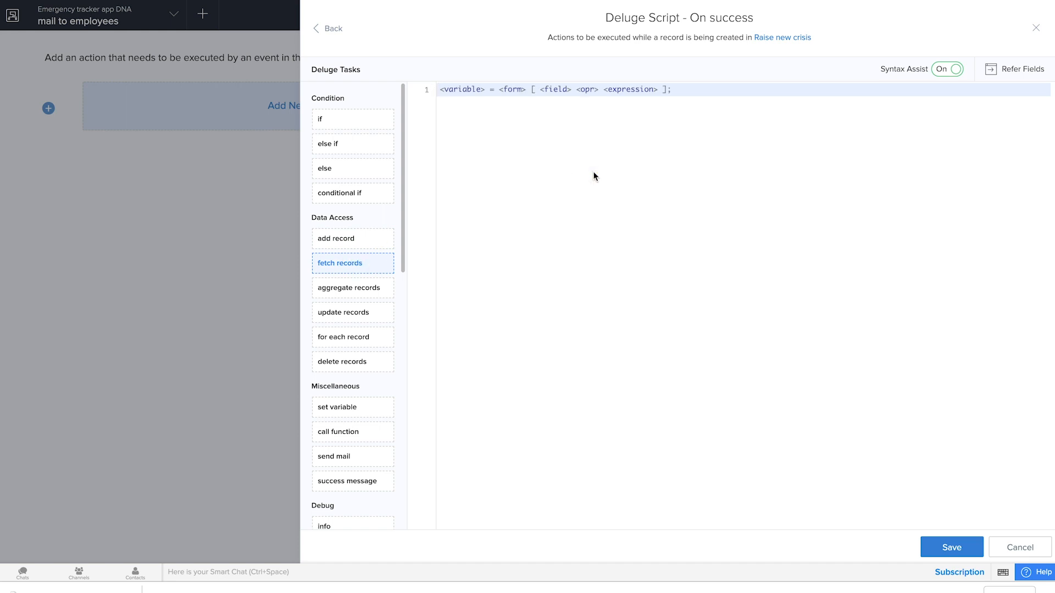
# Step: Name the fetch records variable find_employee and set its source form to Add_Employee
pyautogui.click(551, 81)
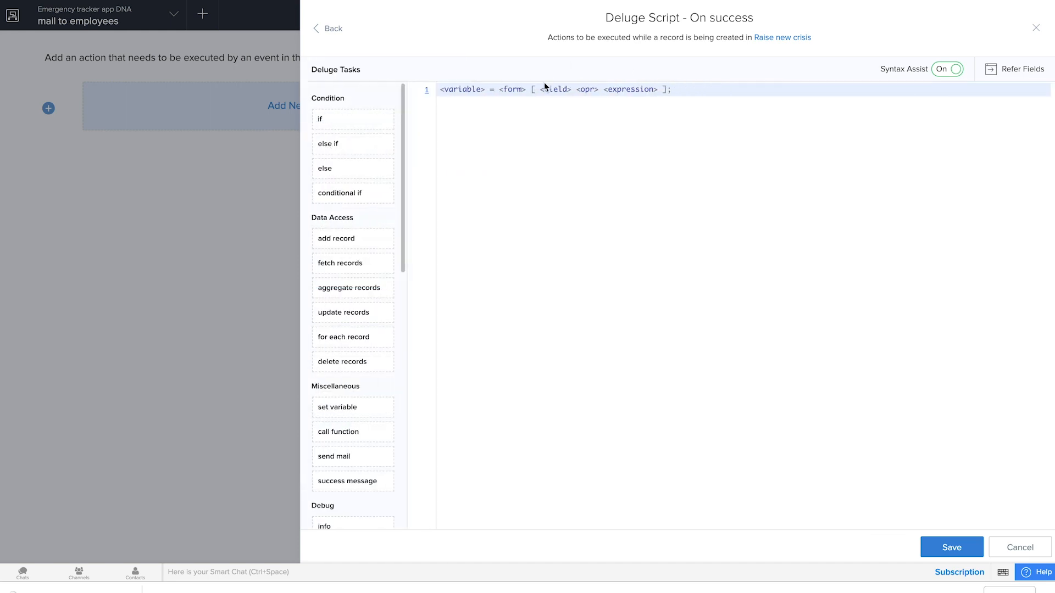
pyautogui.click(470, 89)
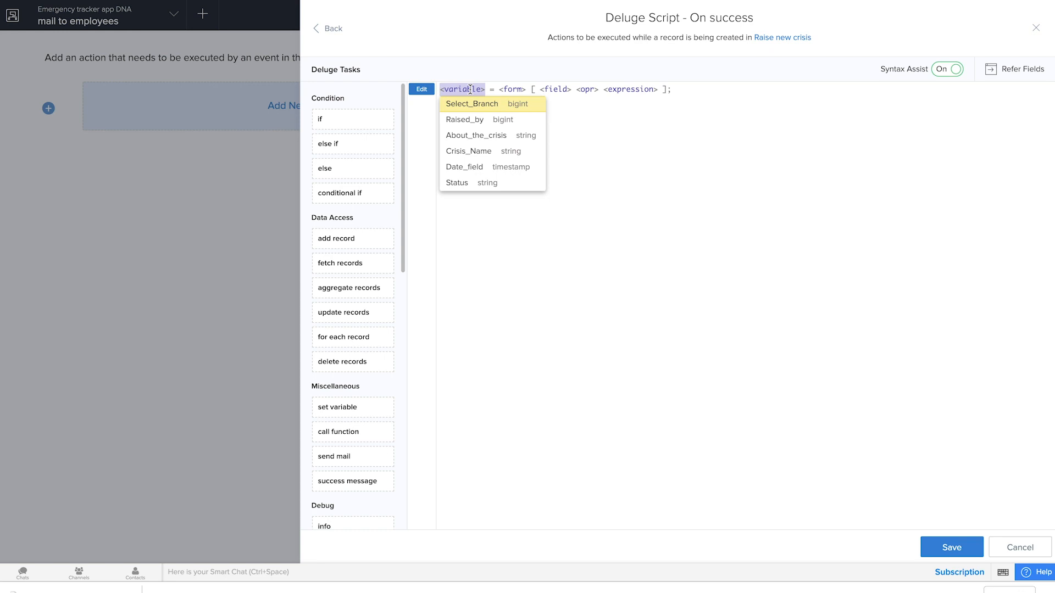
pyautogui.write('find_employe')
pyautogui.write('employee')
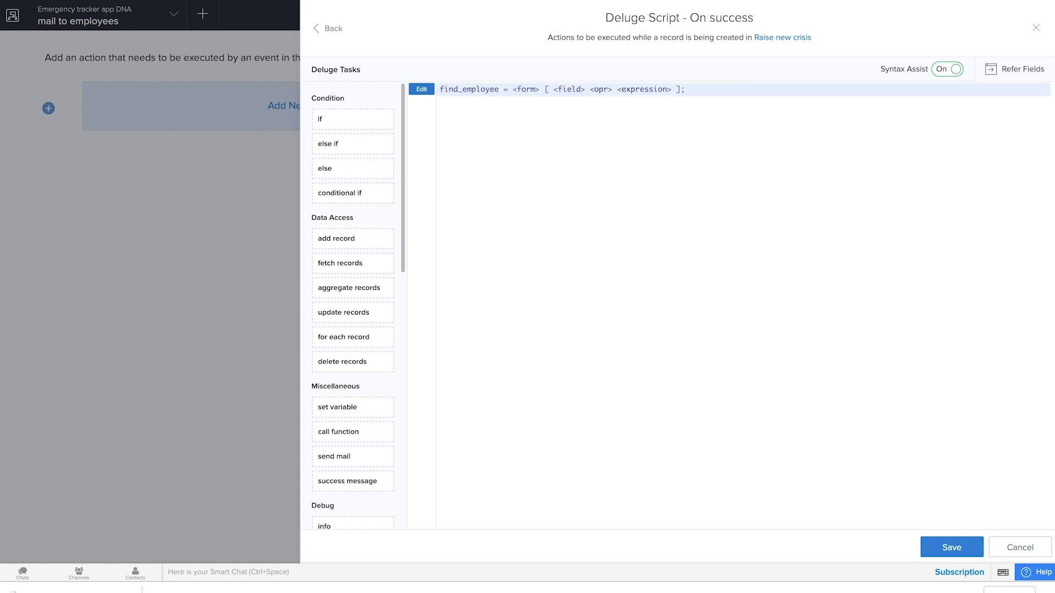
pyautogui.click(526, 89)
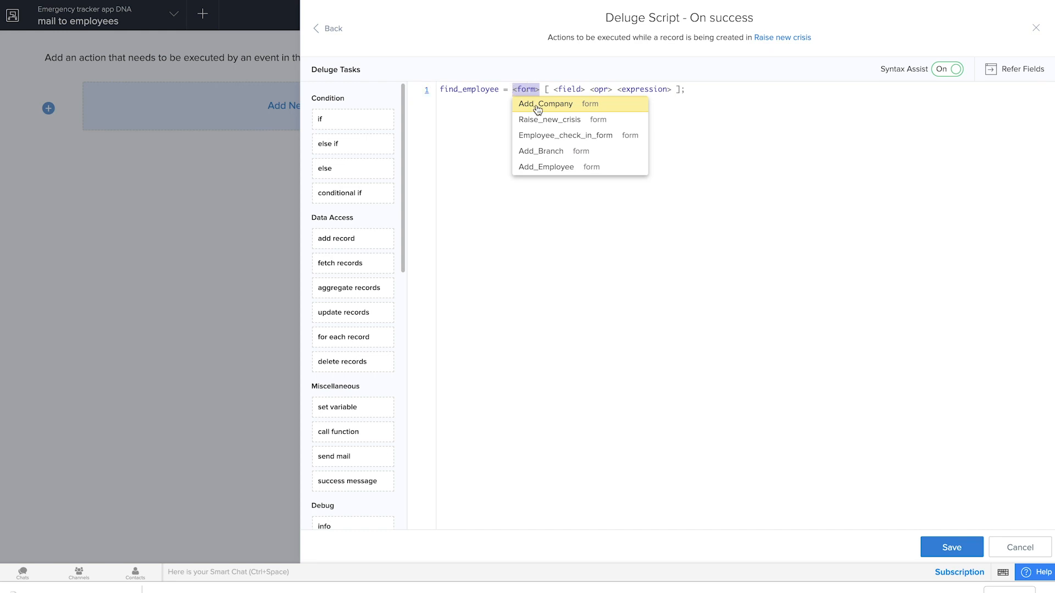
pyautogui.click(548, 171)
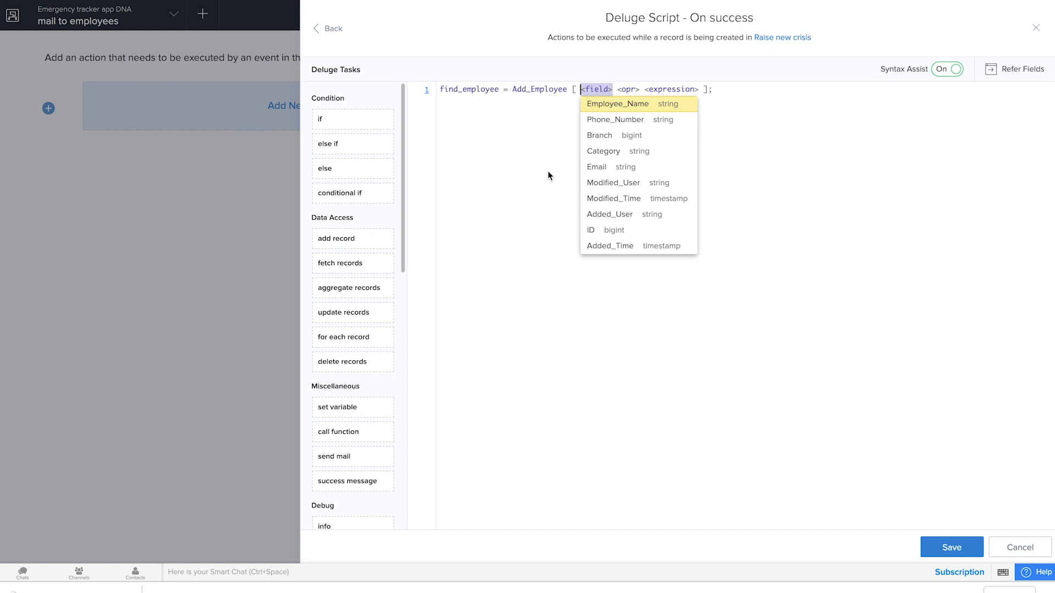
# Step: Set the fetch criteria so that Branch == input.Select_Branch
pyautogui.click(616, 140)
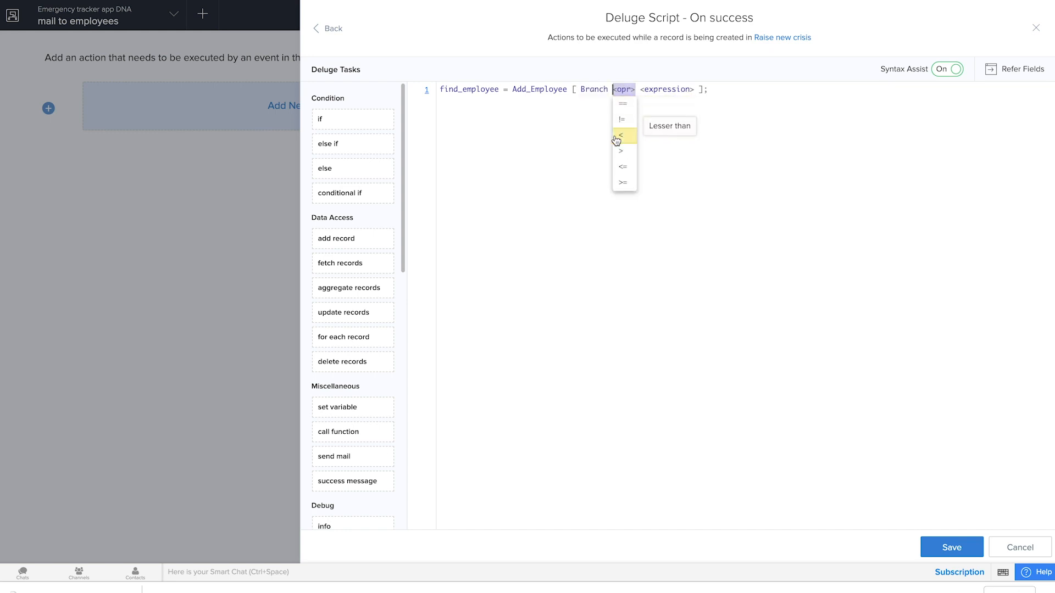
pyautogui.click(624, 105)
pyautogui.write('input.')
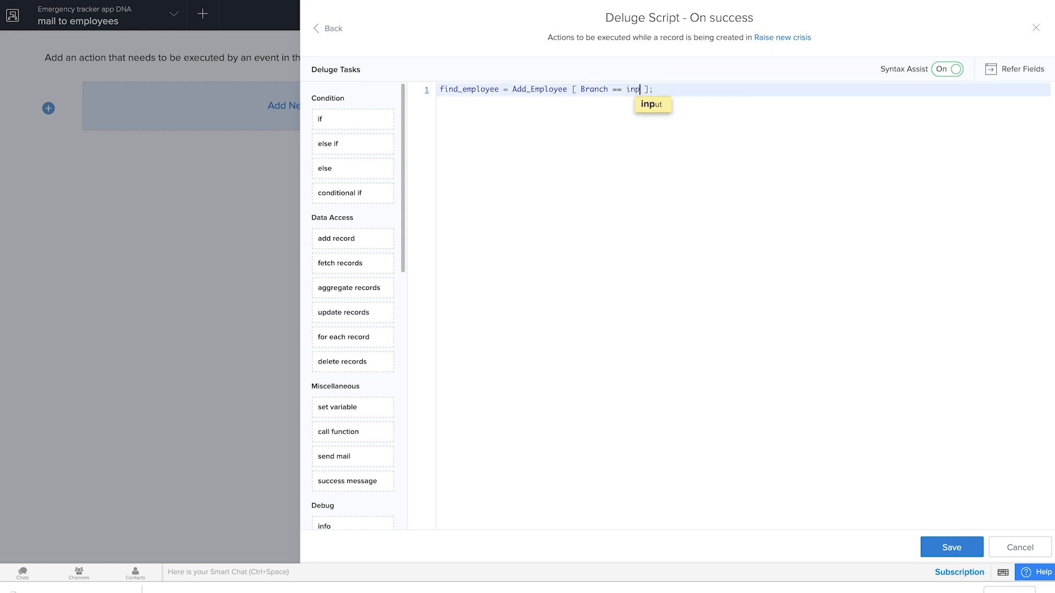
pyautogui.click(684, 105)
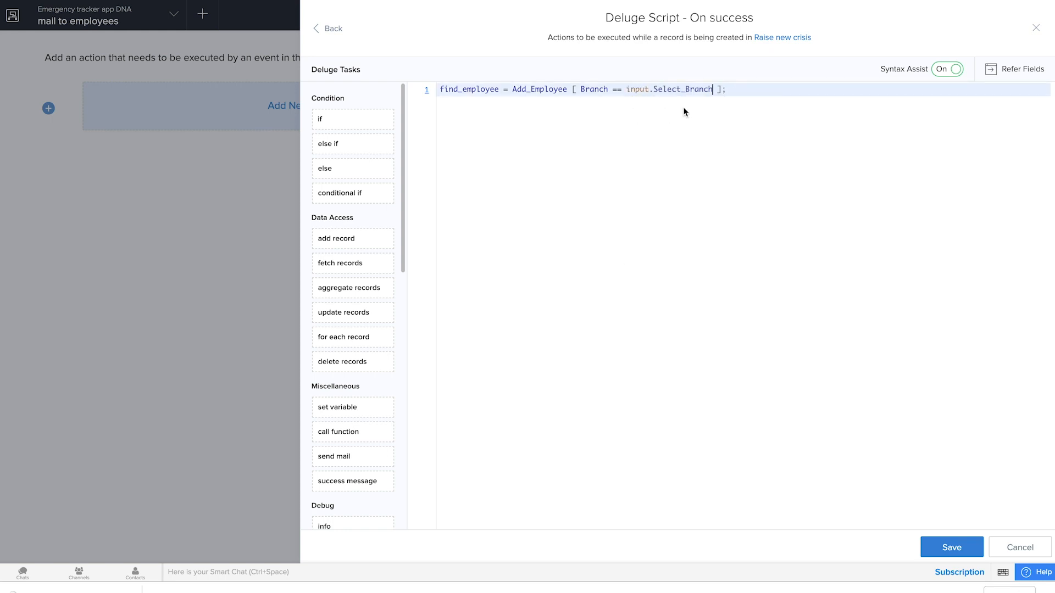
# Step: Append .Email.getall().tolist() after the fetch criteria to collect the matching employees' email addresses as a list
pyautogui.click(722, 89)
pyautogui.write('.')
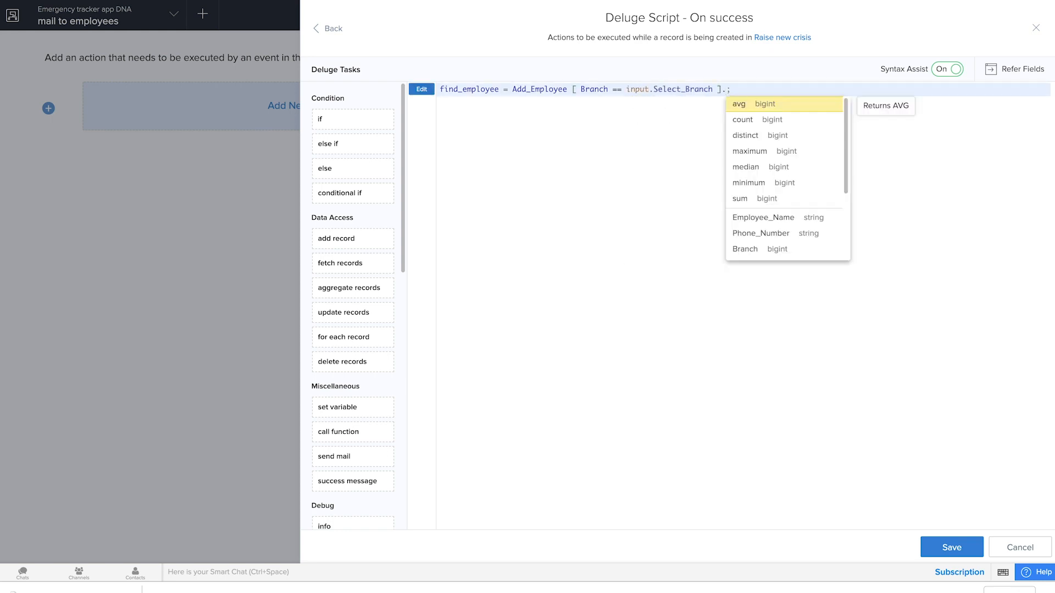
pyautogui.scroll(-1, 754, 235)
pyautogui.click(754, 245)
pyautogui.write('.getall')
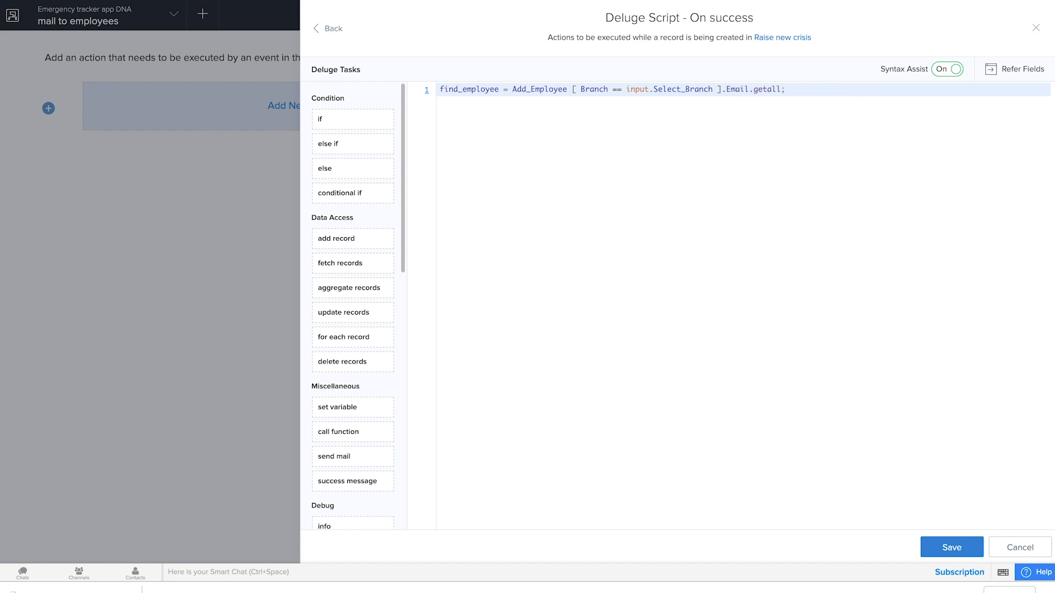
pyautogui.write('().tolist()')
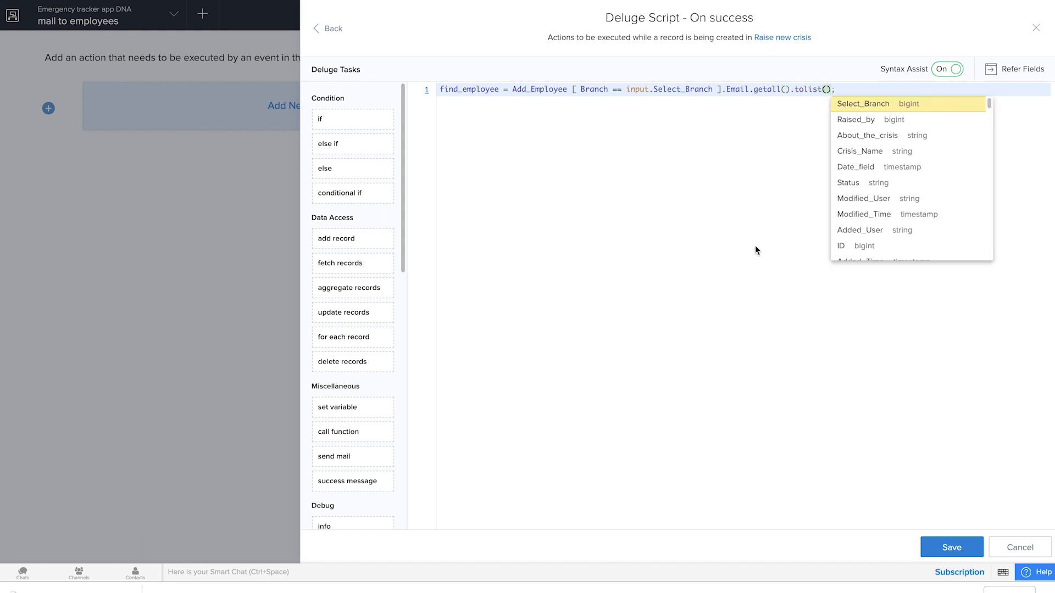
pyautogui.click(693, 345)
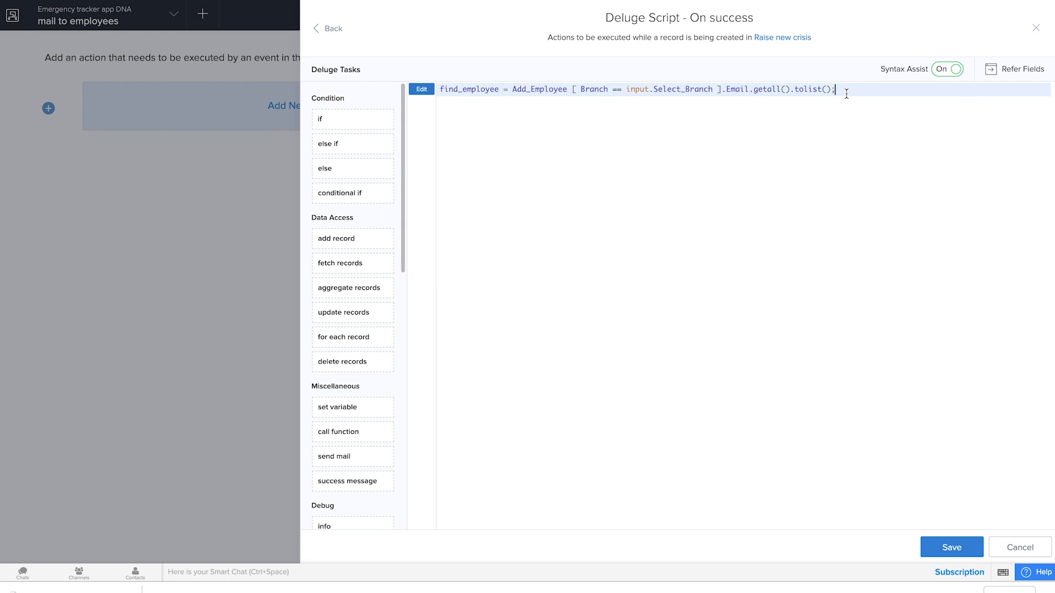
pyautogui.press('Return')
pyautogui.press('Return')
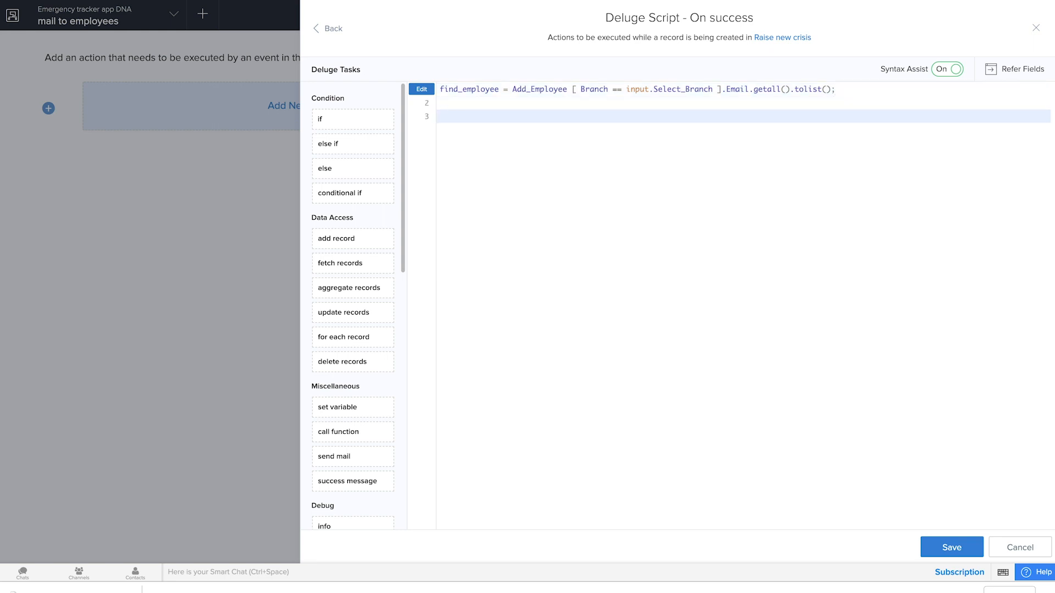
pyautogui.write('url = "')
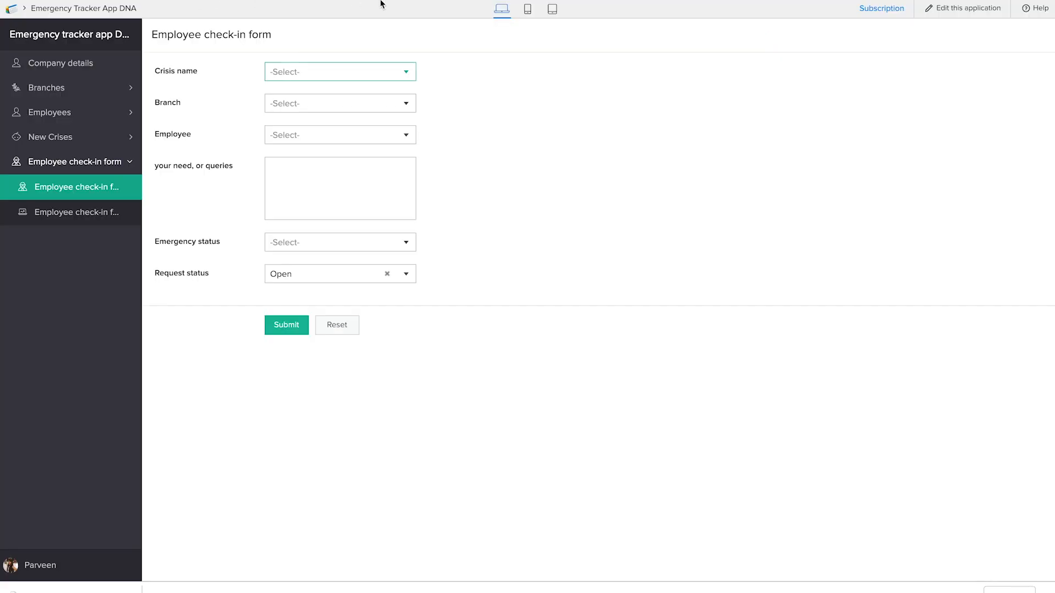
pyautogui.click(190, 0)
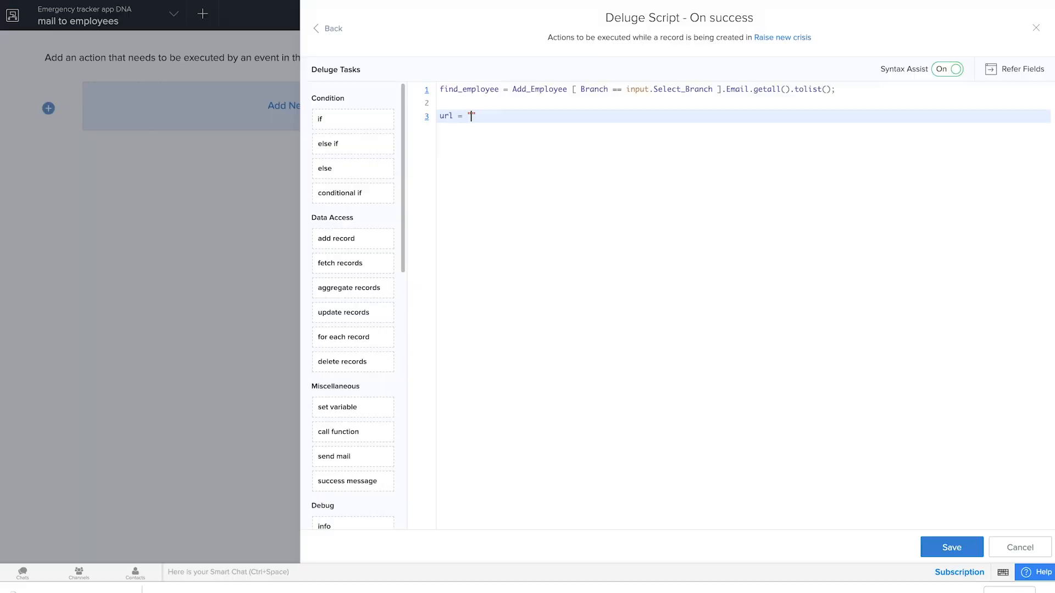
pyautogui.write('"https://app.zohocreator.com" ')
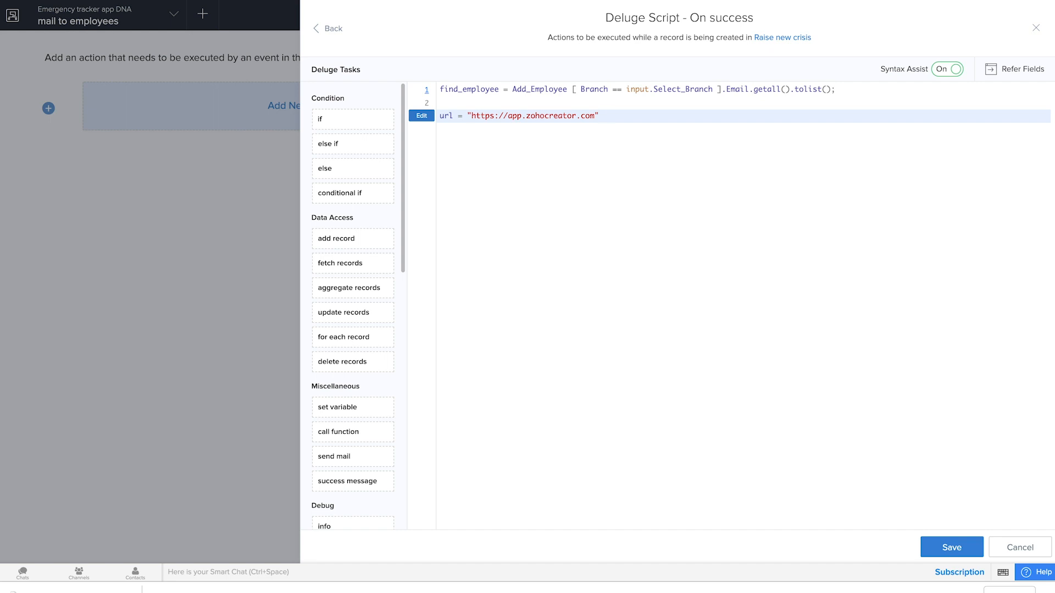
pyautogui.write('+ zoho.a')
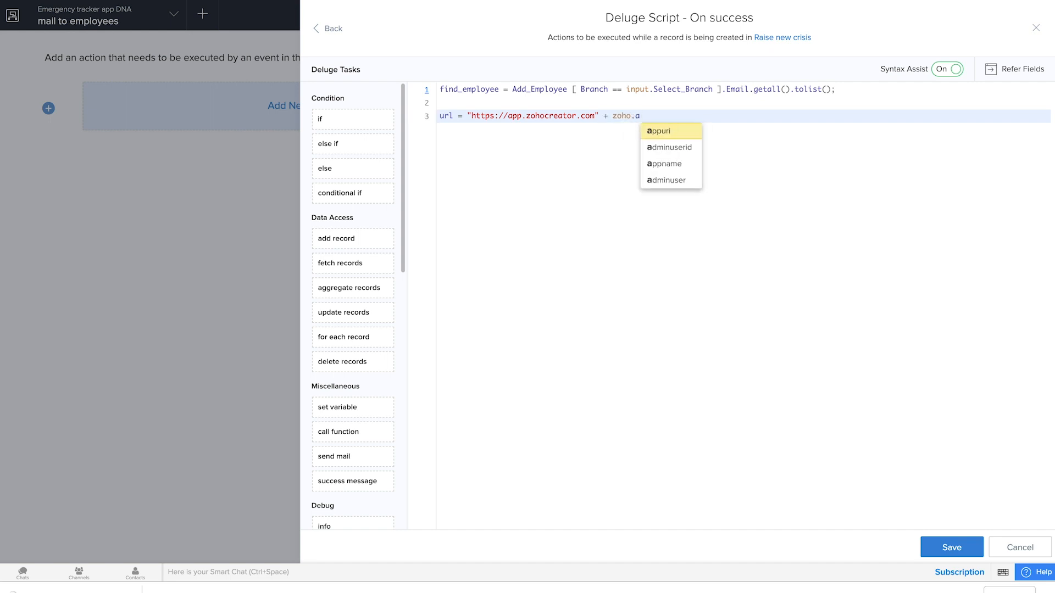
# Step: Concatenate zoho.appuri to the base address in the url variable
pyautogui.click(661, 132)
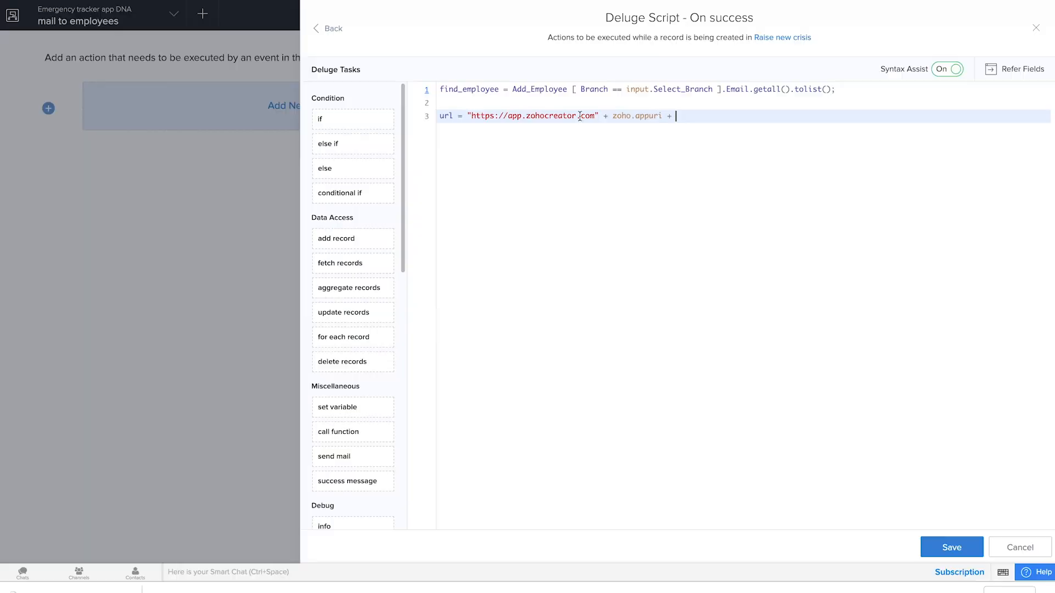
# Step: Append the form link "#Form:Employee_check_in_form" to the url variable's concatenation and end the statement with a semicolon
pyautogui.write('"')
pyautogui.write('#Form:Employee_check_in_form')
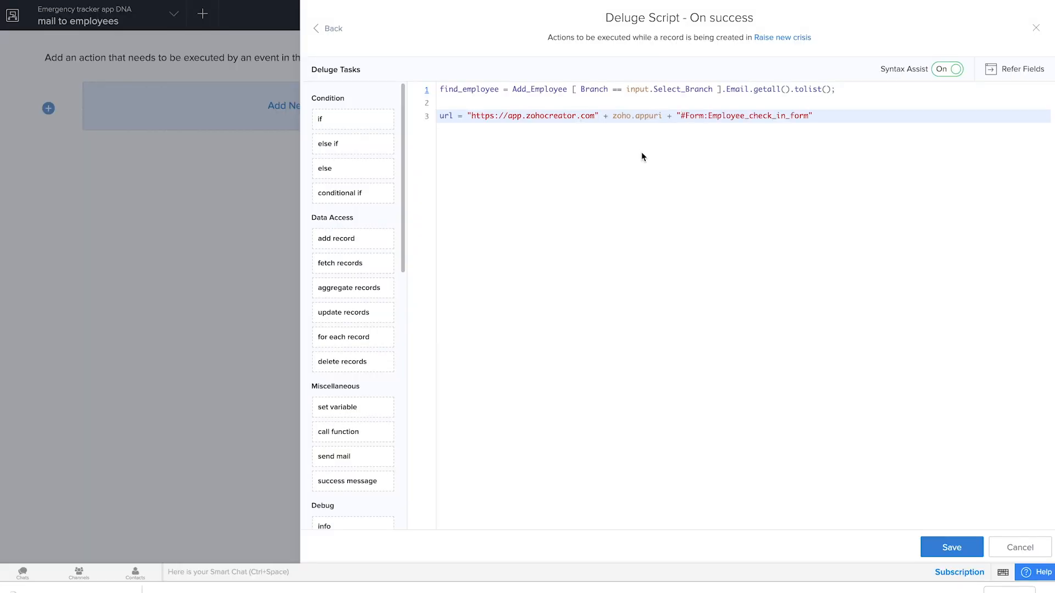
pyautogui.click(827, 118)
pyautogui.write(';')
# Step: Add a sendmail task on line 5 with zoho.adminuserid as the sender and find_employee as the recipient
pyautogui.press('Return')
pyautogui.press('Return')
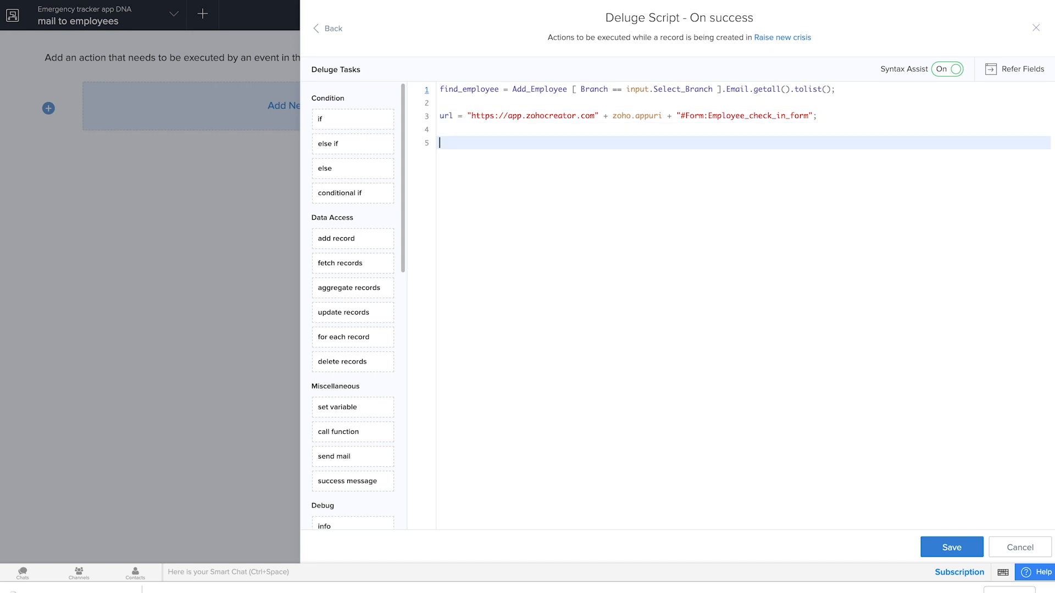
pyautogui.write('send')
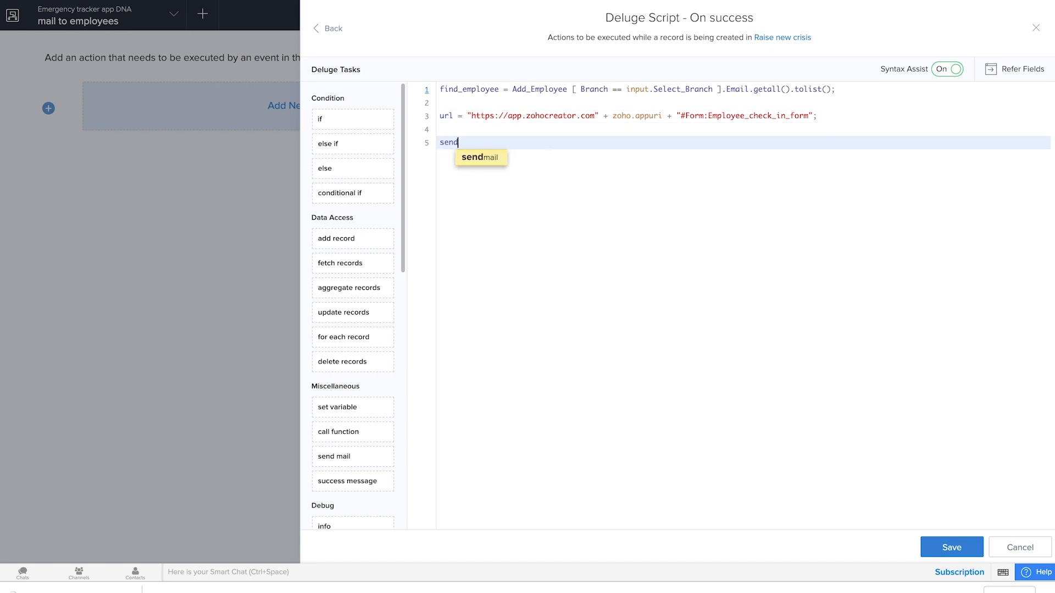
pyautogui.press('Return')
pyautogui.click(512, 168)
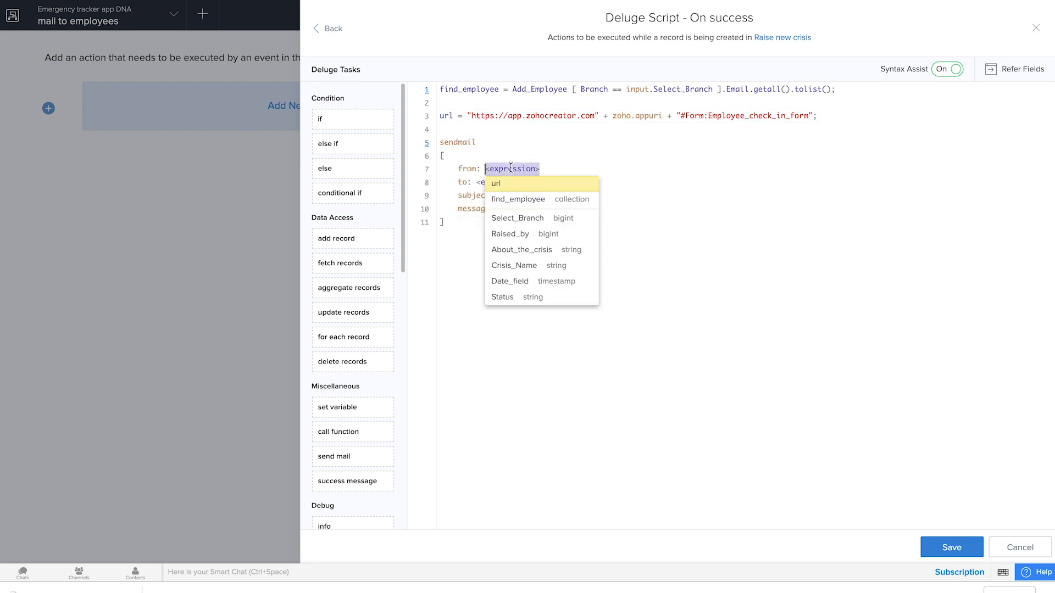
pyautogui.write('zoho.')
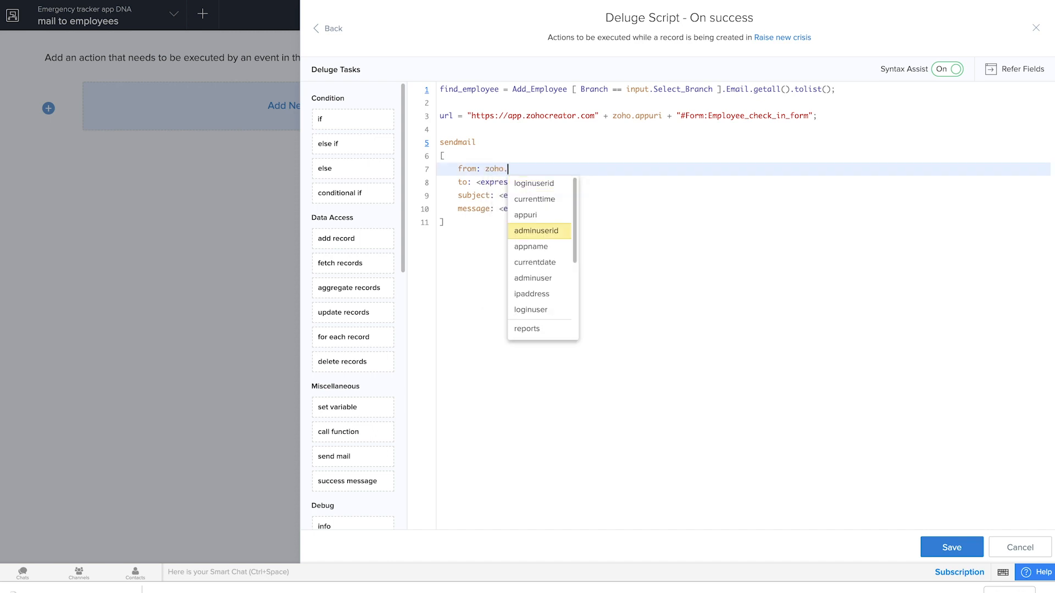
pyautogui.click(538, 235)
pyautogui.click(504, 185)
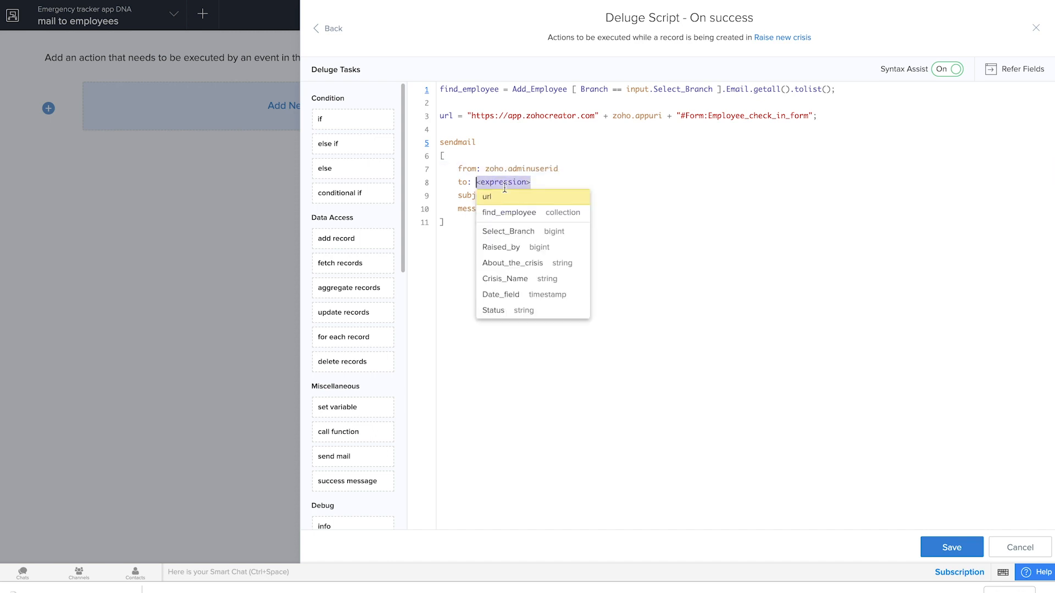
pyautogui.click(520, 213)
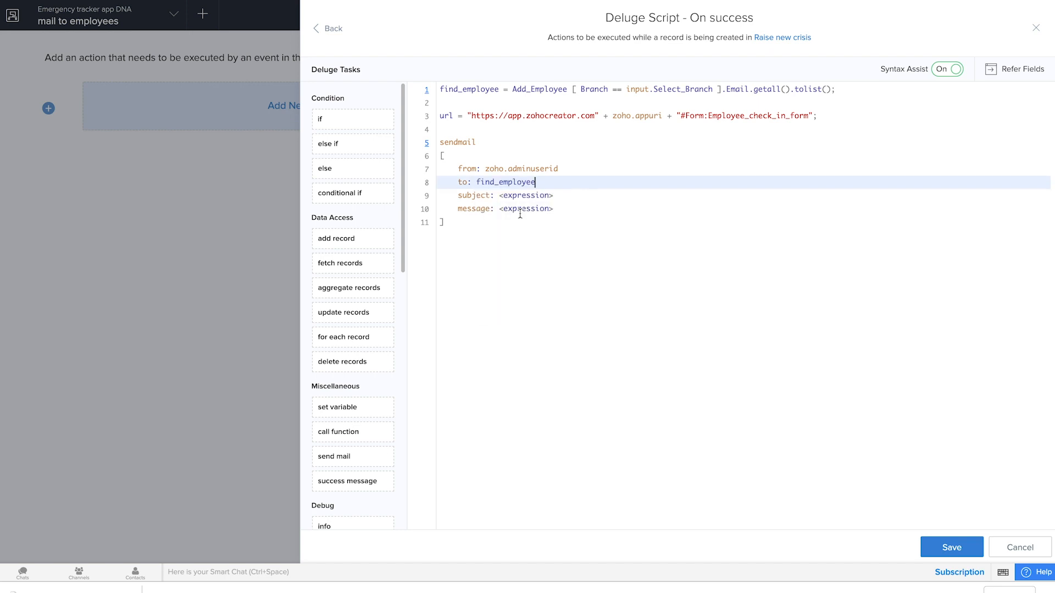
# Step: Set the mail subject to "Emergency check in for your branch"
pyautogui.click(514, 195)
pyautogui.write('"Emer')
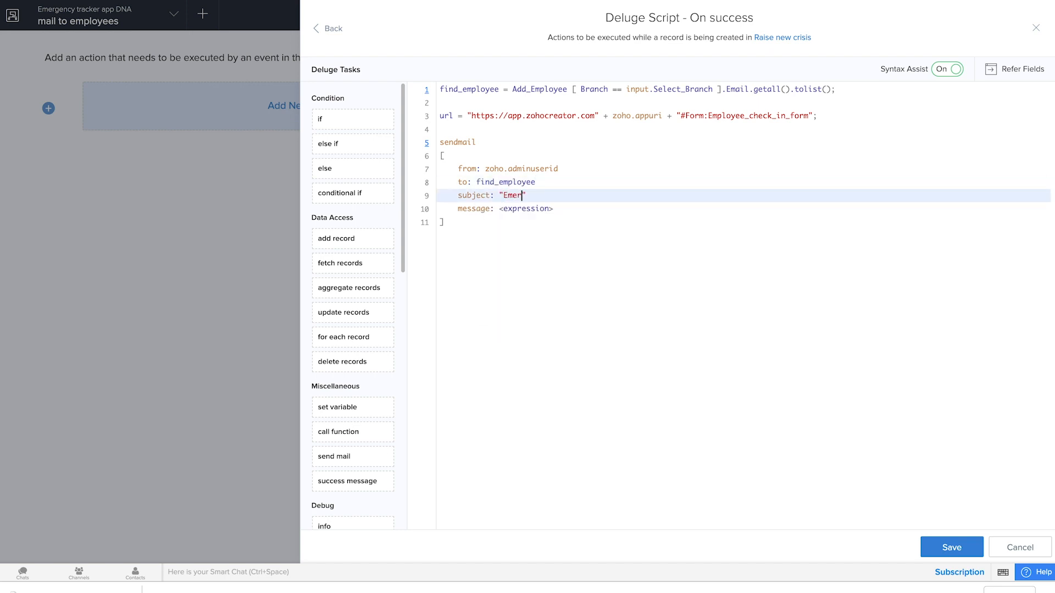
pyautogui.write('gency check in for your branch')
# Step: Begin the mail message with the text "A new crisis has been reported in your company branch"
pyautogui.click(527, 209)
pyautogui.write('"')
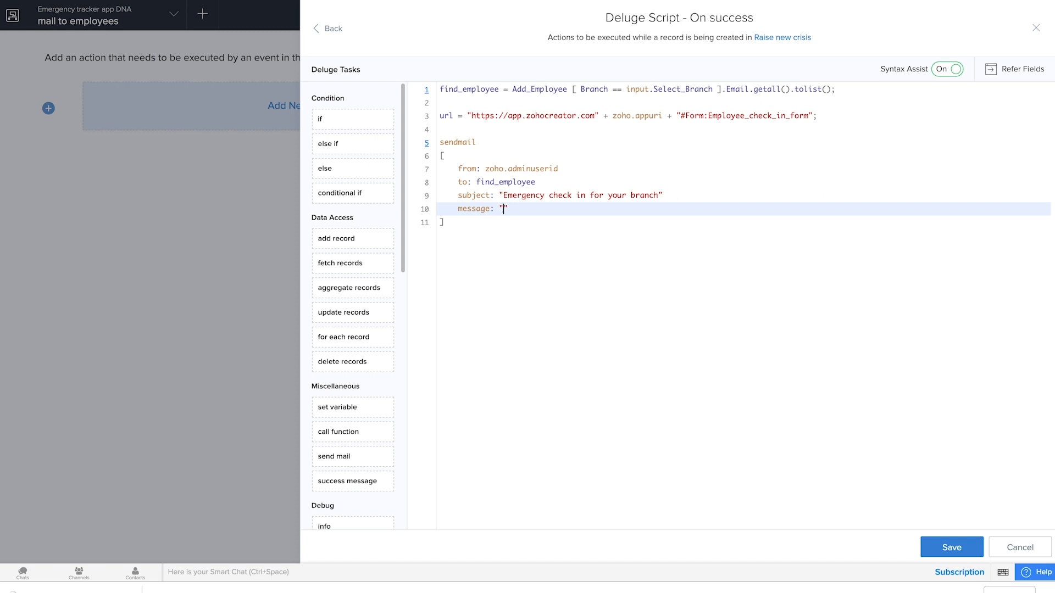
pyautogui.write('A new crisis has been reported in your company ')
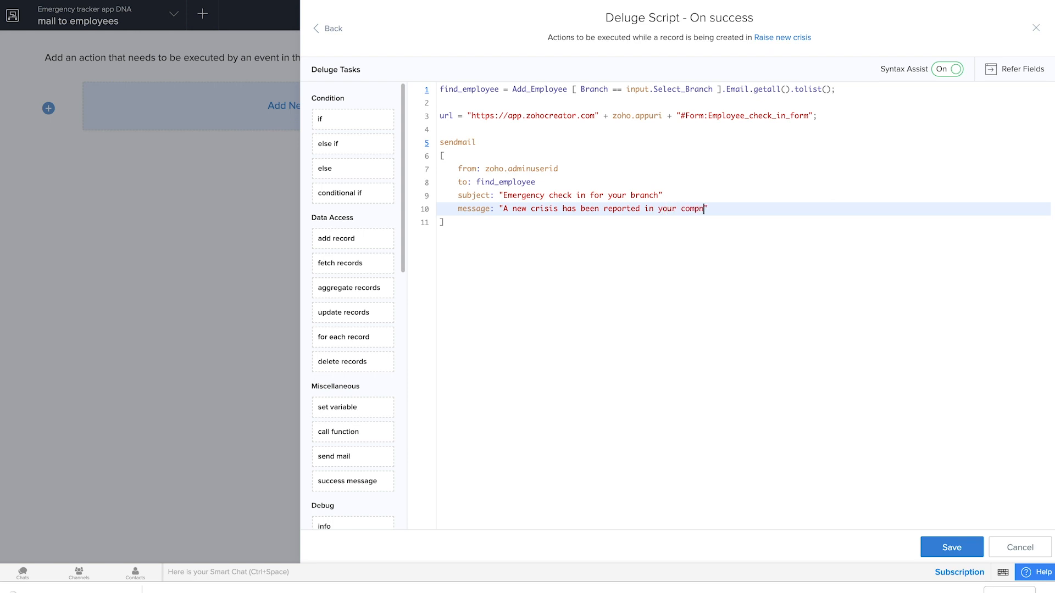
pyautogui.write('branch ,a href=" =')
# Step: Extend the message with ,a href=" + url + "> so it includes the url variable as the link address
pyautogui.press('BackSpace')
pyautogui.write('+b')
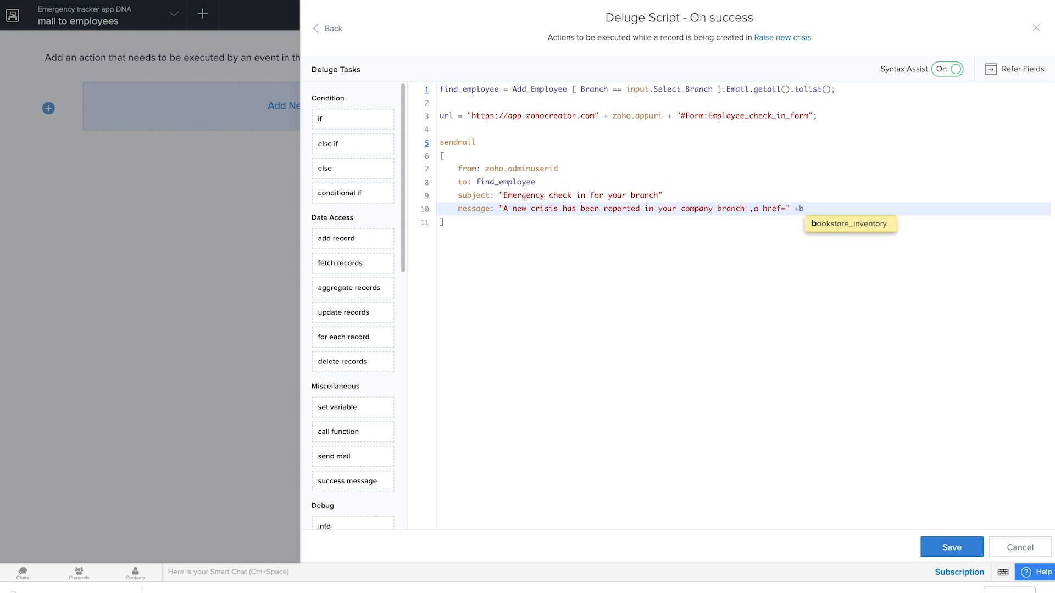
pyautogui.press('BackSpace')
pyautogui.write('url')
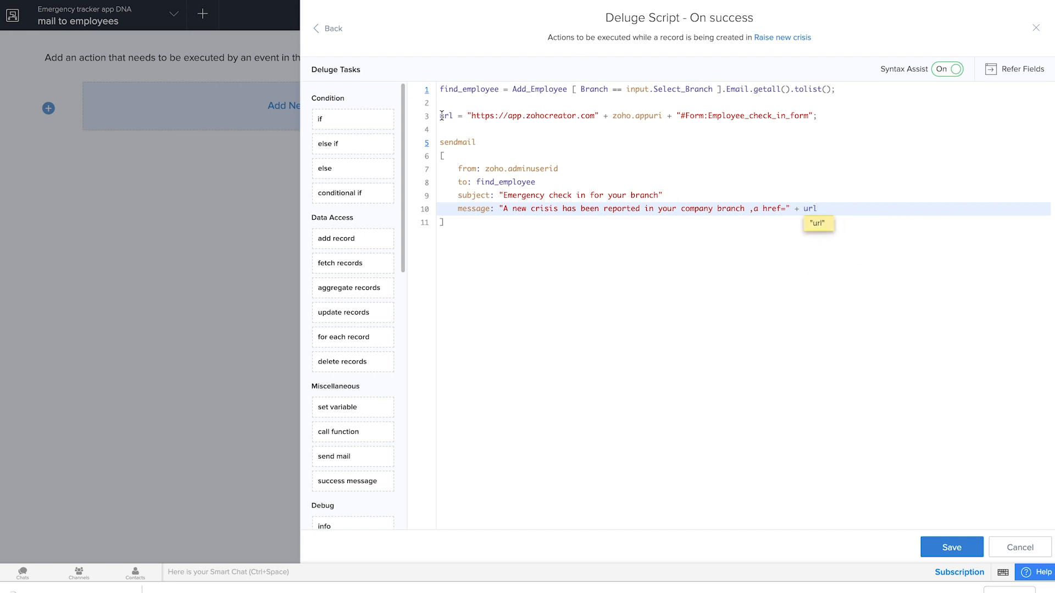
pyautogui.press('Escape')
pyautogui.write('+ ".')
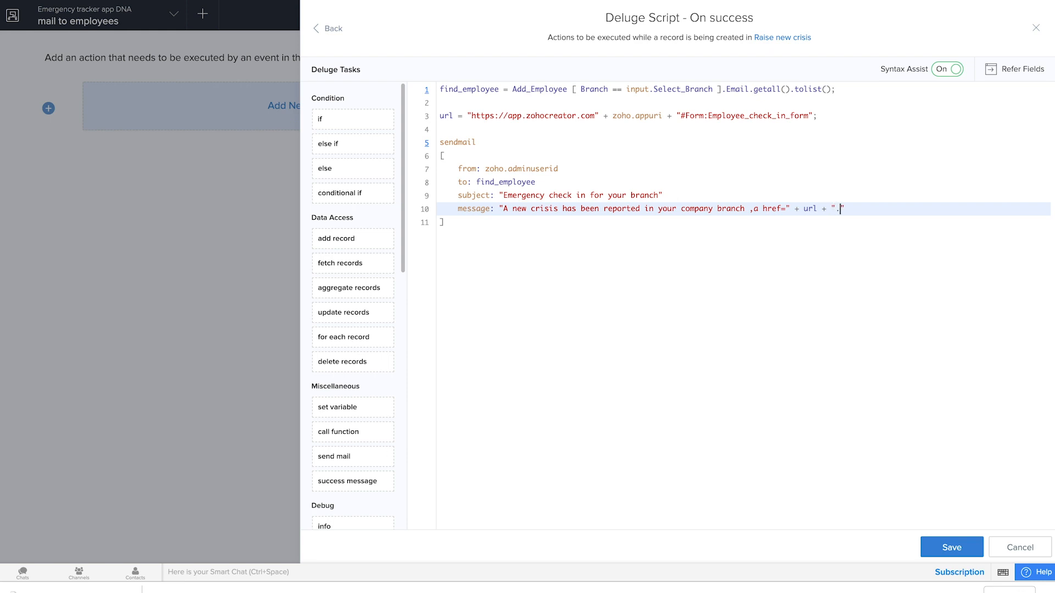
pyautogui.write('> Click here to check in your status')
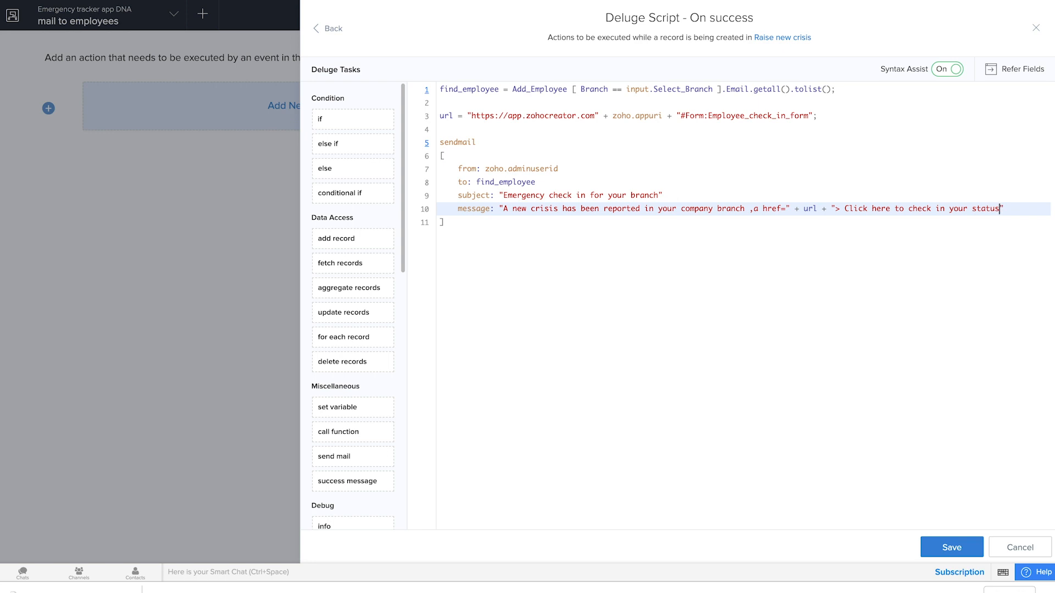
pyautogui.write(' <a')
# Step: Complete the message with the link text "Click here to check in your status" and a closing </a> tag
pyautogui.press('BackSpace')
pyautogui.write('/a>')
# Step: Save the Deluge script, close its editor and finish editing the mail to employees workflow
pyautogui.click(954, 546)
pyautogui.click(958, 549)
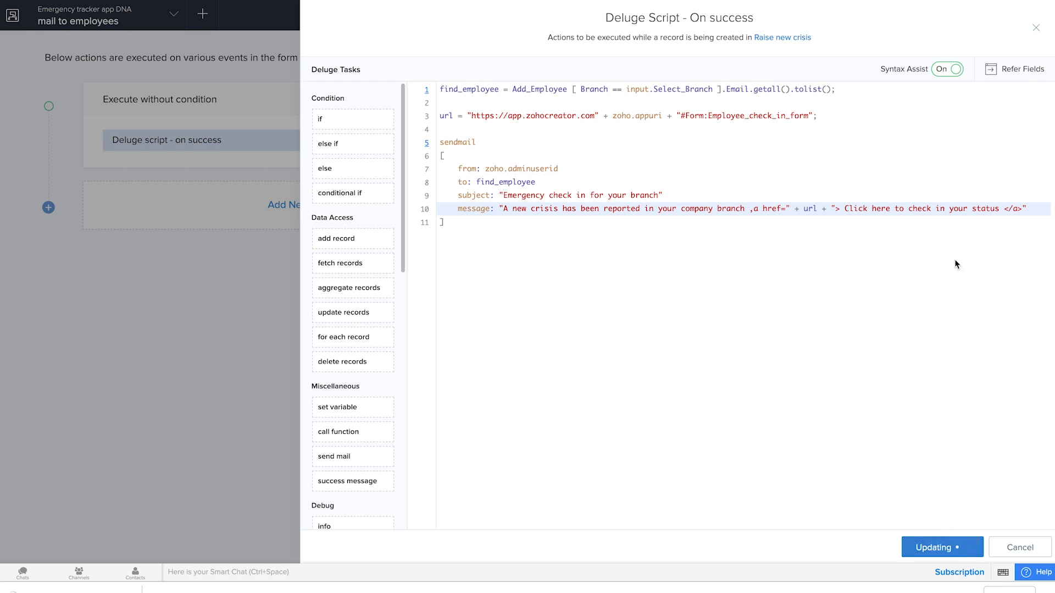
pyautogui.click(1035, 28)
pyautogui.click(1029, 11)
# Step: Switch to the live application, reload it and delete all existing records from the All New Crises report
pyautogui.click(88, 1)
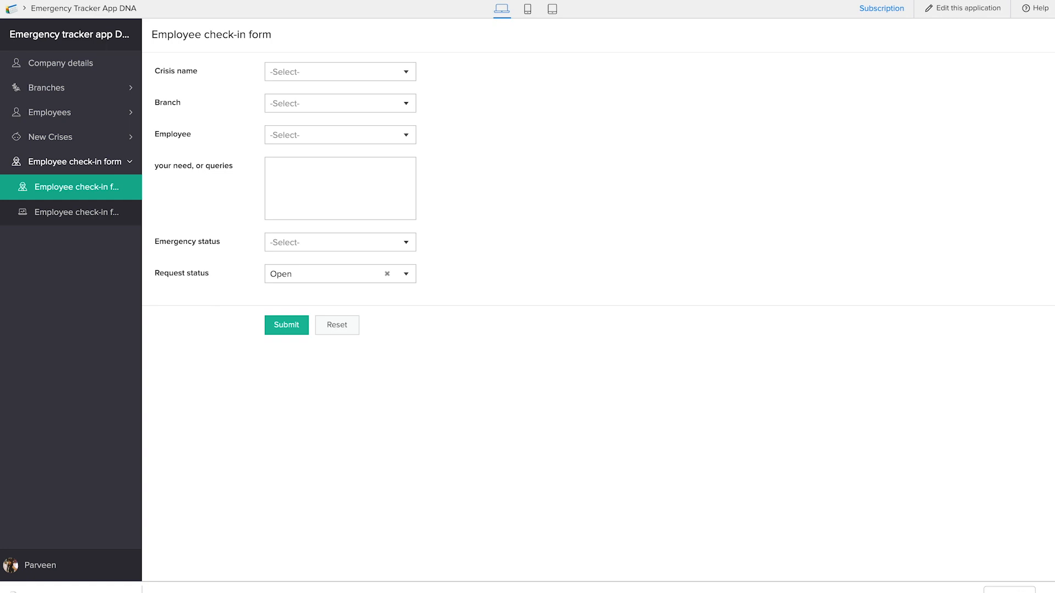
pyautogui.click(76, 7)
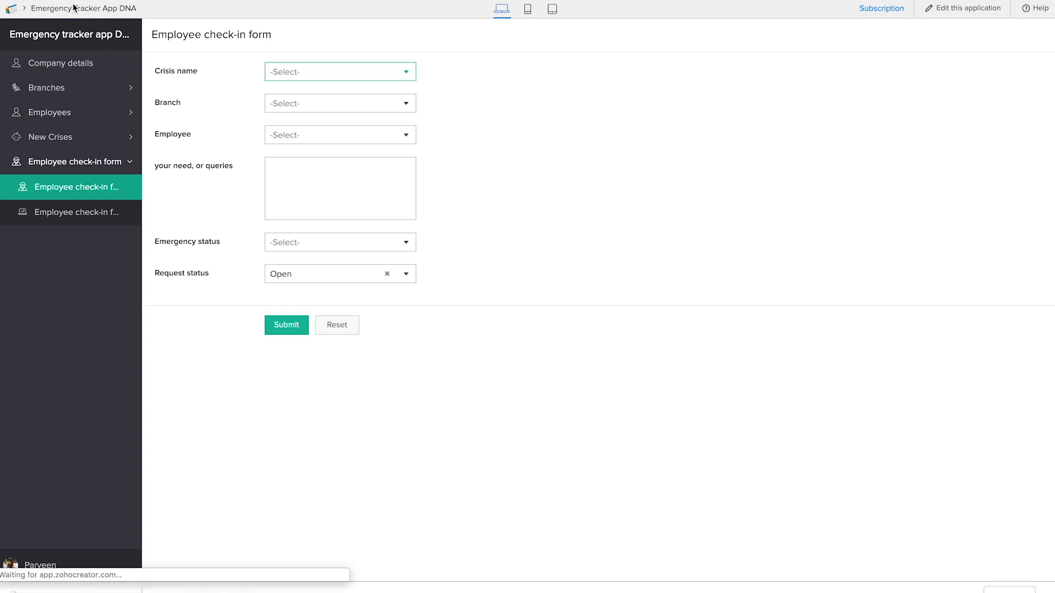
pyautogui.click(81, 137)
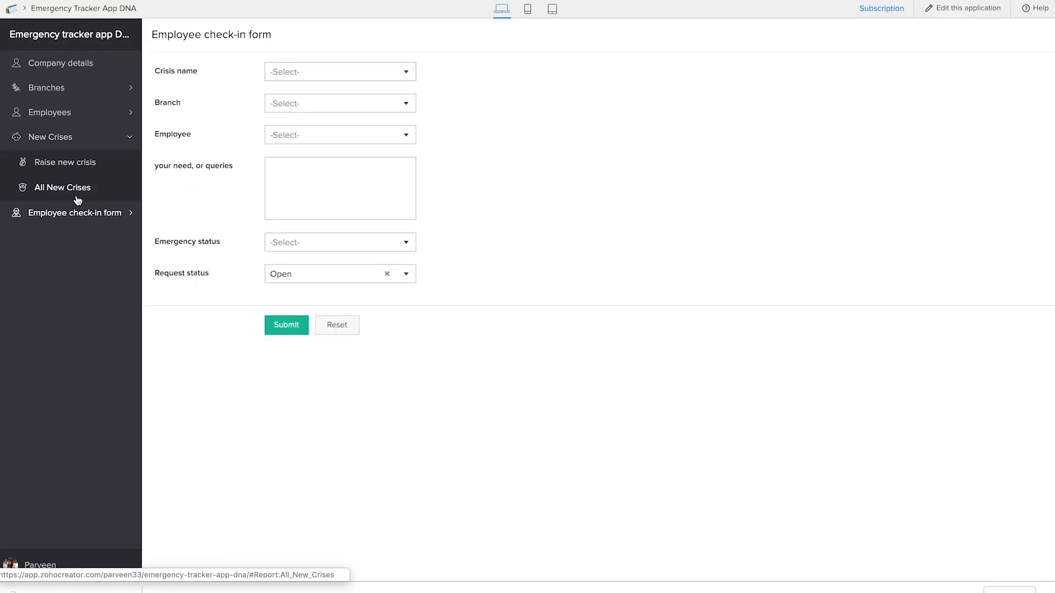
pyautogui.click(77, 200)
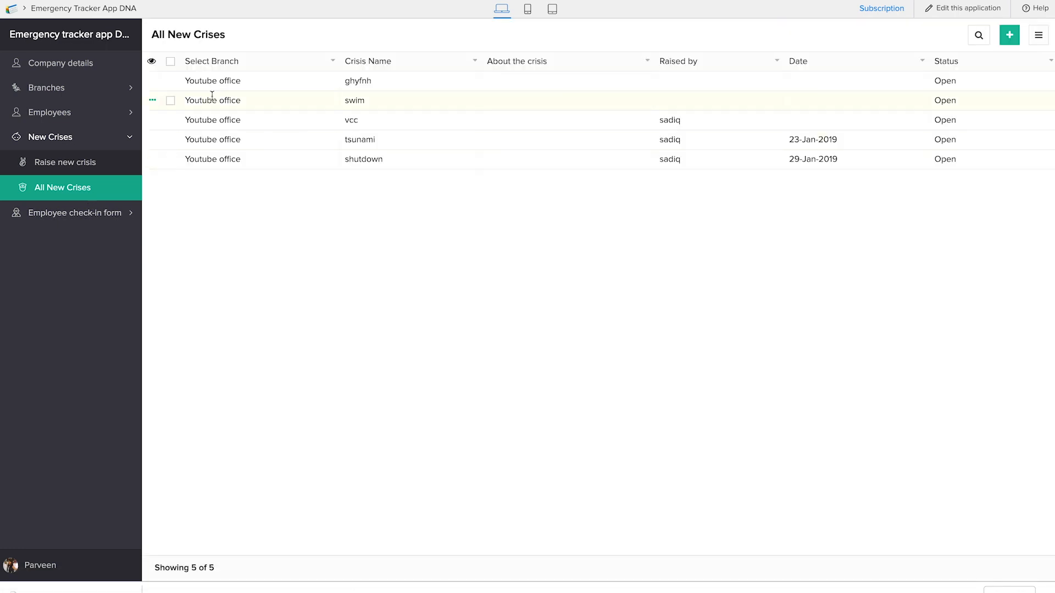
pyautogui.click(174, 61)
pyautogui.click(293, 36)
pyautogui.click(499, 324)
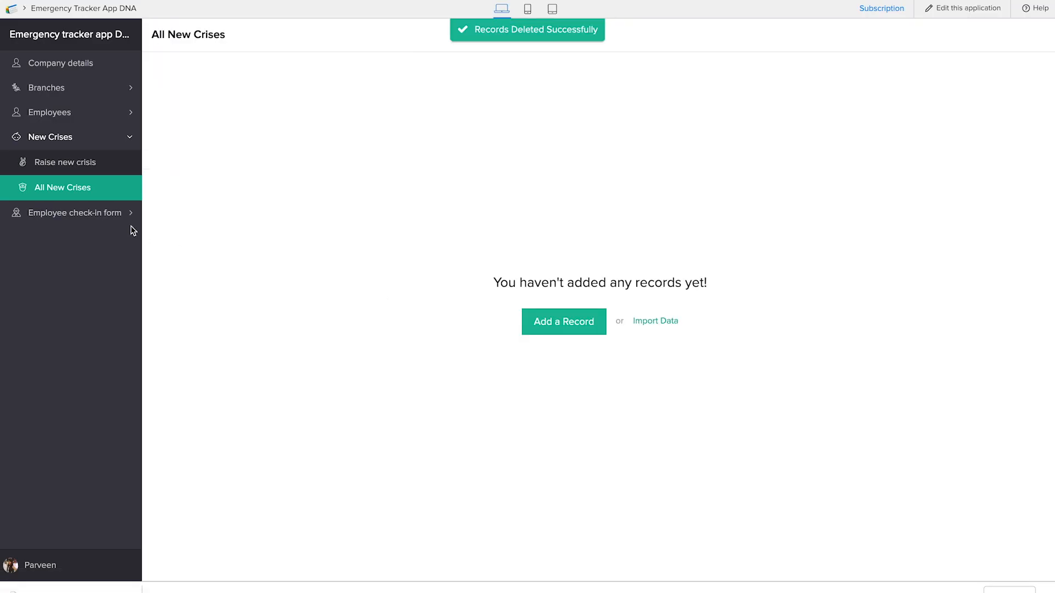
# Step: Start a new crisis for the Youtube office branch named Tsunami, described as "Damage and lives lost in the city"
pyautogui.click(50, 161)
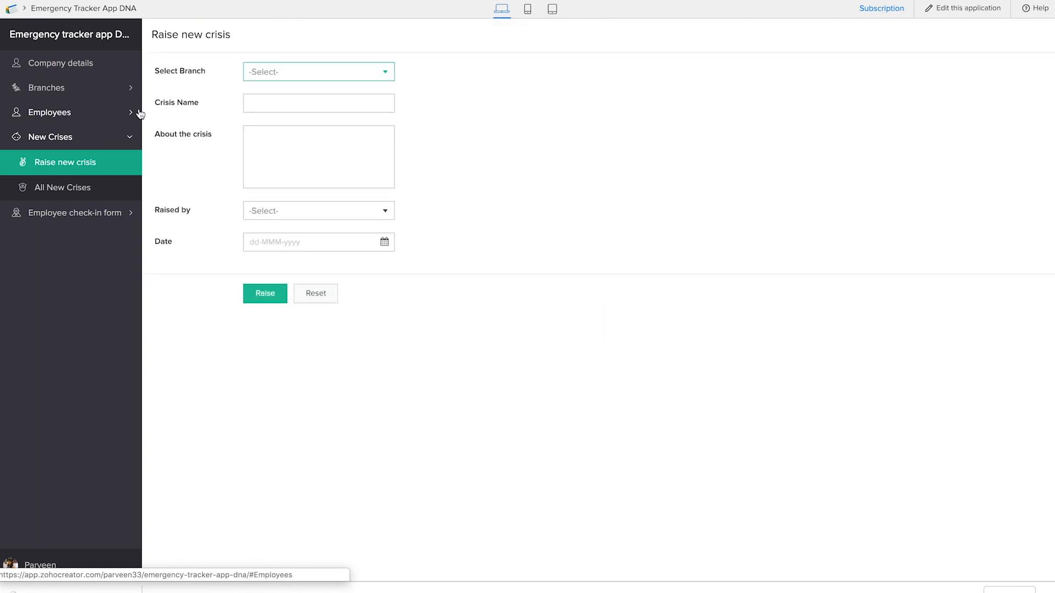
pyautogui.click(255, 79)
pyautogui.write('Tsunami')
pyautogui.click(277, 140)
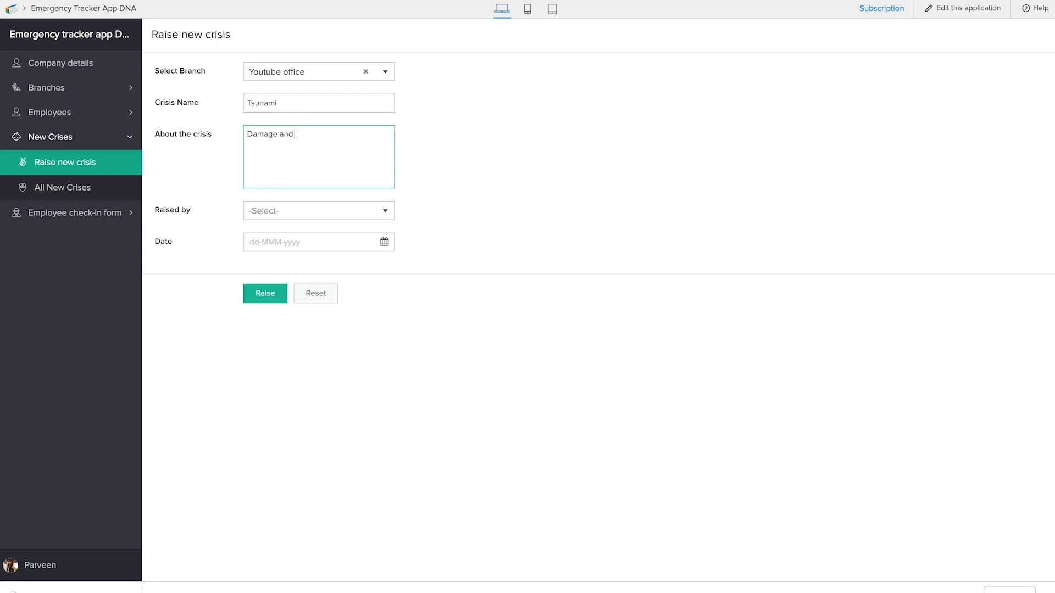
pyautogui.write('Damage and lives lost in trhe city')
# Step: Choose the available employee under Raised by, set the date to 23-Jan-2019 and raise the crisis
pyautogui.click(320, 210)
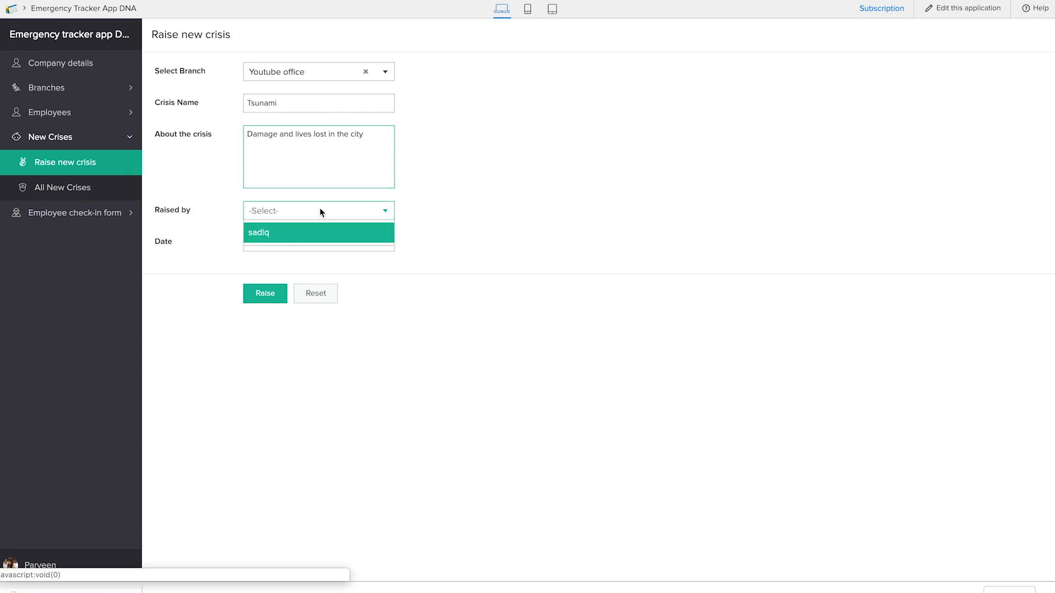
pyautogui.click(311, 236)
pyautogui.click(296, 237)
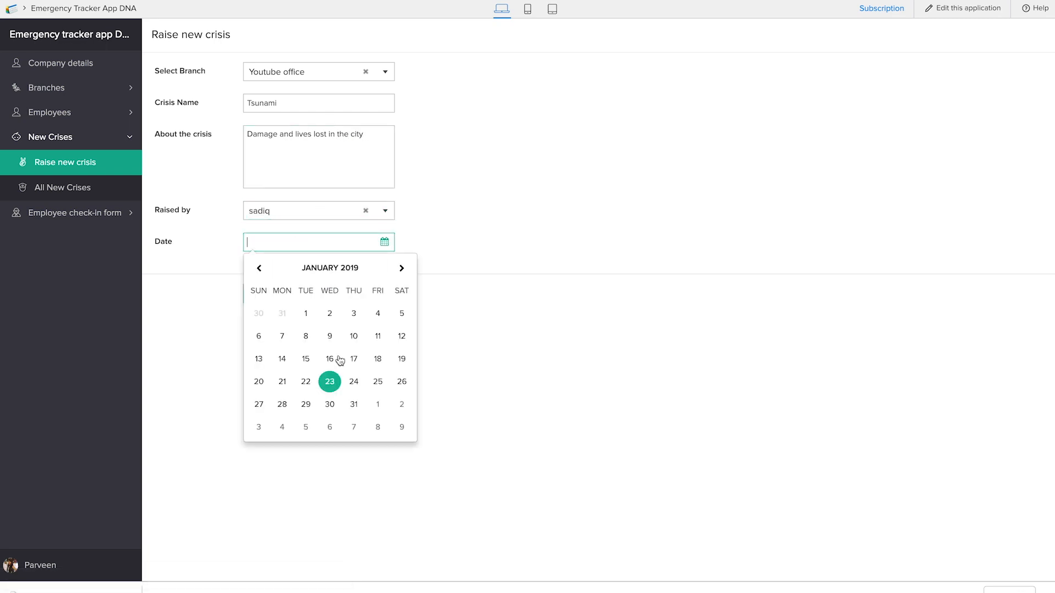
pyautogui.click(328, 383)
pyautogui.click(273, 293)
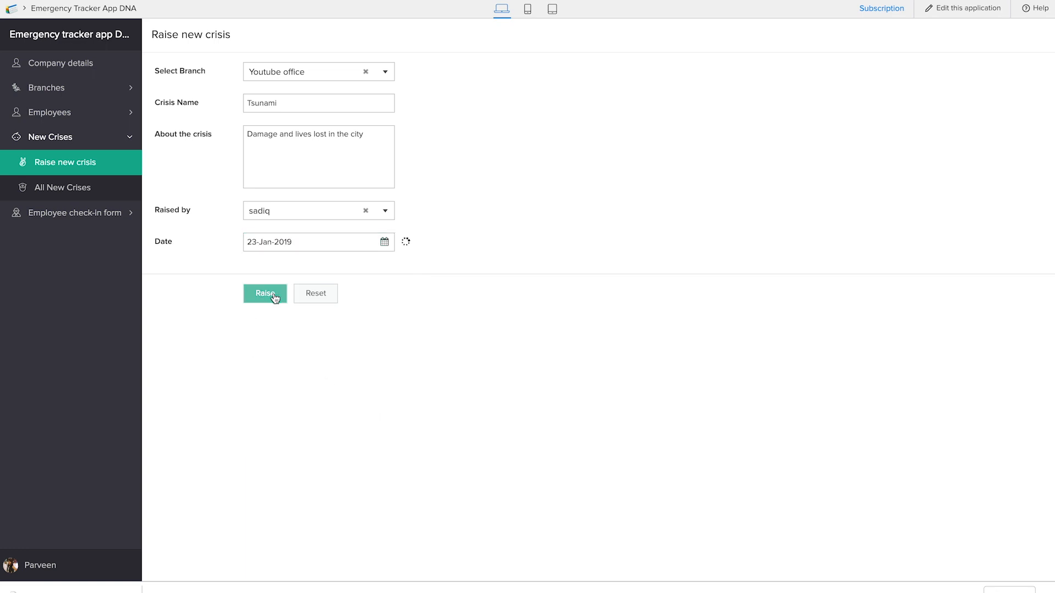
pyautogui.hotkey('ctrl', 't')
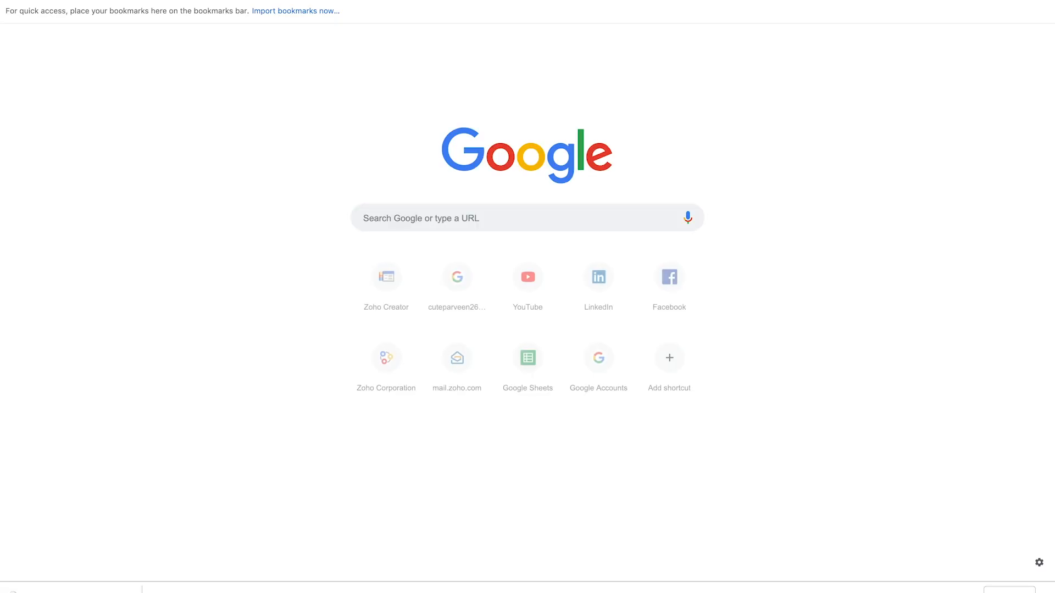
pyautogui.write('mail')
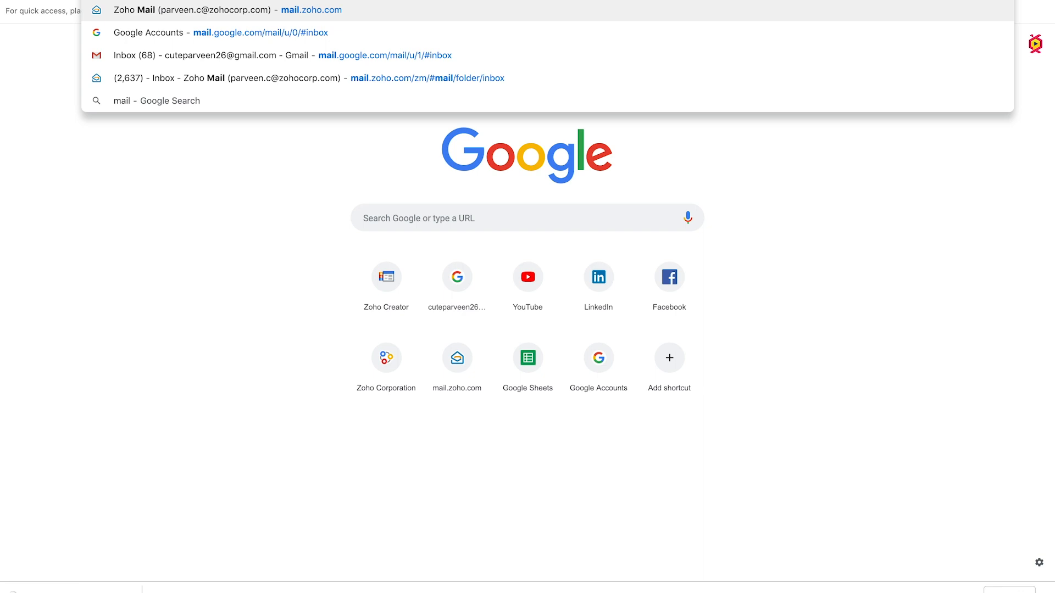
pyautogui.hotkey('ctrl', 'w')
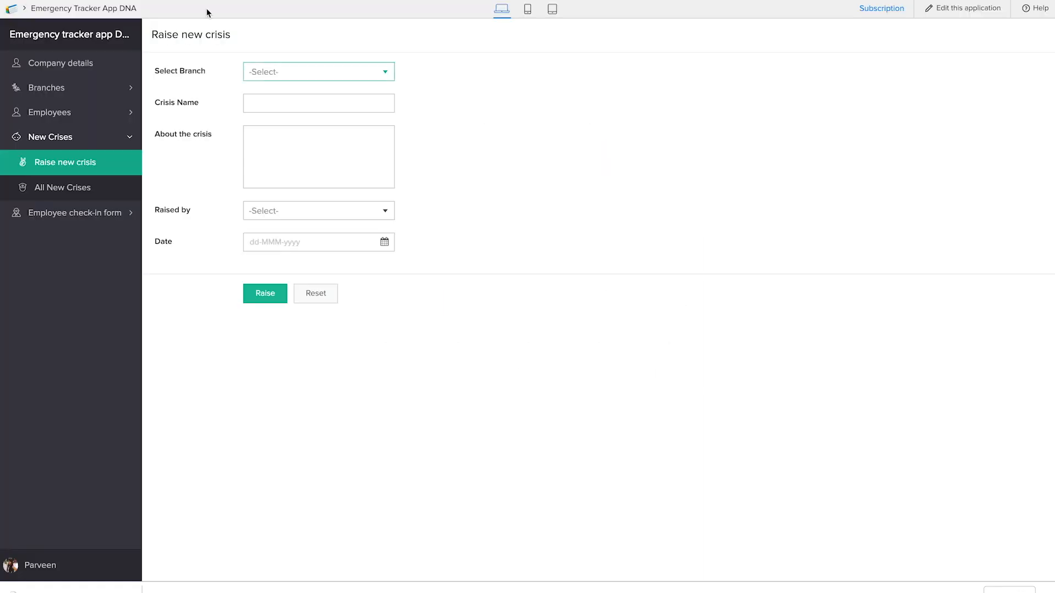
# Step: Check the email addresses in the All Employees report, and open the "Emergency check in for your branch" message in Zoho Mail
pyautogui.click(88, 112)
pyautogui.click(76, 162)
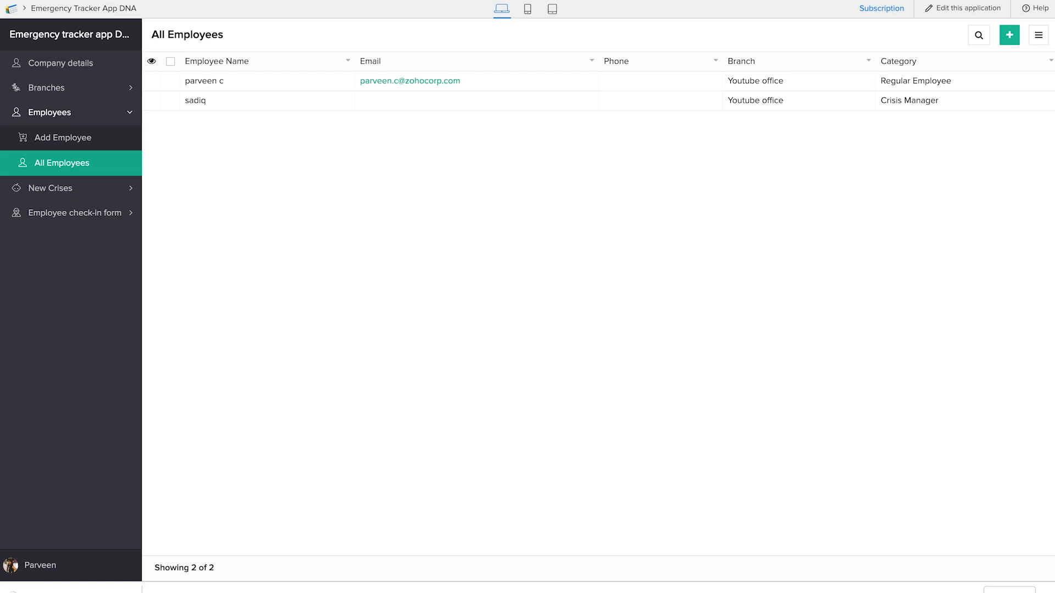
pyautogui.press('super+t')
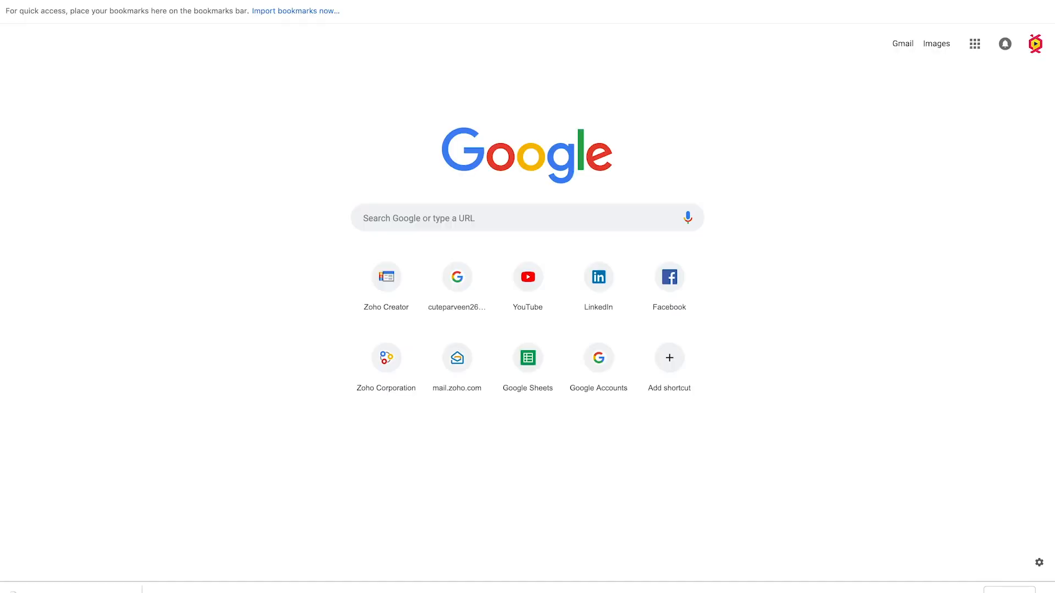
pyautogui.press('Return')
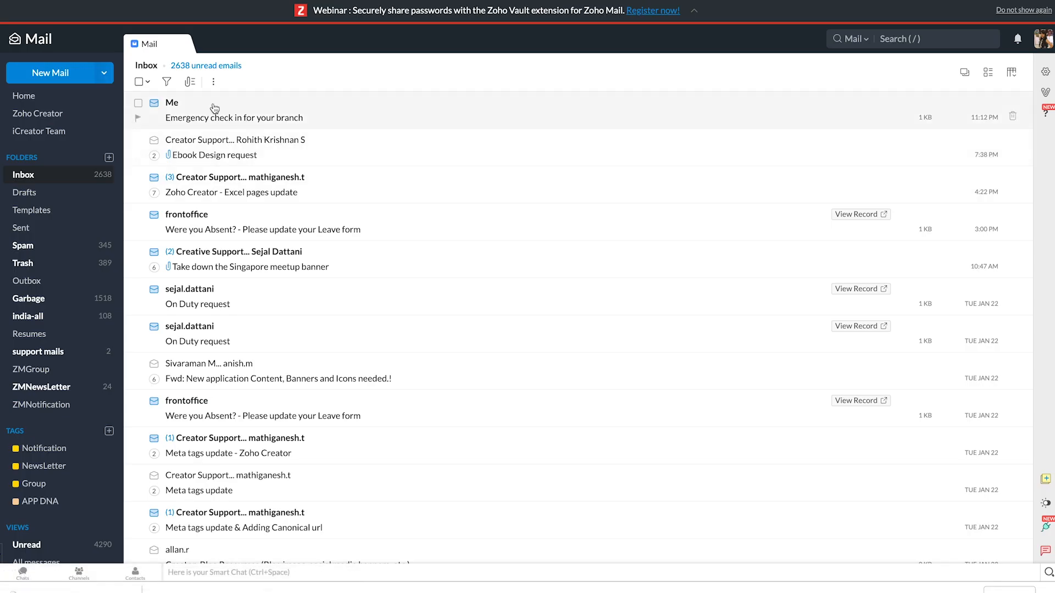
pyautogui.click(302, 125)
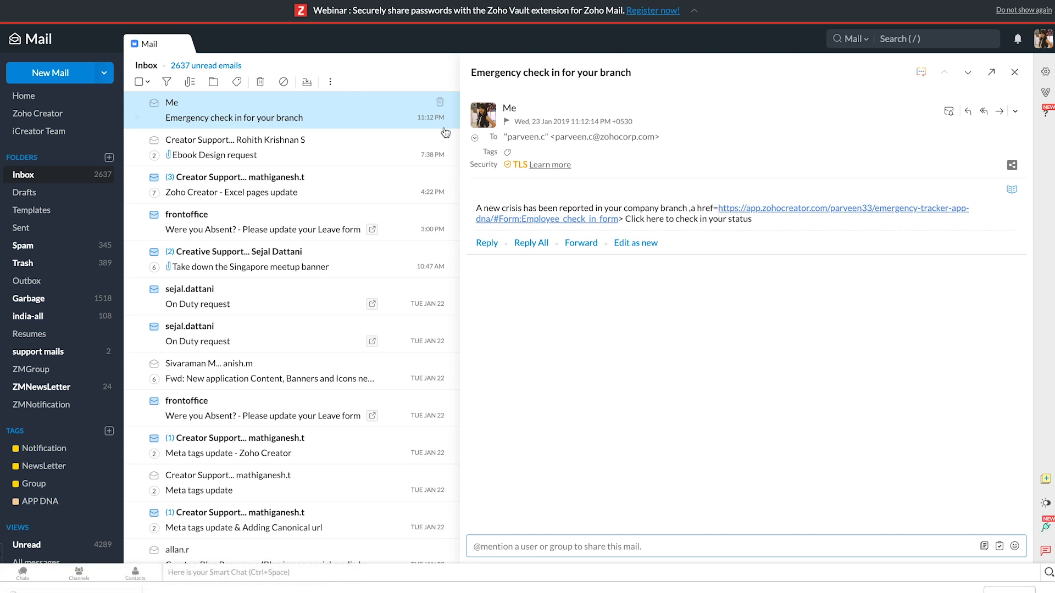
pyautogui.click(590, 222)
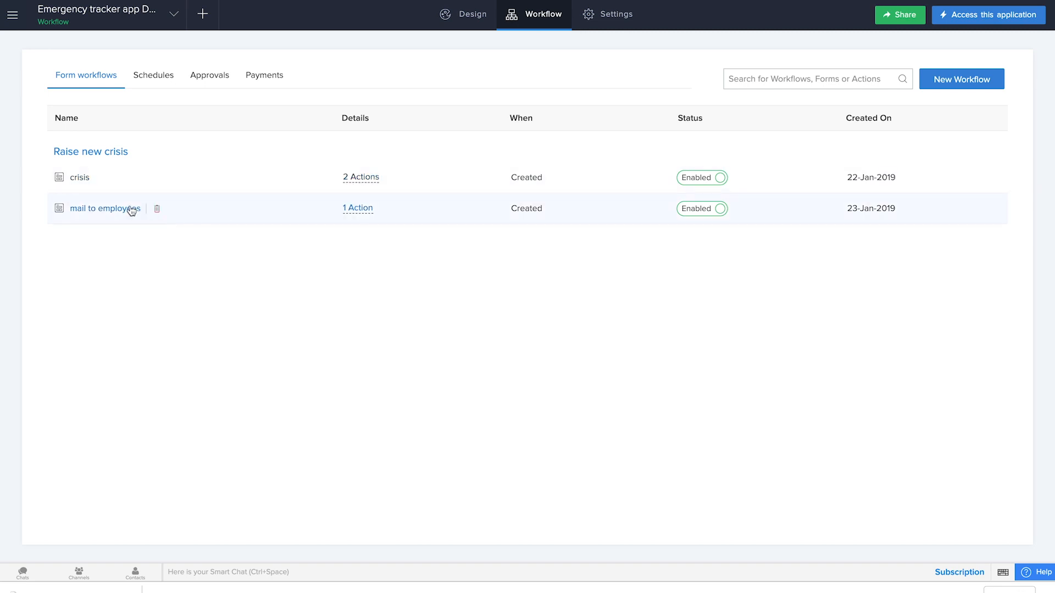
# Step: Correct the link tag in the mail to employees workflow's Deluge message to "<a href=" and update the script
pyautogui.click(130, 210)
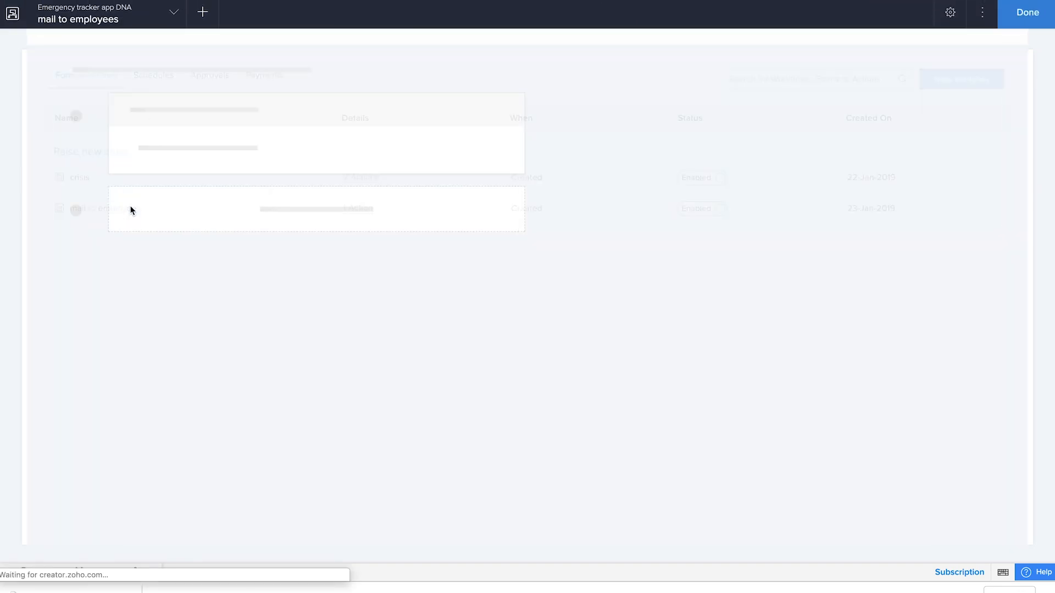
pyautogui.click(267, 144)
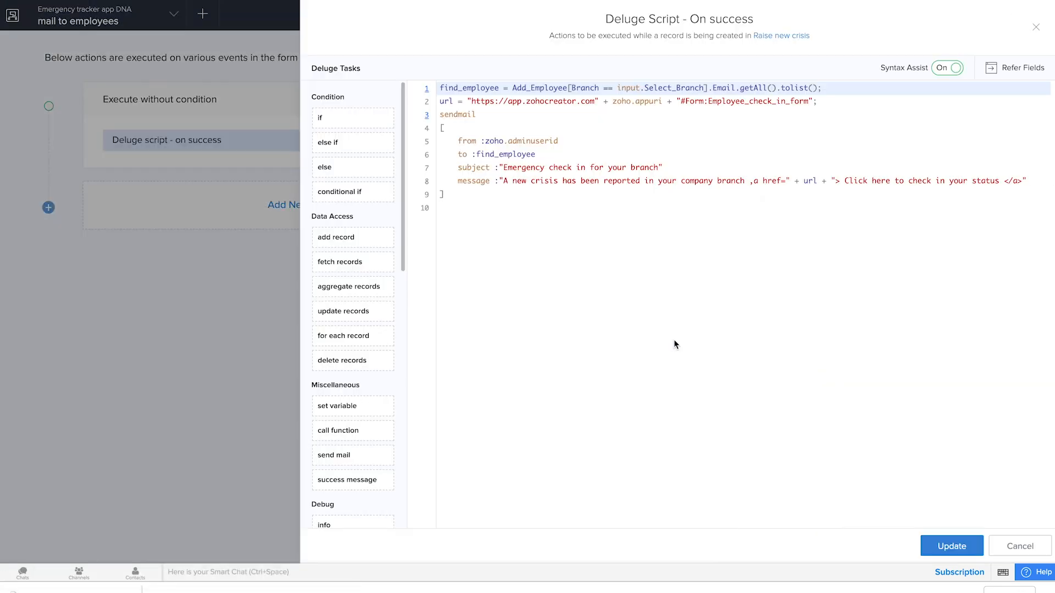
pyautogui.click(754, 183)
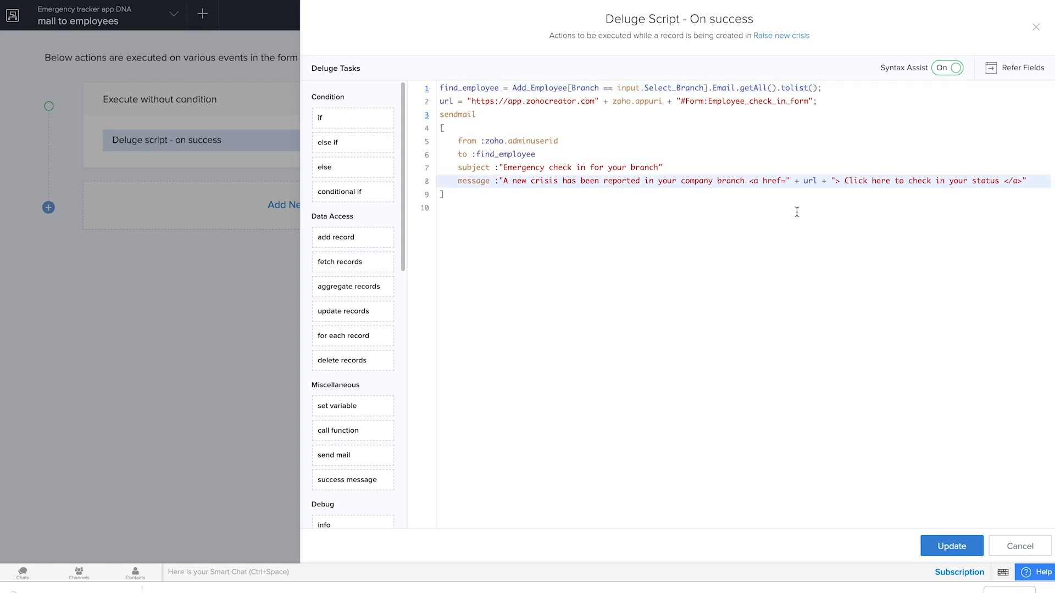
pyautogui.click(941, 547)
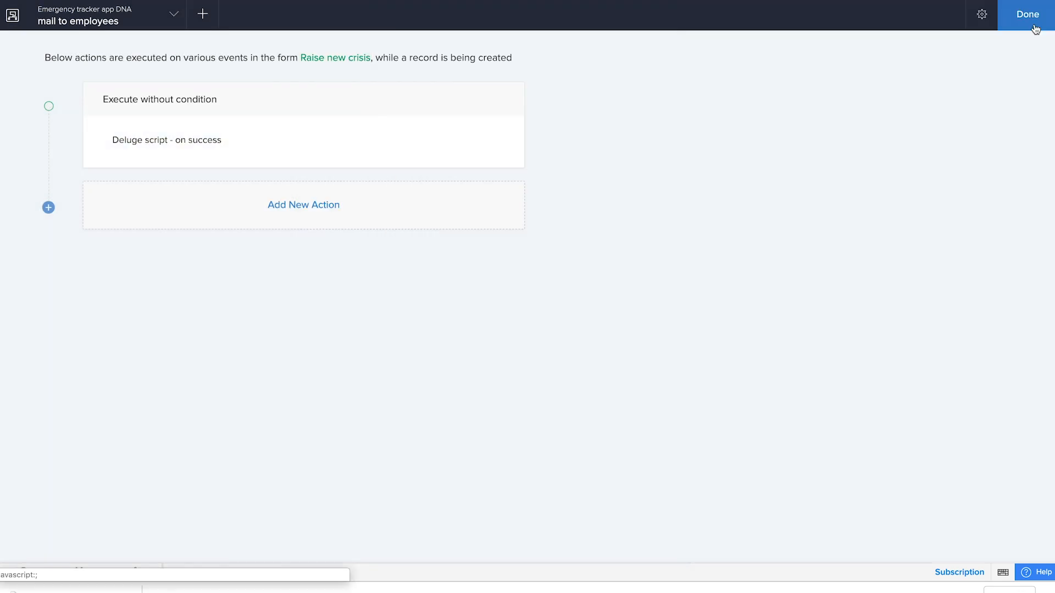
pyautogui.click(1035, 22)
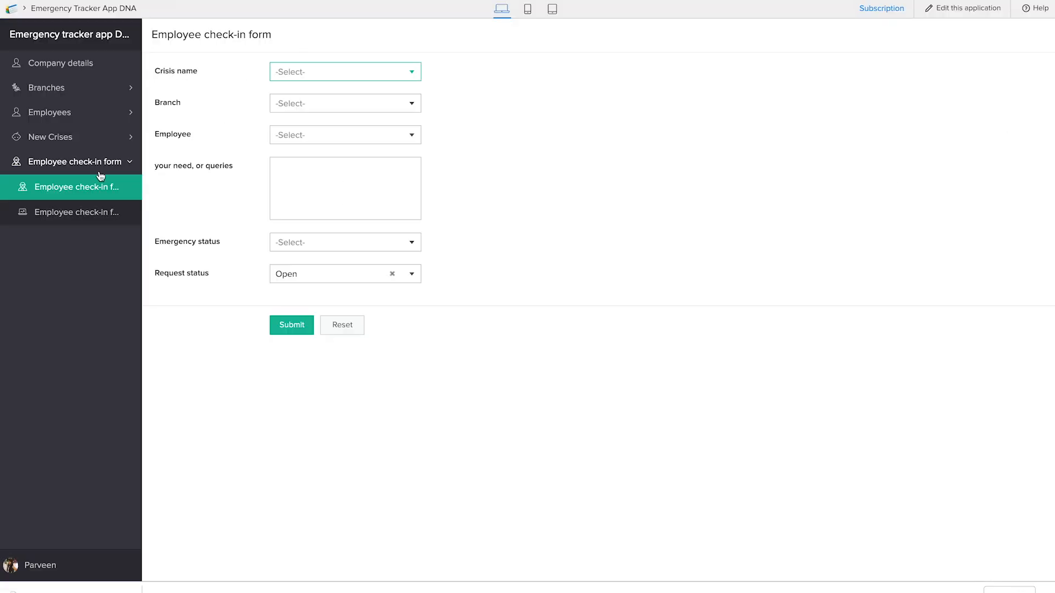
# Step: In the live application, raise a new crisis named floods for the Youtube office branch
pyautogui.click(79, 174)
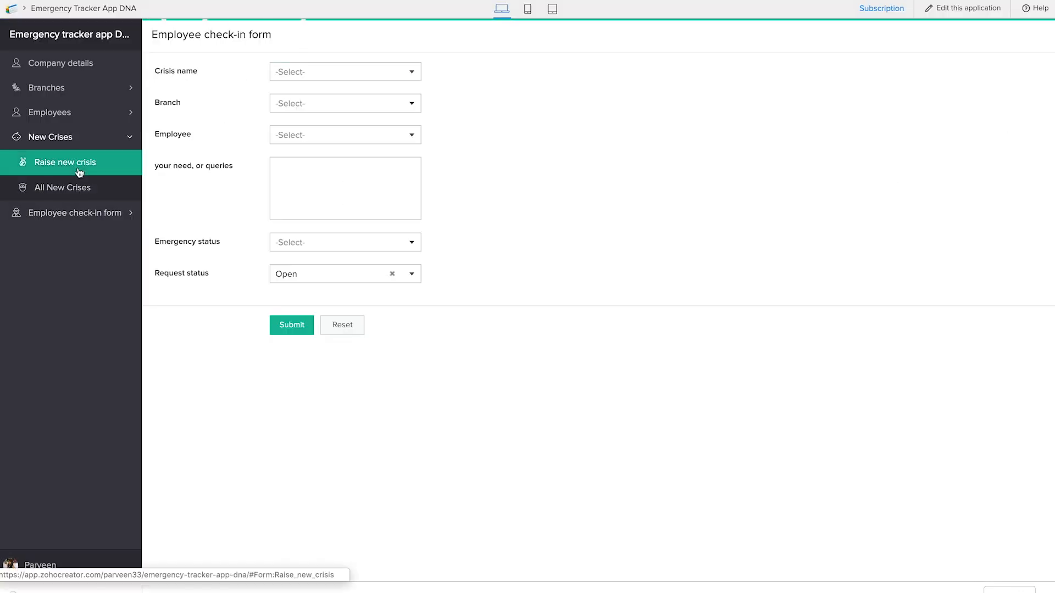
pyautogui.click(312, 72)
pyautogui.click(286, 92)
pyautogui.click(295, 98)
pyautogui.write('floods')
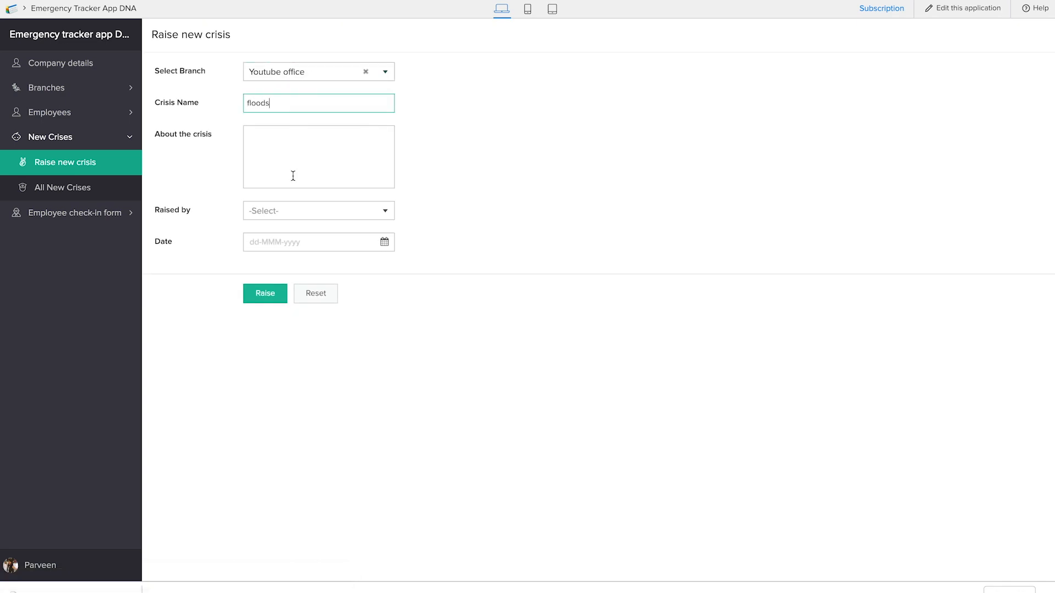
pyautogui.click(293, 214)
pyautogui.click(292, 241)
pyautogui.click(274, 293)
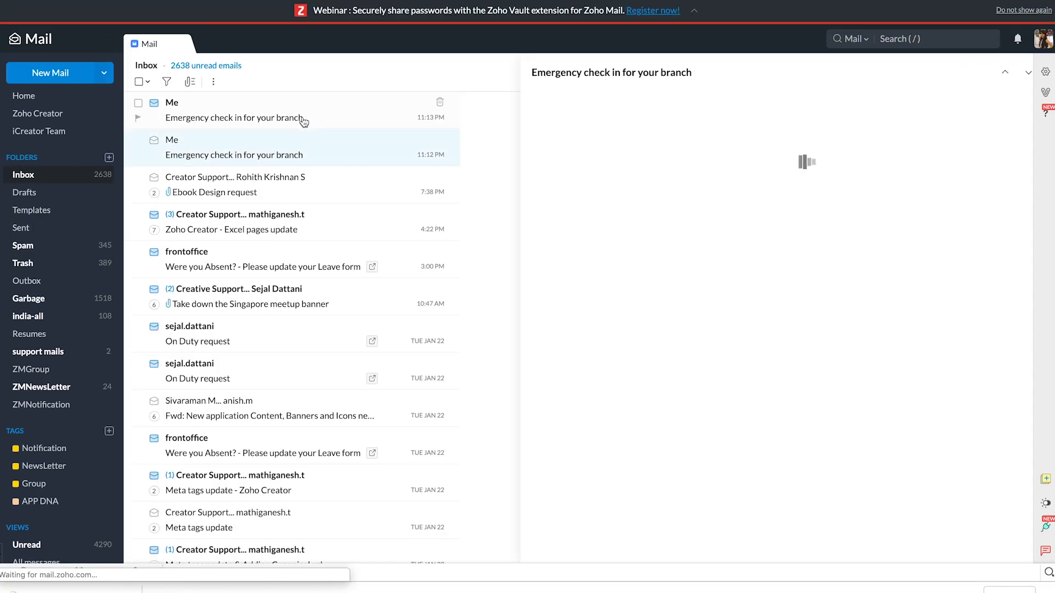
# Step: Follow the check-in link in the newest emergency email and choose the Tsunami crisis, Youtube office branch and first listed employee
pyautogui.click(285, 127)
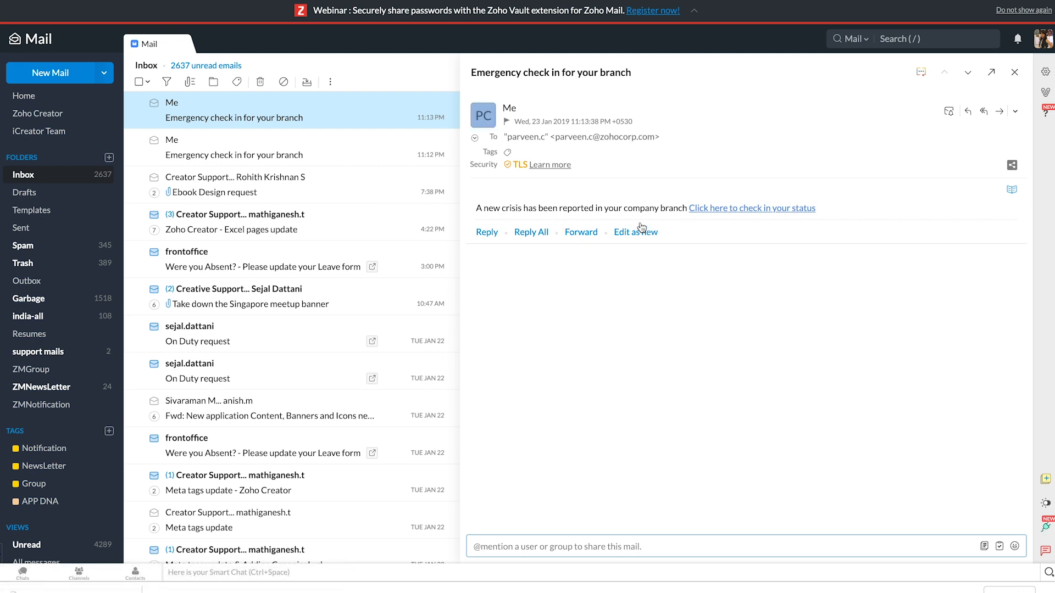
pyautogui.click(710, 208)
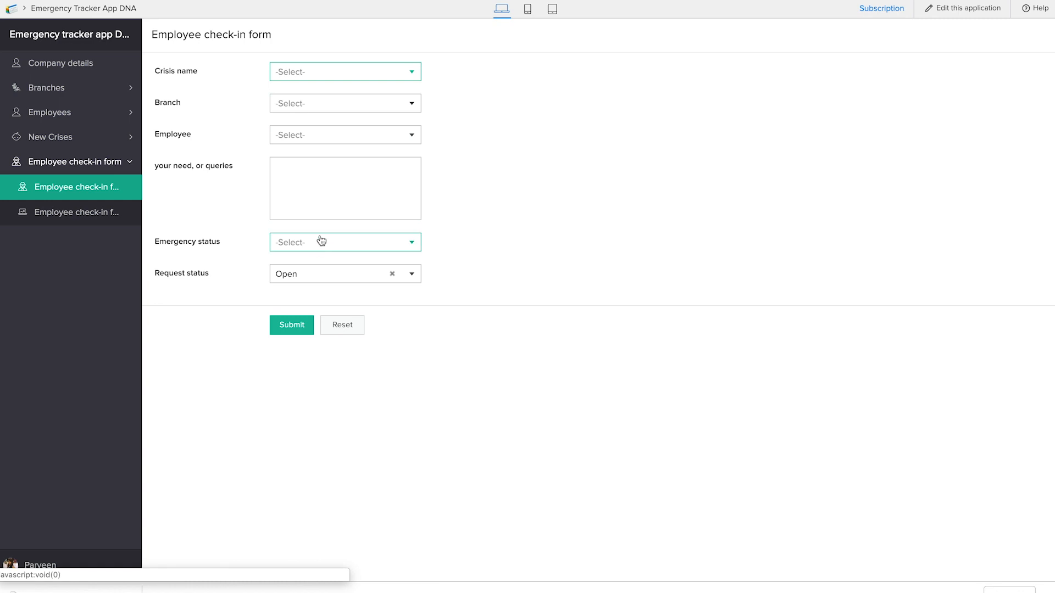
pyautogui.click(321, 77)
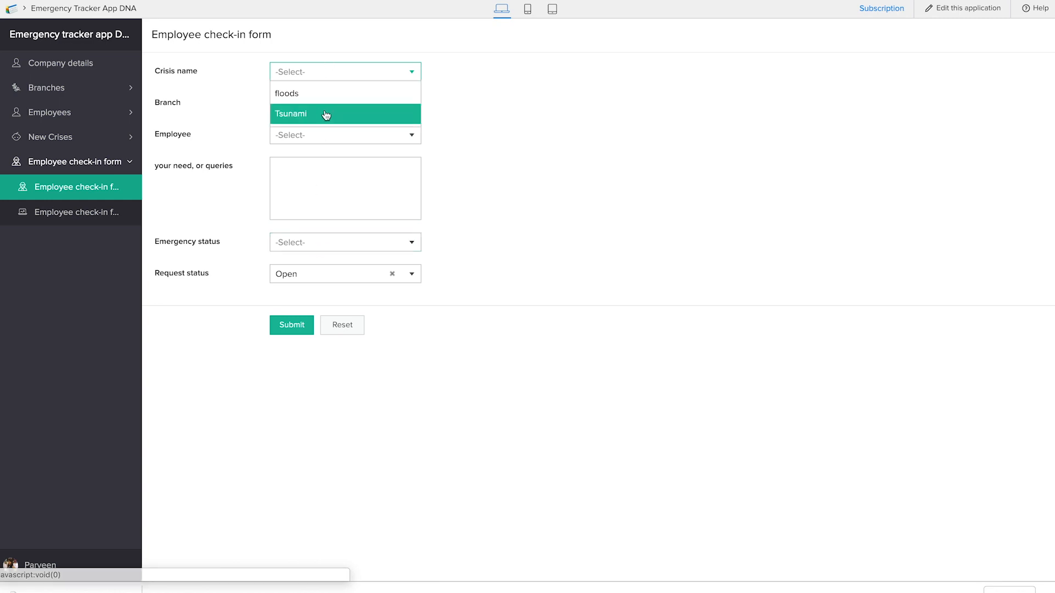
pyautogui.click(325, 114)
pyautogui.click(323, 104)
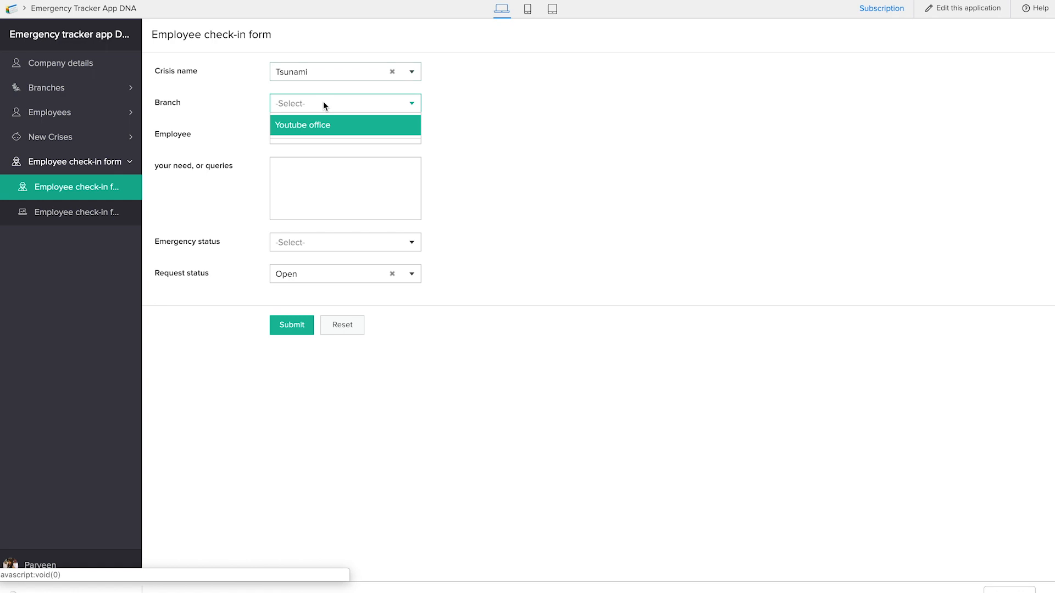
pyautogui.click(325, 133)
pyautogui.click(327, 141)
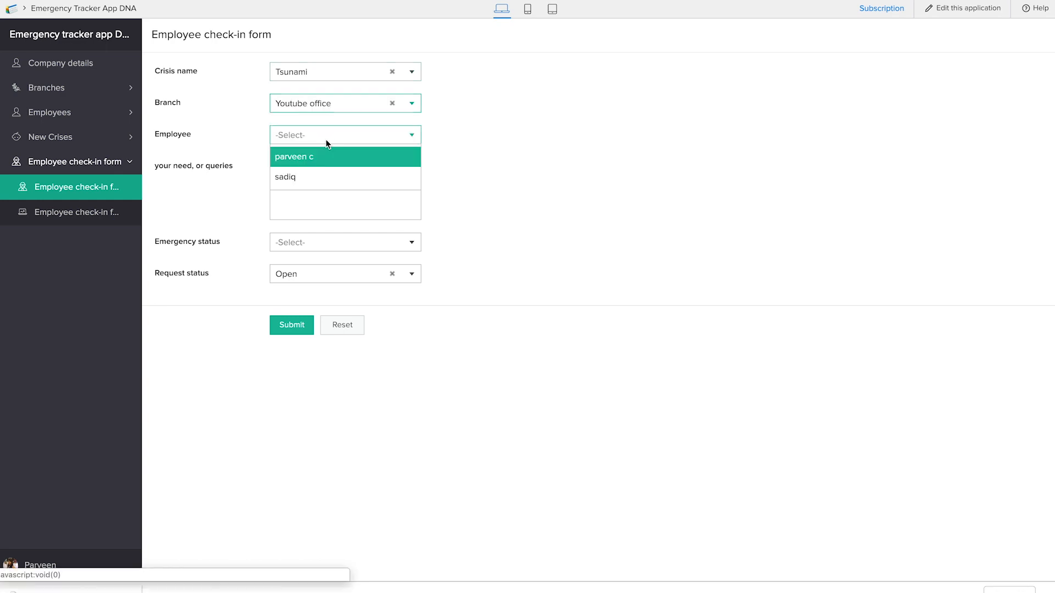
pyautogui.click(327, 159)
# Step: Enter the need "I need food and blankets", set the emergency status to Critically unsafe and submit the check-in
pyautogui.click(336, 192)
pyautogui.write('I need food and blankets')
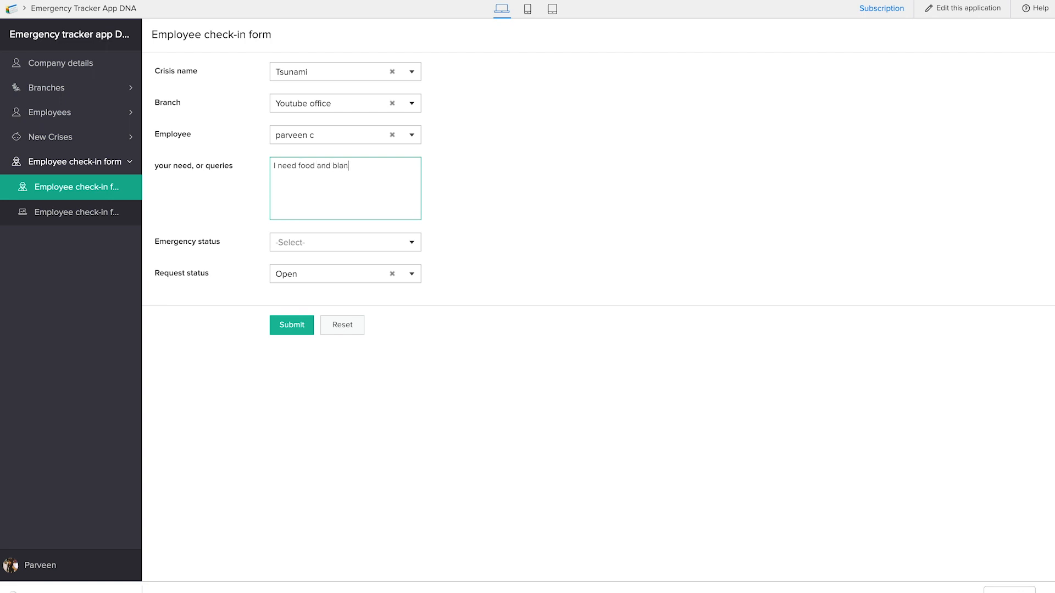
pyautogui.click(348, 248)
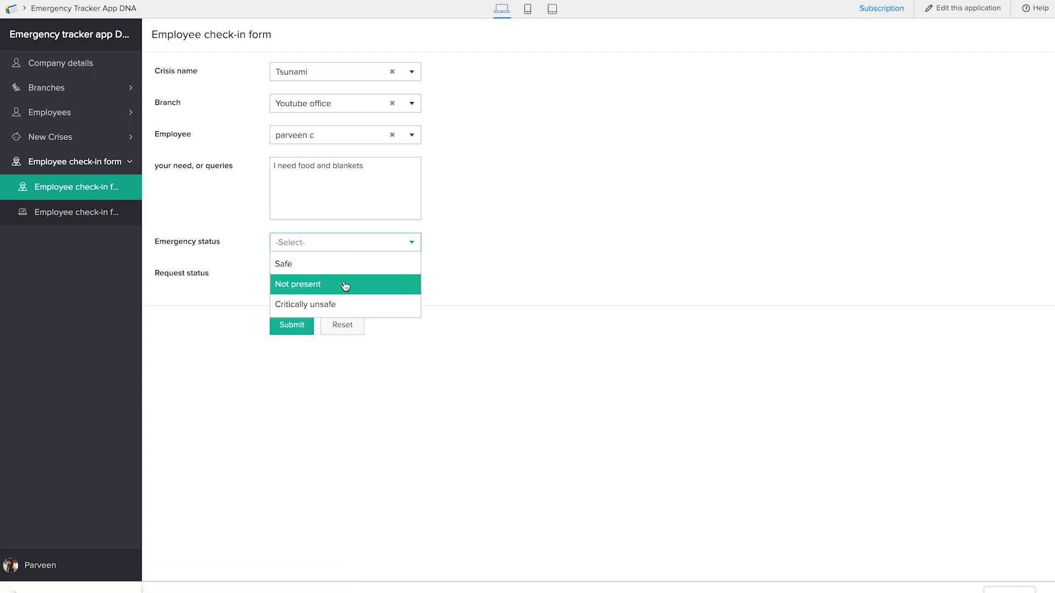
pyautogui.click(336, 305)
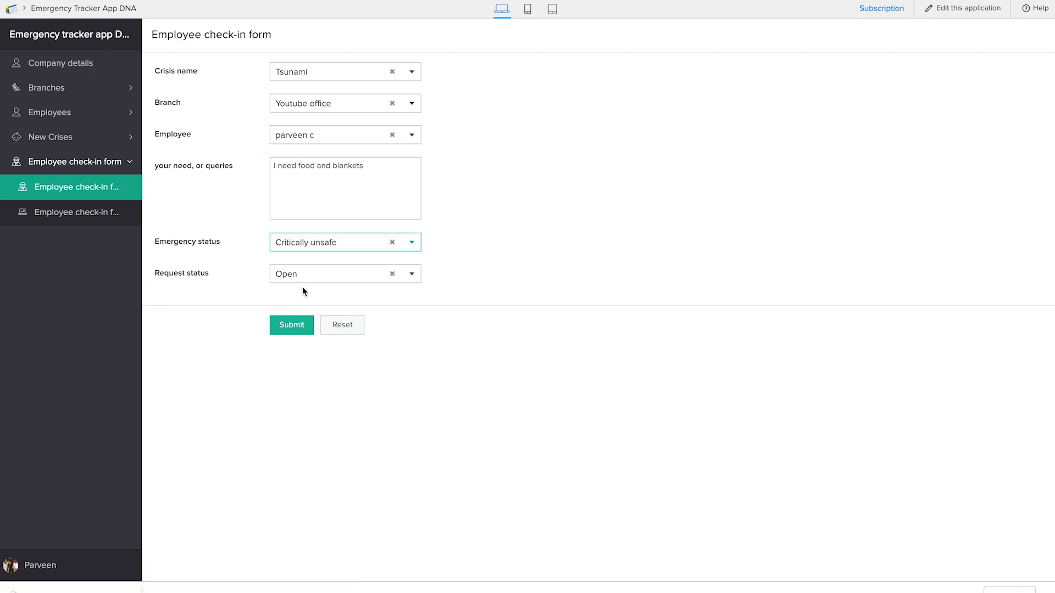
pyautogui.click(300, 325)
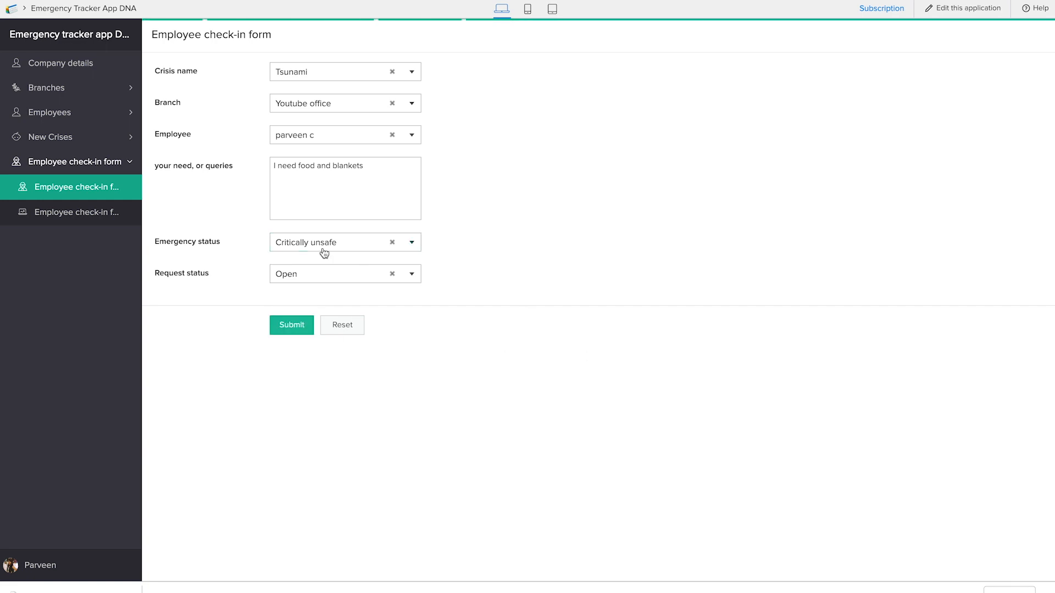
# Step: Check the submitted Tsunami record's details in the Employee check-in form Report
pyautogui.click(65, 218)
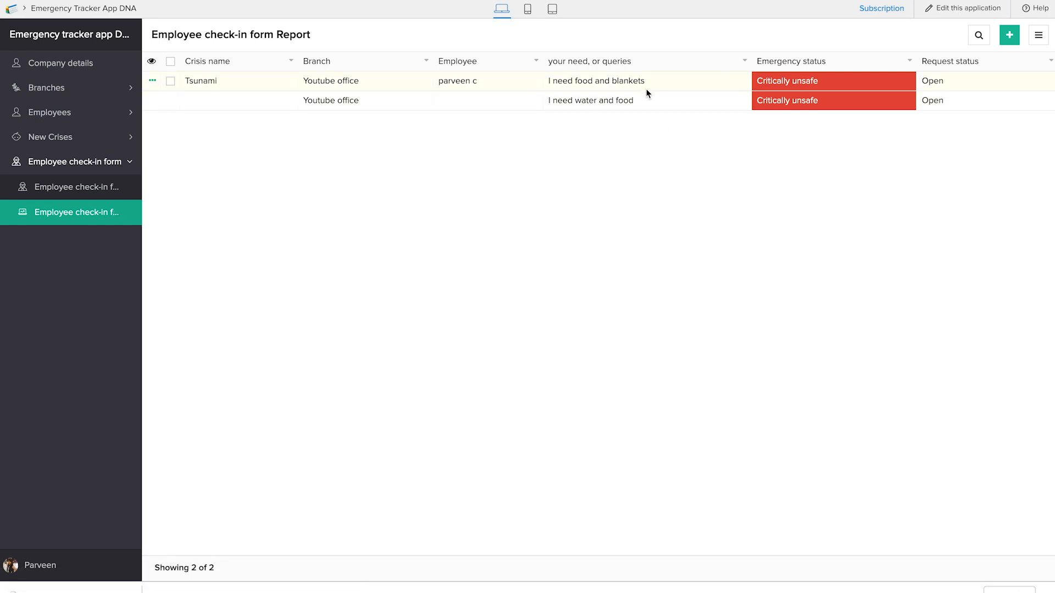
pyautogui.click(827, 86)
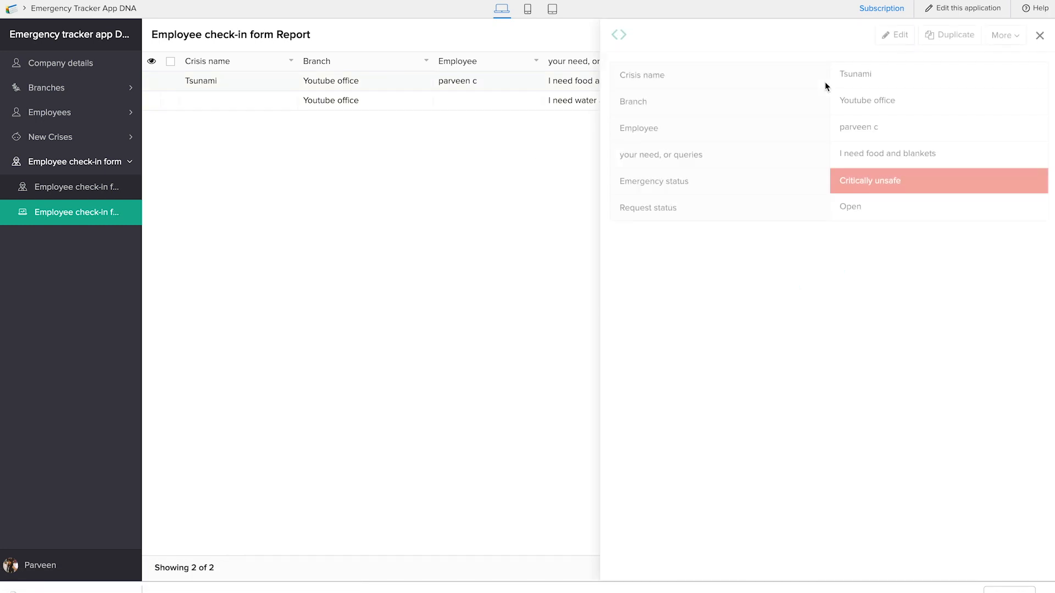
pyautogui.click(1039, 37)
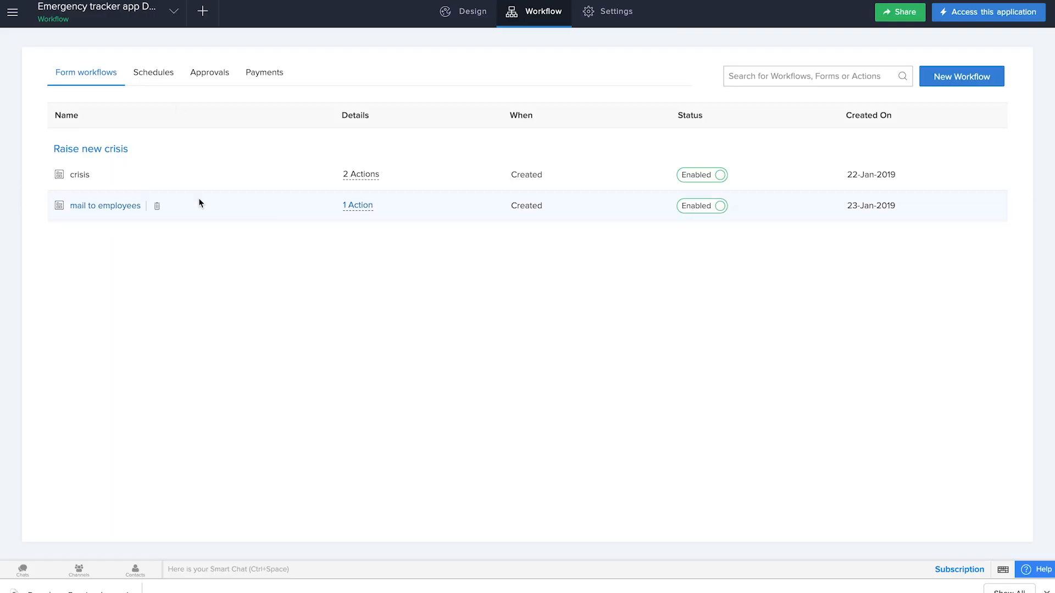
# Step: In the application builder, create a blank page named Crisis Dashboard
pyautogui.click(211, 11)
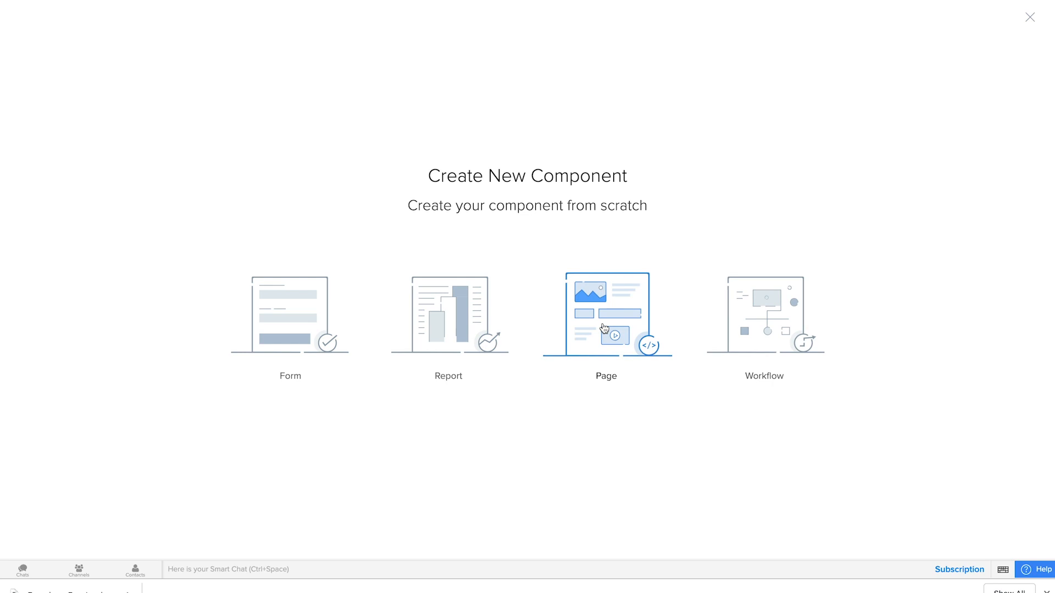
pyautogui.click(605, 328)
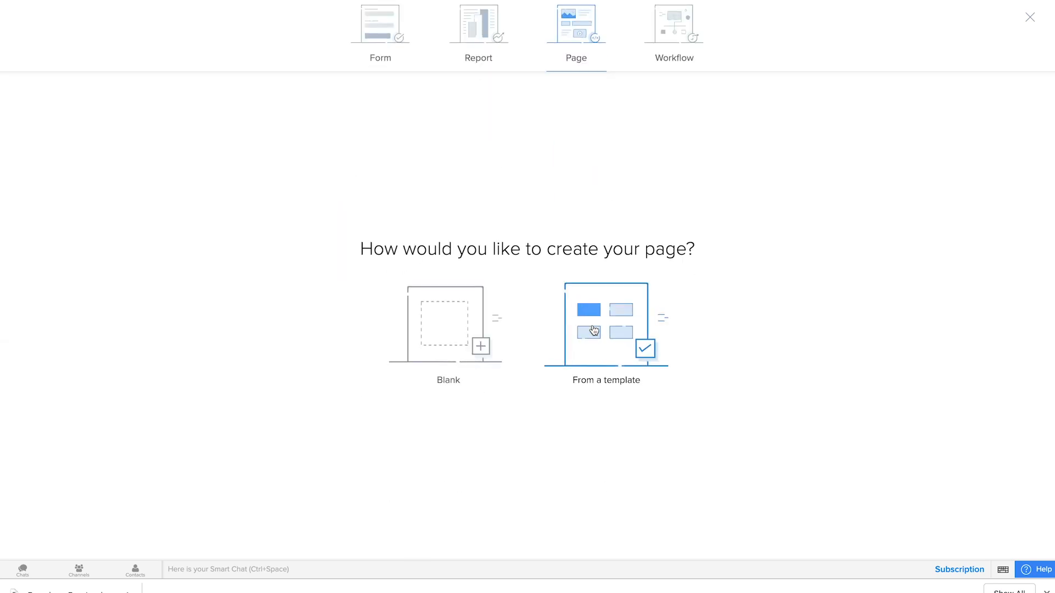
pyautogui.click(448, 337)
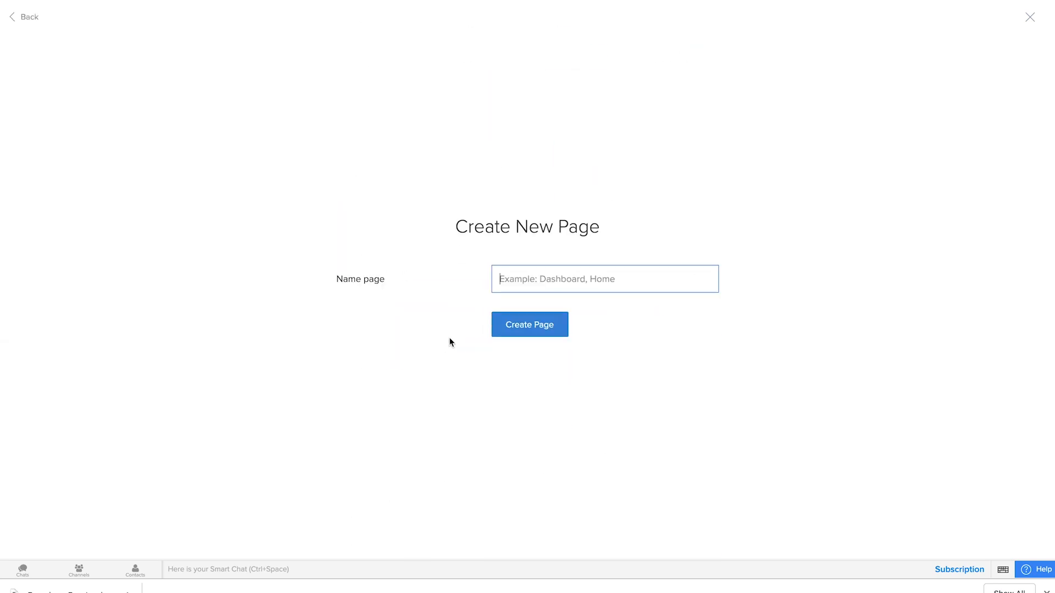
pyautogui.write('Cri')
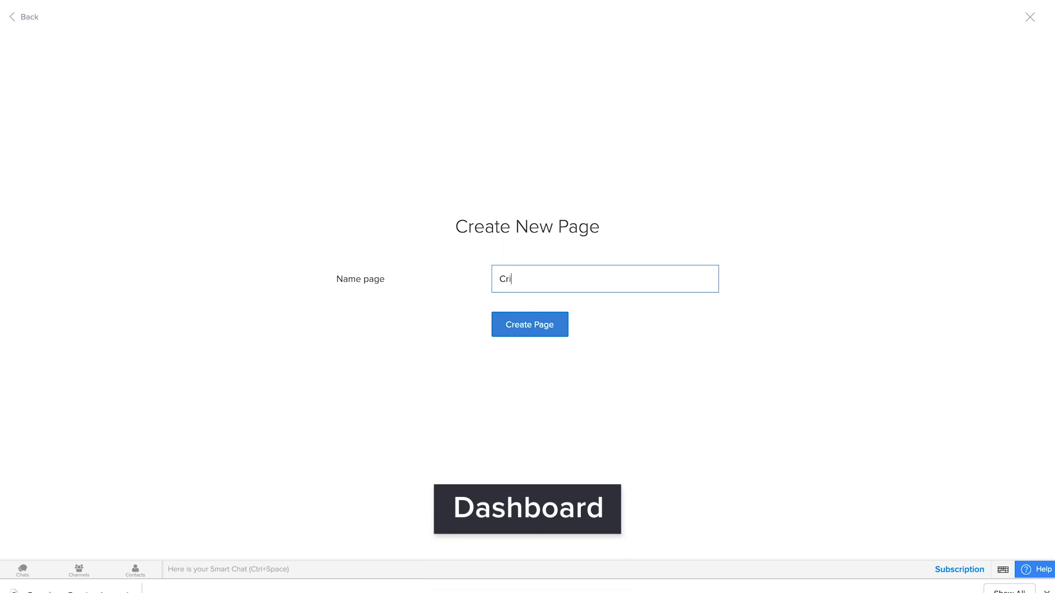
pyautogui.write('sis Dashboard')
pyautogui.click(528, 325)
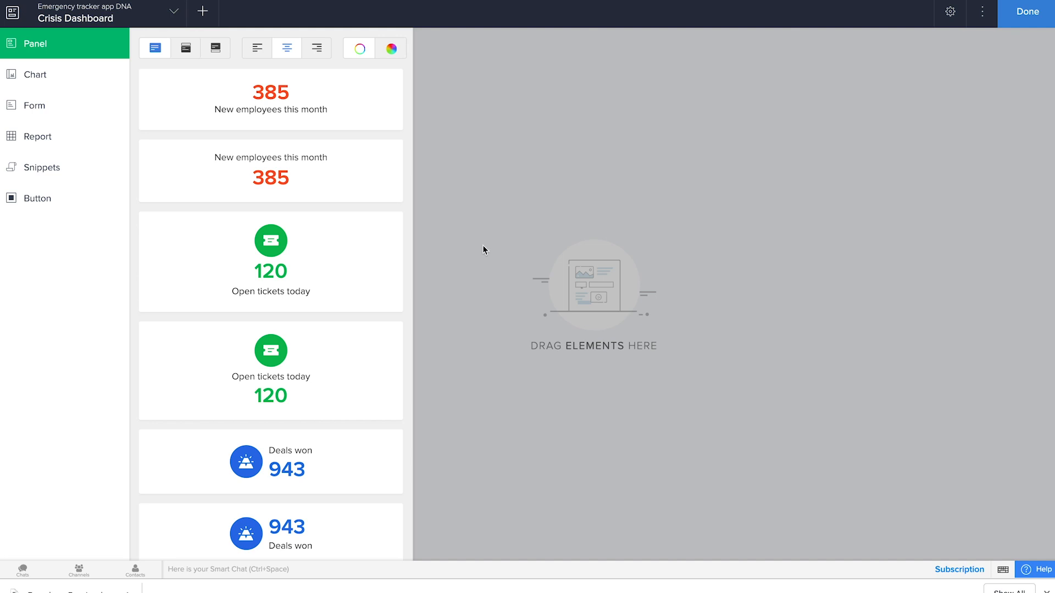
# Step: Look through the panel, form and report elements available for the dashboard page
pyautogui.scroll(-8, 316, 440)
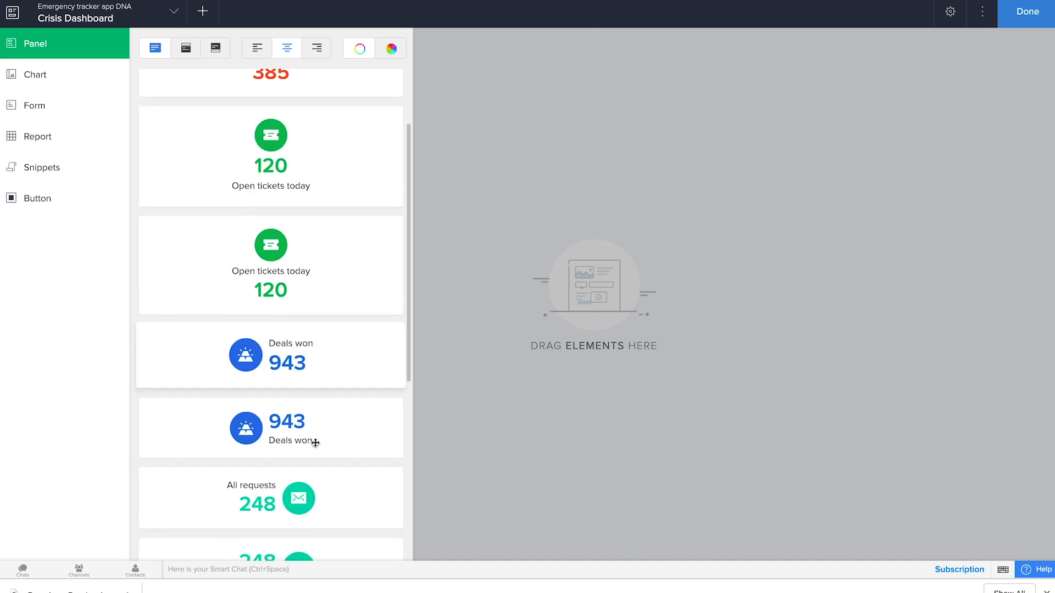
pyautogui.click(44, 81)
pyautogui.click(44, 104)
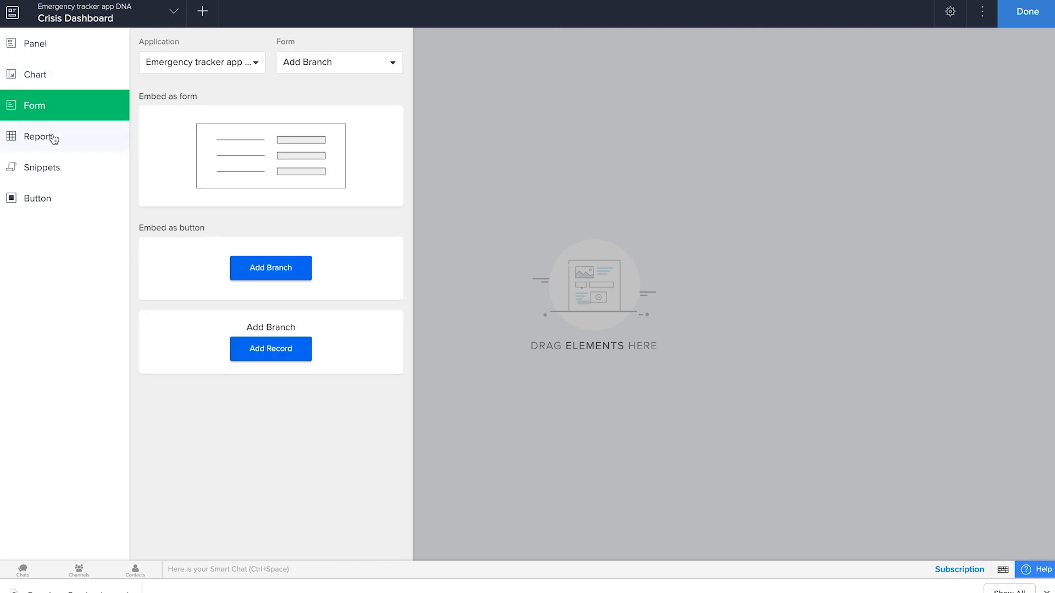
pyautogui.click(47, 137)
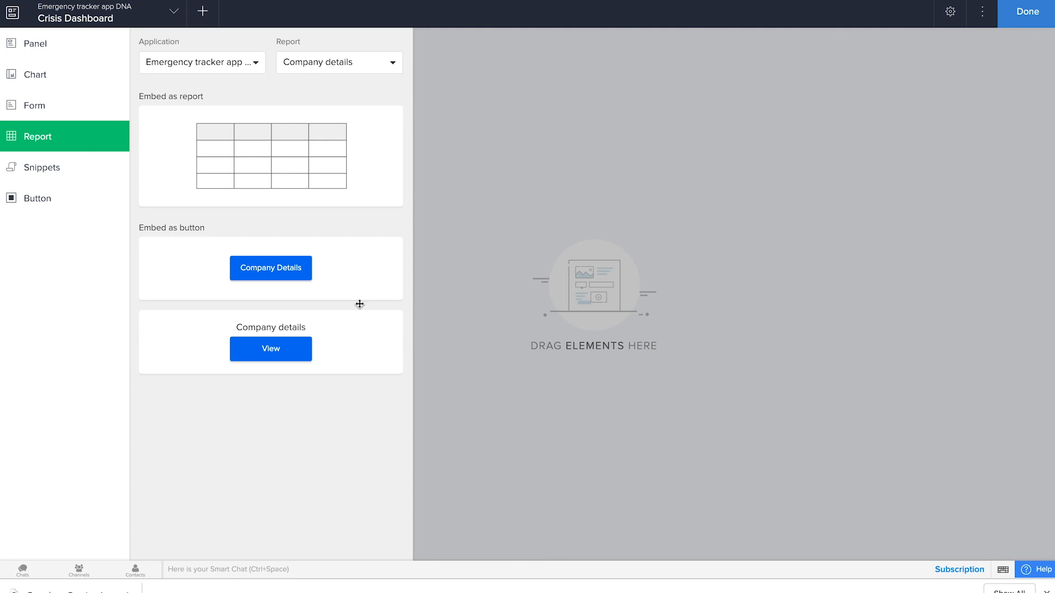
pyautogui.click(64, 53)
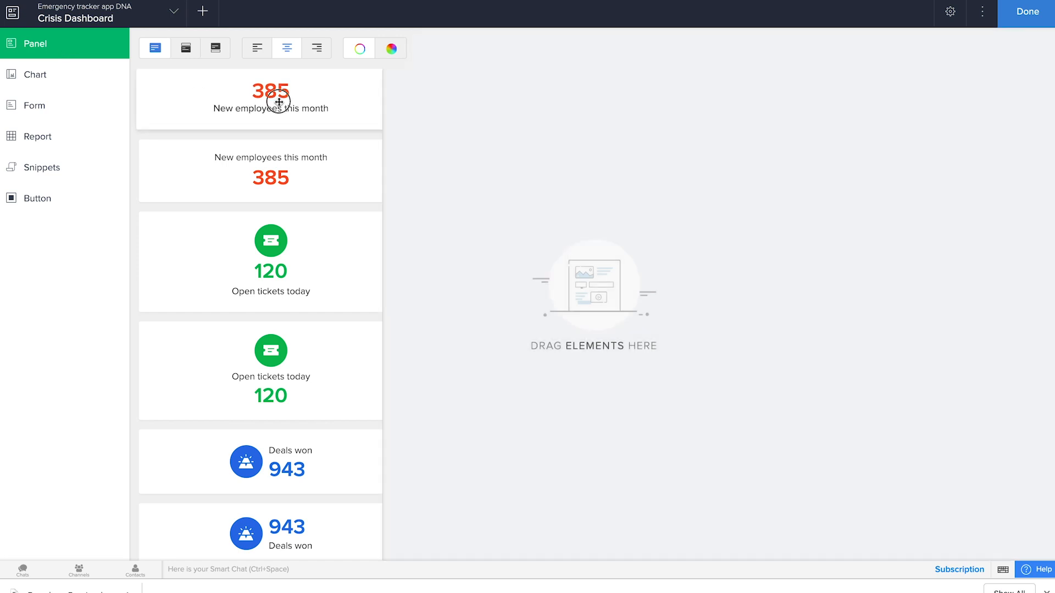
# Step: Add a number-over-label panel to the page and make its number the record count of the Raise new crisis form
pyautogui.moveTo(273, 104); pyautogui.dragTo(337, 196)
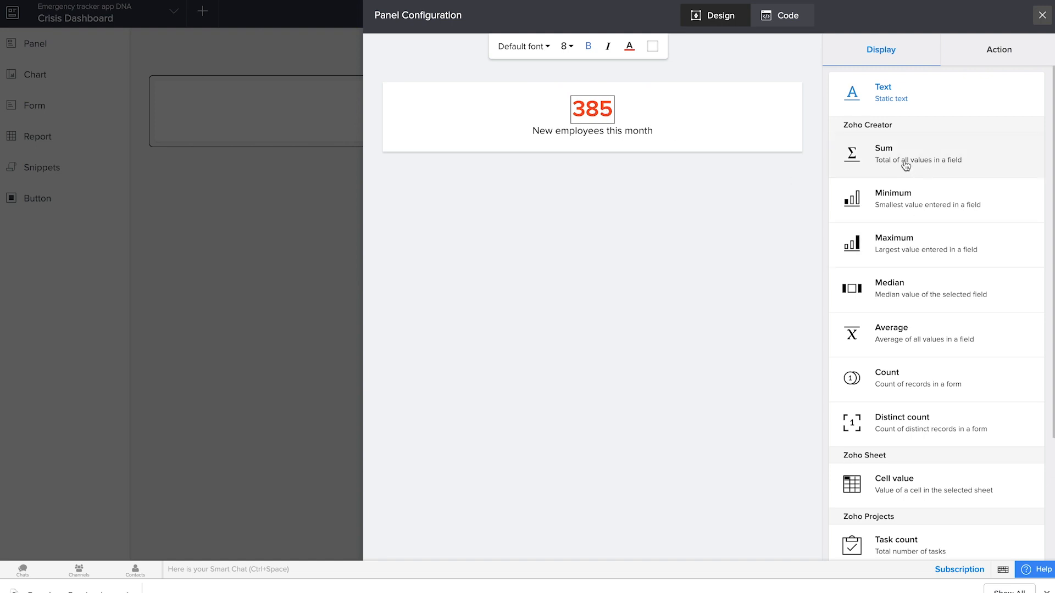
pyautogui.click(921, 389)
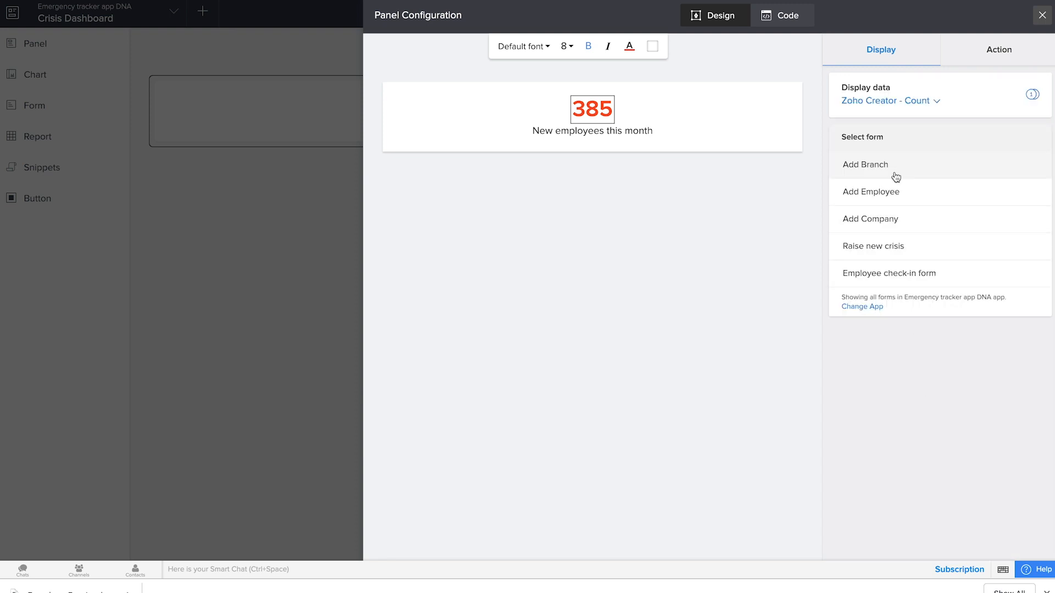
pyautogui.click(898, 244)
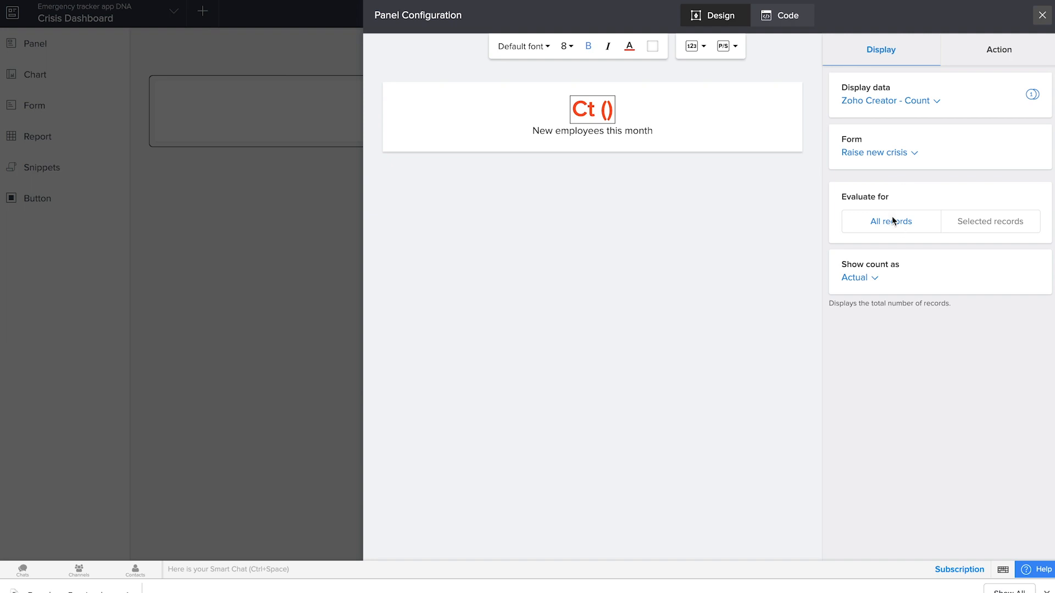
# Step: Change the panel's label text to "Crises this year"
pyautogui.click(594, 133)
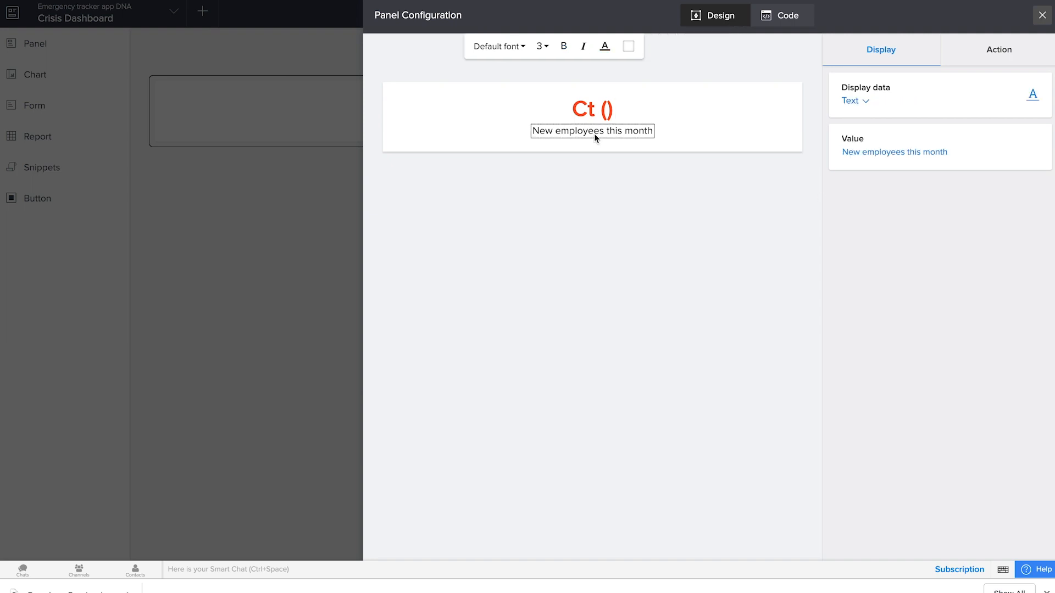
pyautogui.click(956, 157)
pyautogui.moveTo(956, 158); pyautogui.dragTo(840, 152)
pyautogui.write('Crises this year')
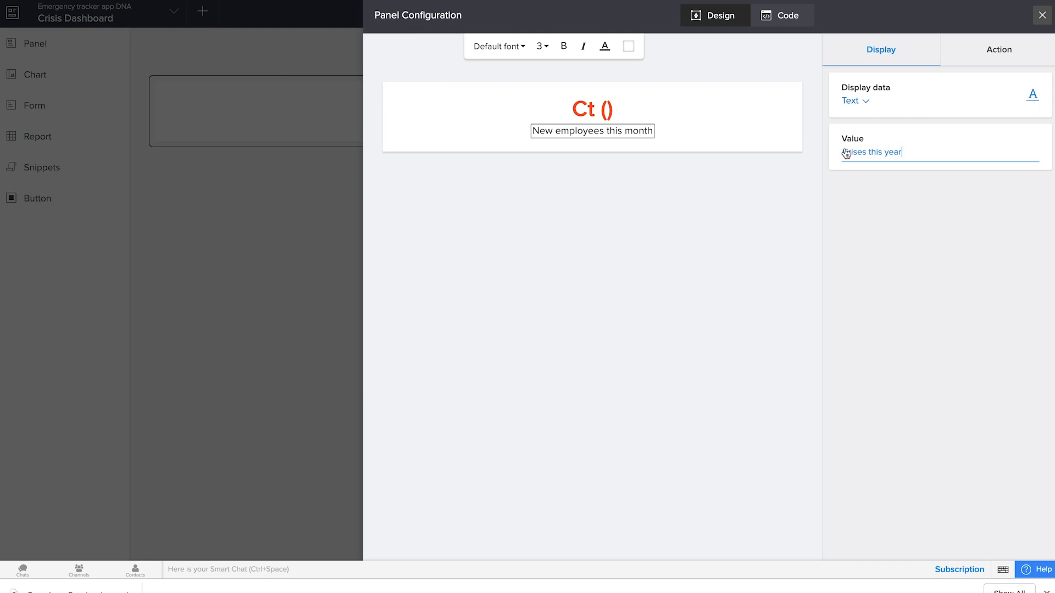
# Step: Restrict the panel's crisis count to selected records whose Added Time is in this year
pyautogui.click(614, 121)
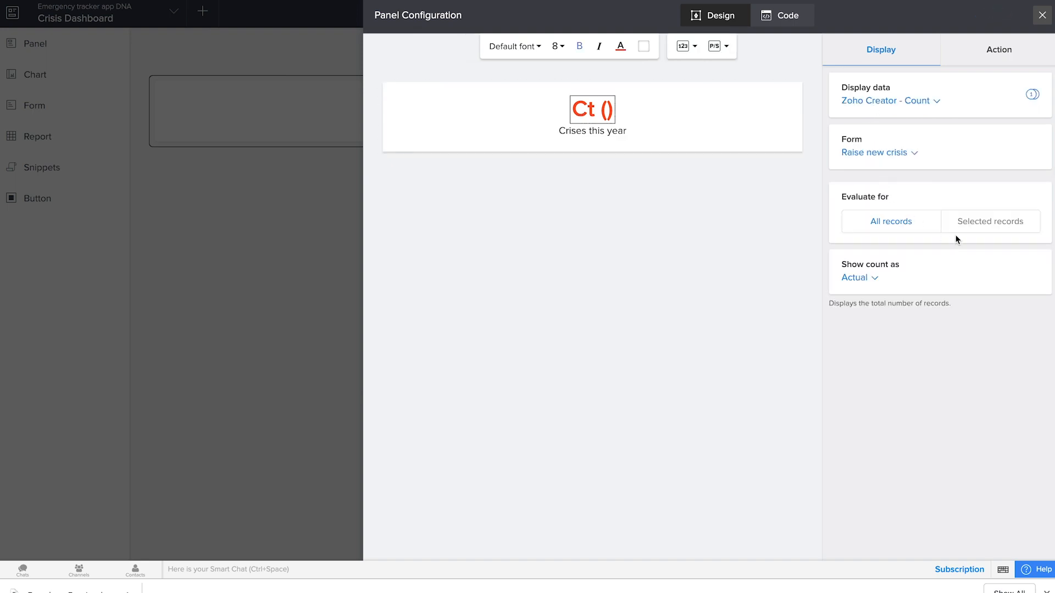
pyautogui.click(975, 227)
pyautogui.click(366, 275)
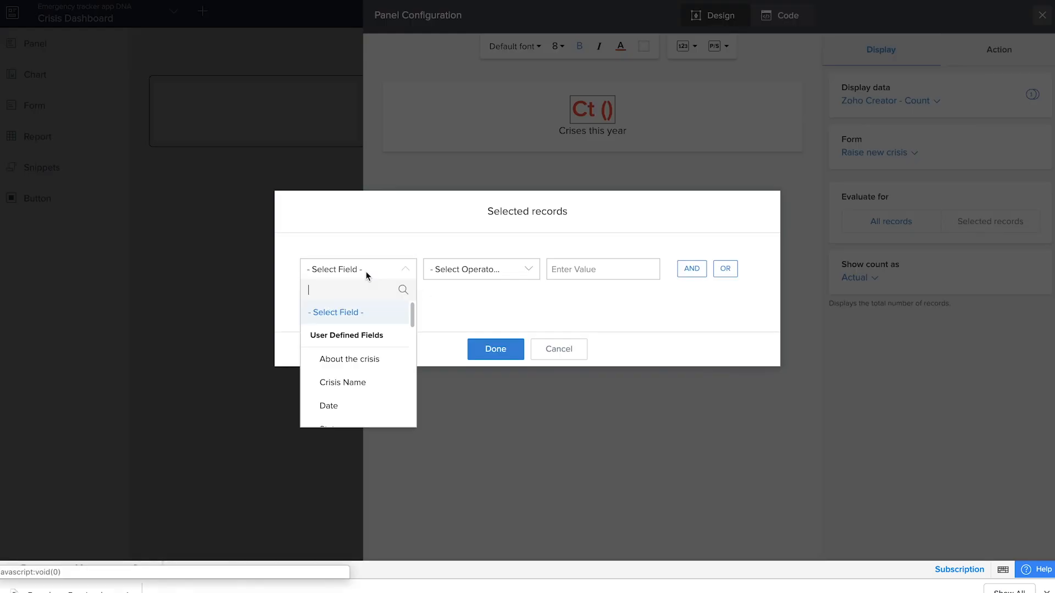
pyautogui.scroll(-2, 337, 366)
pyautogui.scroll(-3, 352, 379)
pyautogui.scroll(-6, 366, 384)
pyautogui.scroll(1, 366, 384)
pyautogui.scroll(-1, 365, 385)
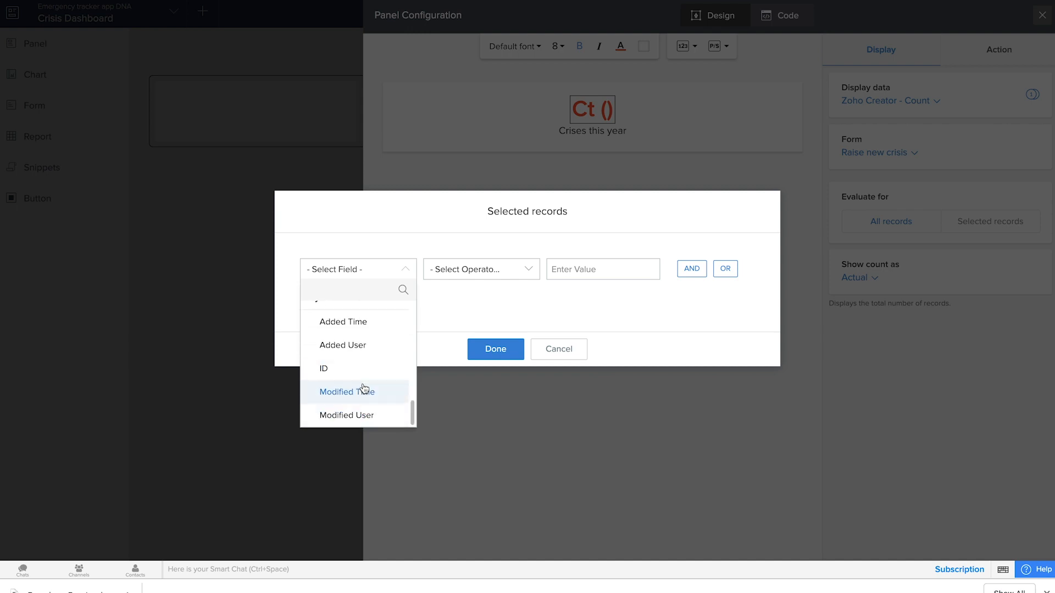
pyautogui.click(358, 323)
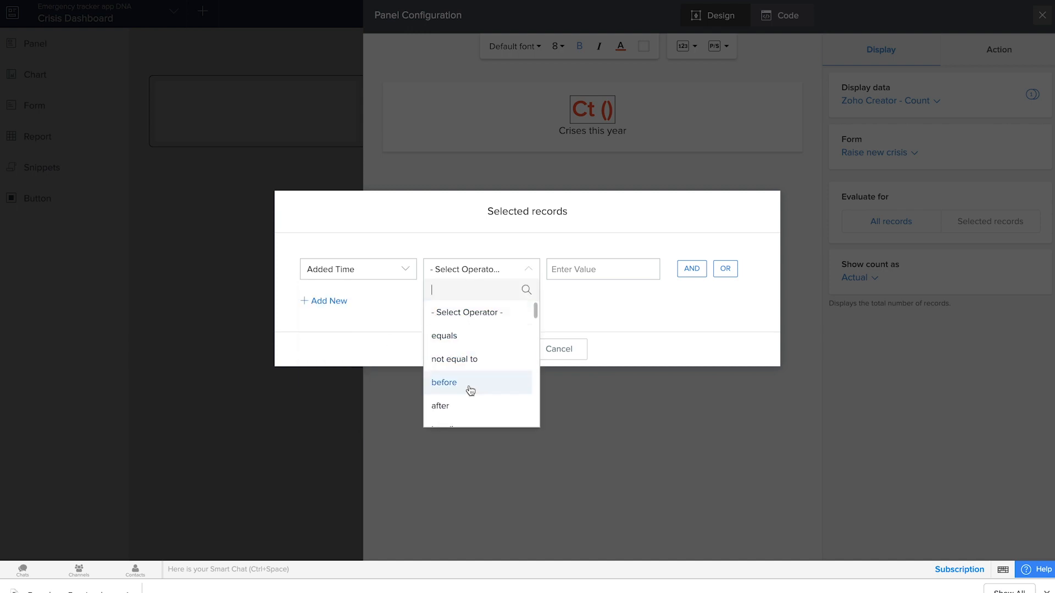
pyautogui.scroll(-10, 470, 390)
pyautogui.click(479, 334)
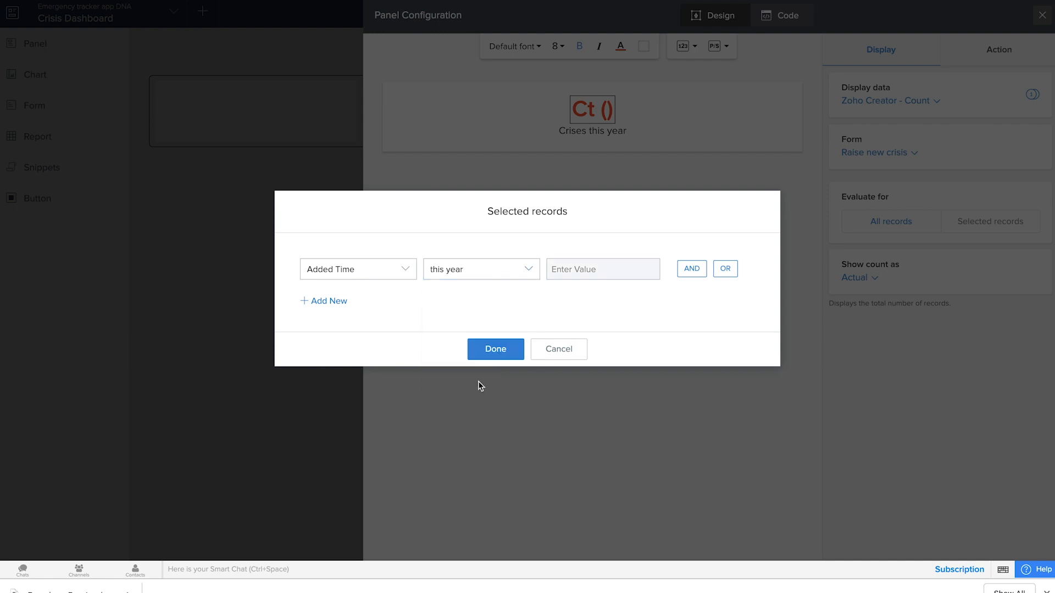
pyautogui.click(499, 354)
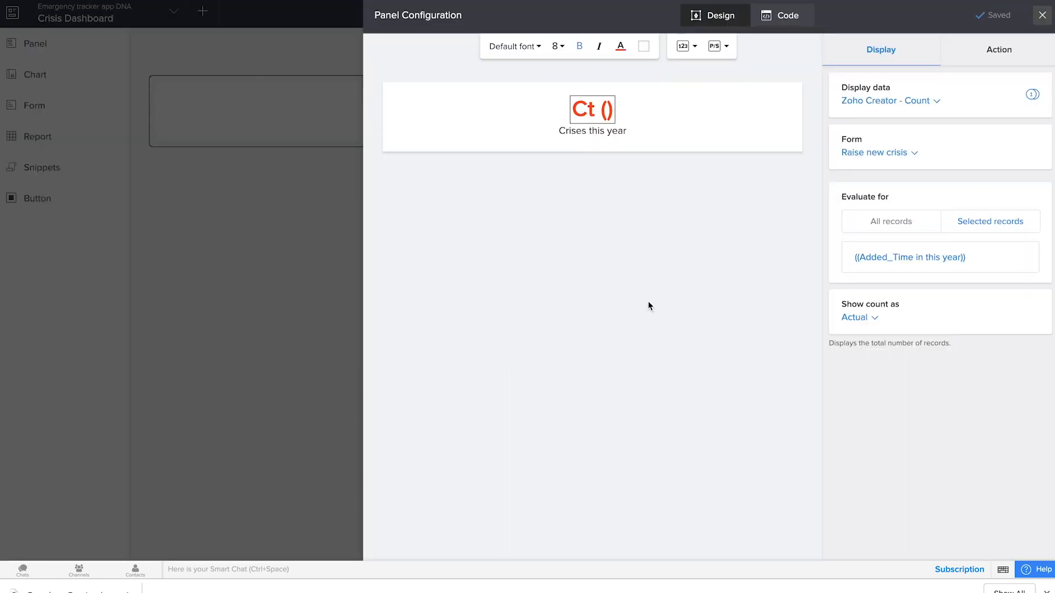
# Step: Make the "Crises this year" number open the All New Crises report, and close the panel configuration
pyautogui.click(990, 55)
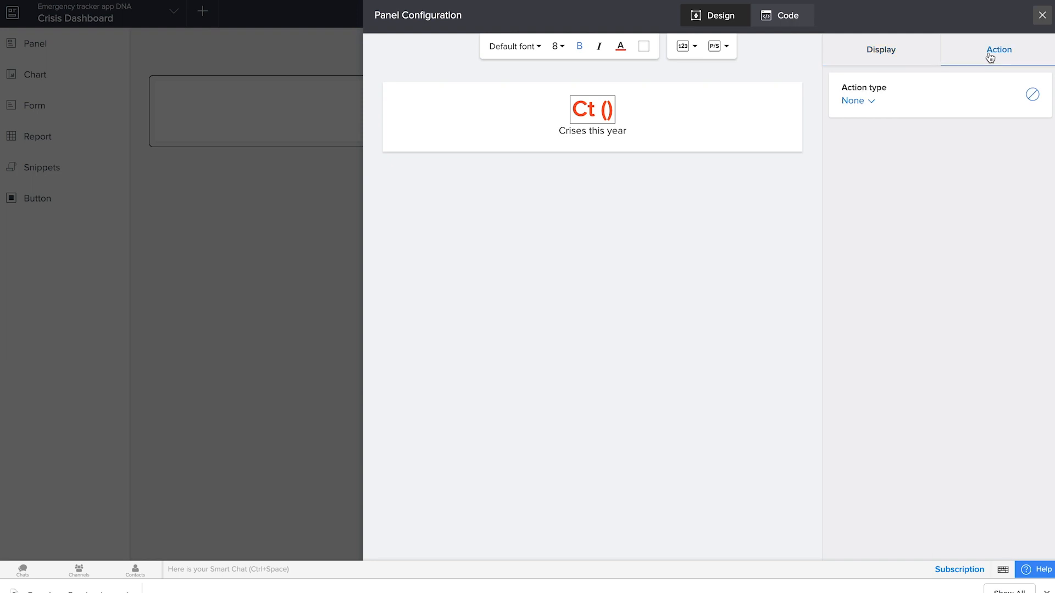
pyautogui.click(857, 100)
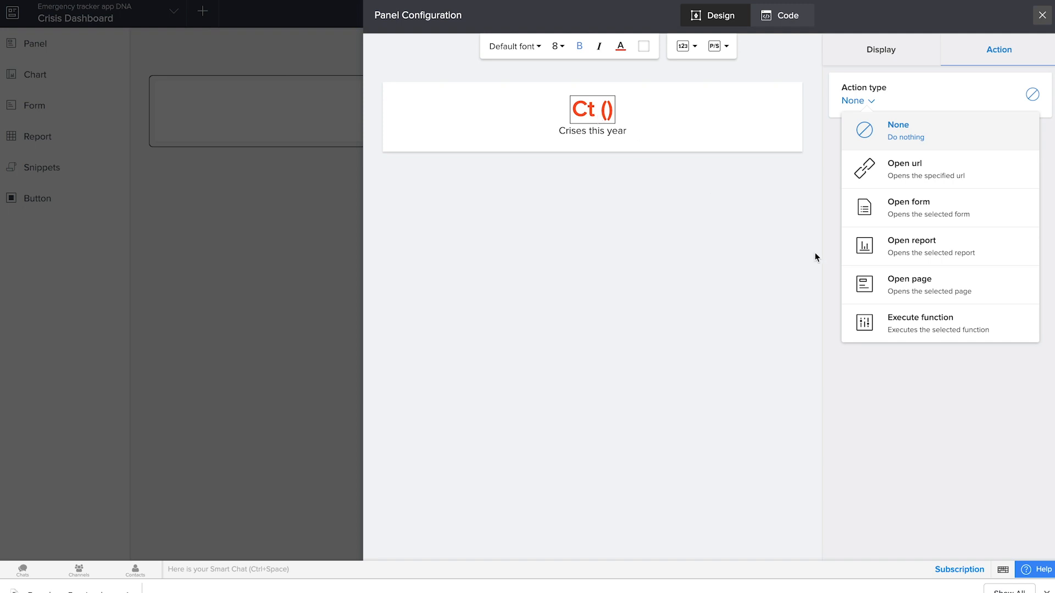
pyautogui.click(935, 247)
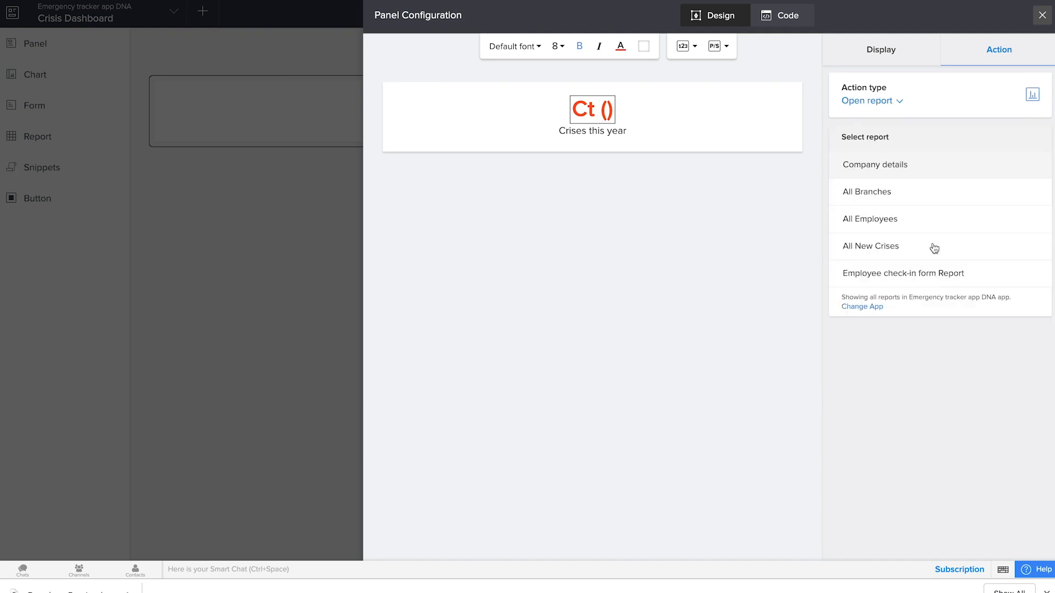
pyautogui.click(916, 253)
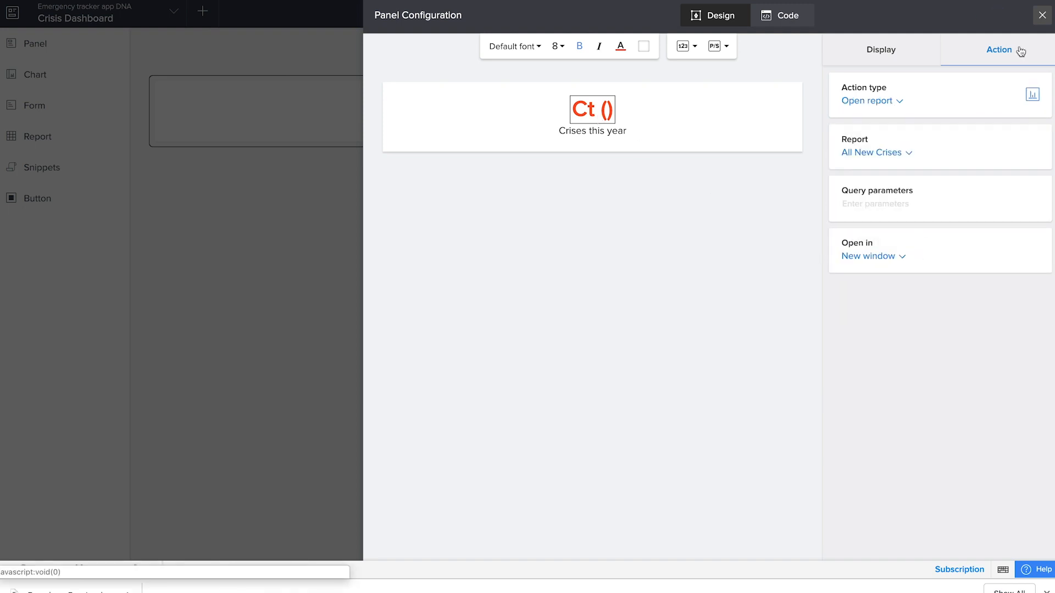
pyautogui.click(1042, 16)
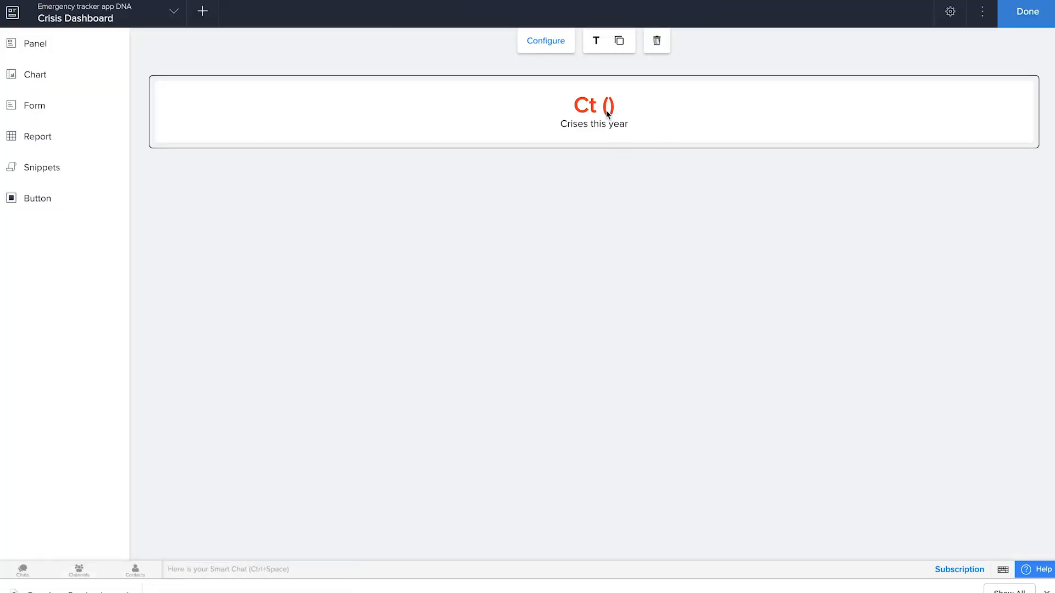
# Step: Add a green ticket-icon panel beside the "Crises this year" panel and change its label to "Crises resolved"
pyautogui.click(64, 53)
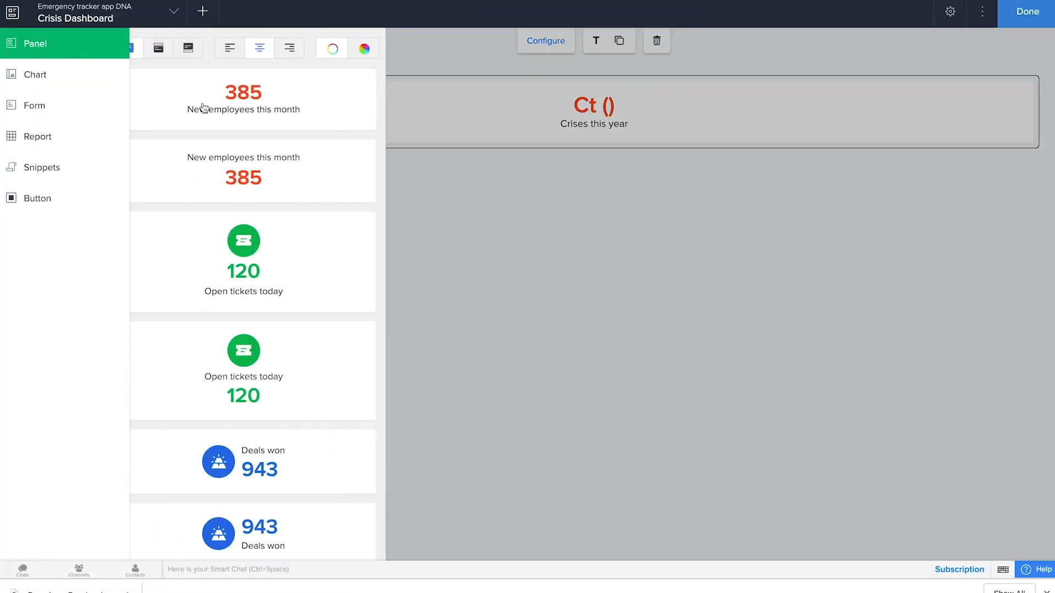
pyautogui.moveTo(279, 250); pyautogui.dragTo(761, 118)
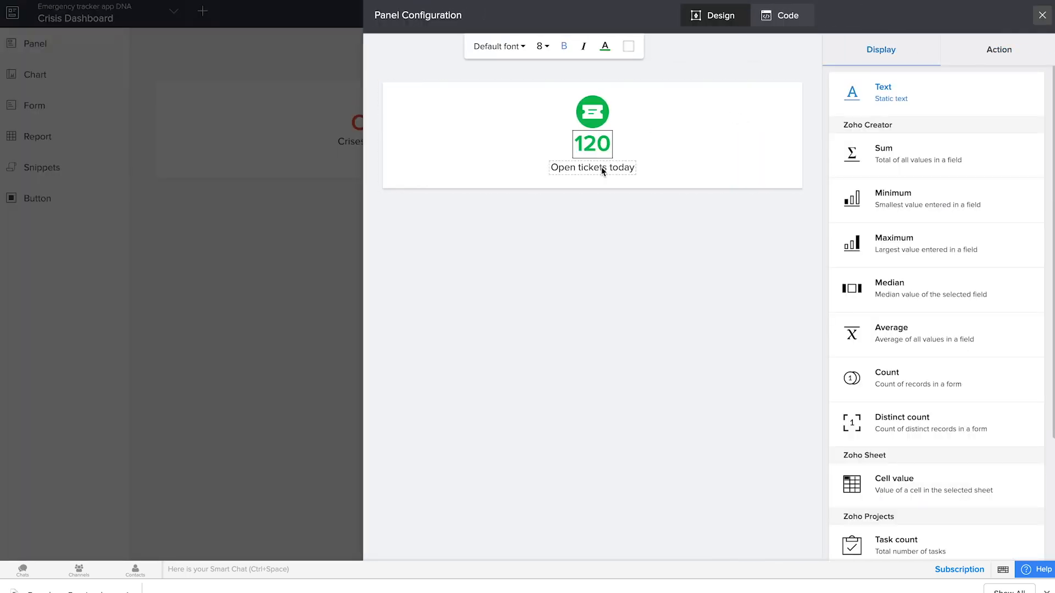
pyautogui.click(601, 167)
pyautogui.click(904, 158)
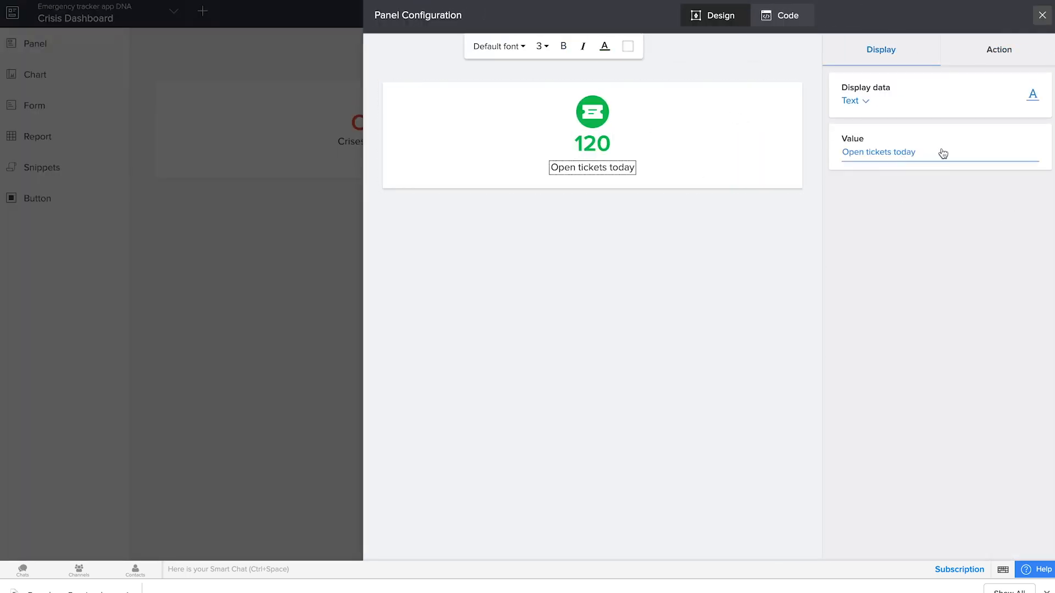
pyautogui.moveTo(942, 153); pyautogui.dragTo(836, 148)
pyautogui.write('Crises resolved')
# Step: Make the "Crises resolved" panel's number the record count of the Raise new crisis form
pyautogui.click(600, 144)
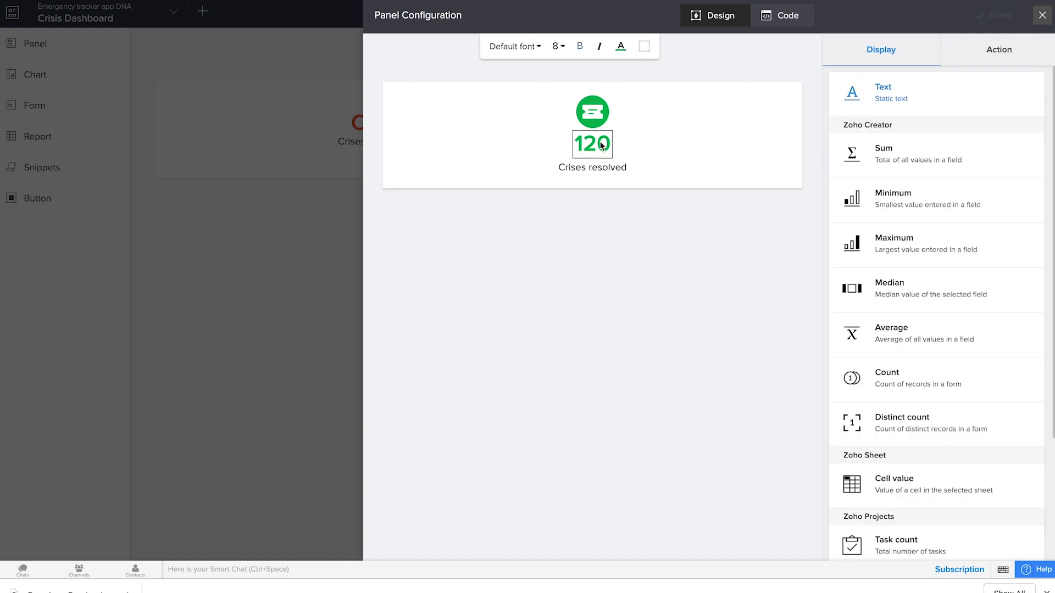
pyautogui.click(901, 160)
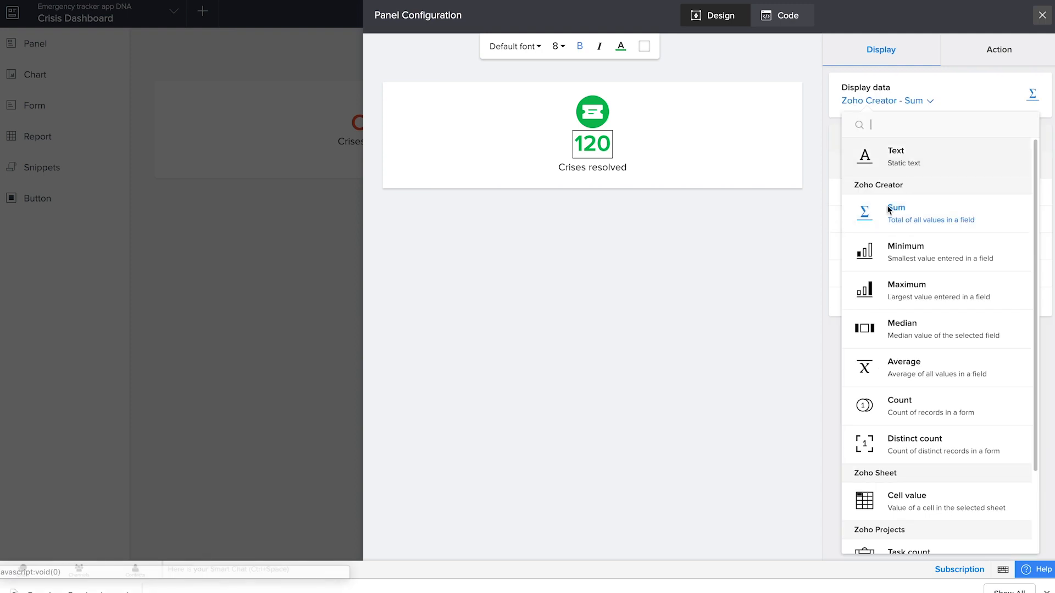
pyautogui.click(923, 411)
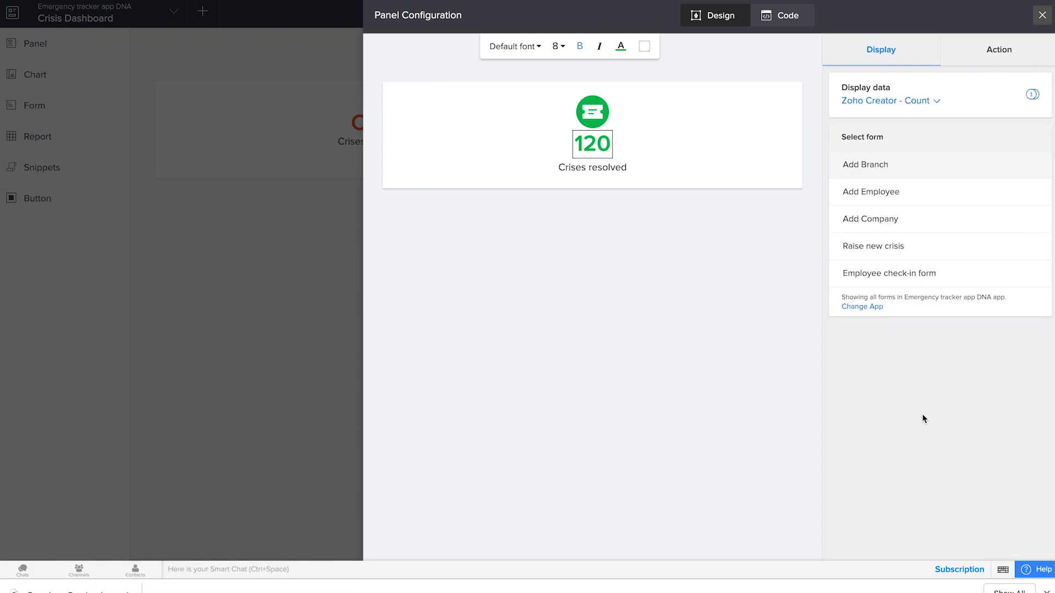
pyautogui.click(904, 249)
# Step: Restrict the resolved crises count to selected records whose Status equals Closed
pyautogui.click(972, 223)
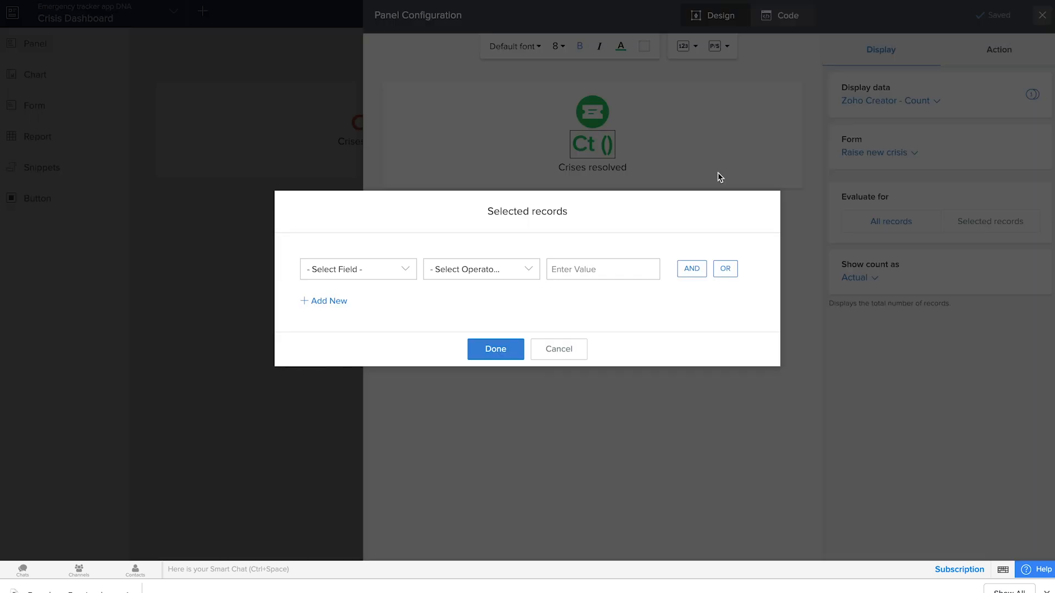
pyautogui.click(354, 272)
pyautogui.scroll(-2, 354, 347)
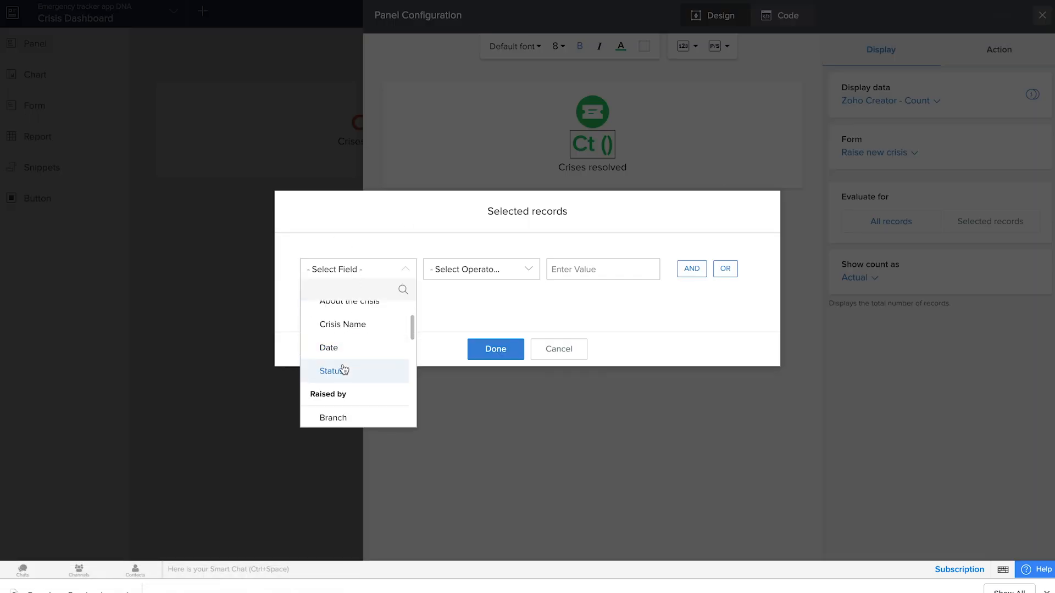
pyautogui.click(343, 371)
pyautogui.click(492, 340)
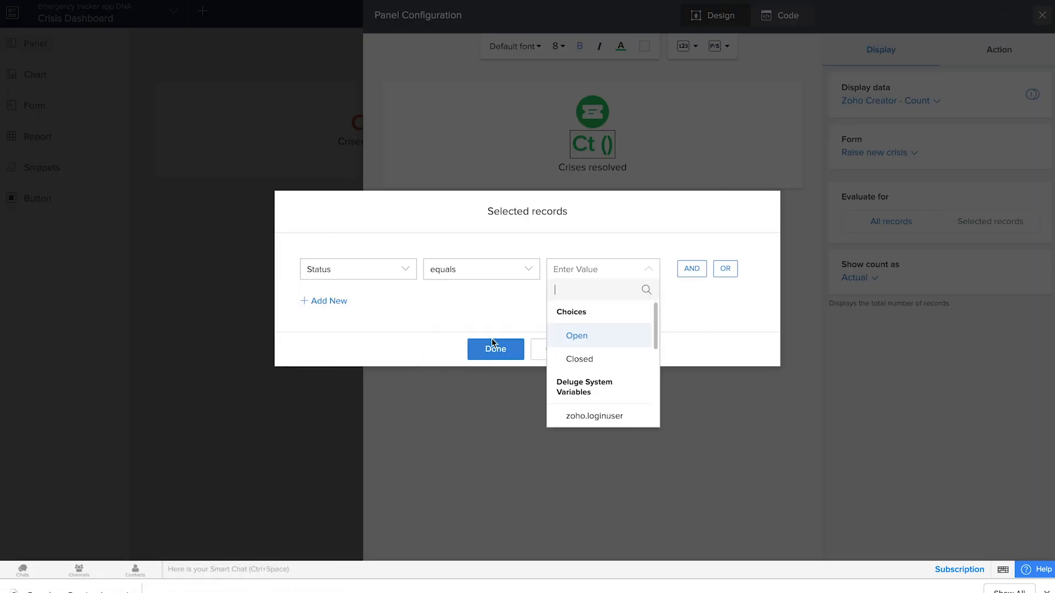
pyautogui.click(592, 361)
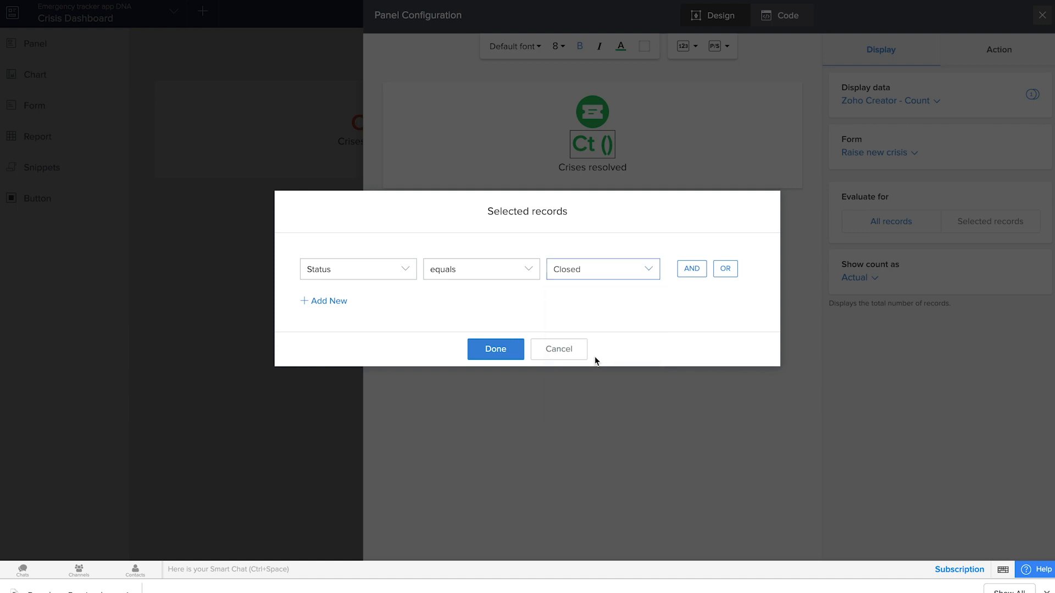
pyautogui.click(503, 352)
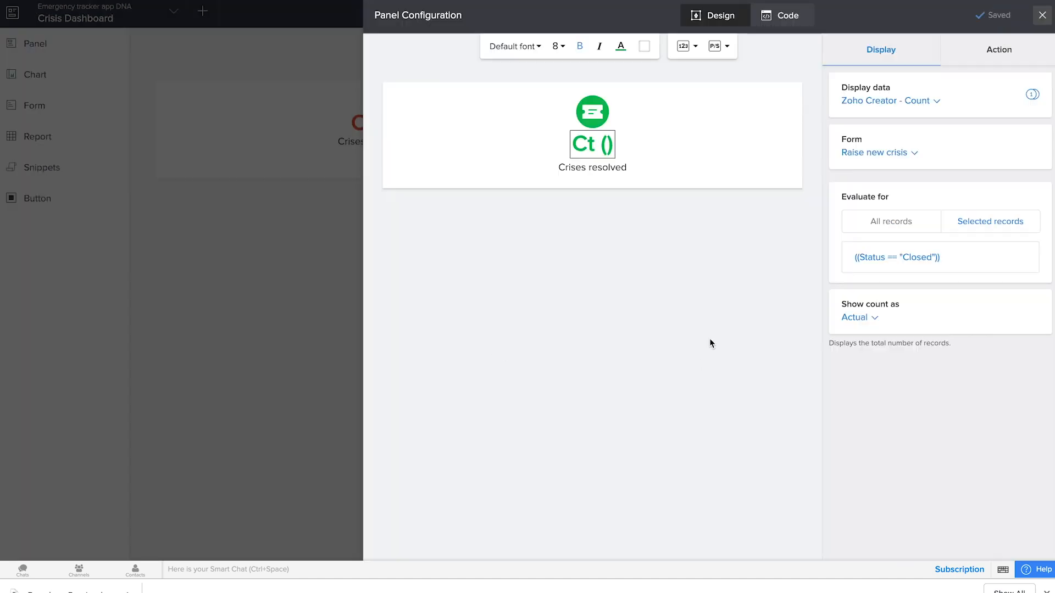
# Step: Make the "Crises resolved" number open the Employee check-in form Report, and close the panel configuration
pyautogui.click(999, 50)
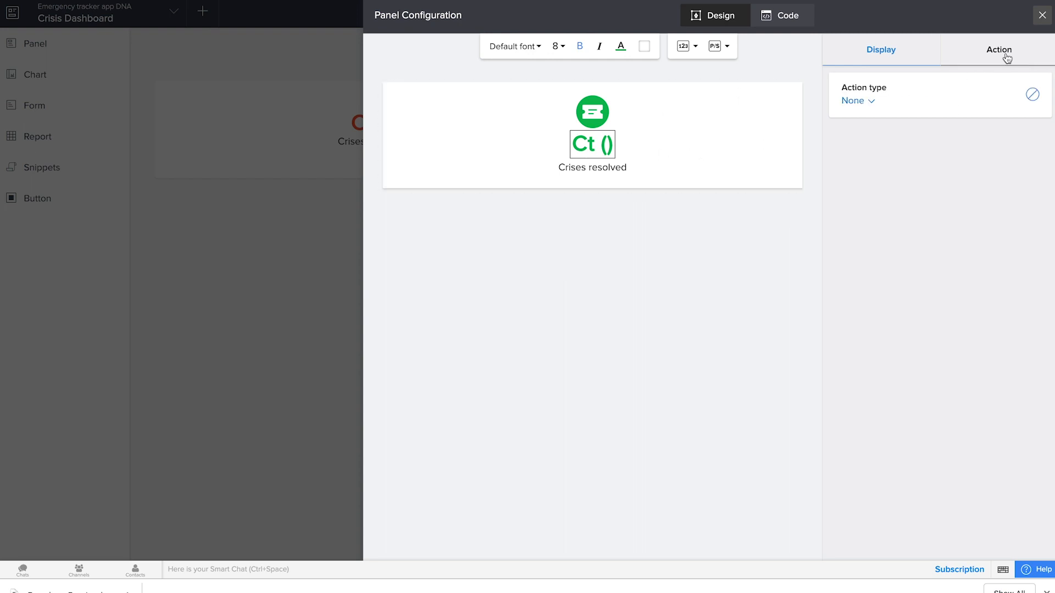
pyautogui.click(858, 101)
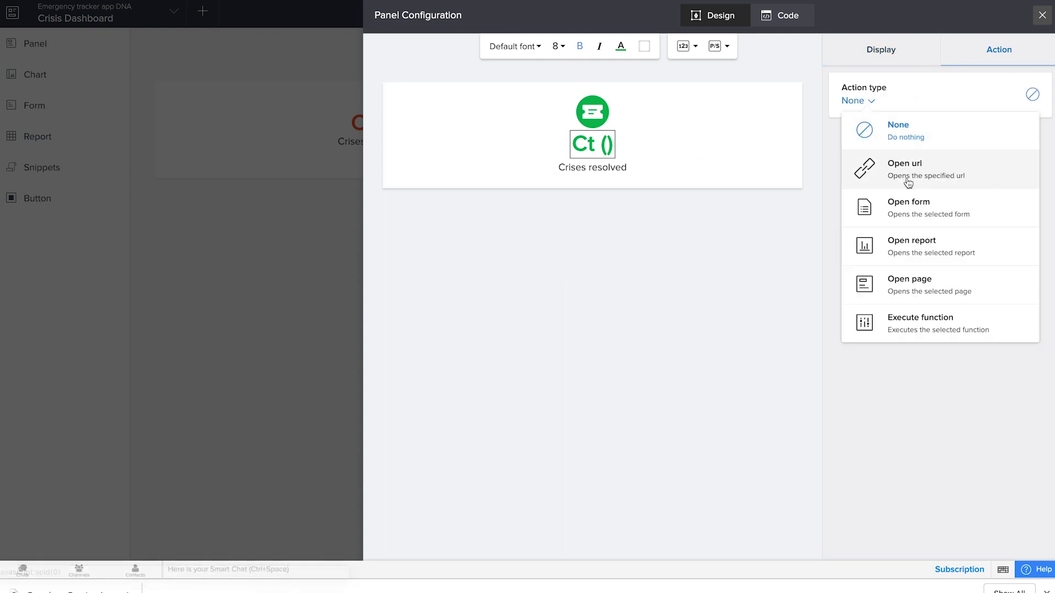
pyautogui.click(930, 253)
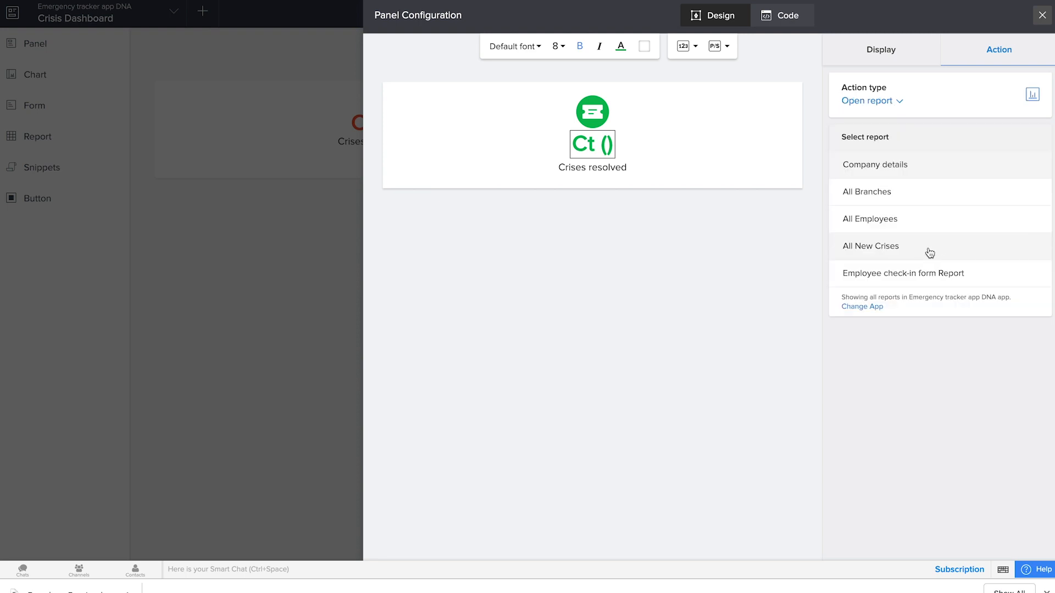
pyautogui.click(930, 253)
pyautogui.click(893, 155)
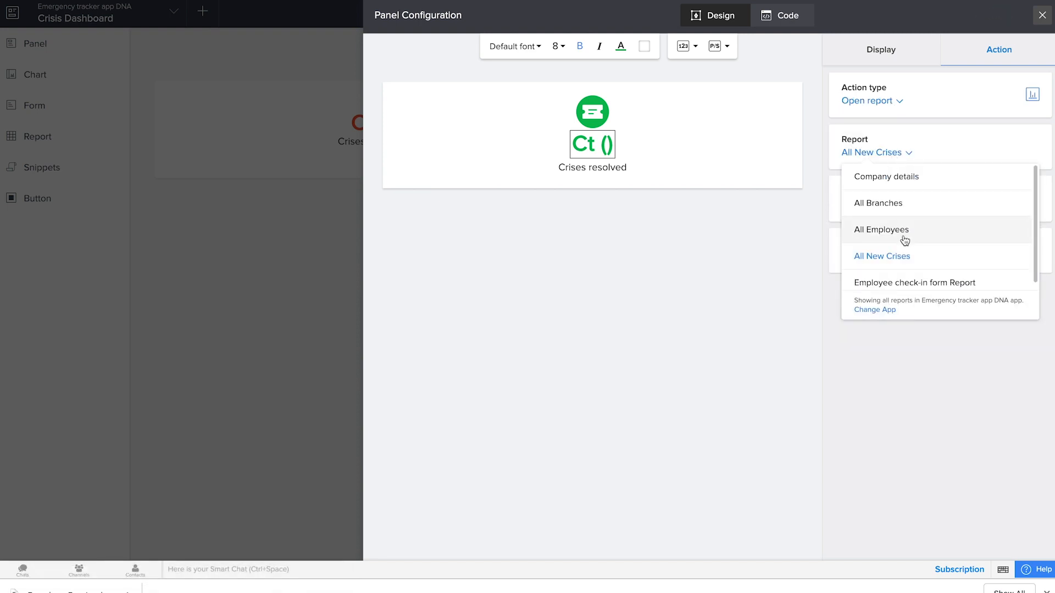
pyautogui.scroll(-1, 904, 277)
pyautogui.click(902, 279)
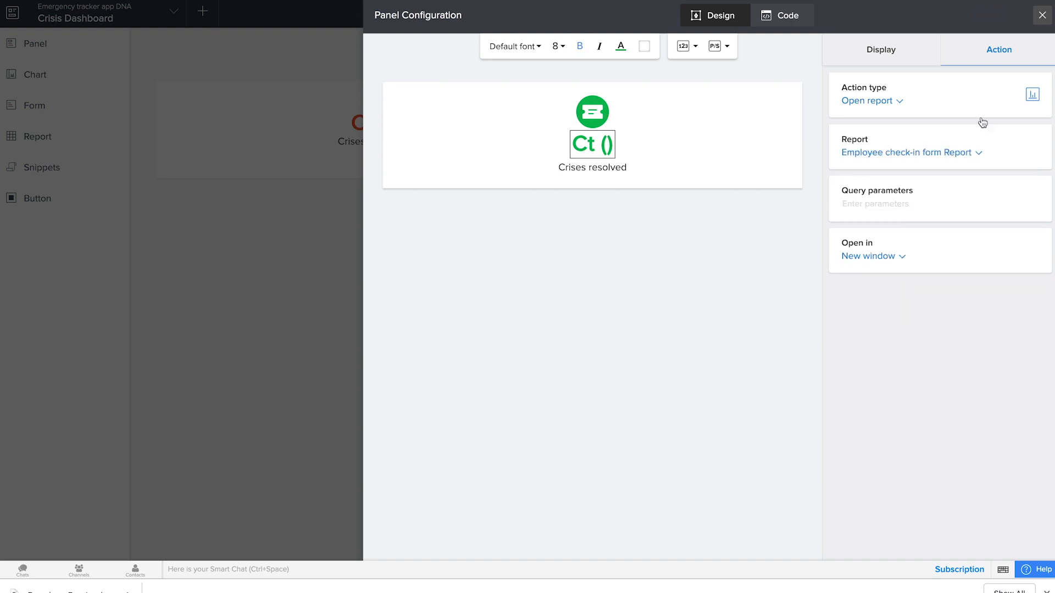
pyautogui.click(1042, 15)
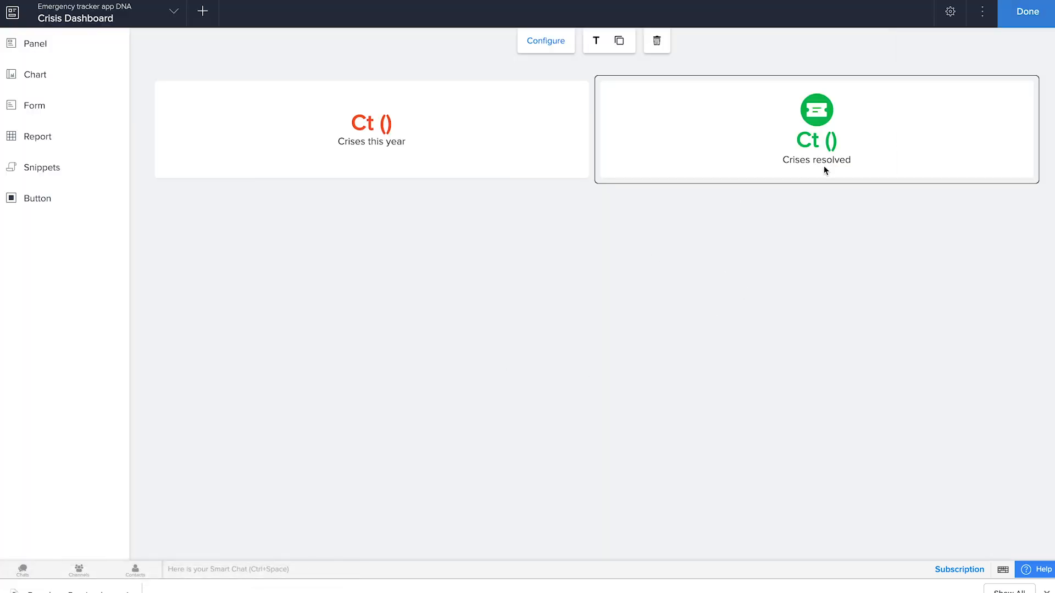
# Step: Add a stacked column chart to the dashboard page below the two count panels
pyautogui.click(36, 45)
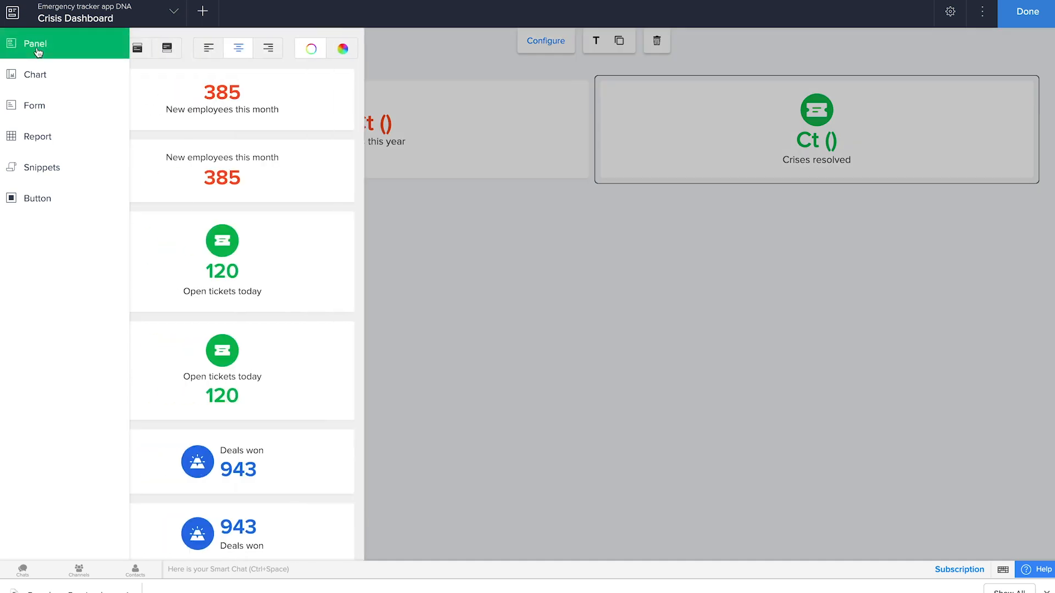
pyautogui.scroll(-5, 271, 290)
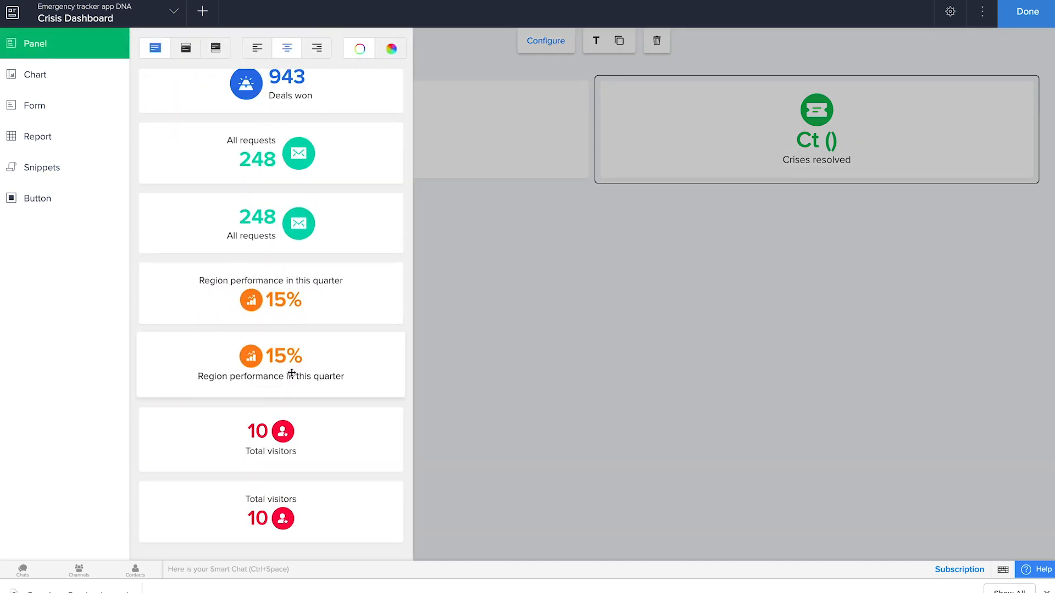
pyautogui.click(59, 74)
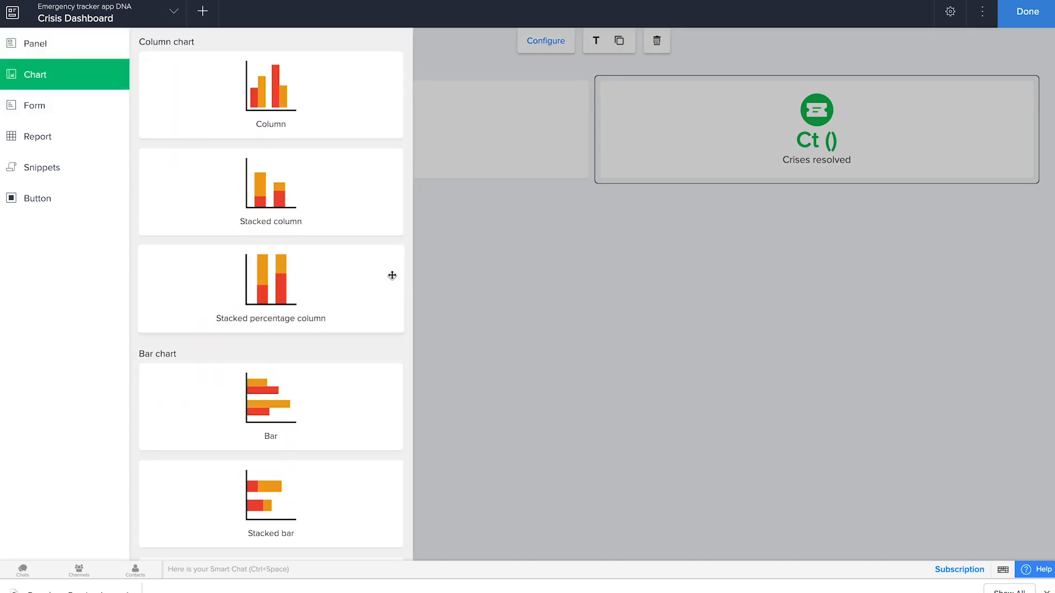
pyautogui.scroll(-5, 291, 307)
pyautogui.scroll(5, 291, 307)
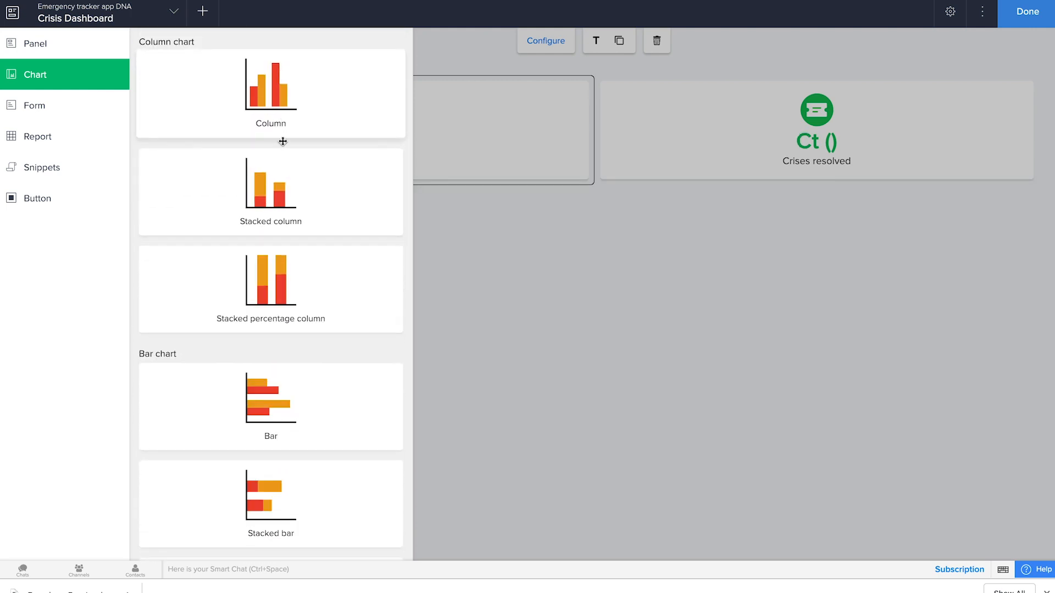
pyautogui.moveTo(286, 192); pyautogui.dragTo(634, 357)
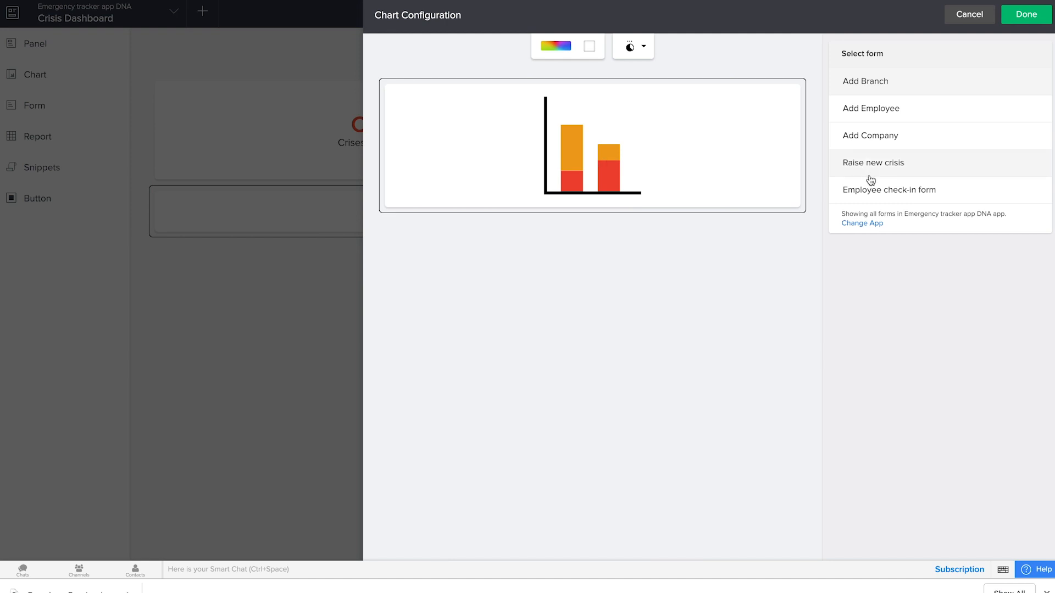
# Step: Base the stacked column chart on the Employee check-in form with Crisis Name as its X-axis category
pyautogui.click(881, 190)
pyautogui.click(871, 145)
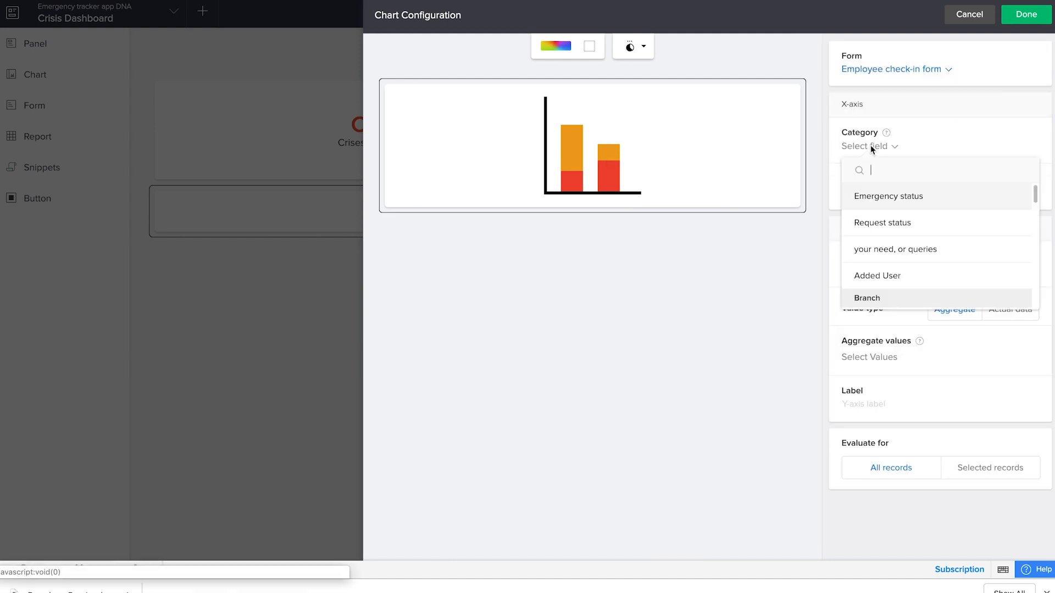
pyautogui.scroll(-5, 885, 250)
pyautogui.scroll(-5, 889, 251)
pyautogui.click(889, 250)
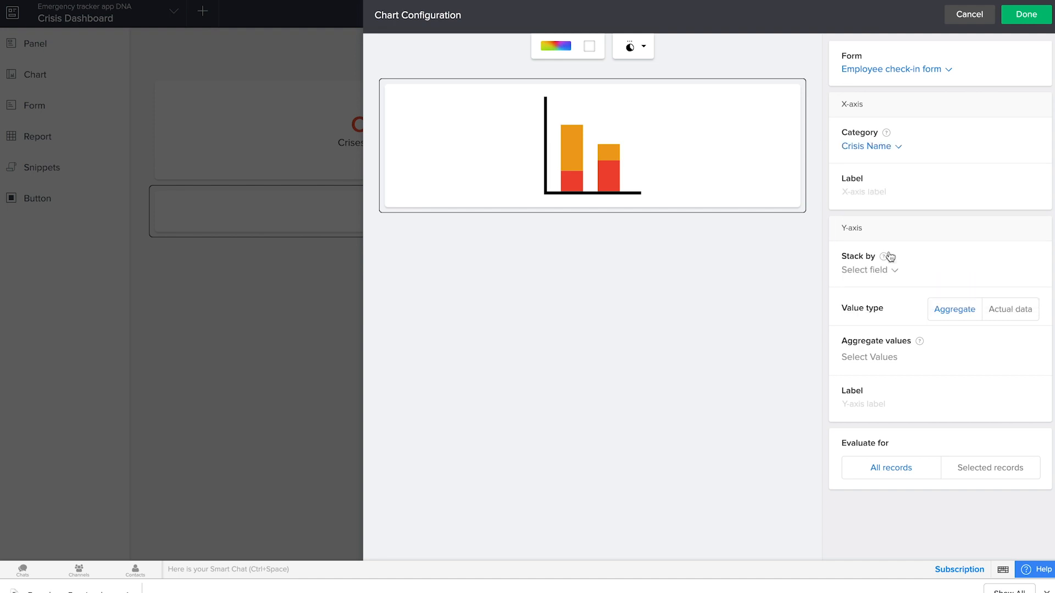
# Step: Label the chart's X-axis "Crises" and stack the Y-axis by Emergency status
pyautogui.click(861, 200)
pyautogui.write('Crises')
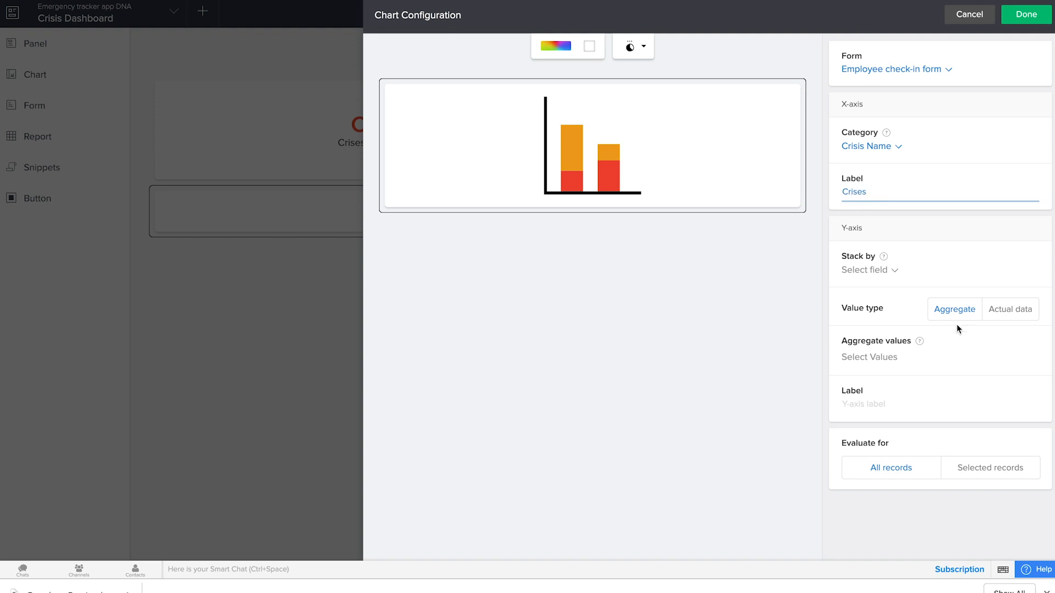
pyautogui.click(879, 270)
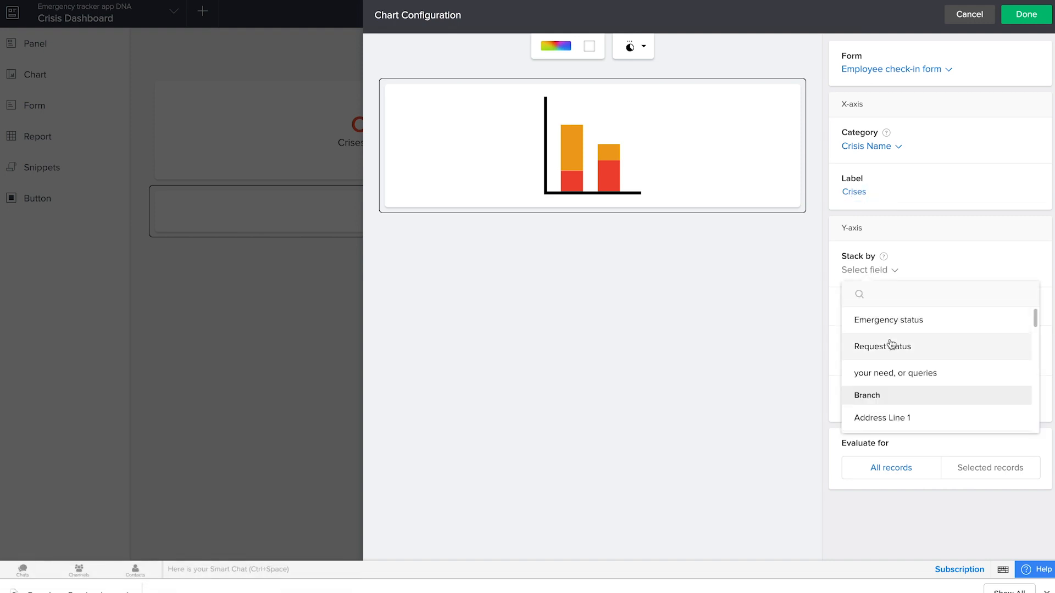
pyautogui.click(889, 320)
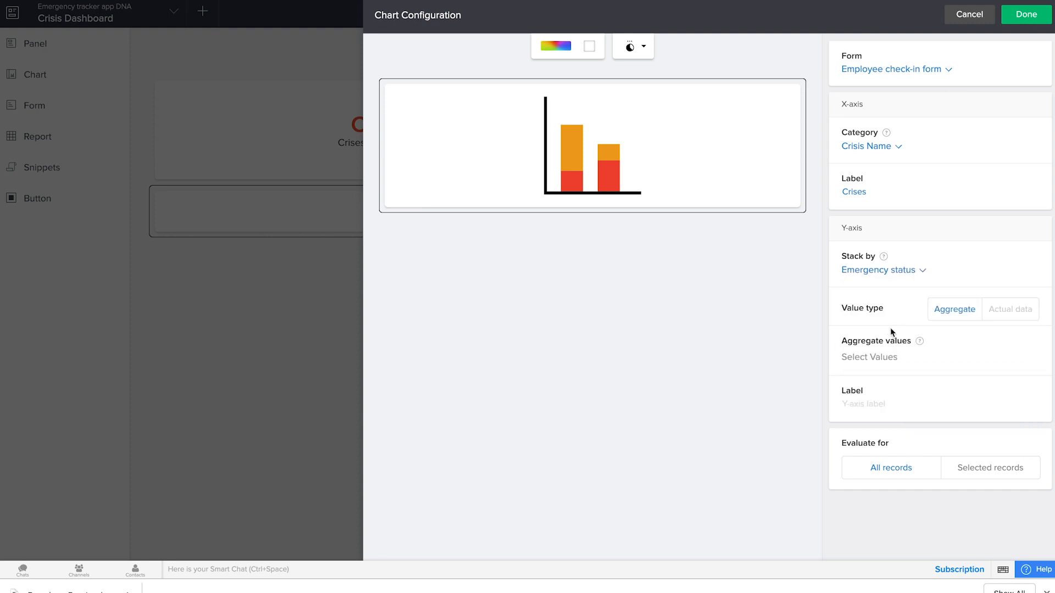
# Step: Label the Y-axis "Employee status", aggregate it by Count of Emergency status, and save the chart configuration
pyautogui.click(886, 407)
pyautogui.write('Employee status')
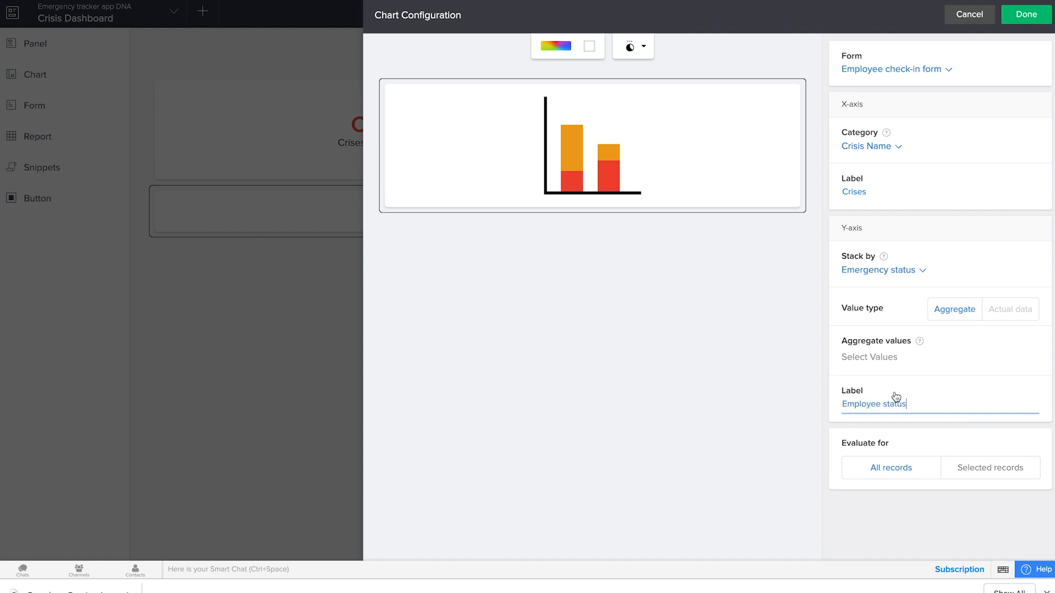
pyautogui.click(897, 364)
pyautogui.click(735, 380)
pyautogui.click(910, 360)
pyautogui.click(908, 392)
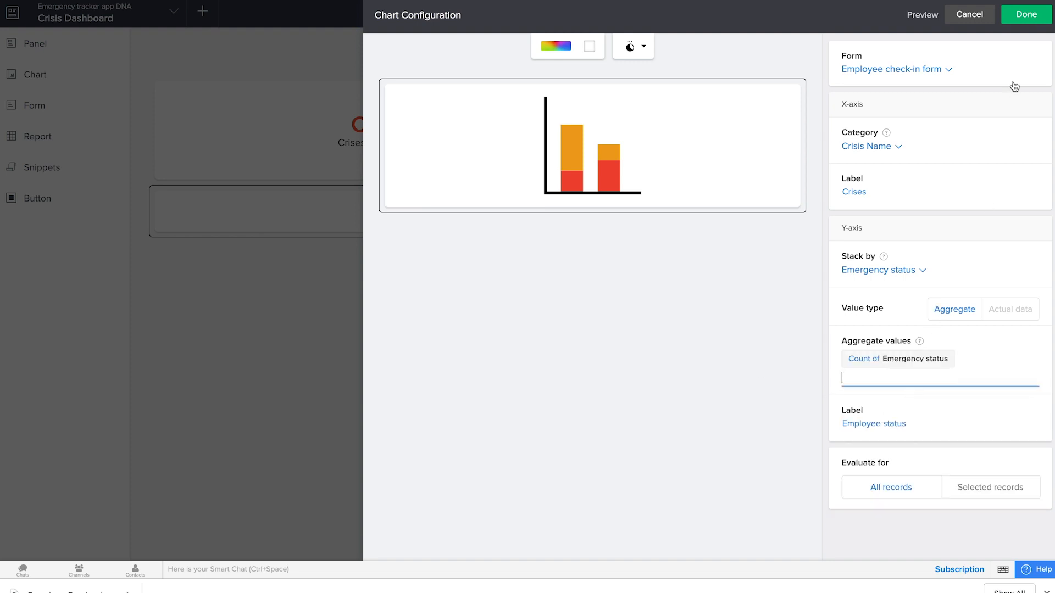
pyautogui.click(1022, 16)
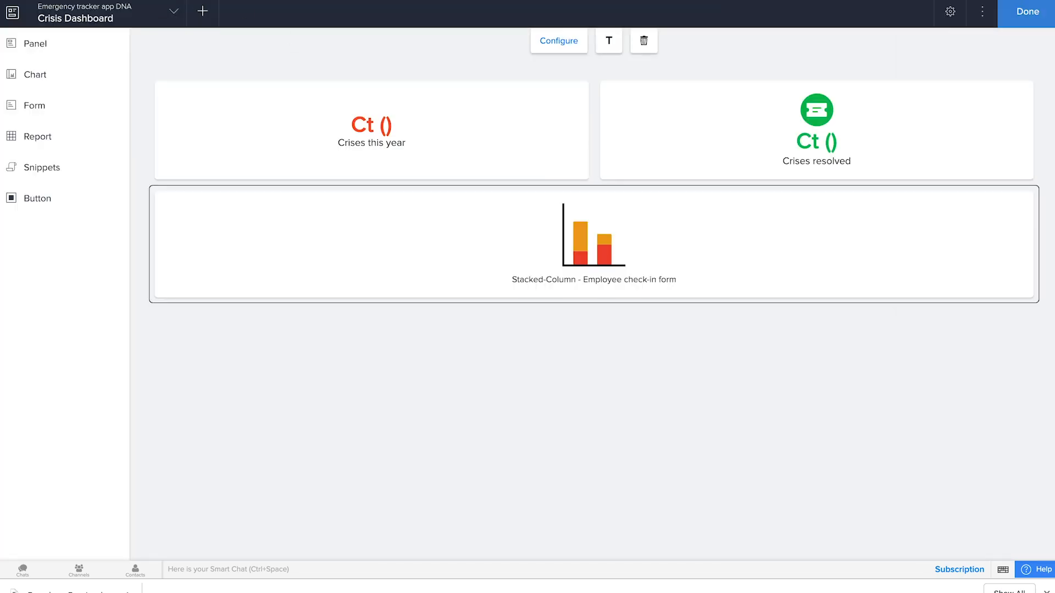
# Step: Finish editing the page, open the live application and inspect the bars of the Crisis Dashboard's stacked column chart
pyautogui.click(1022, 22)
pyautogui.rightClick(1009, 22)
pyautogui.click(995, 25)
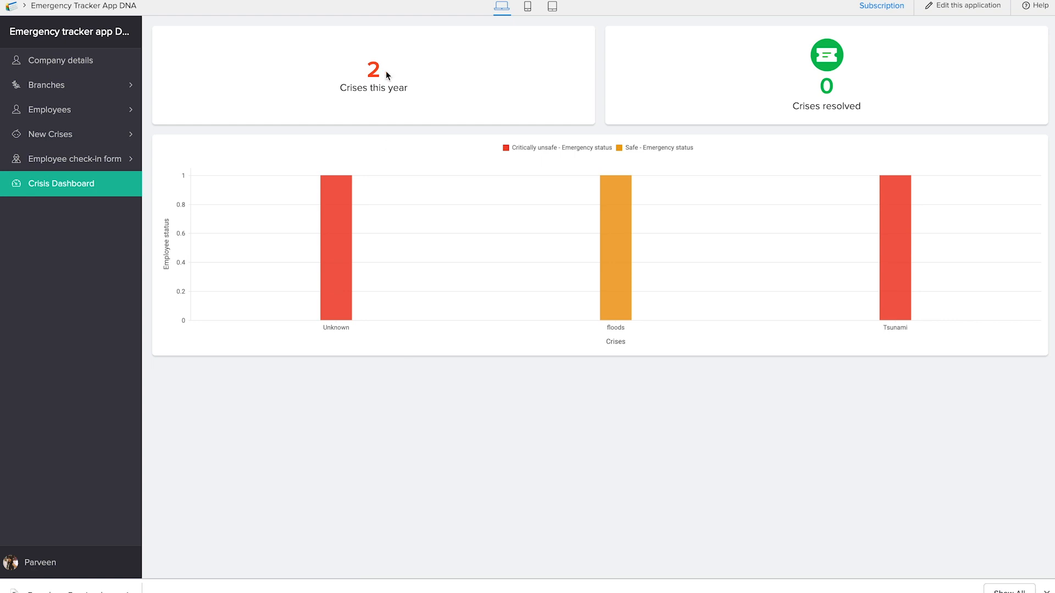
pyautogui.moveTo(630, 305)
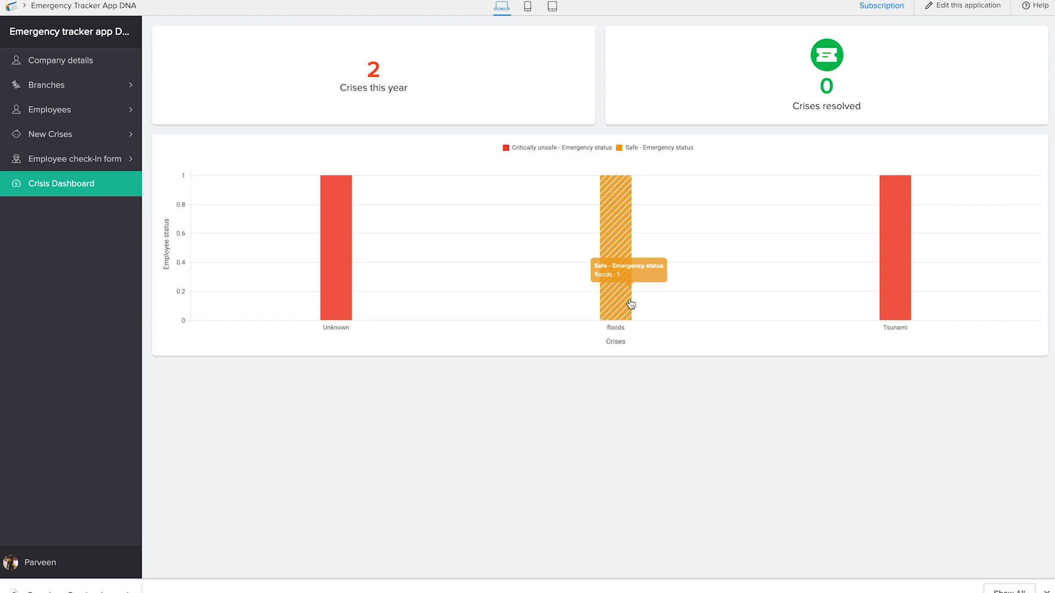
pyautogui.moveTo(889, 269)
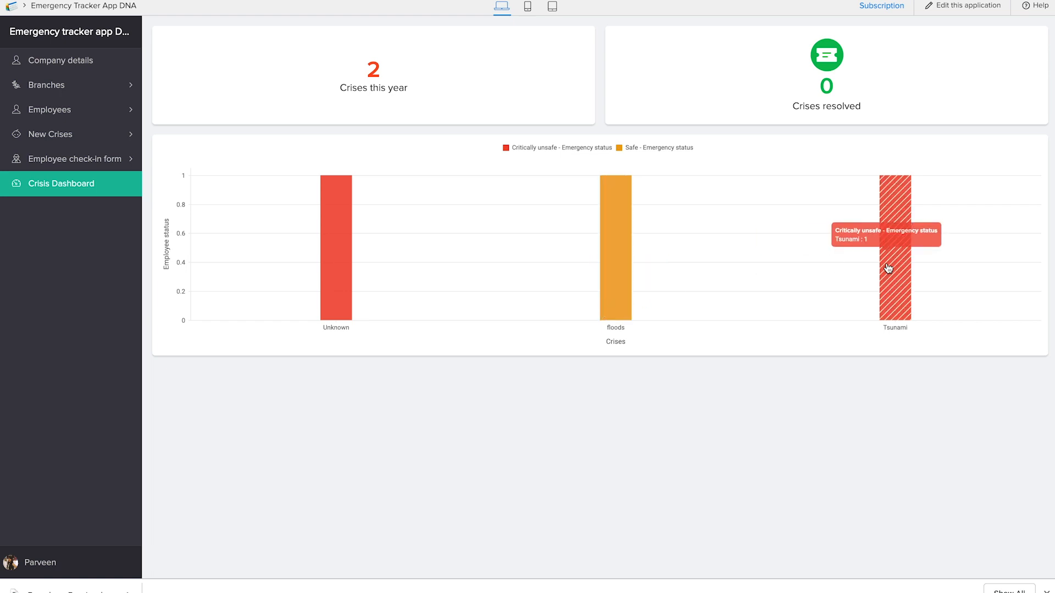
pyautogui.moveTo(324, 264)
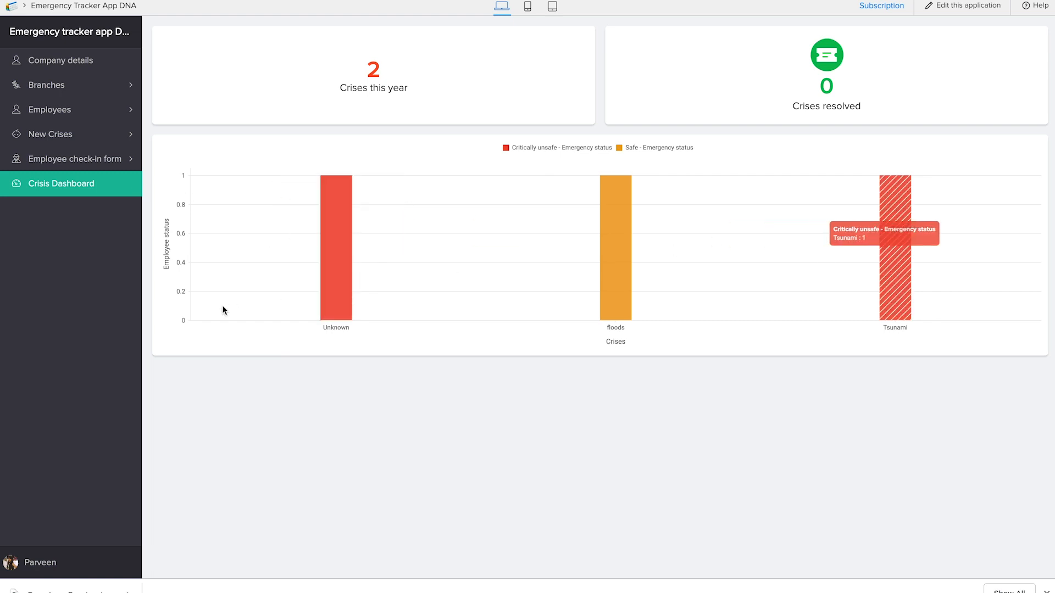
# Step: Raise a new crisis named "drought" for Youtube office, with an employee as the raiser and the date 23-Jan-2019
pyautogui.click(72, 141)
pyautogui.click(73, 165)
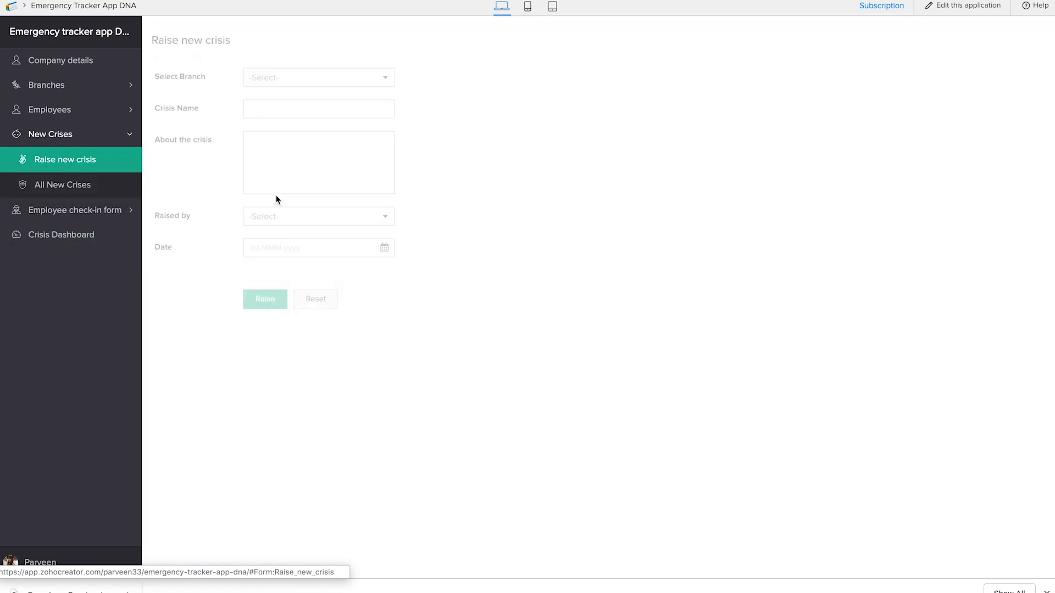
pyautogui.click(276, 71)
pyautogui.click(275, 90)
pyautogui.click(273, 108)
pyautogui.write('drought')
pyautogui.click(272, 213)
pyautogui.click(272, 231)
pyautogui.click(291, 240)
pyautogui.click(328, 379)
pyautogui.click(266, 291)
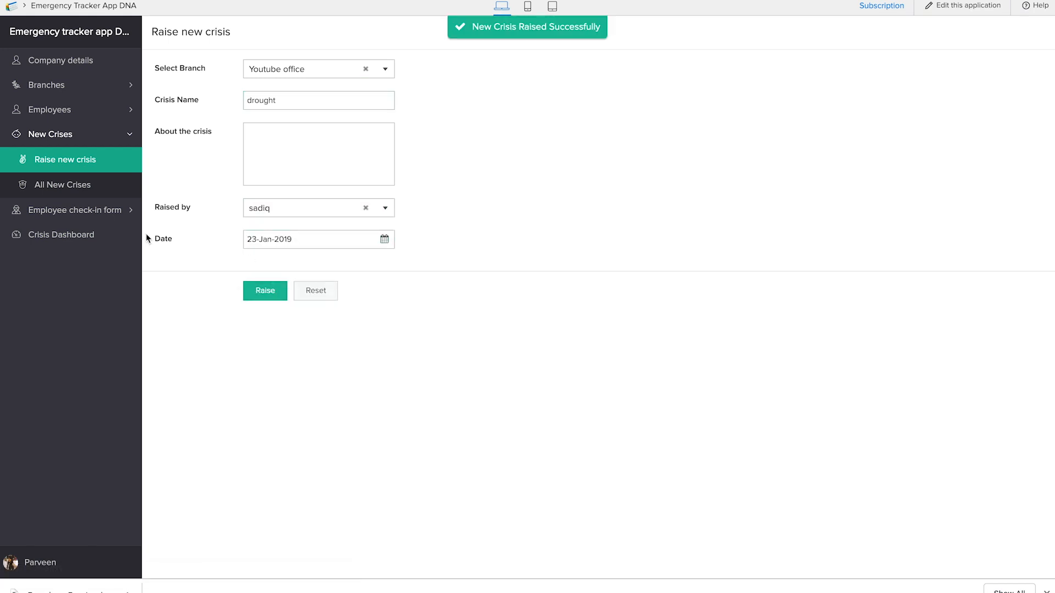
# Step: Submit an Employee check-in form for an employee in the drought crisis at Youtube office, with emergency status Not present
pyautogui.click(82, 210)
pyautogui.click(110, 185)
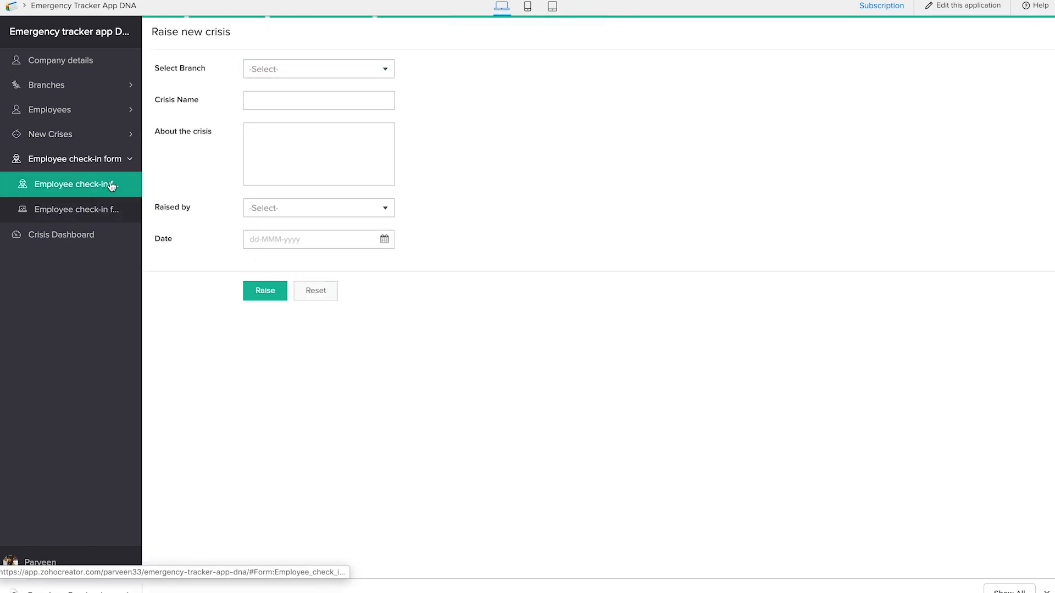
pyautogui.click(297, 70)
pyautogui.click(301, 91)
pyautogui.click(302, 132)
pyautogui.click(305, 146)
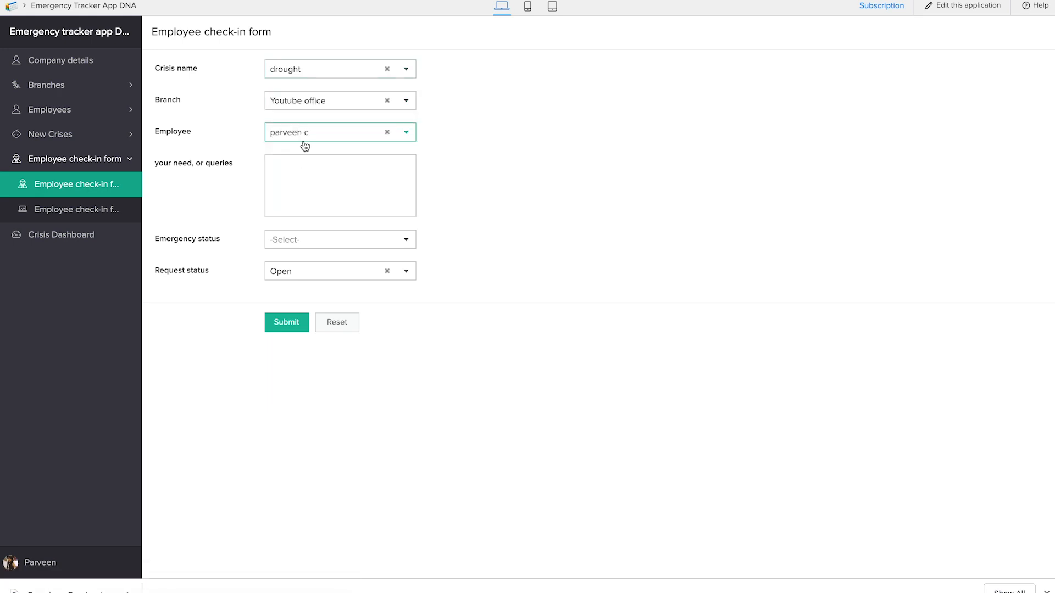
pyautogui.click(308, 242)
pyautogui.click(308, 280)
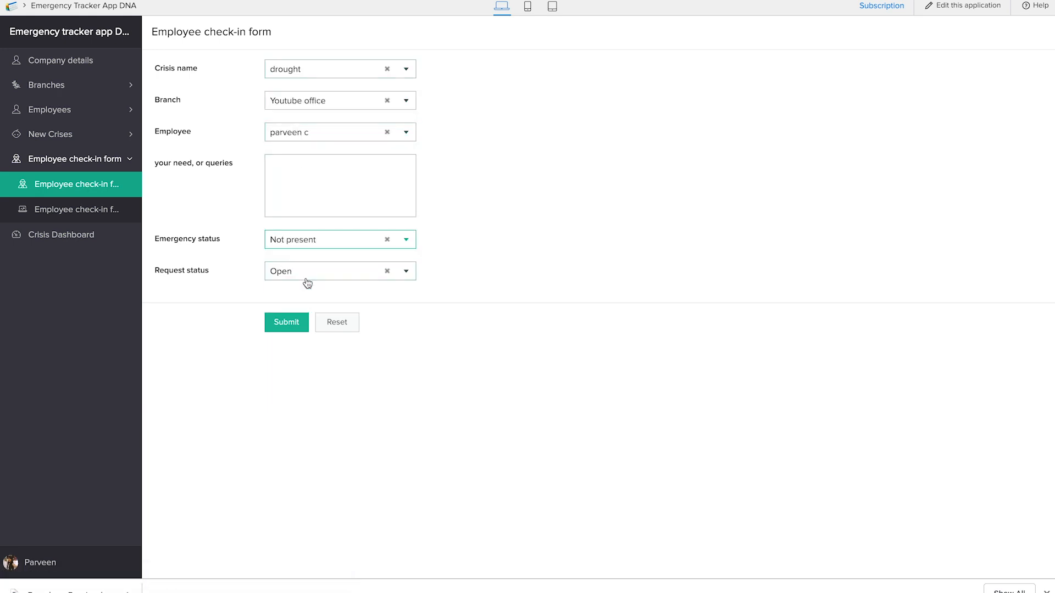
pyautogui.click(301, 328)
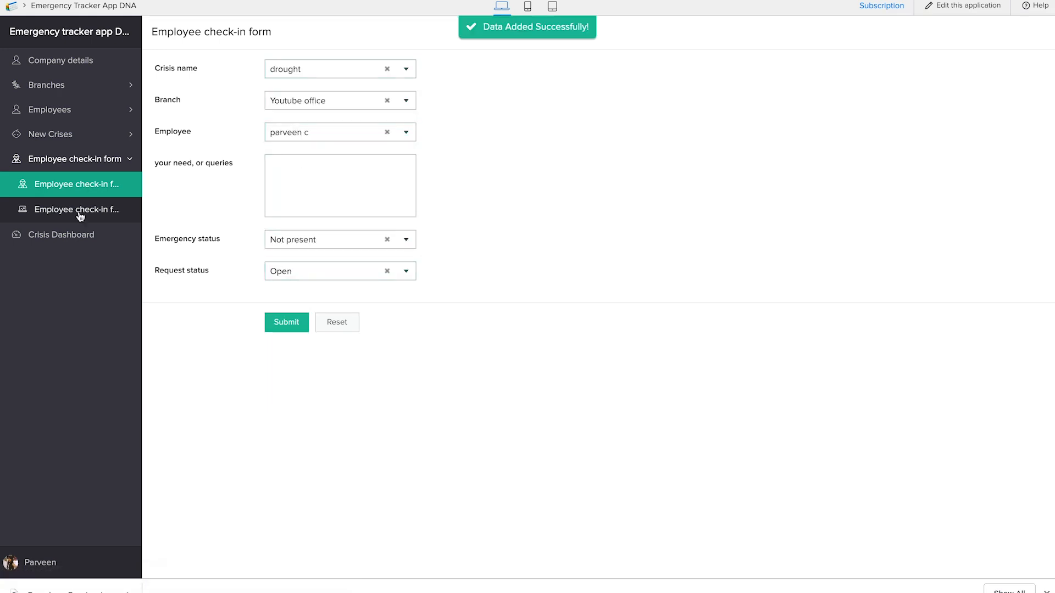
# Step: Review the Crisis Dashboard's chart bars for each crisis and the records listed in All New Crises
pyautogui.click(62, 245)
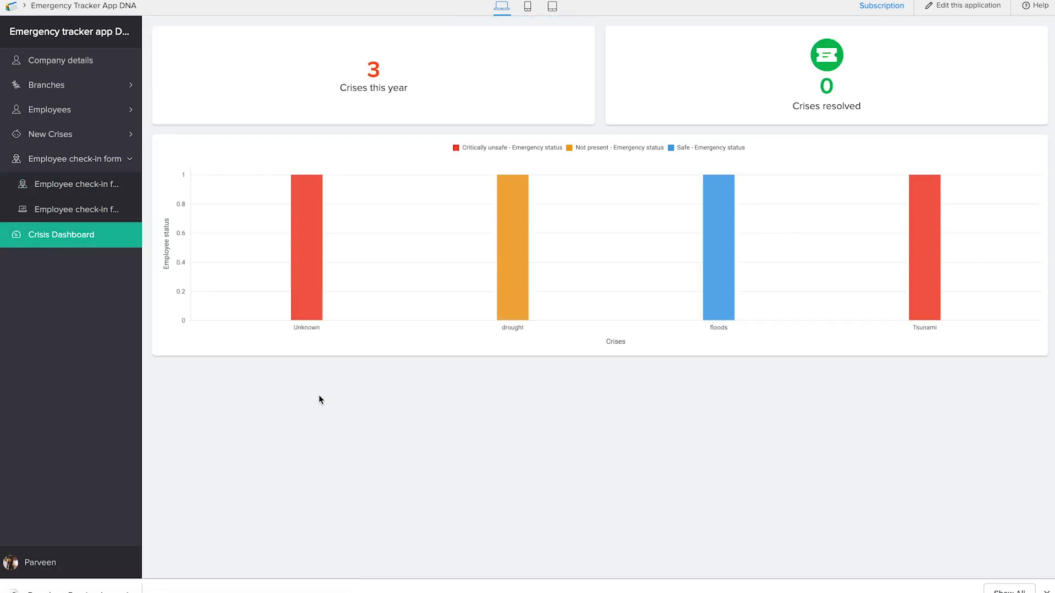
pyautogui.moveTo(730, 308)
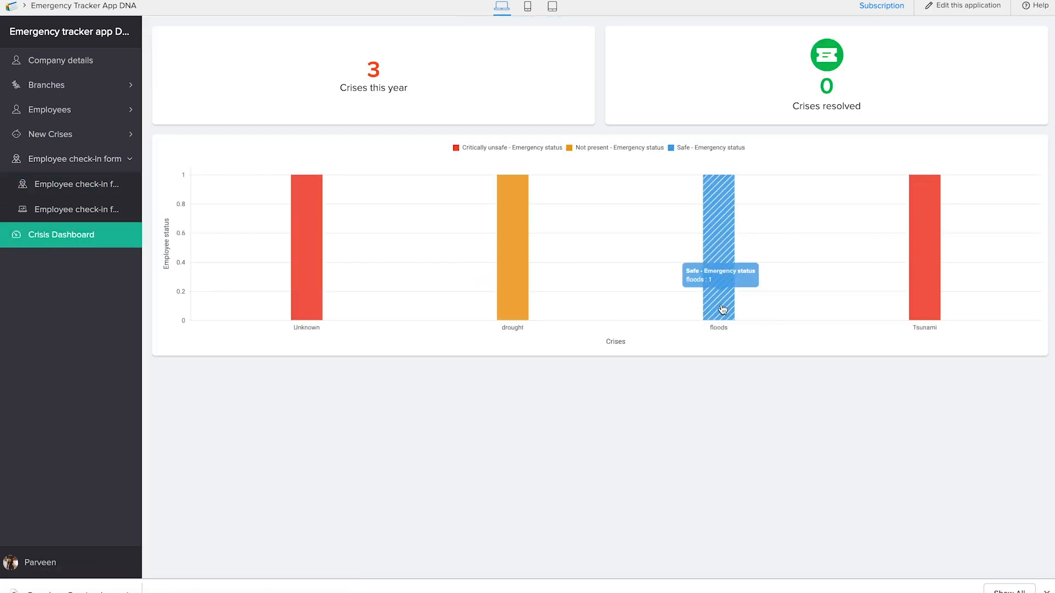
pyautogui.moveTo(525, 295)
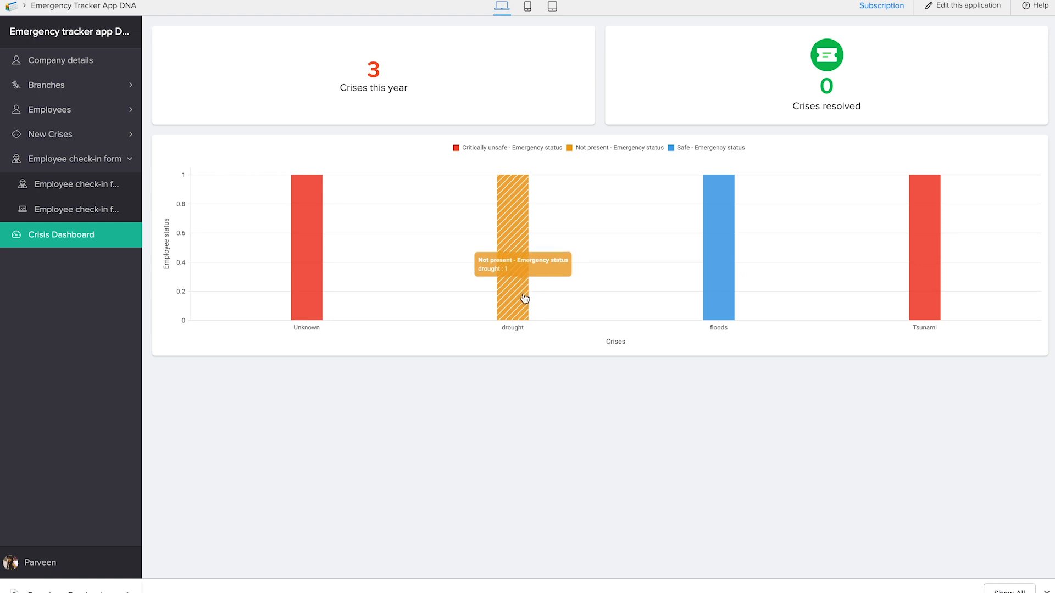
pyautogui.moveTo(934, 291)
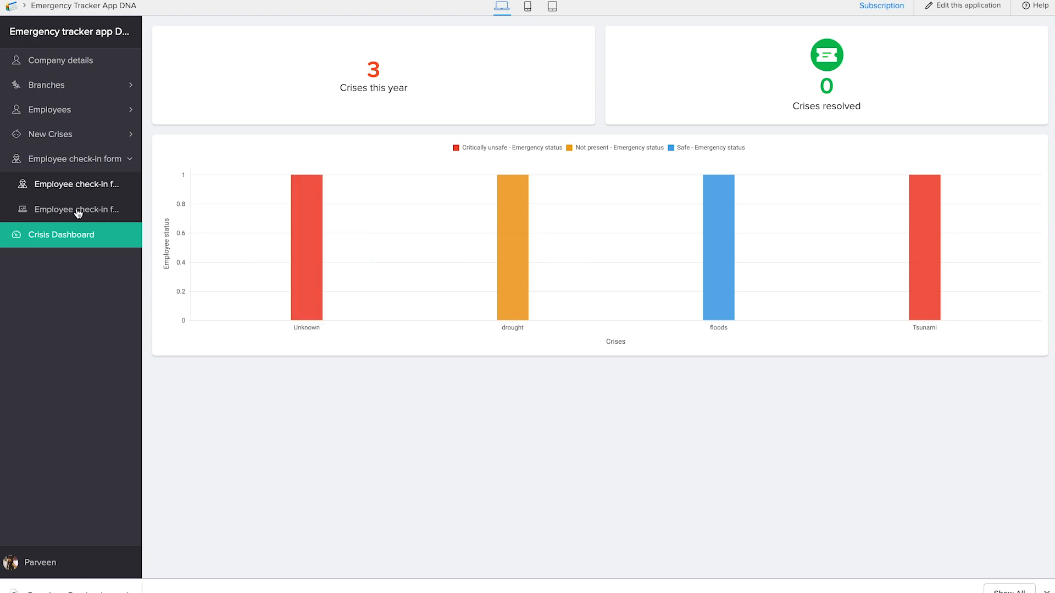
pyautogui.click(68, 135)
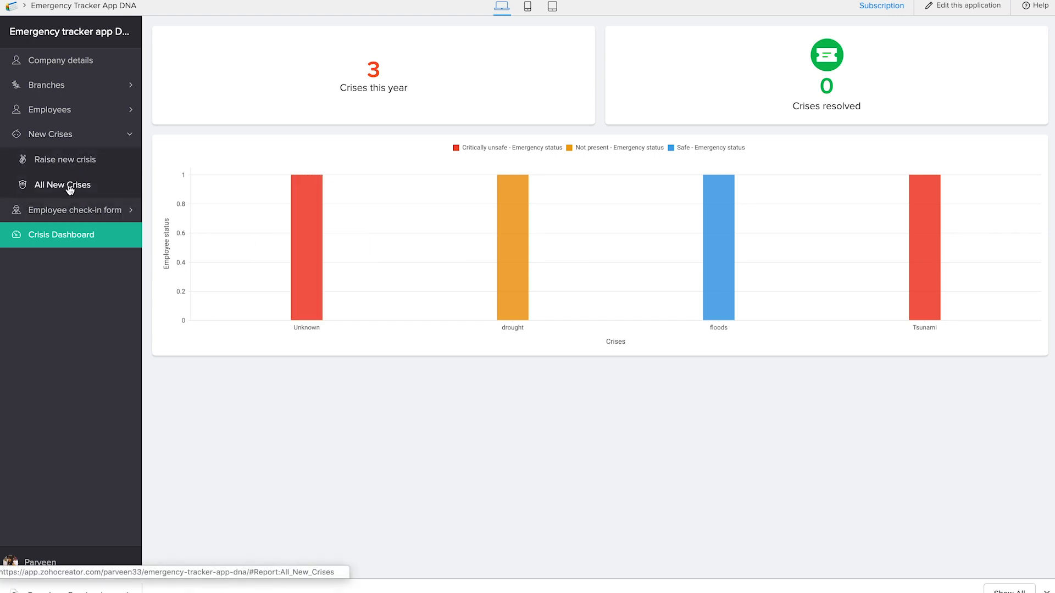
pyautogui.click(69, 186)
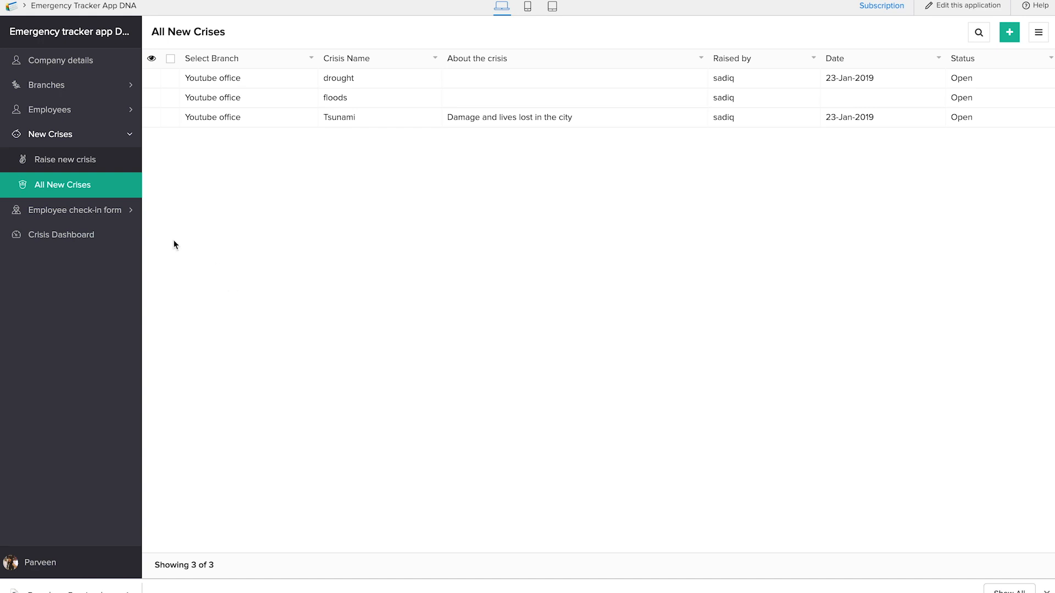
# Step: Delete the record without a crisis name from the Employee check-in form Report
pyautogui.click(74, 210)
pyautogui.click(110, 210)
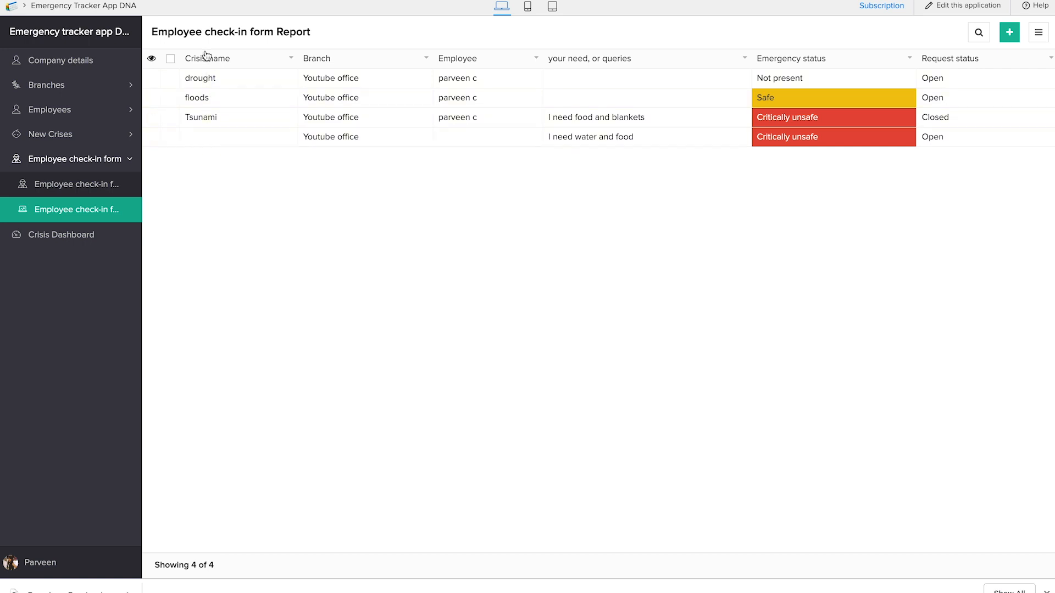
pyautogui.click(170, 137)
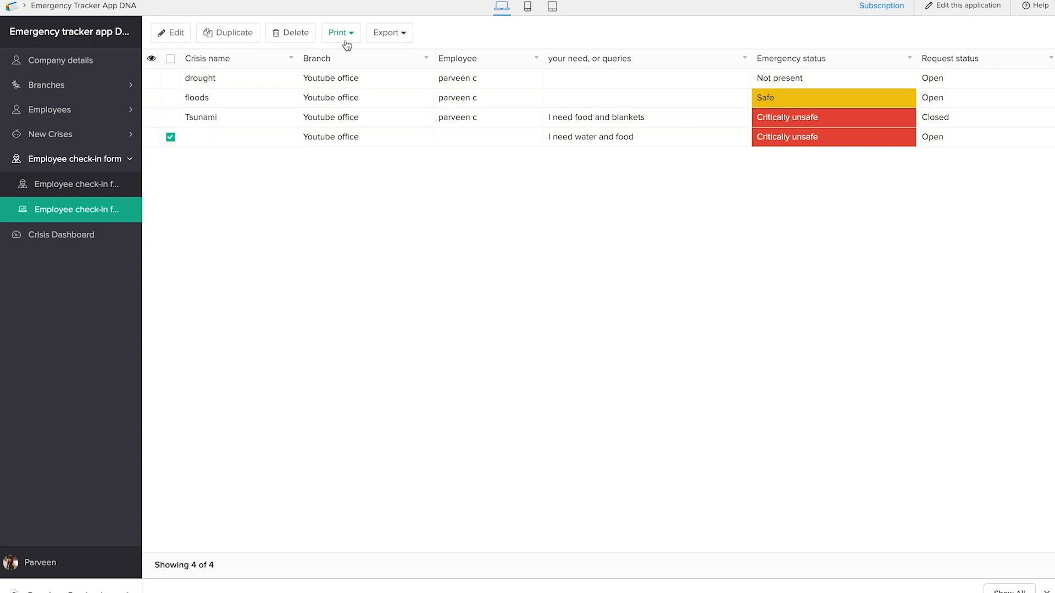
pyautogui.click(300, 34)
pyautogui.click(489, 320)
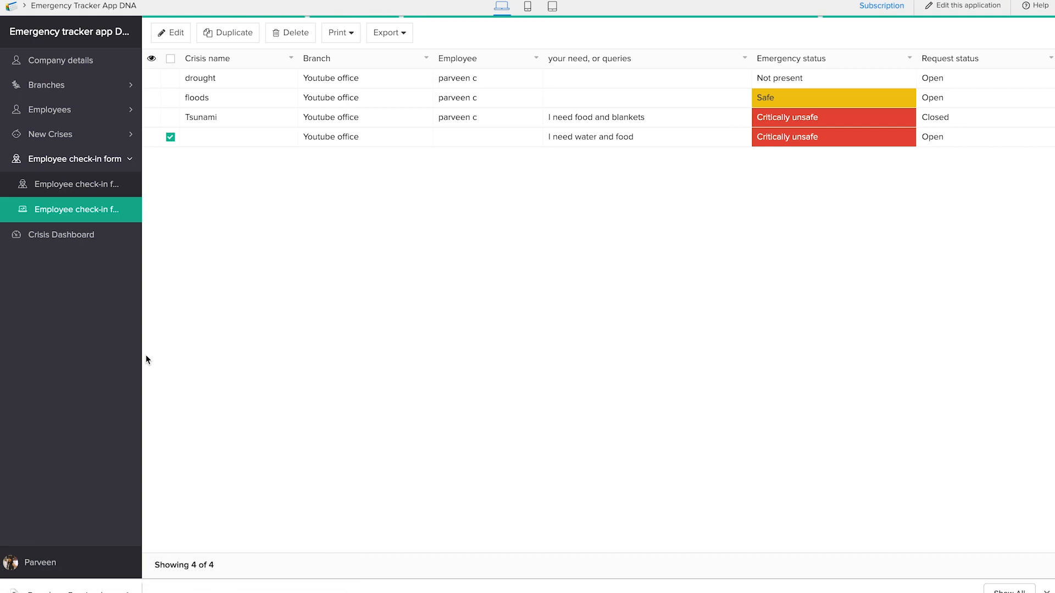
# Step: Return to the Crisis Dashboard, inspect the chart's bars and try the number links in both count panels
pyautogui.click(92, 241)
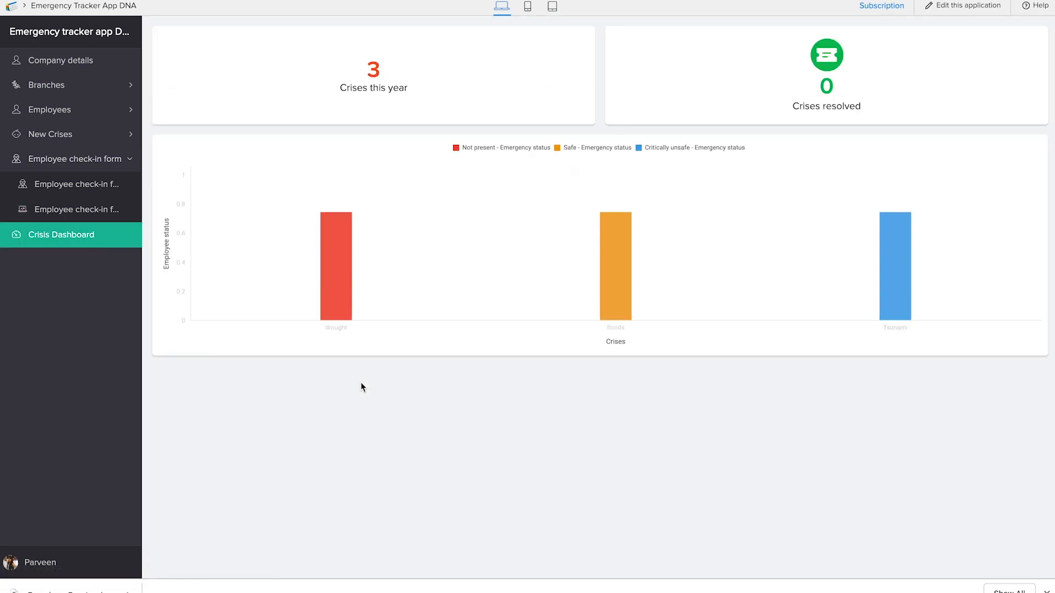
pyautogui.moveTo(341, 283)
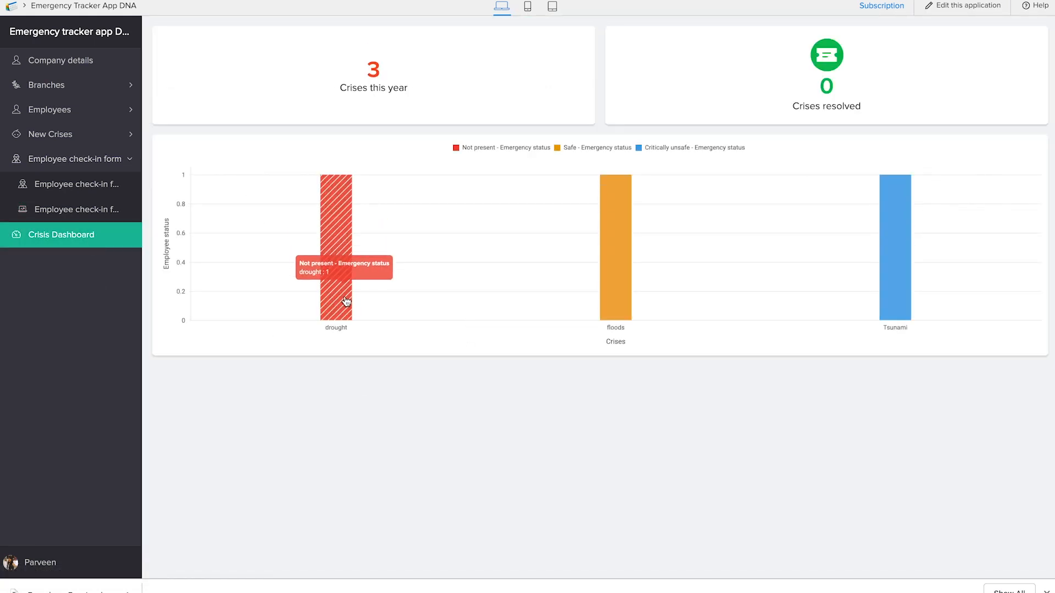
pyautogui.moveTo(911, 302)
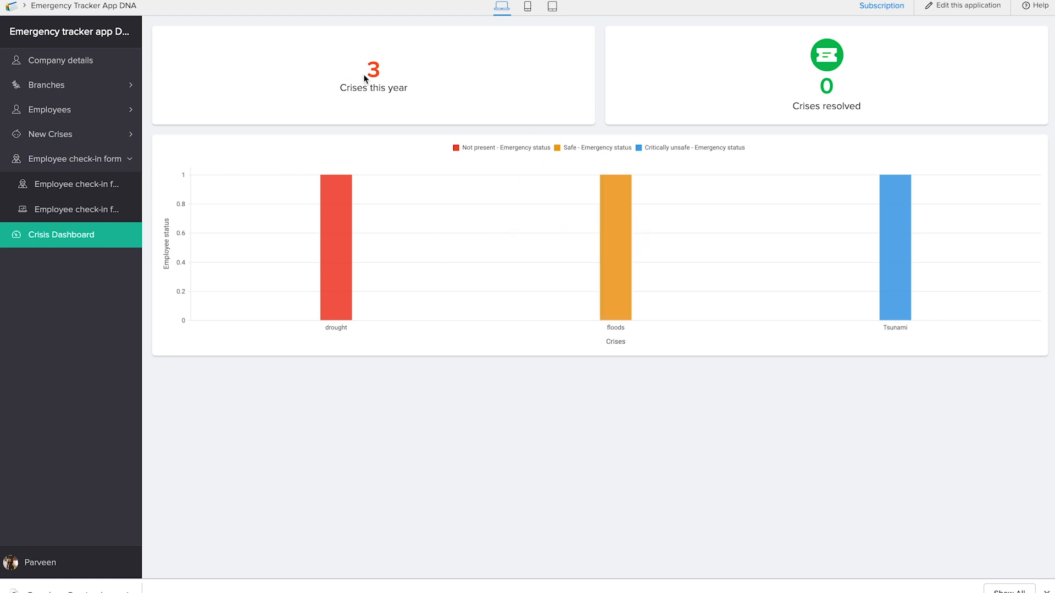
pyautogui.click(380, 71)
pyautogui.click(832, 96)
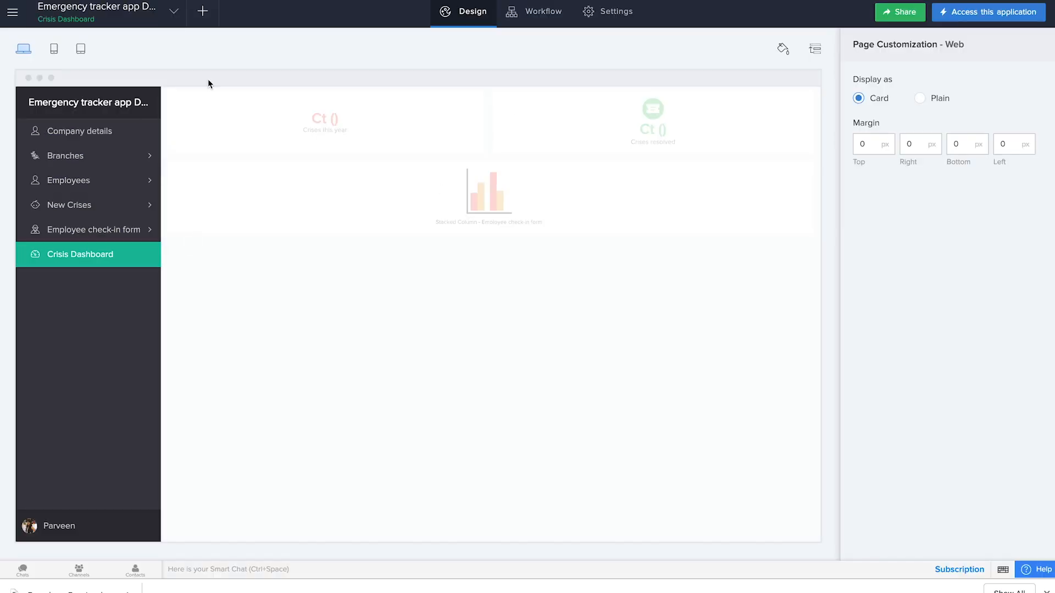
# Step: Open the Crisis Dashboard page for editing and add the "Assigned tickets" header-style panel below the chart
pyautogui.click(501, 316)
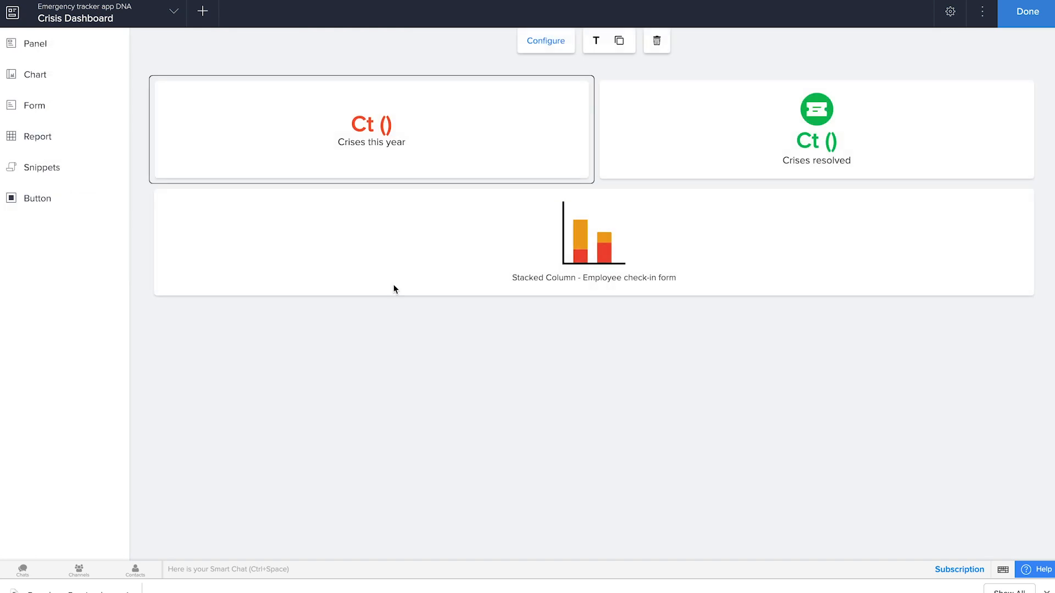
pyautogui.click(51, 60)
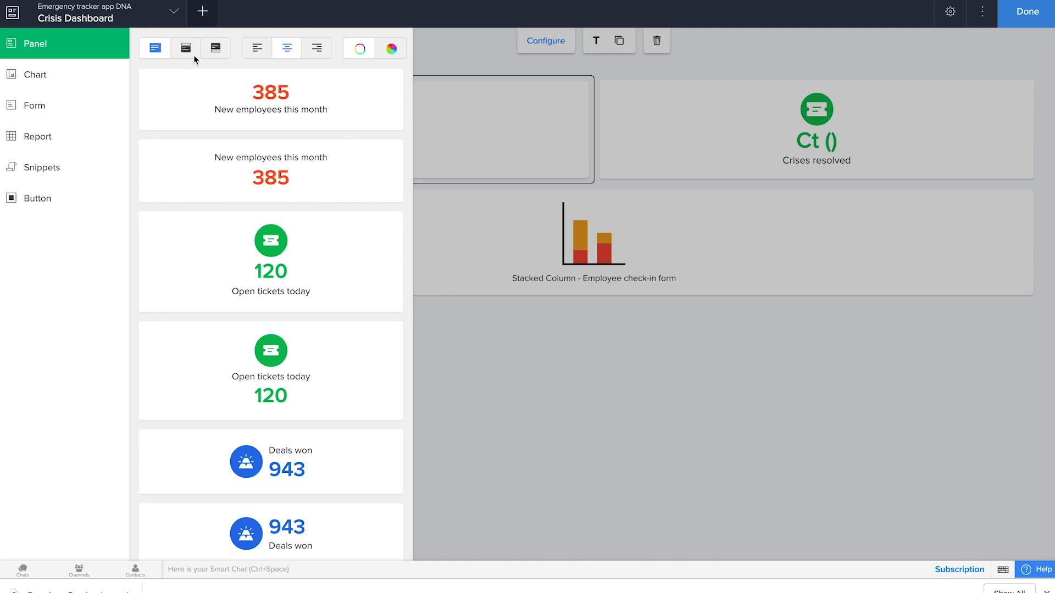
pyautogui.click(193, 55)
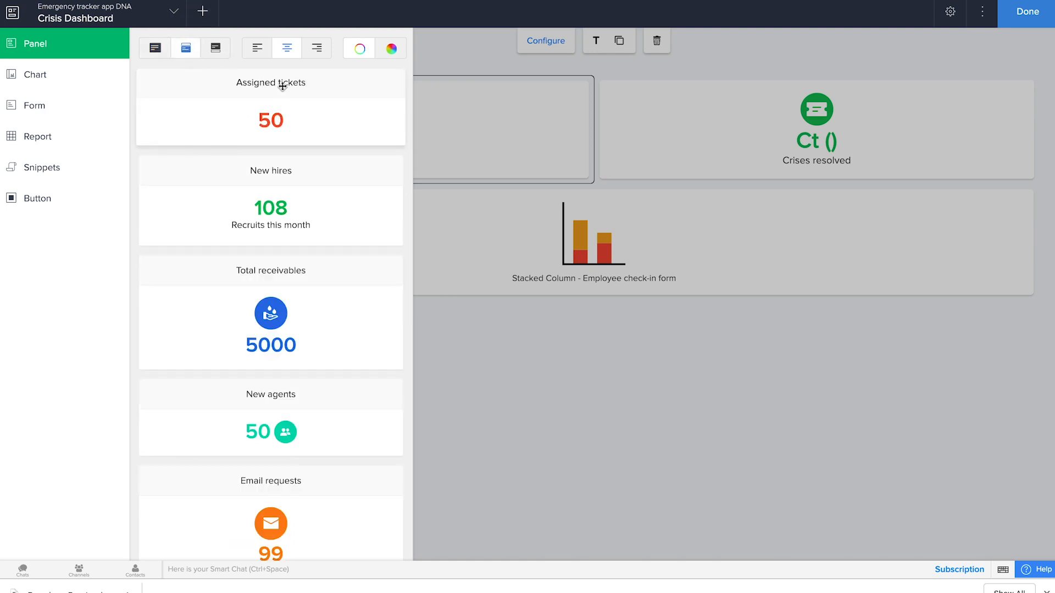
pyautogui.moveTo(282, 86); pyautogui.dragTo(493, 364)
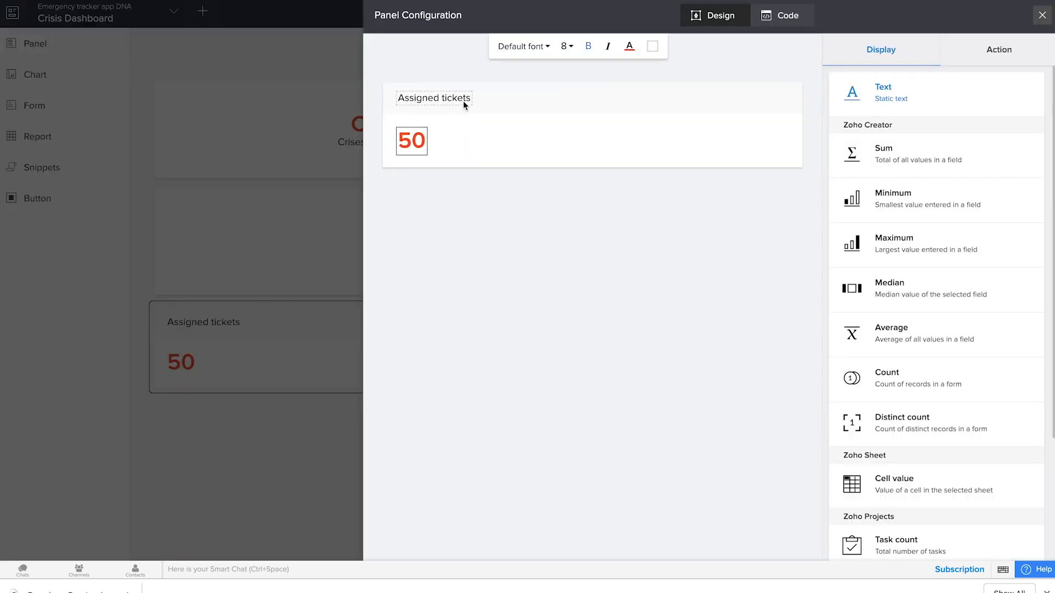
# Step: Change the new panel's title text to "Safe employees"
pyautogui.click(708, 101)
pyautogui.click(872, 151)
pyautogui.hotkey('ctrl', 'a')
pyautogui.write('Safe employees')
# Step: Make the Safe employees panel's number display the count of records in the Employee check-in form
pyautogui.click(419, 144)
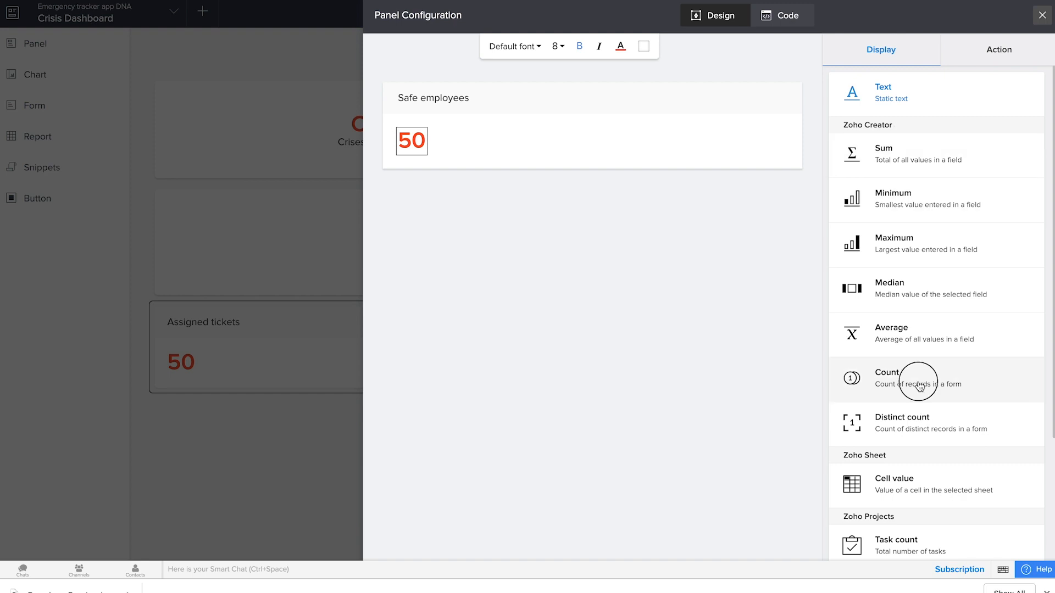
pyautogui.click(855, 377)
pyautogui.click(904, 272)
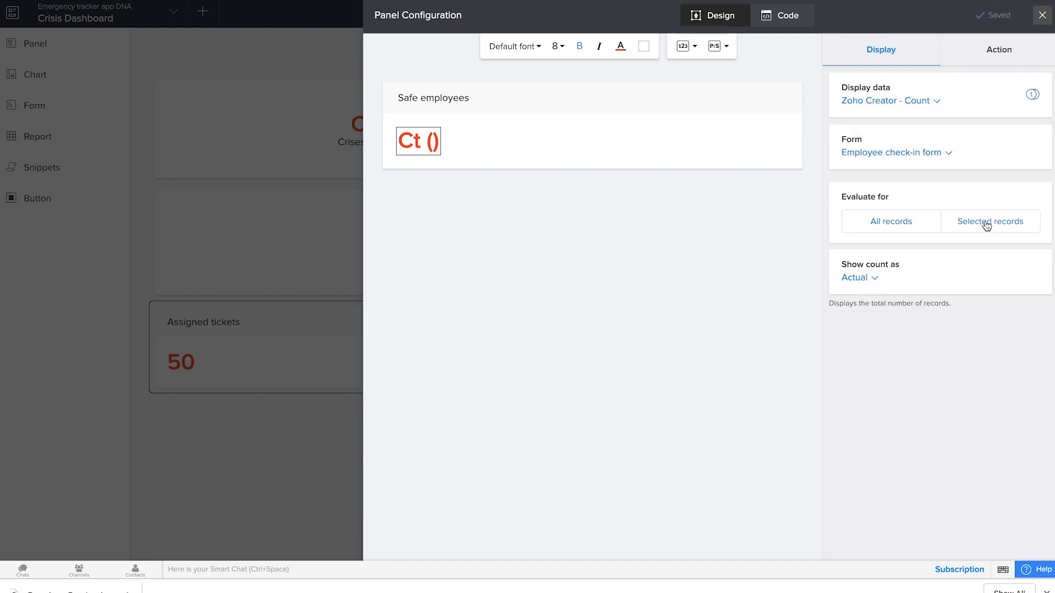
# Step: Limit the Safe employees count to records where Emergency status equals Safe
pyautogui.click(985, 223)
pyautogui.click(390, 272)
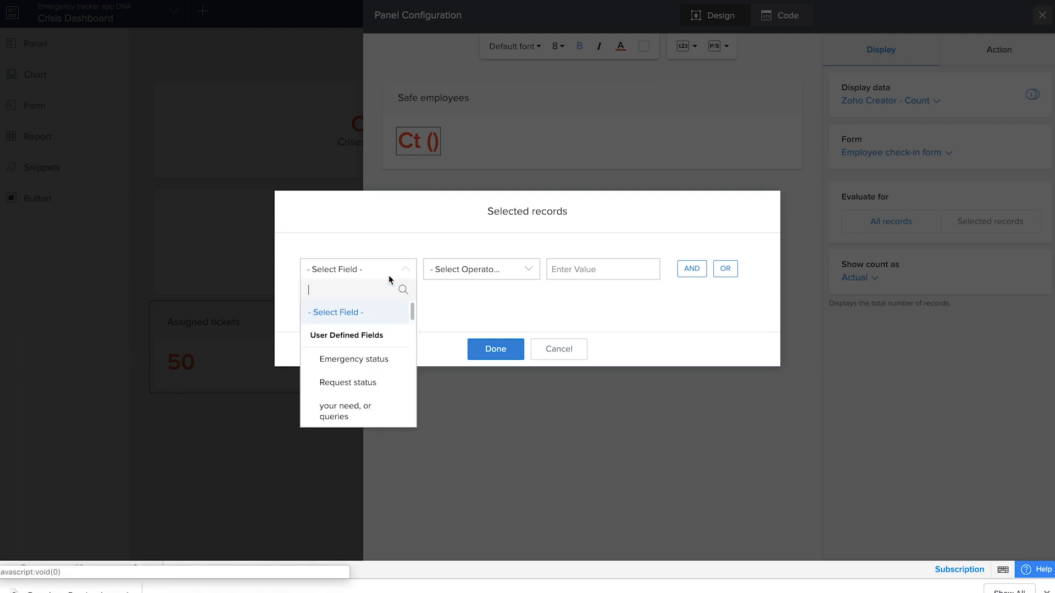
pyautogui.click(370, 367)
pyautogui.click(471, 334)
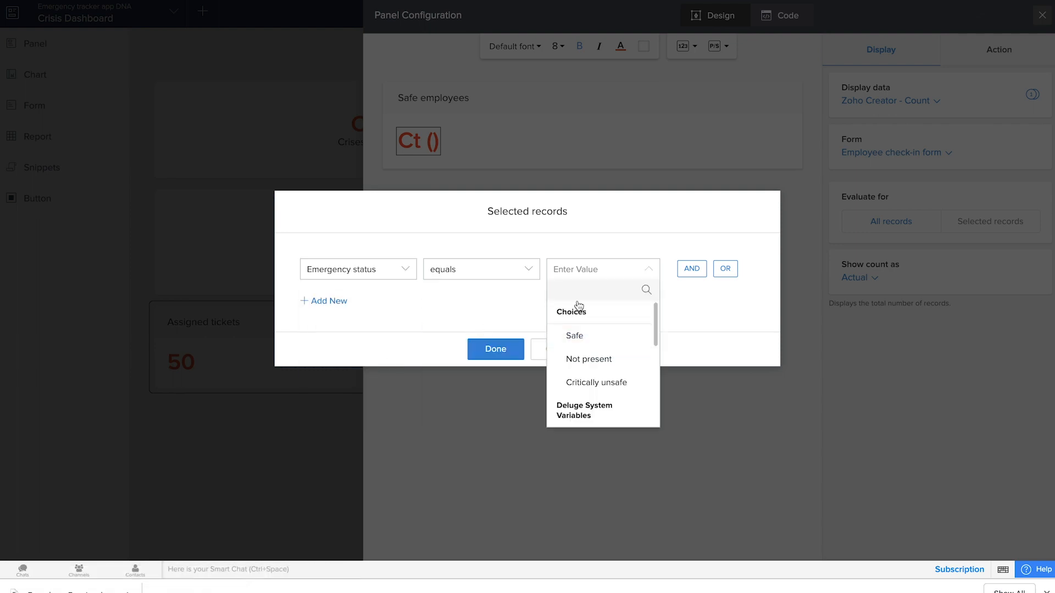
pyautogui.click(575, 343)
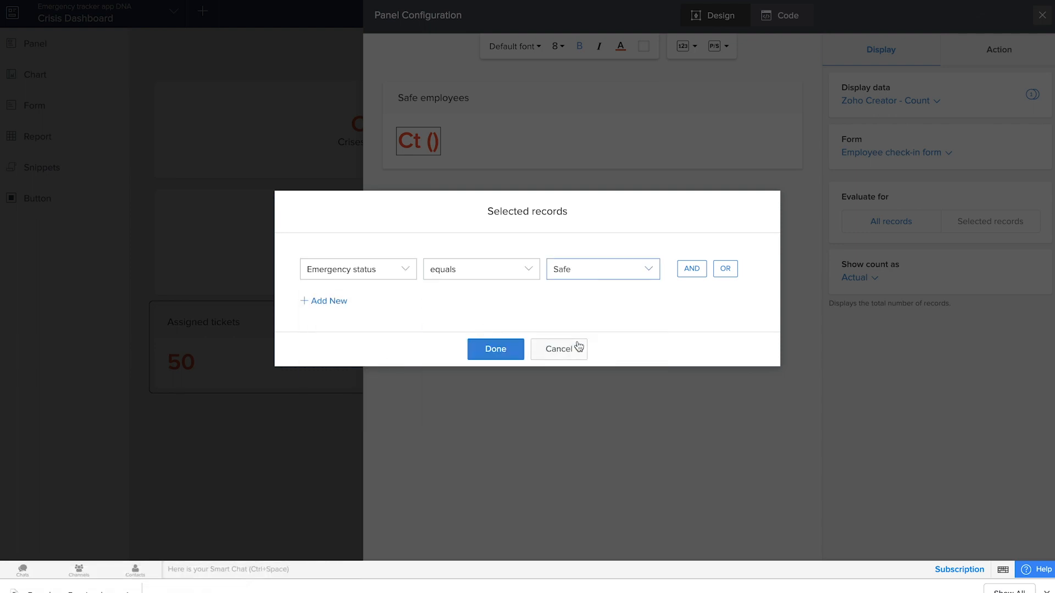
pyautogui.click(510, 350)
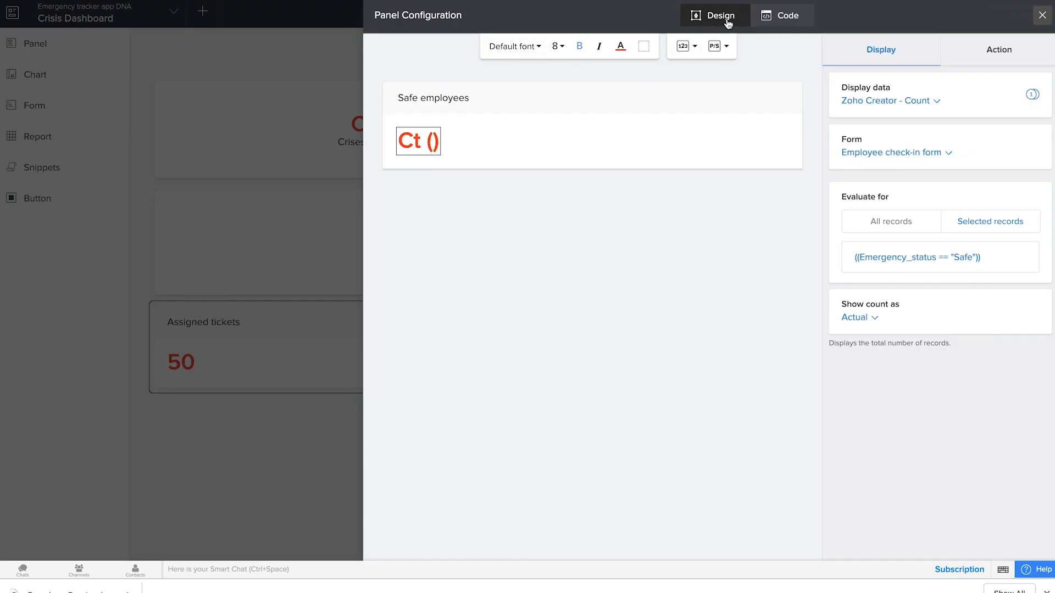
pyautogui.click(694, 47)
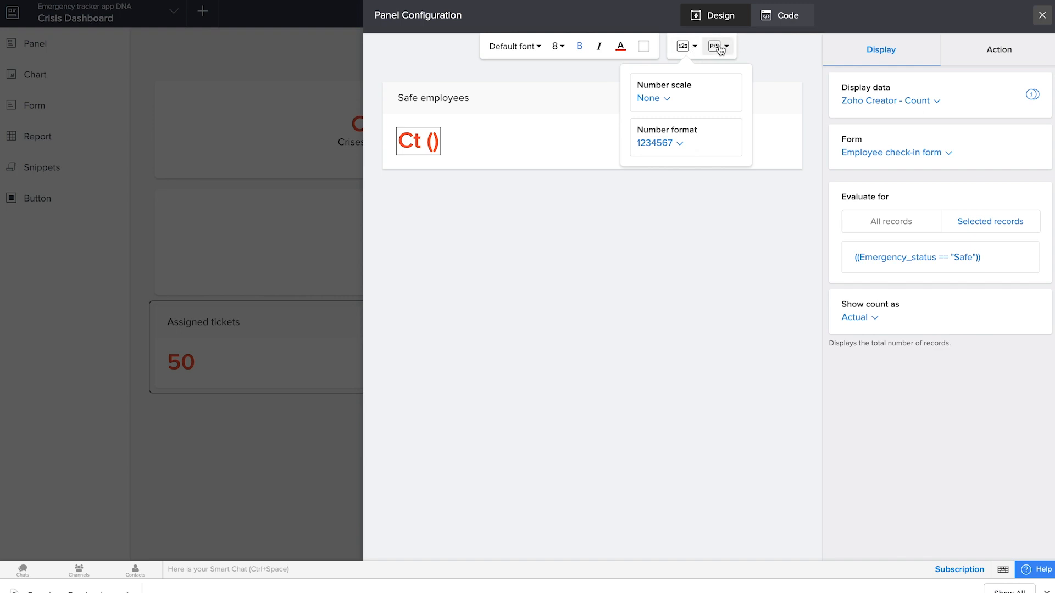
pyautogui.click(716, 47)
pyautogui.click(754, 44)
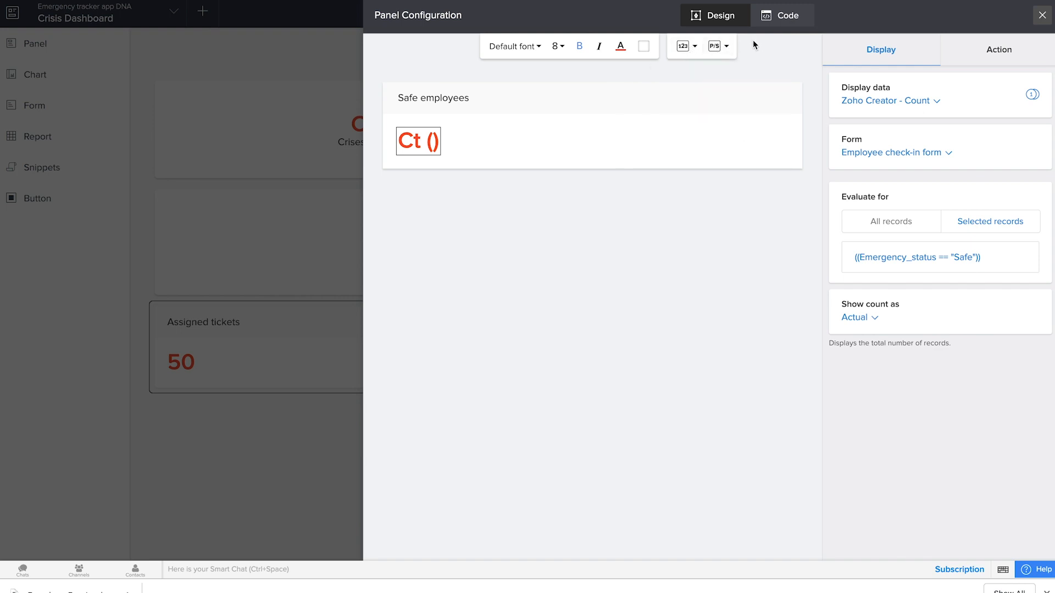
# Step: Give the Safe employees panel's number and its header a green background and return to the dashboard page
pyautogui.click(646, 48)
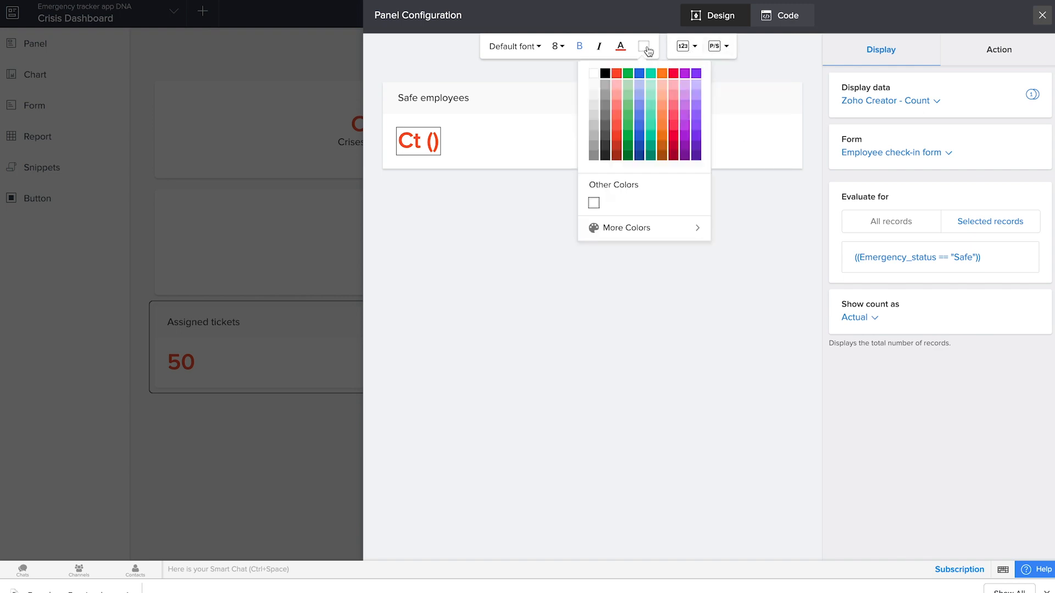
pyautogui.click(627, 85)
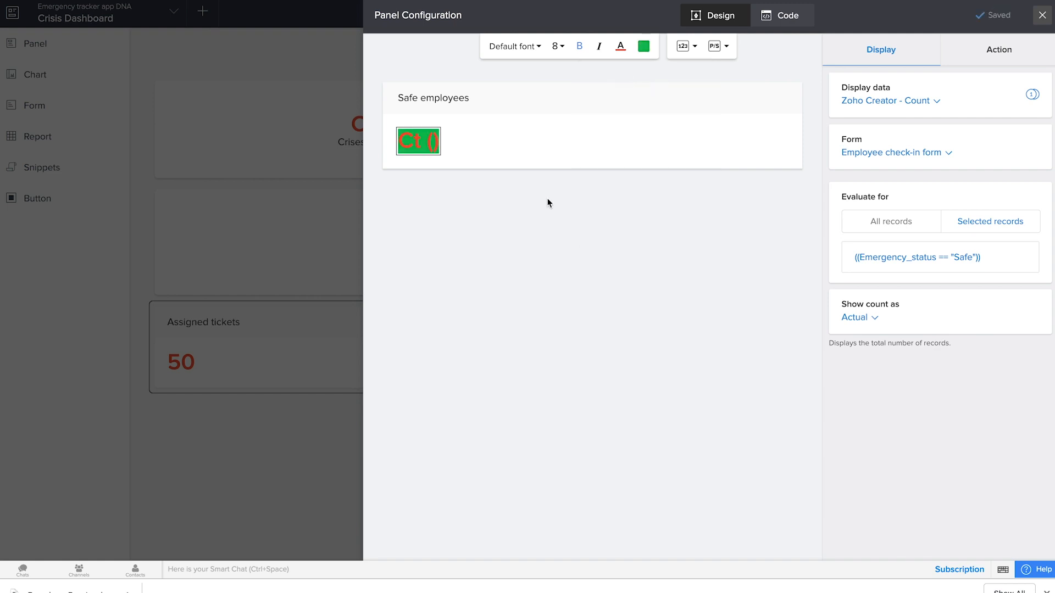
pyautogui.click(501, 96)
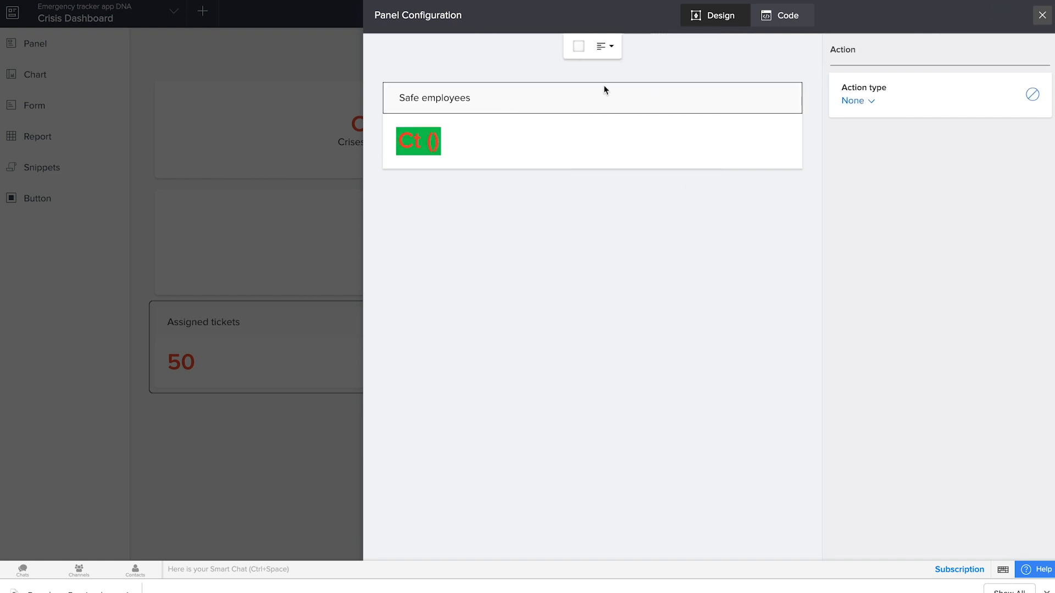
pyautogui.click(579, 47)
pyautogui.click(563, 77)
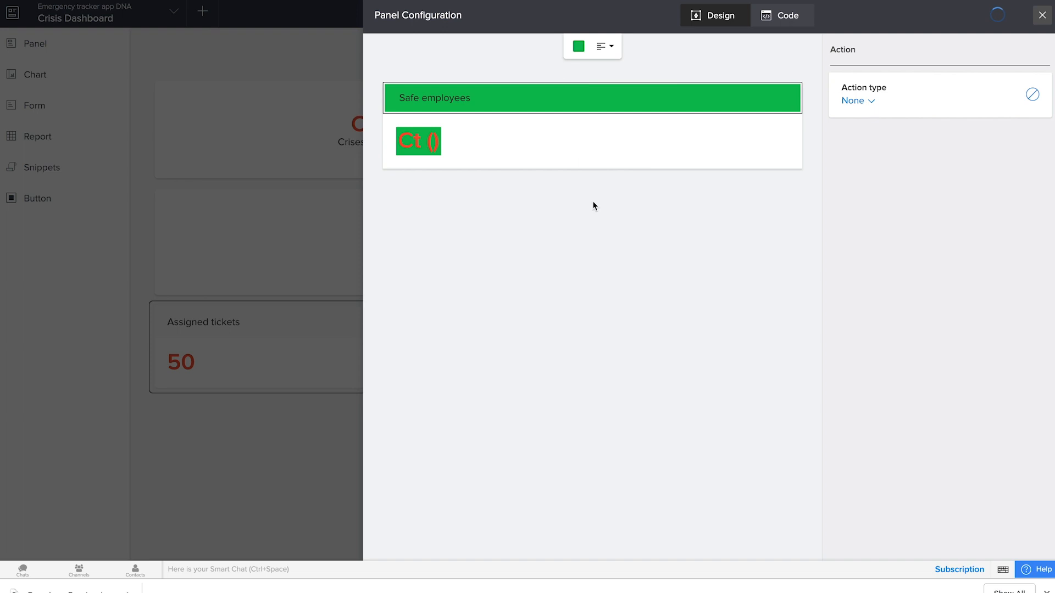
pyautogui.click(1040, 17)
# Step: Add another header-style "Assigned tickets" panel before the Safe employees panel in the row below the chart and open its title's settings
pyautogui.click(64, 45)
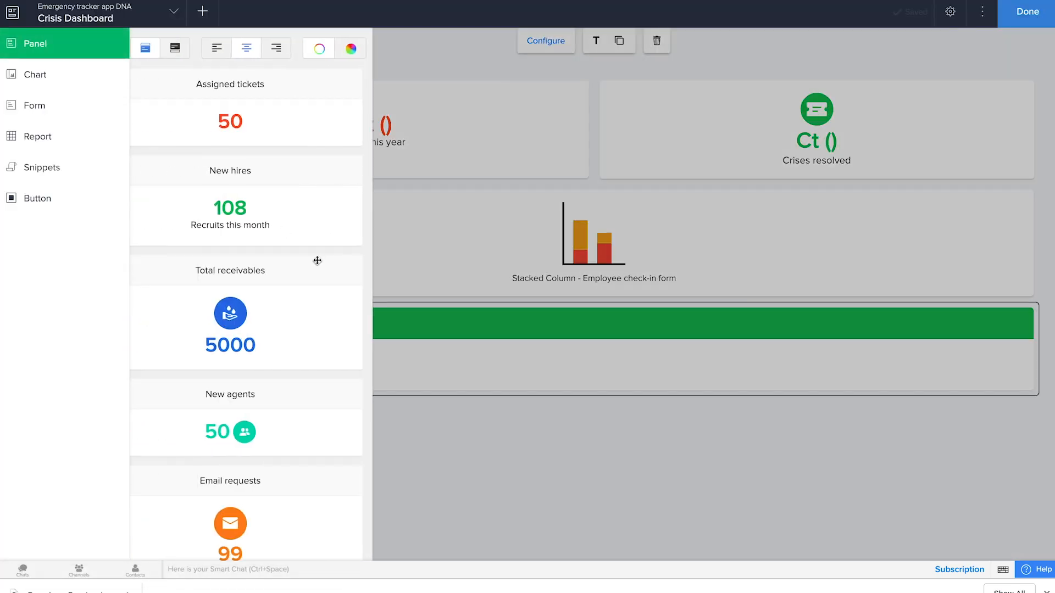
pyautogui.moveTo(271, 82); pyautogui.dragTo(585, 330)
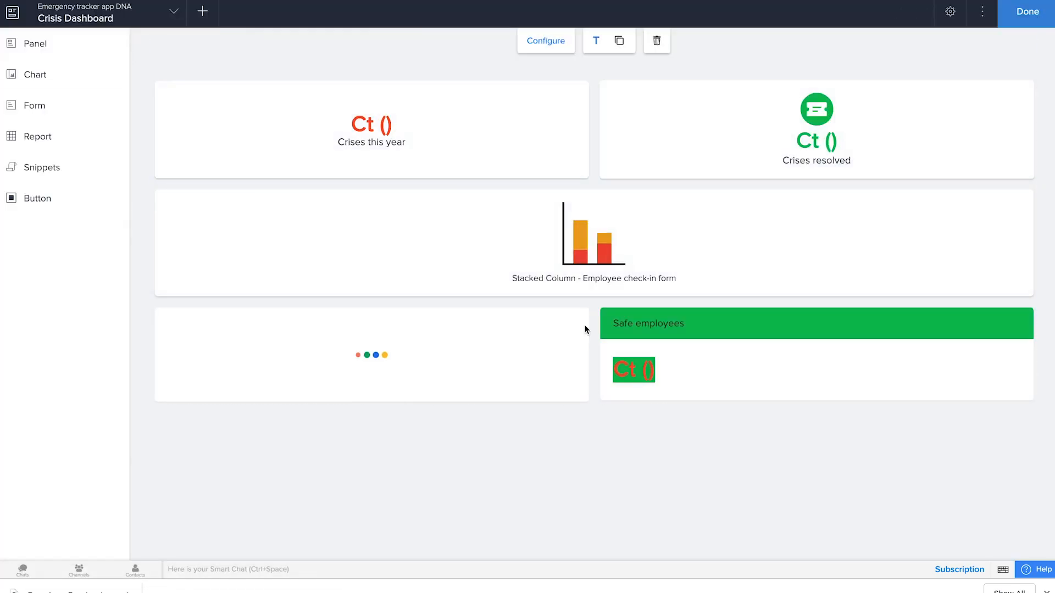
pyautogui.click(453, 101)
# Step: Change the new panel's title text to "Unsafe" and give the title text a red background
pyautogui.tripleClick(853, 154)
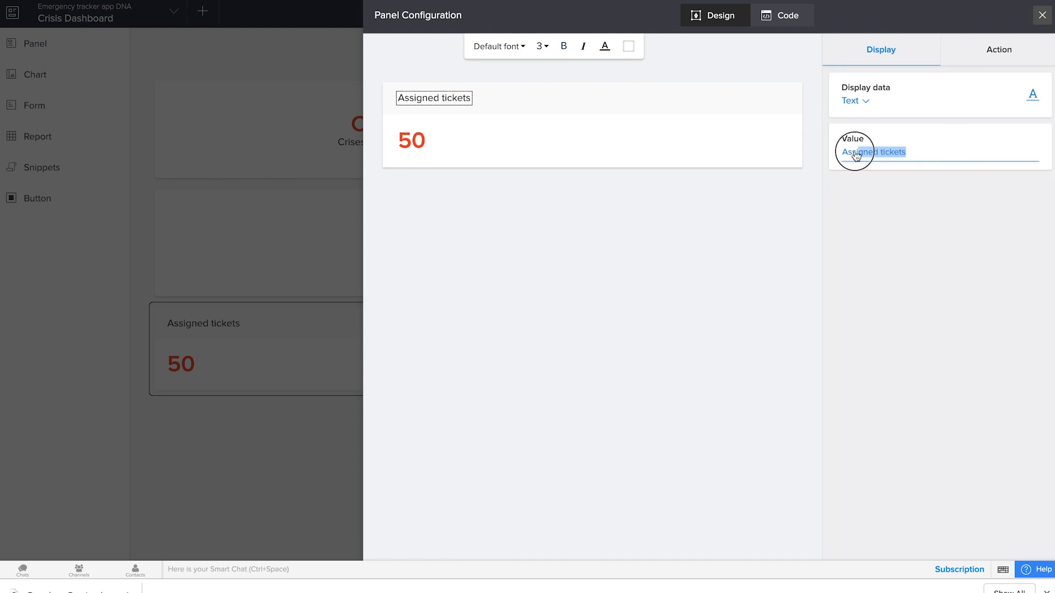
pyautogui.write('Unsafe')
pyautogui.click(815, 178)
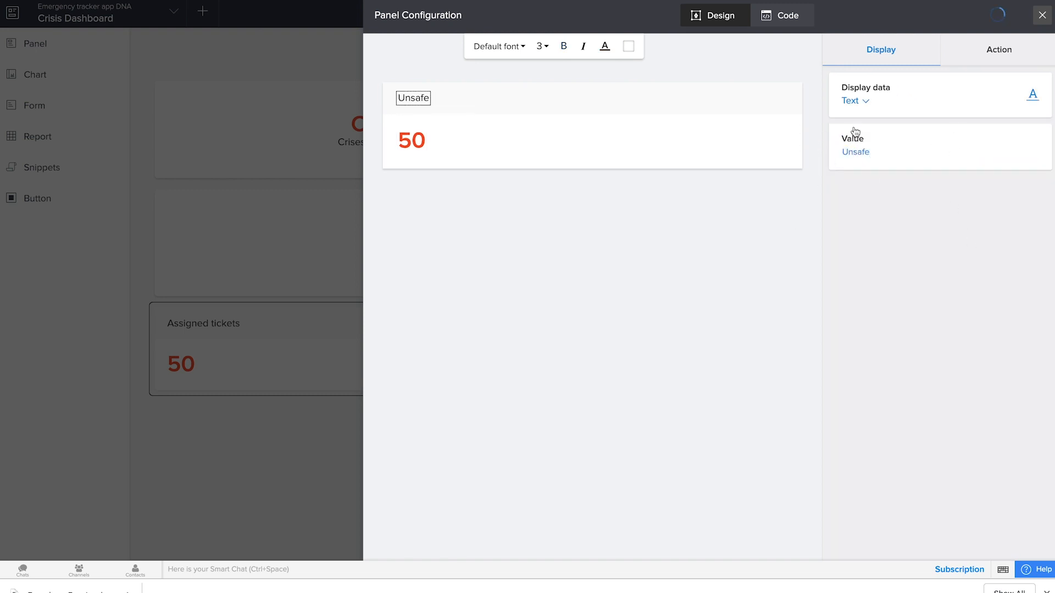
pyautogui.click(628, 46)
pyautogui.click(600, 76)
# Step: Make the Unsafe panel's number display the count of records in the Employee check-in form
pyautogui.click(419, 142)
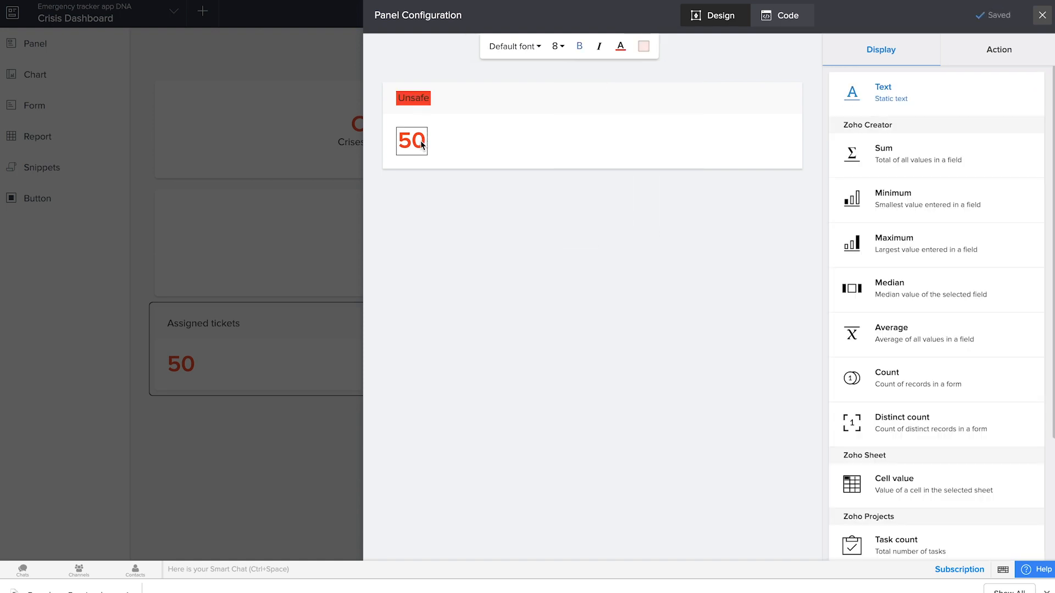
pyautogui.click(904, 375)
pyautogui.click(893, 278)
# Step: Limit the Unsafe count to records where Emergency status equals Critically unsafe and return to the dashboard page
pyautogui.click(955, 227)
pyautogui.click(358, 272)
pyautogui.click(359, 359)
pyautogui.click(480, 271)
pyautogui.click(480, 336)
pyautogui.click(593, 270)
pyautogui.click(578, 382)
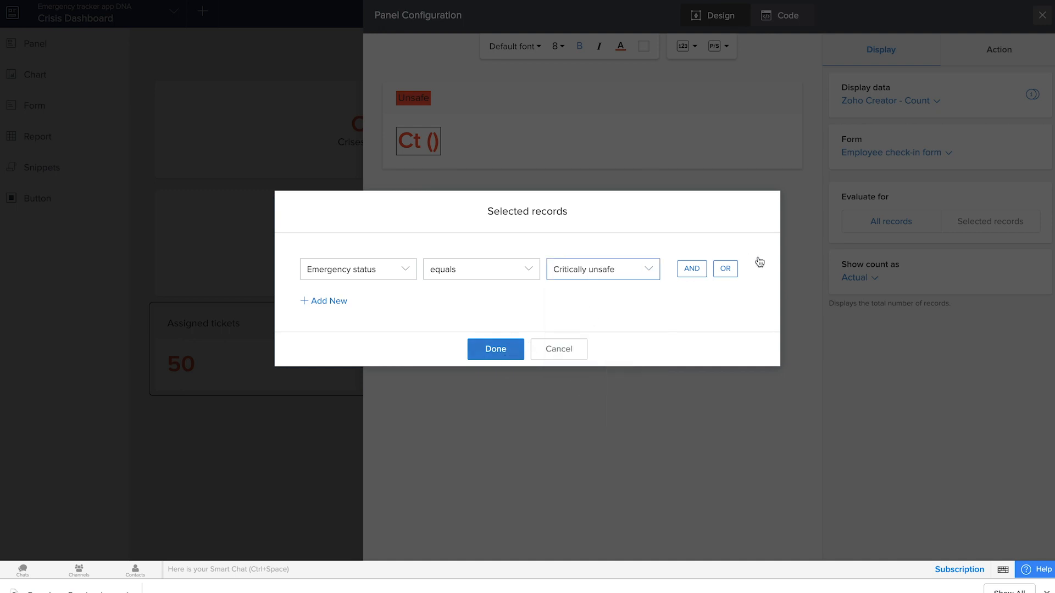
pyautogui.click(518, 345)
pyautogui.click(1041, 15)
# Step: Add a third "Assigned tickets" panel below the Safe employees panel and give its number a custom yellow background
pyautogui.click(53, 45)
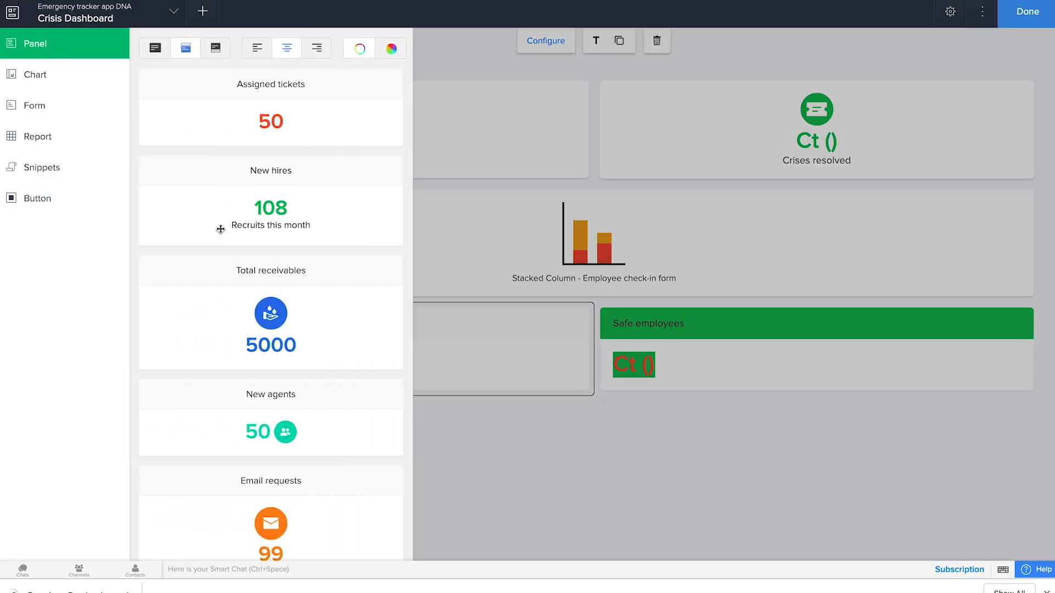
pyautogui.moveTo(207, 99); pyautogui.dragTo(860, 372)
pyautogui.click(628, 46)
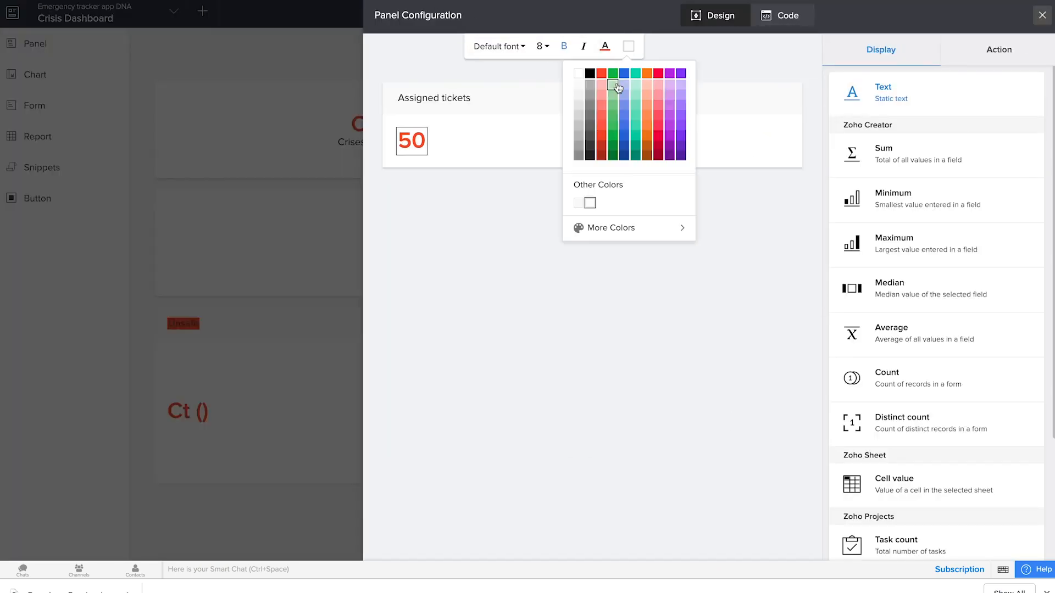
pyautogui.click(582, 203)
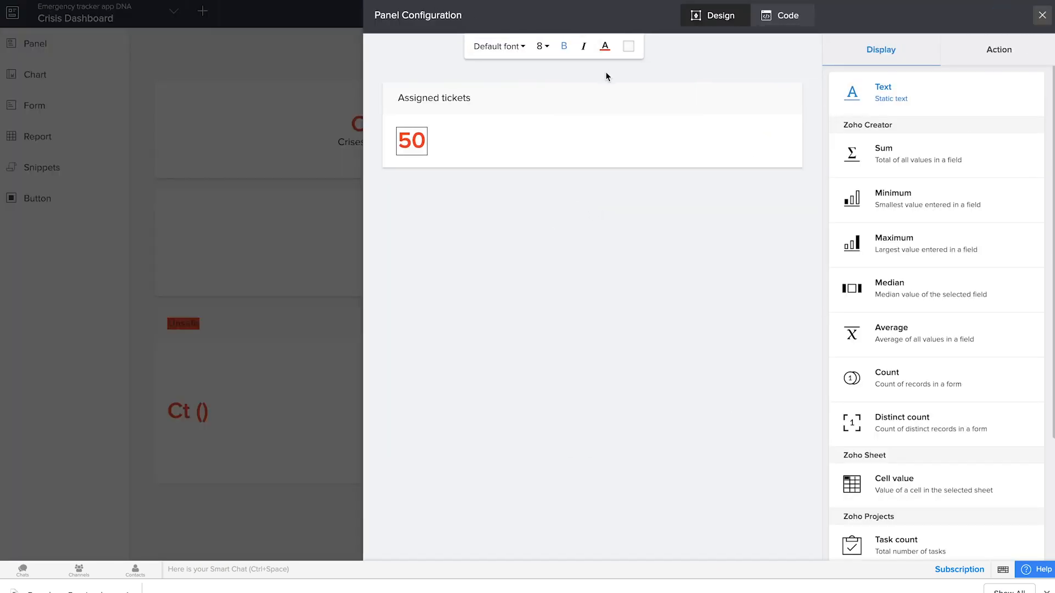
pyautogui.click(628, 46)
pyautogui.click(599, 227)
pyautogui.click(615, 186)
pyautogui.click(661, 78)
pyautogui.click(668, 272)
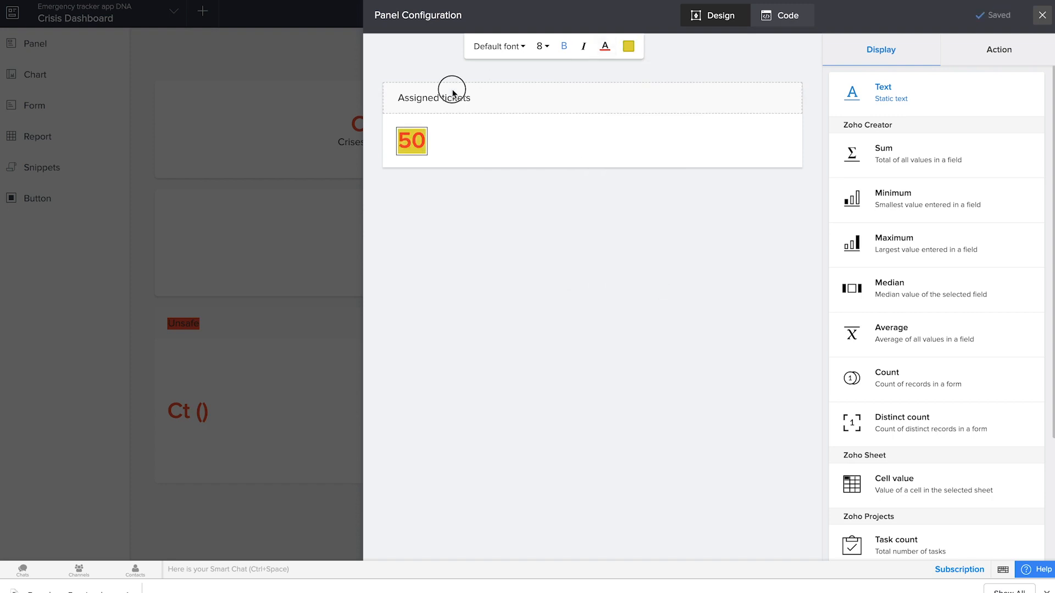
# Step: Apply the same yellow background to the third panel's header
pyautogui.click(452, 88)
pyautogui.click(574, 46)
pyautogui.click(527, 203)
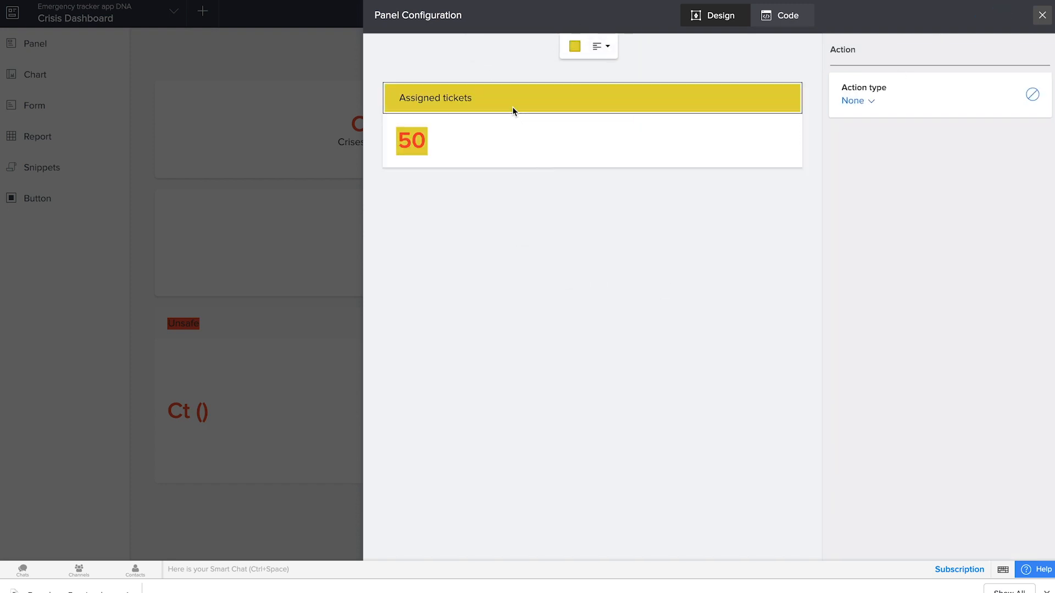
pyautogui.click(714, 148)
# Step: Change the yellow panel's title text to "Not affected"
pyautogui.click(868, 99)
pyautogui.click(460, 101)
pyautogui.doubleClick(873, 154)
pyautogui.moveTo(920, 161); pyautogui.dragTo(841, 157)
pyautogui.write('Not affected')
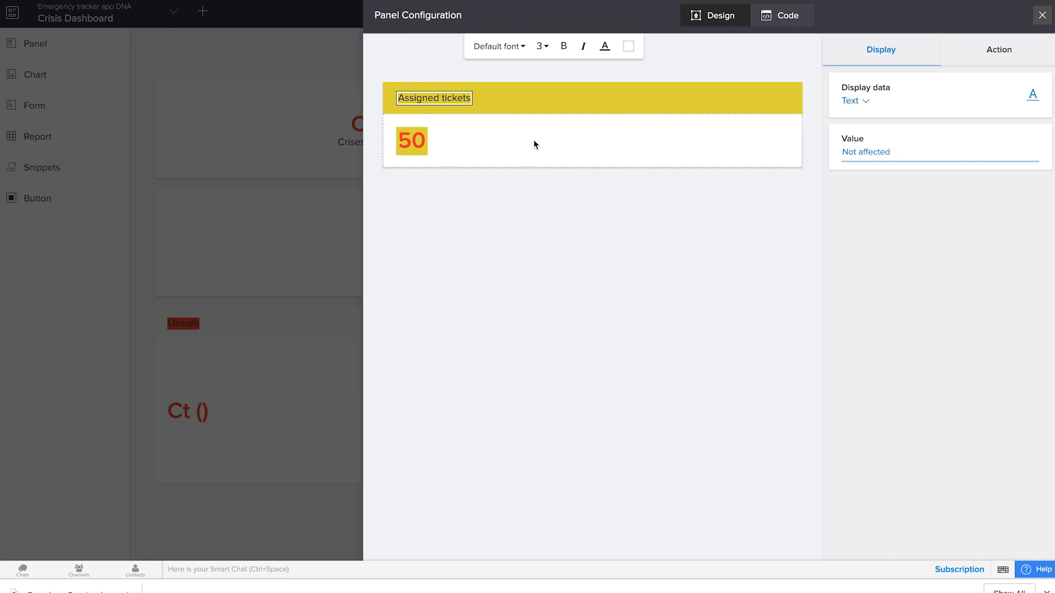
# Step: Make the Not affected panel's number display the count of records in the Employee check-in form
pyautogui.click(533, 140)
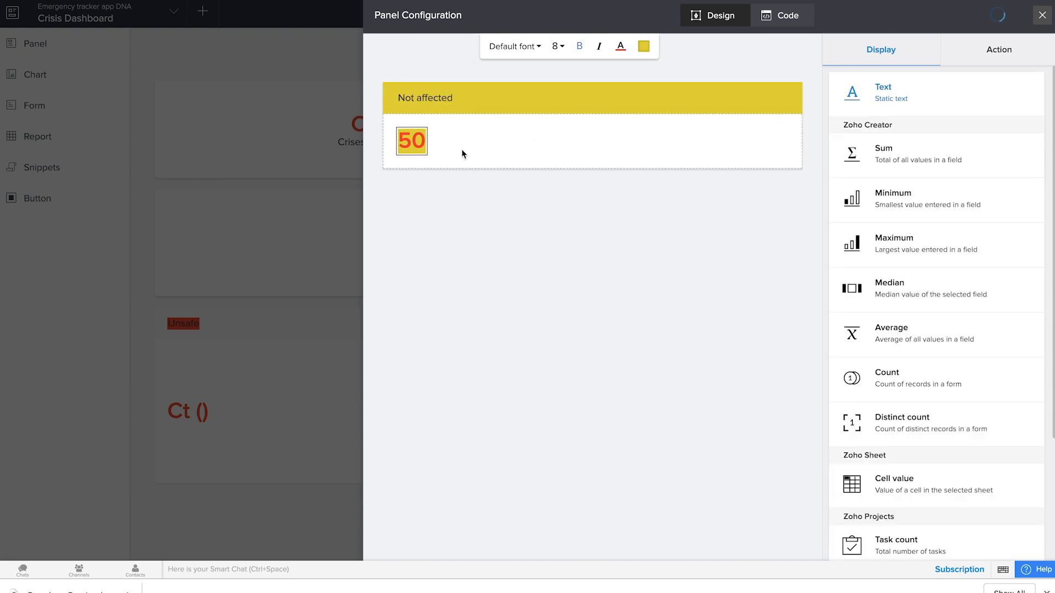
pyautogui.click(894, 378)
pyautogui.click(876, 273)
# Step: Limit the Not affected count to records where Emergency status equals Not present and return to the dashboard page
pyautogui.click(991, 221)
pyautogui.click(319, 269)
pyautogui.click(352, 357)
pyautogui.click(451, 335)
pyautogui.click(584, 361)
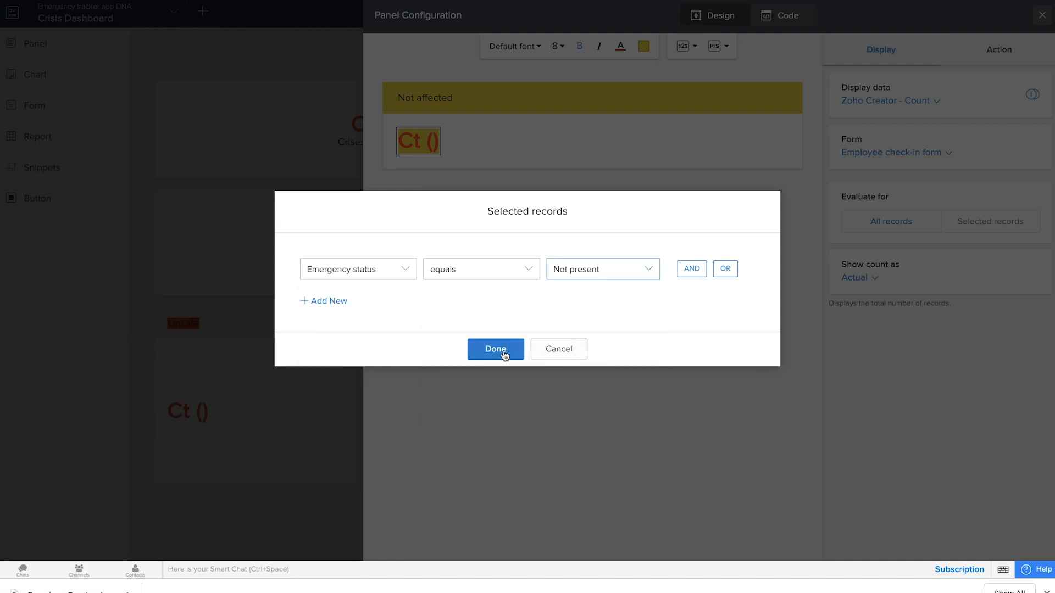
pyautogui.click(509, 352)
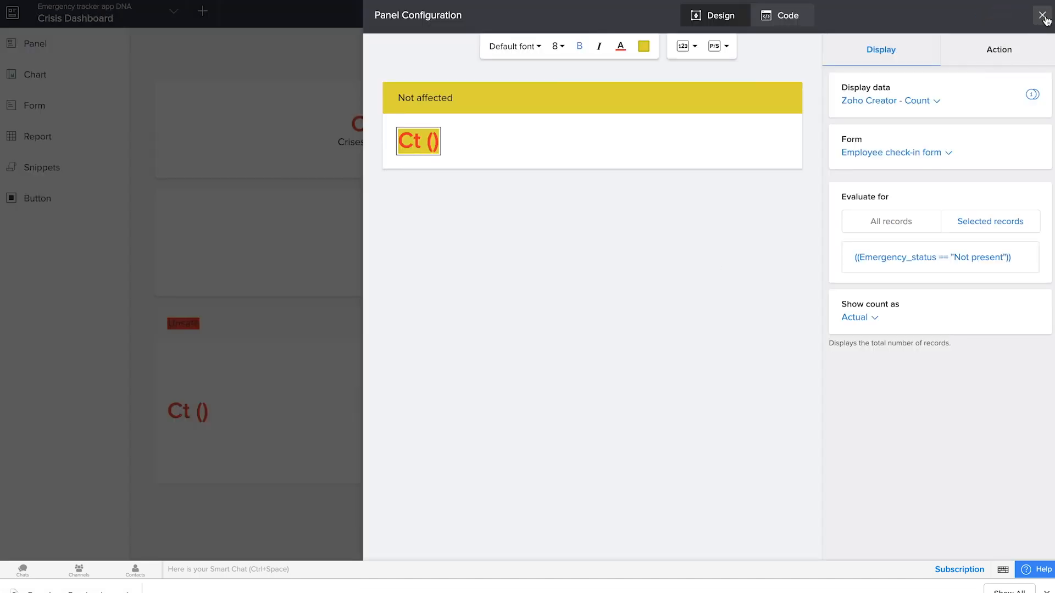
pyautogui.click(1041, 15)
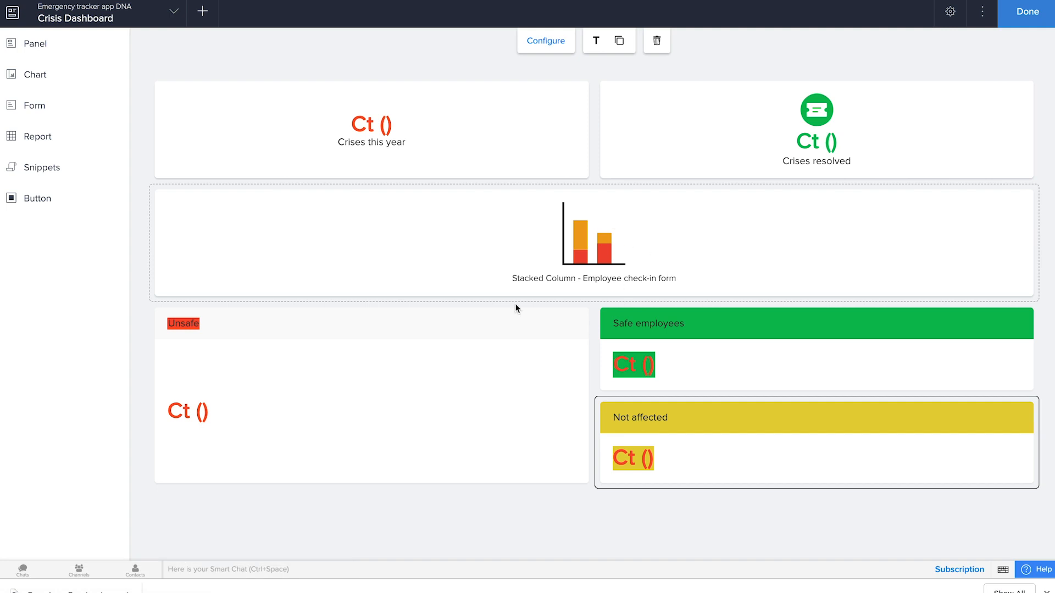
# Step: Arrange the Unsafe, Safe employees and Not affected panels in one row below the chart, adjusting their widths to be roughly even
pyautogui.moveTo(749, 336); pyautogui.dragTo(571, 375)
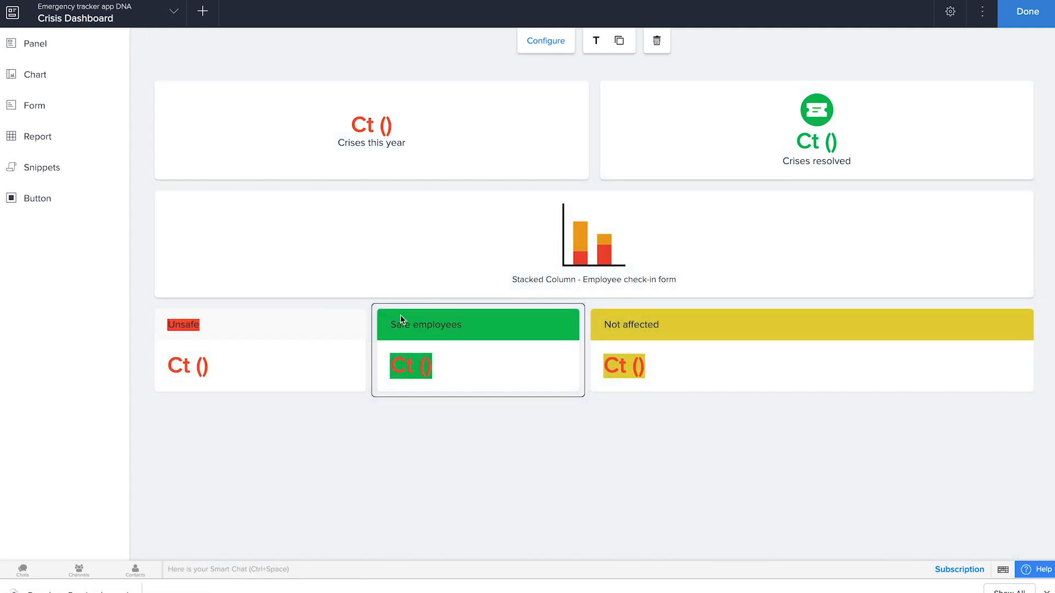
pyautogui.moveTo(585, 359); pyautogui.dragTo(772, 364)
pyautogui.moveTo(369, 342); pyautogui.dragTo(461, 352)
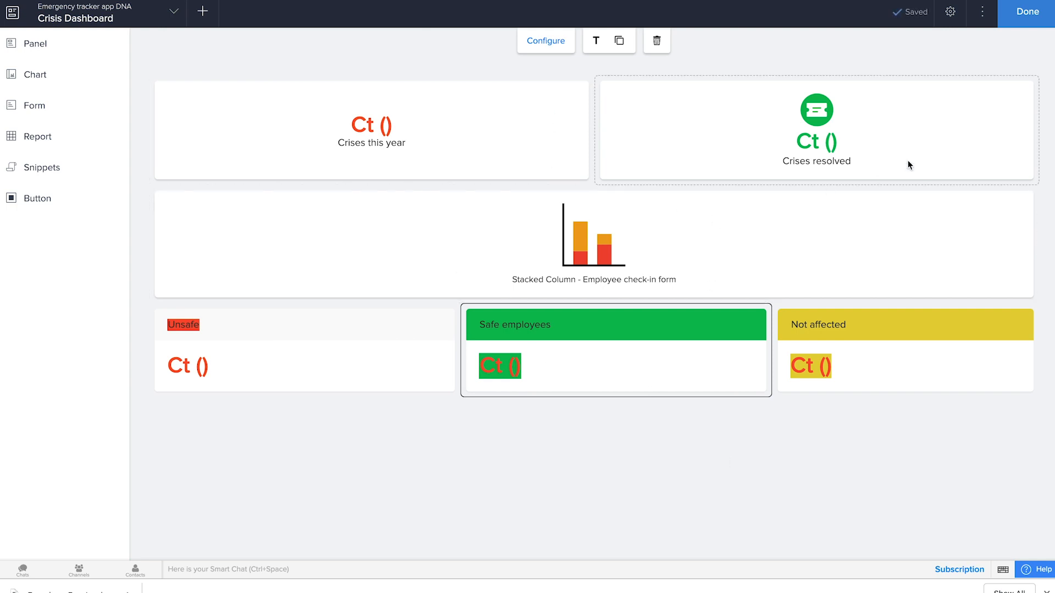
# Step: Finish editing the page and check the live Crisis Dashboard's chart and three new count panels
pyautogui.click(1023, 12)
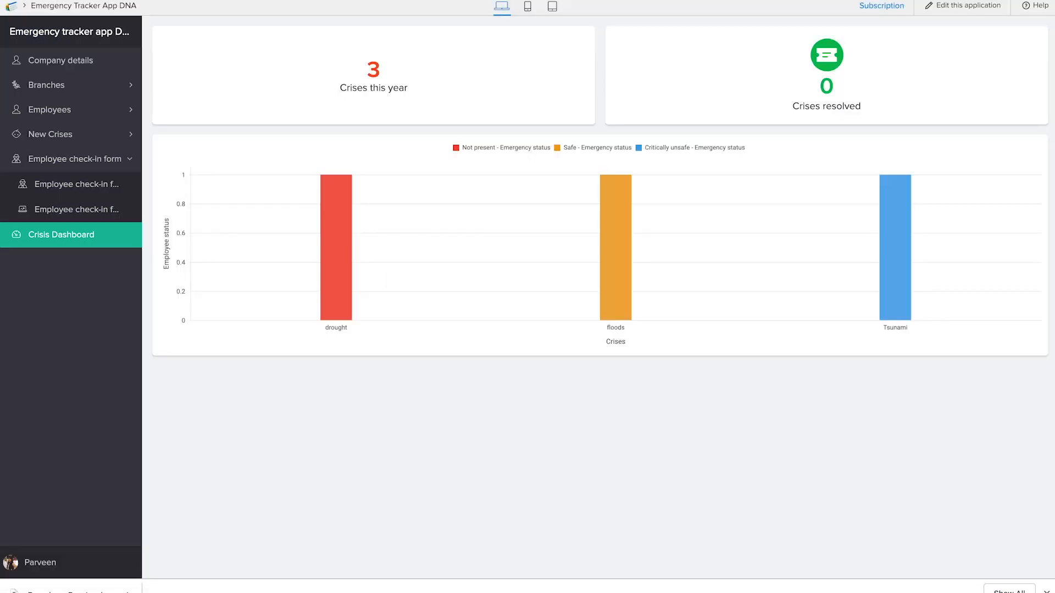
pyautogui.click(347, 331)
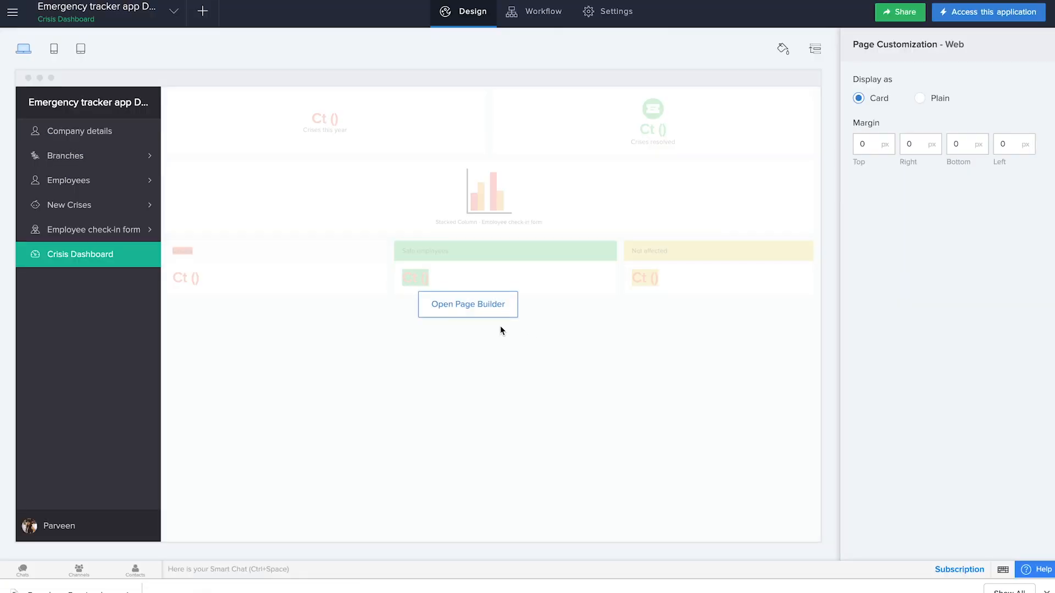
pyautogui.click(483, 304)
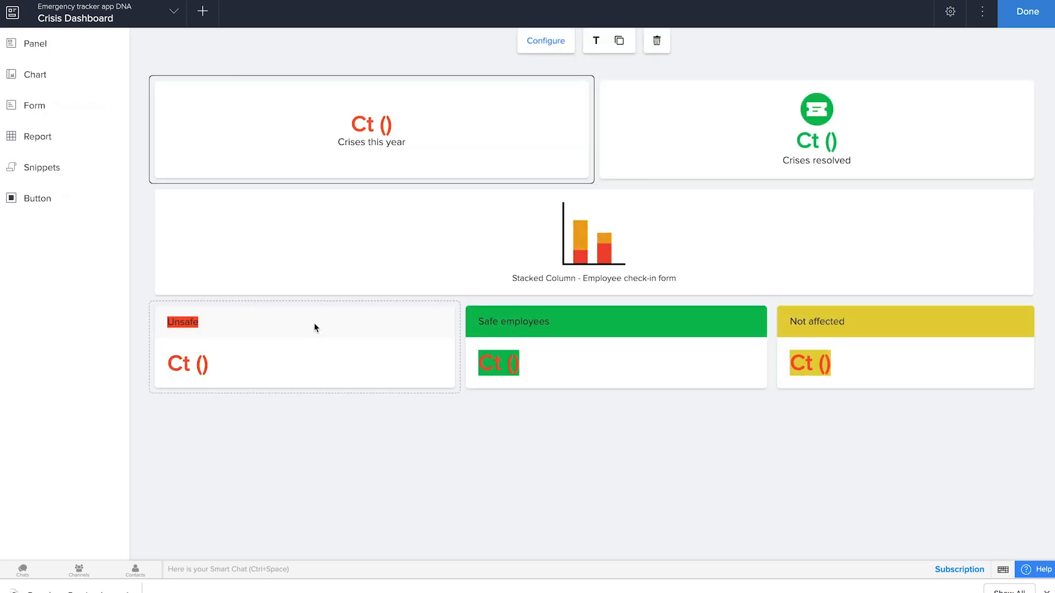
# Step: Configure the Unsafe panel on the dashboard page so its header has a red background
pyautogui.click(314, 322)
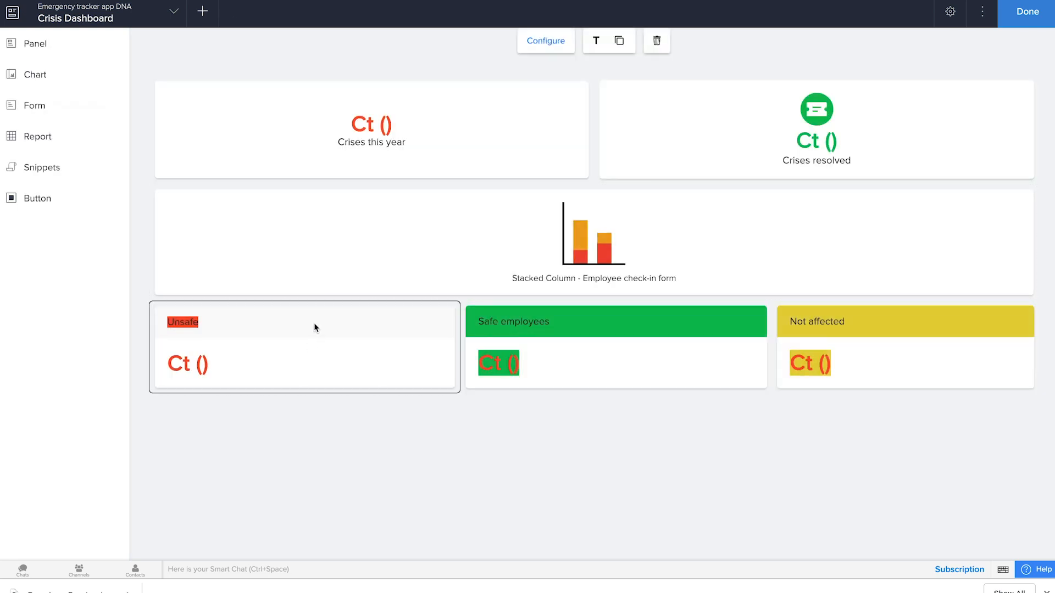
pyautogui.click(545, 40)
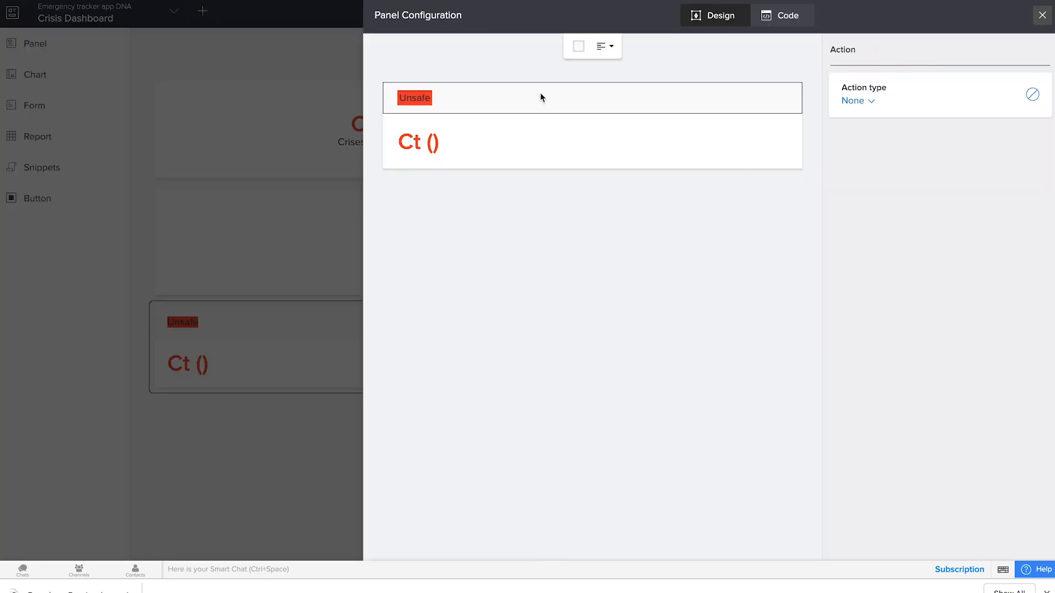
pyautogui.click(578, 46)
pyautogui.click(613, 74)
pyautogui.click(578, 46)
pyautogui.click(603, 74)
pyautogui.click(1042, 15)
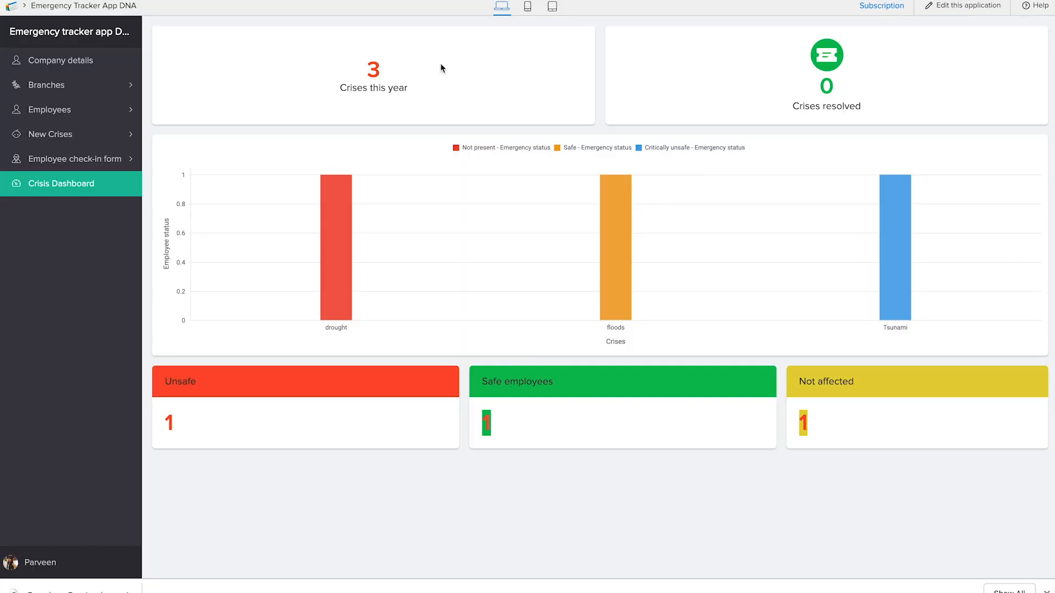
# Step: Open the Company details report in the live application
pyautogui.click(89, 67)
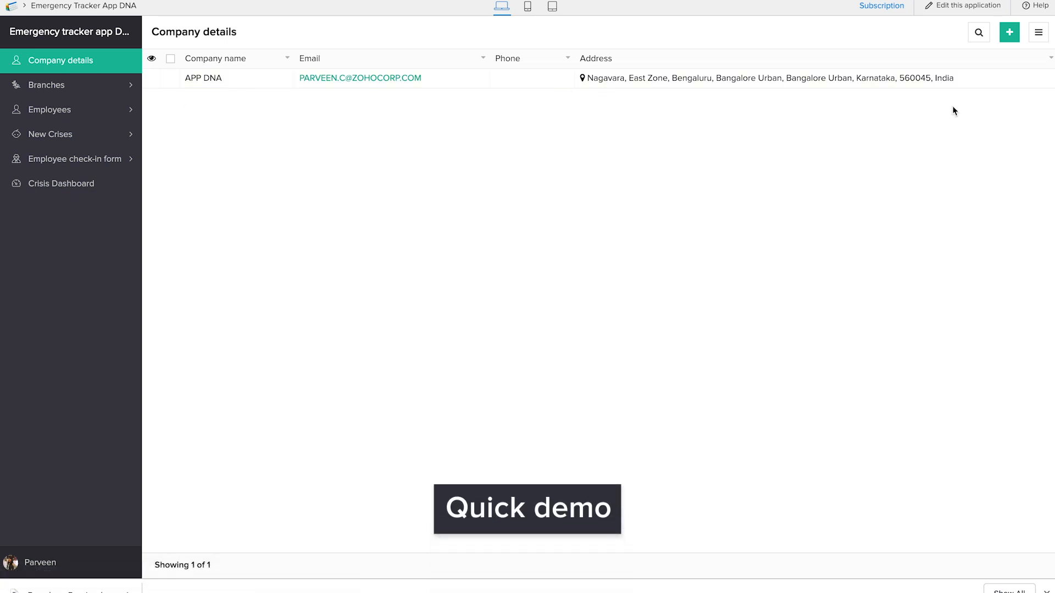
# Step: Delete the existing APP DNA record from Company details so that a new company can be added
pyautogui.click(1009, 32)
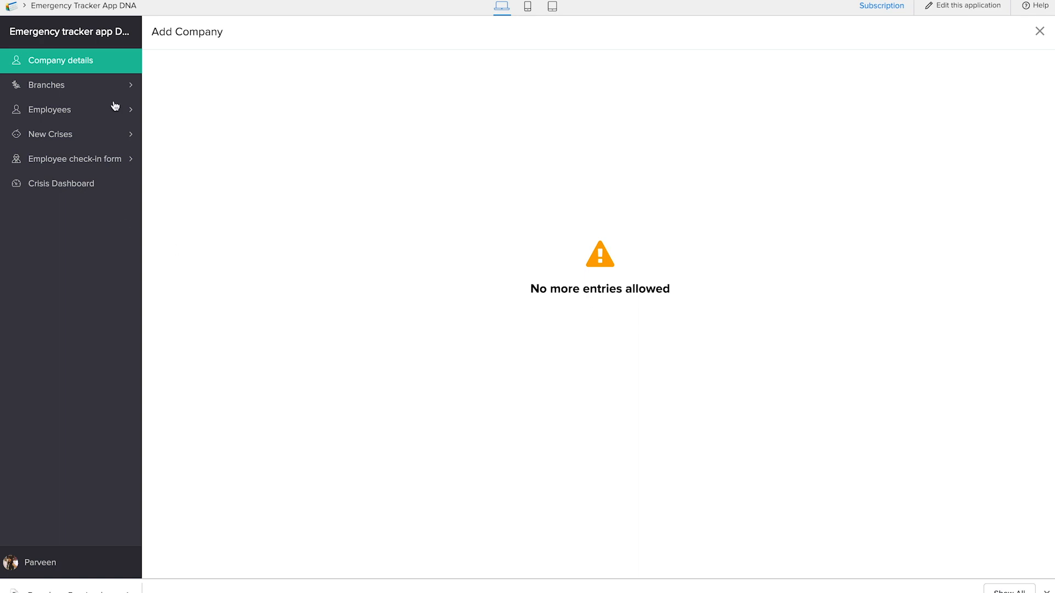
pyautogui.click(108, 70)
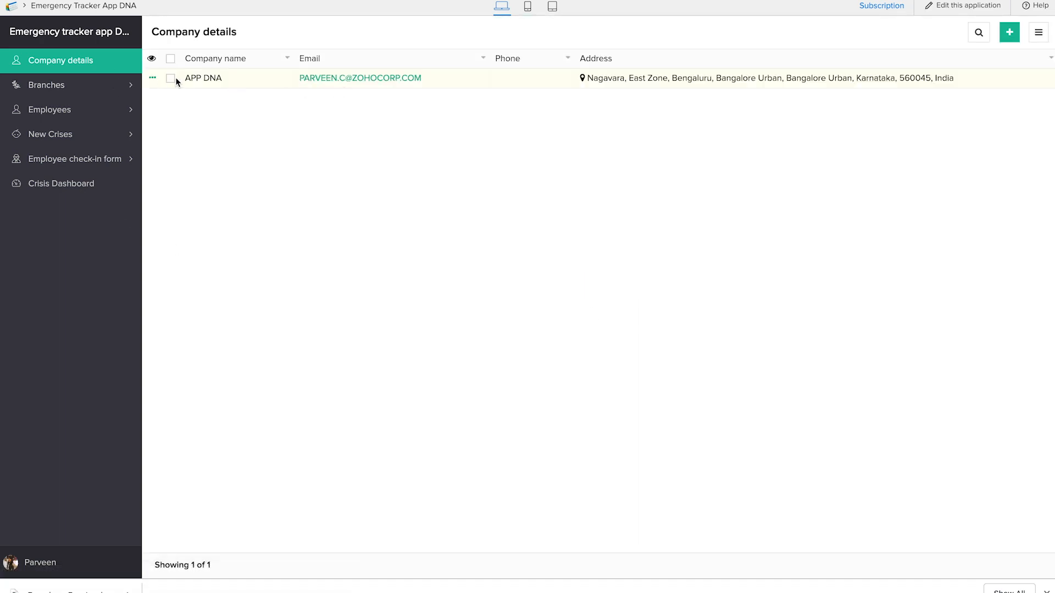
pyautogui.click(171, 78)
pyautogui.click(288, 33)
pyautogui.click(500, 318)
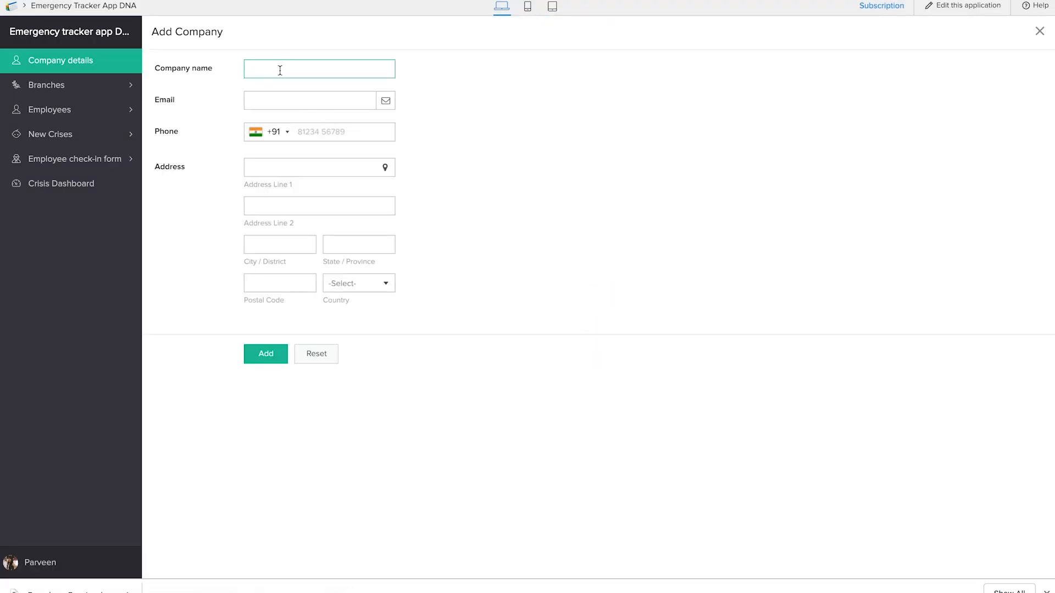
# Step: Add a company named Zoho Creator with its contact email and an address picked on the map
pyautogui.write('Zoho Creator')
pyautogui.click(286, 102)
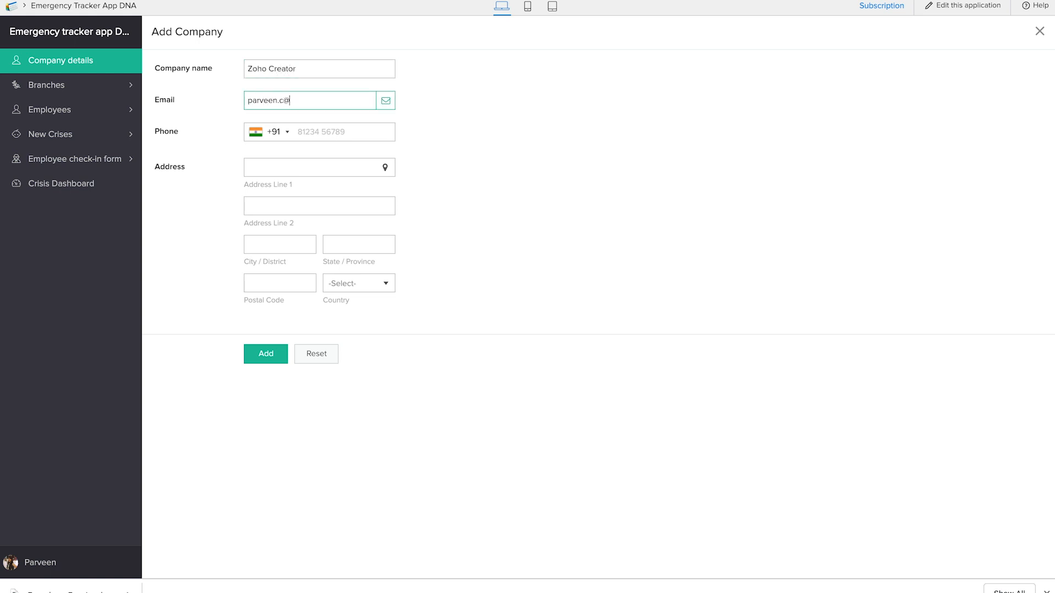
pyautogui.click(339, 171)
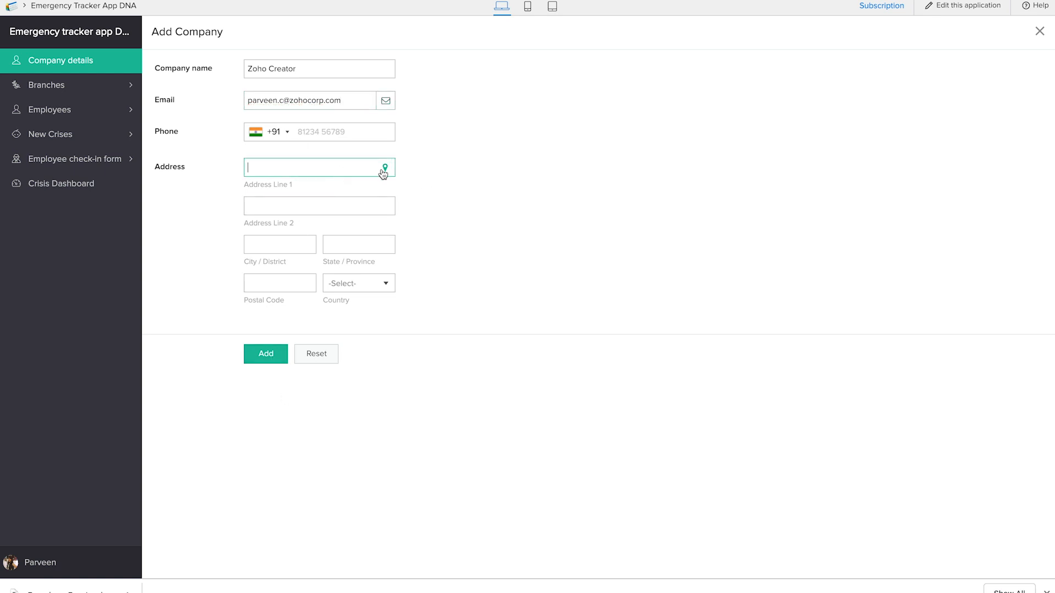
pyautogui.click(384, 170)
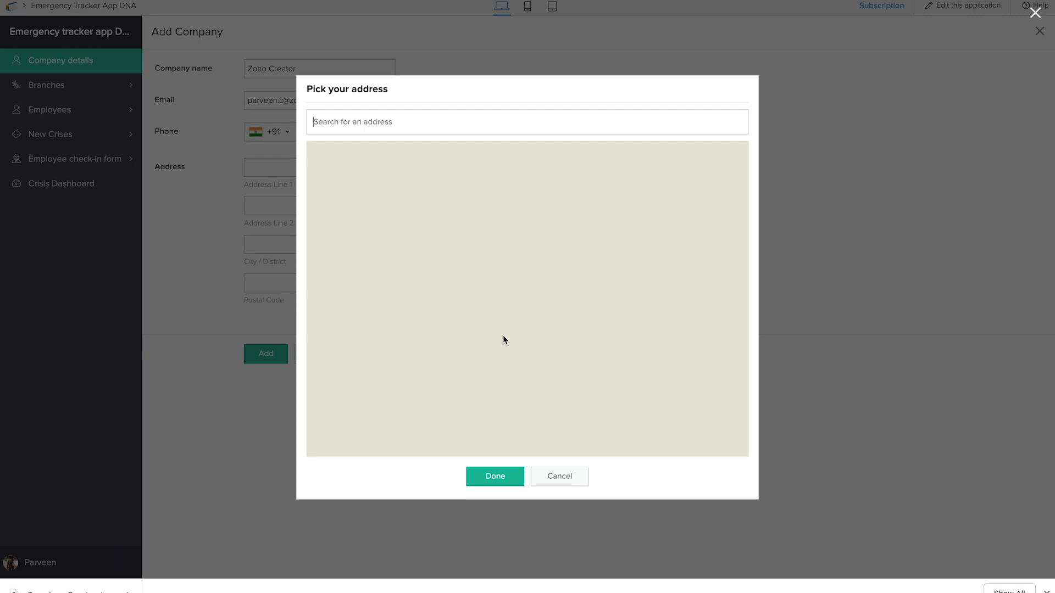
pyautogui.click(505, 479)
pyautogui.click(265, 355)
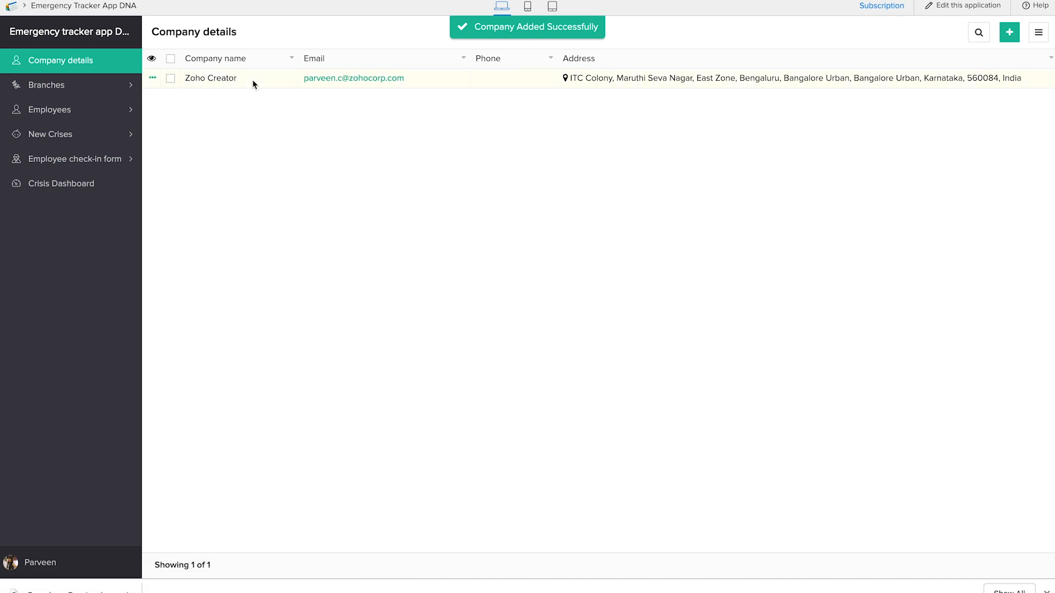
# Step: Add a branch named Bengaluru with an address picked on the map, linked to the company Zoho Creator
pyautogui.click(96, 86)
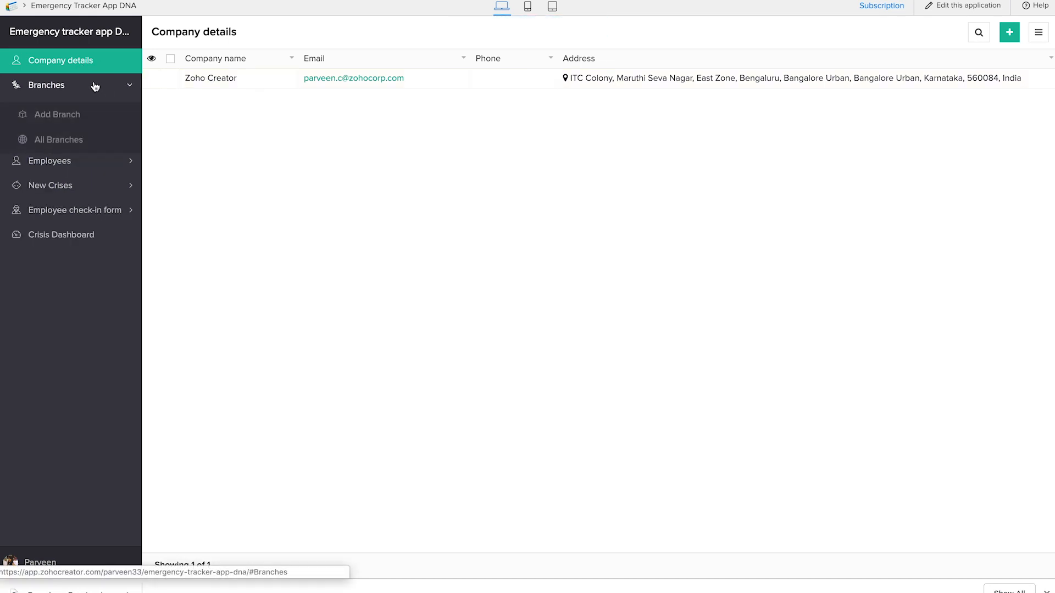
pyautogui.click(71, 113)
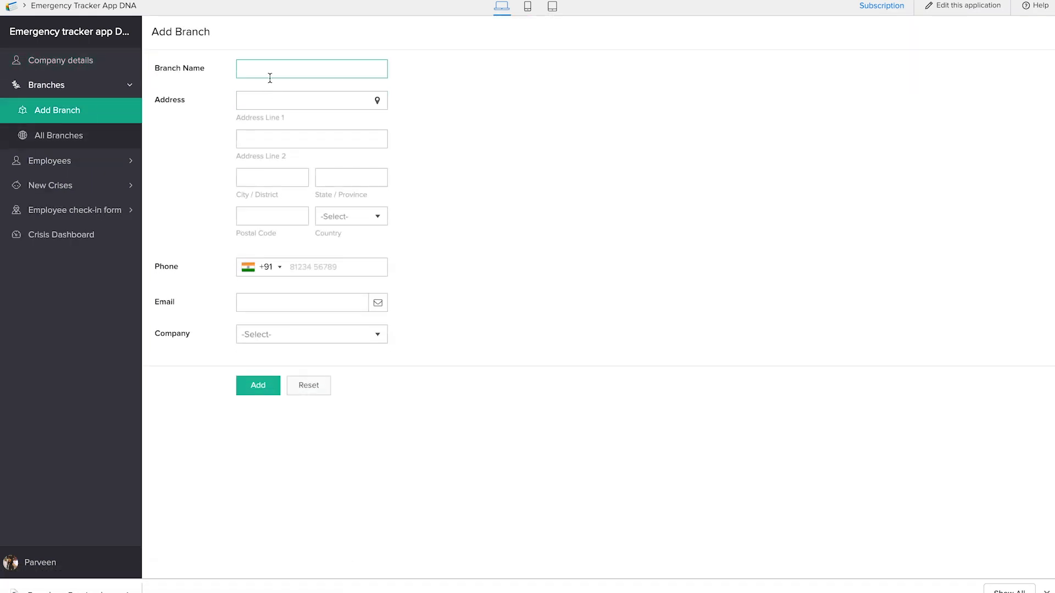
pyautogui.write('Bengaluru')
pyautogui.click(377, 100)
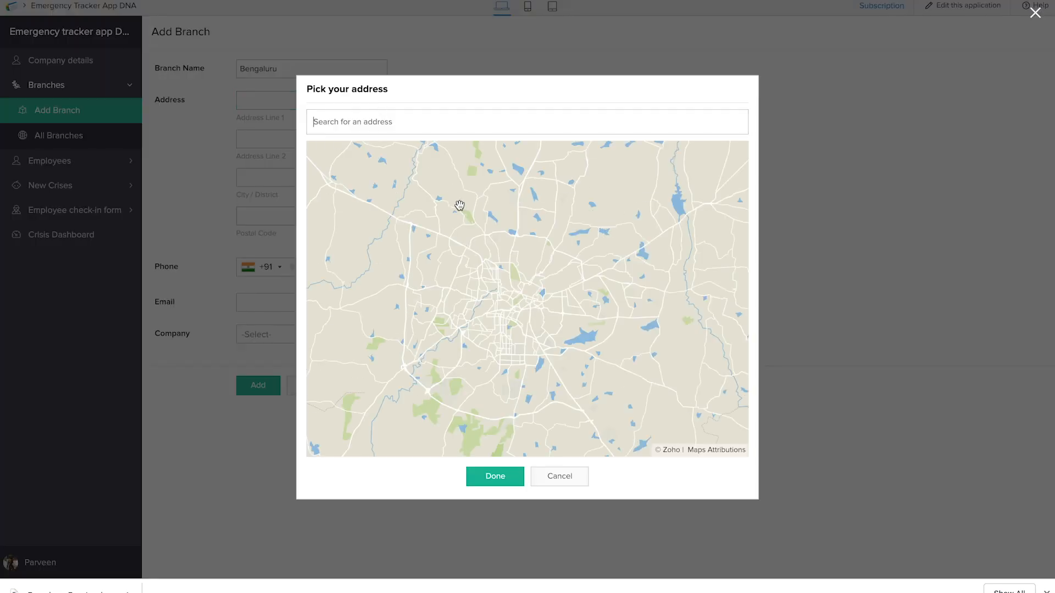
pyautogui.click(495, 478)
pyautogui.click(296, 334)
pyautogui.click(295, 354)
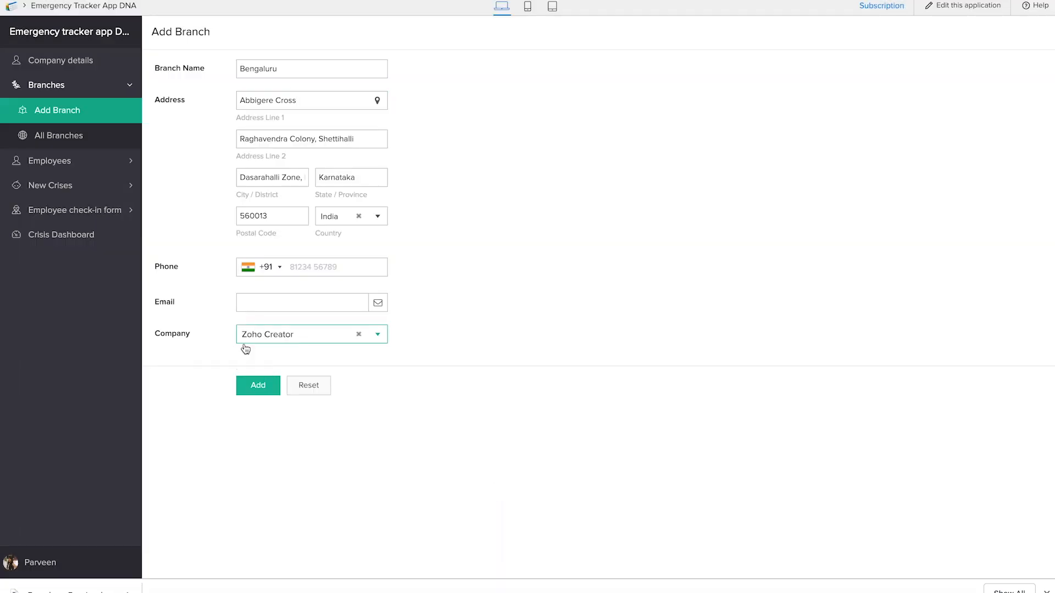
pyautogui.click(268, 390)
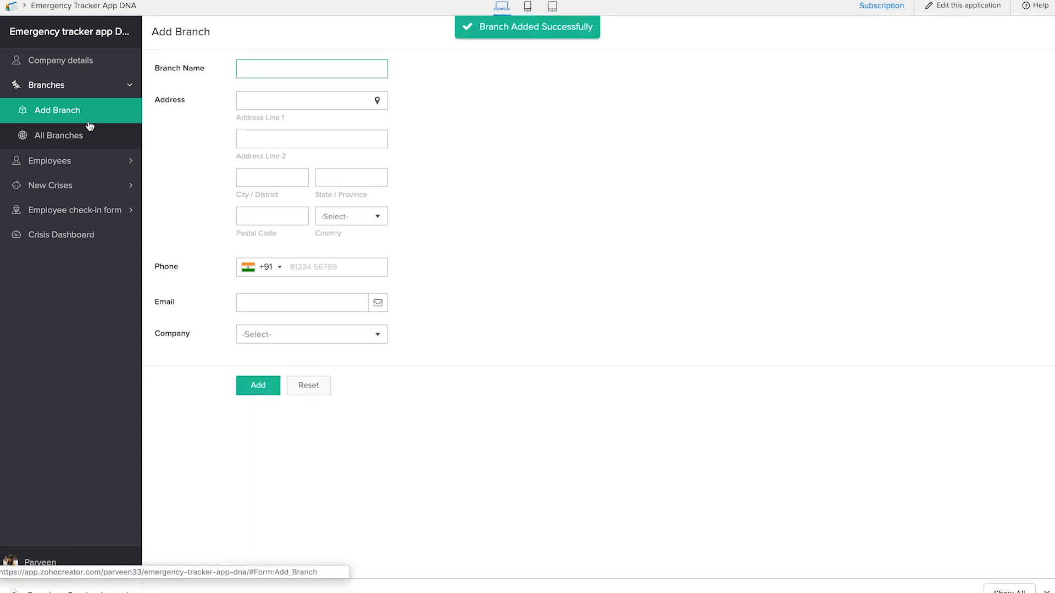
# Step: Delete the Youtube office branch from the All Branches report
pyautogui.click(72, 142)
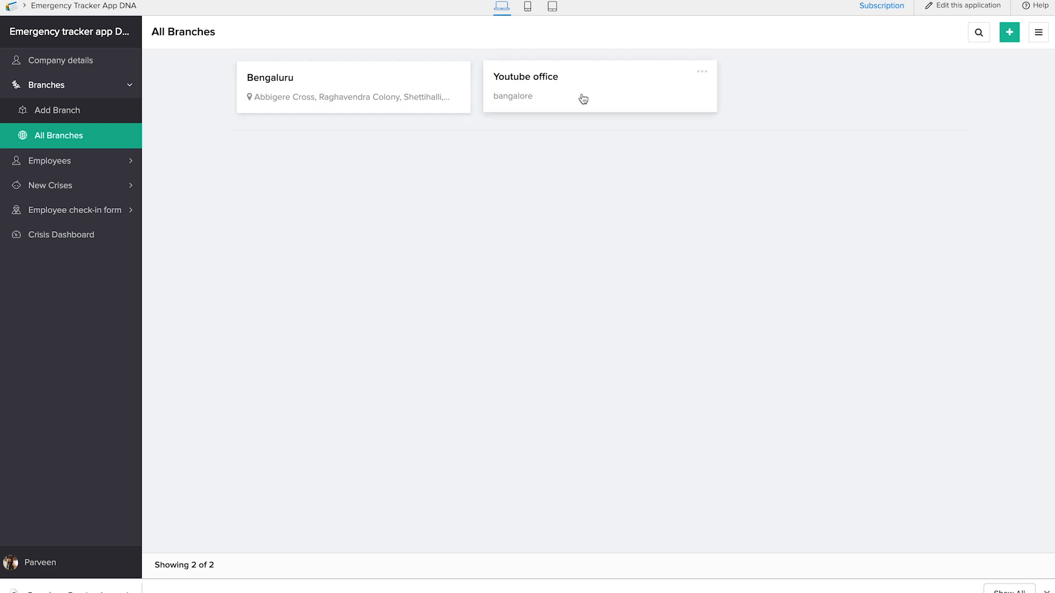
pyautogui.click(702, 77)
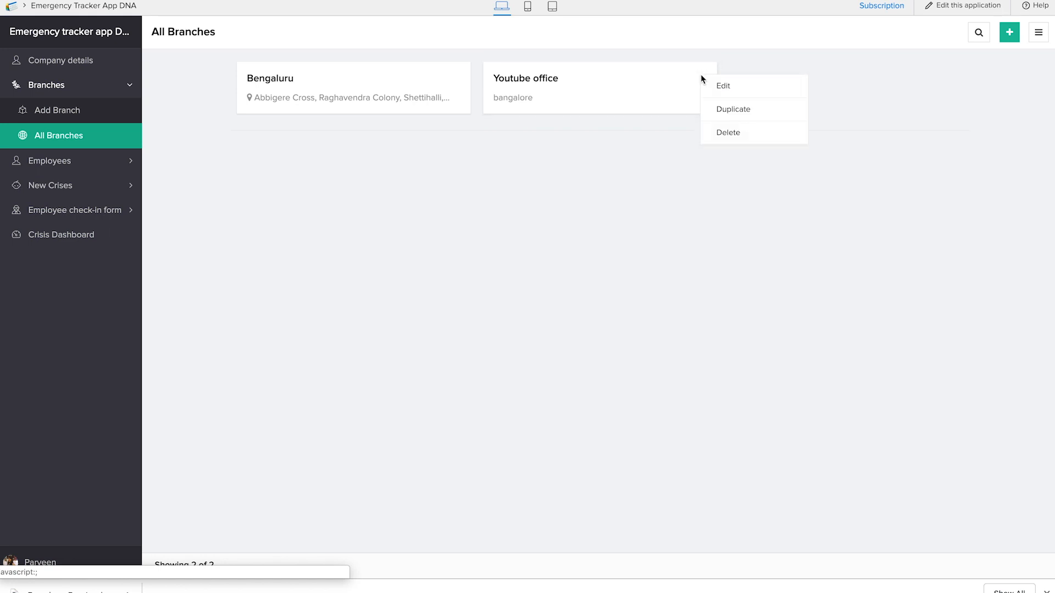
pyautogui.click(718, 133)
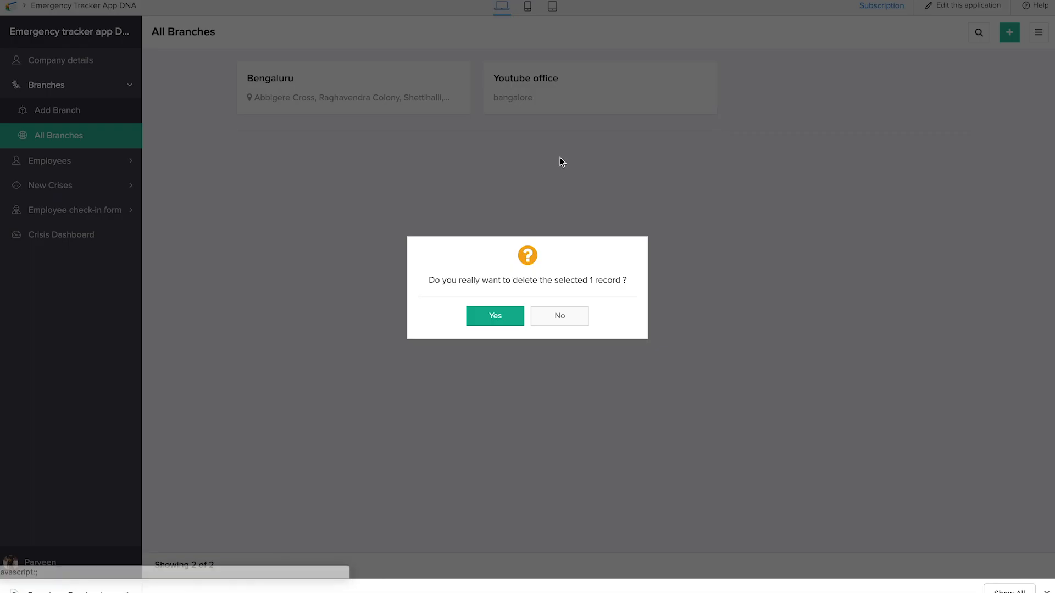
pyautogui.click(487, 316)
# Step: Start a new employee record and enter the employee's first name, last name and email address
pyautogui.click(73, 161)
pyautogui.click(76, 144)
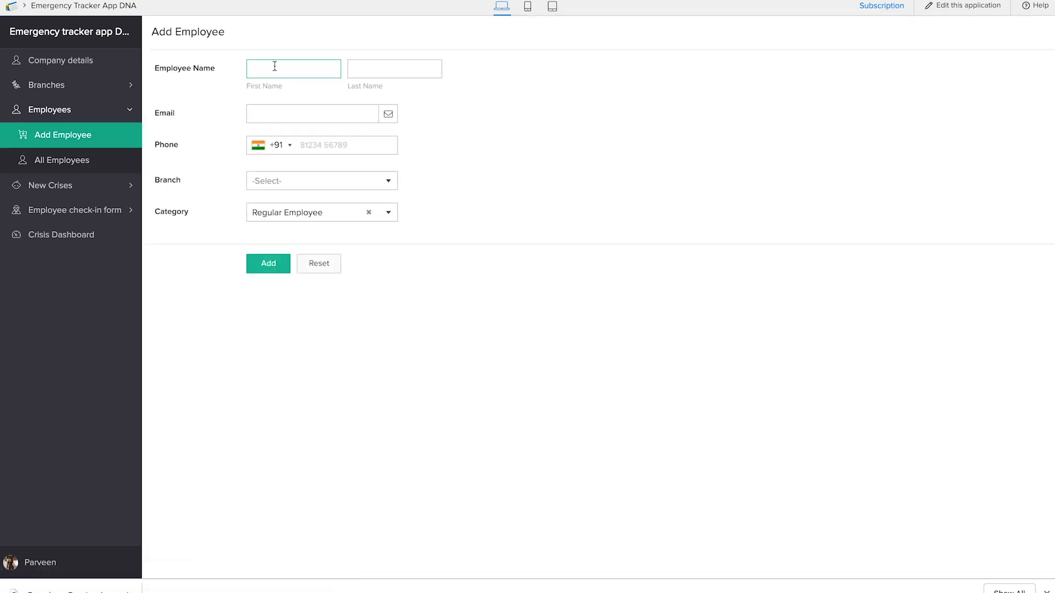
pyautogui.press('Tab')
pyautogui.click(291, 114)
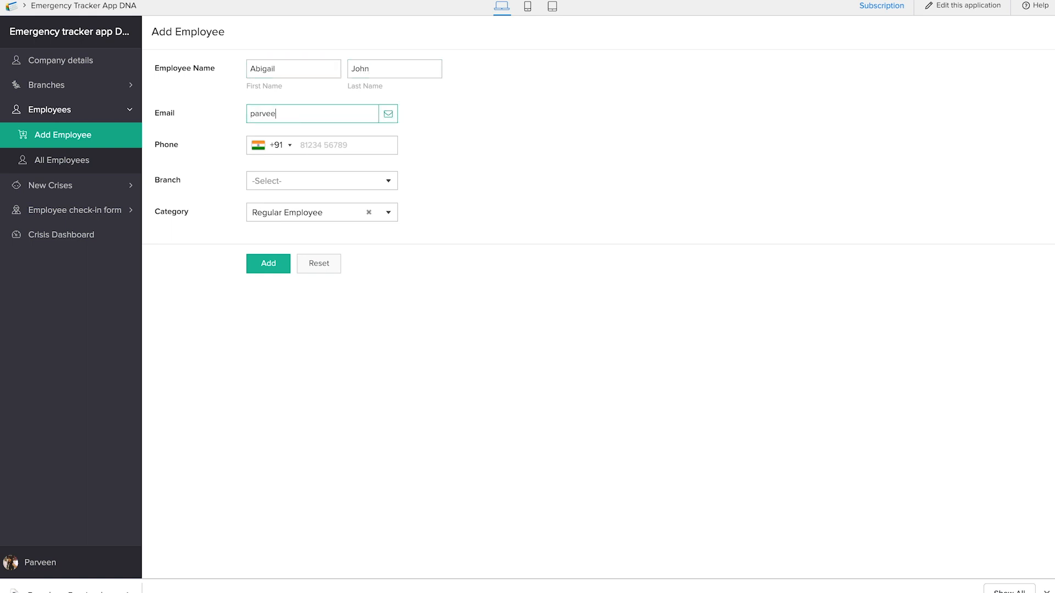
# Step: Assign the new employee to the Bengaluru branch, add the record and view the All Employees report
pyautogui.click(308, 181)
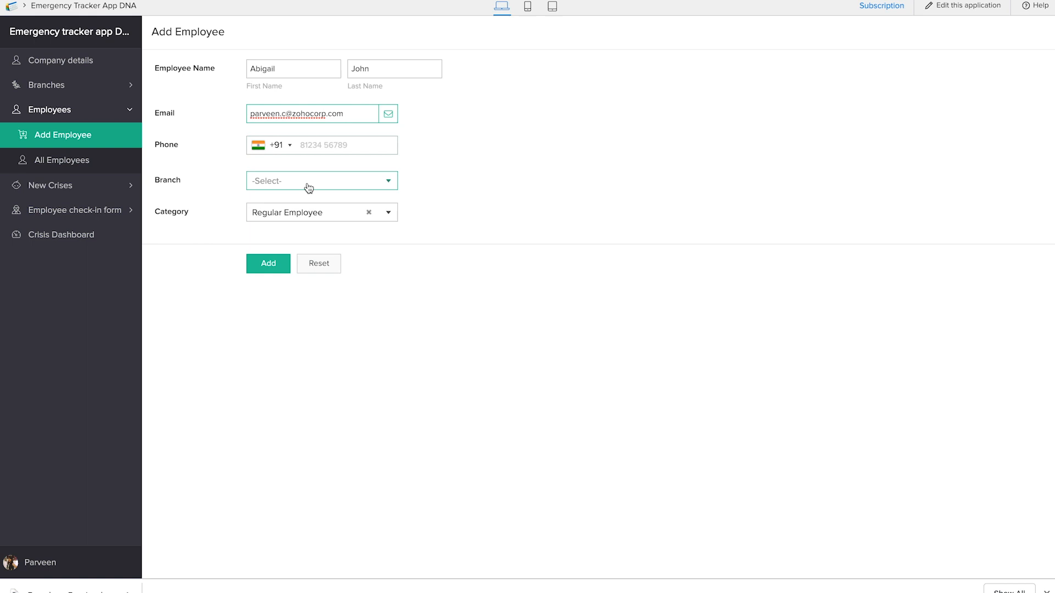
pyautogui.click(305, 203)
pyautogui.click(277, 265)
pyautogui.click(108, 169)
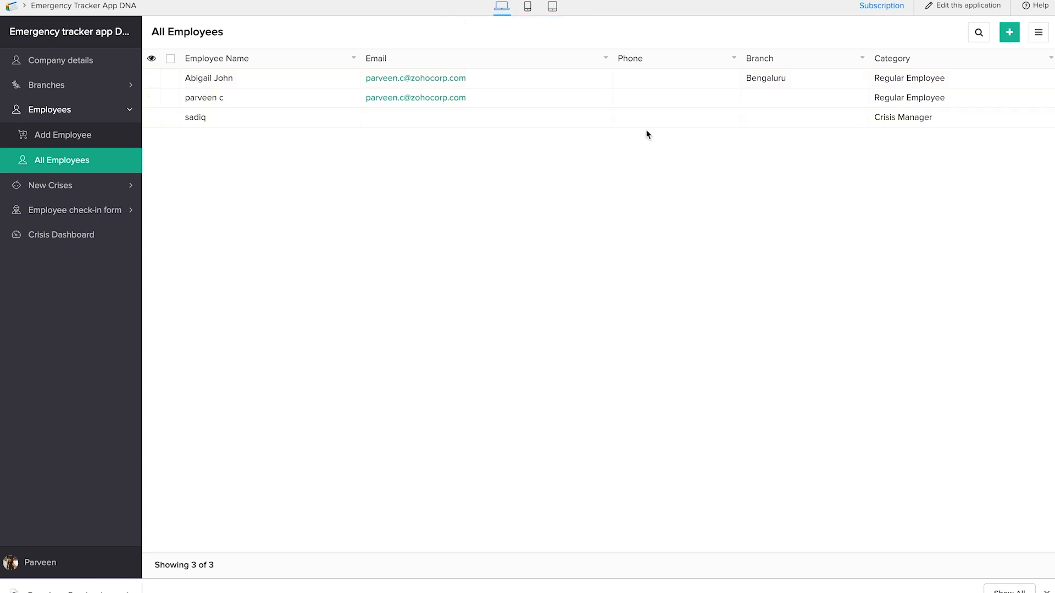
# Step: Start raising a new crisis for the Bengaluru branch with the crisis name DDoS attack
pyautogui.click(70, 189)
pyautogui.click(91, 162)
pyautogui.click(288, 70)
pyautogui.click(288, 82)
pyautogui.click(285, 95)
pyautogui.write('DDoS attack')
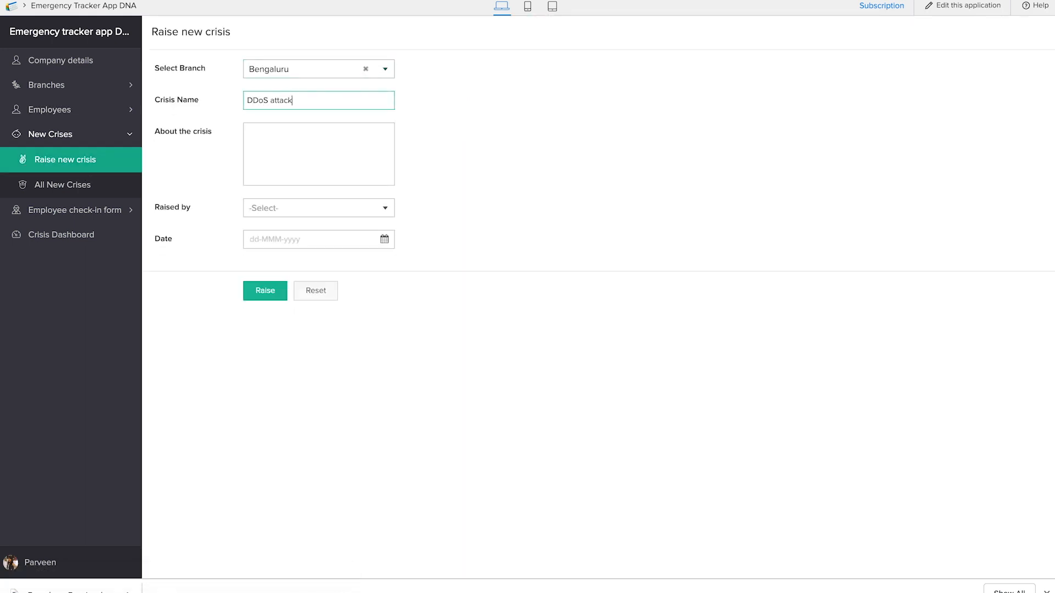
# Step: Describe the crisis as "12 am tonight", select the crisis manager who raised it and a January 2019 date, and raise it
pyautogui.click(360, 141)
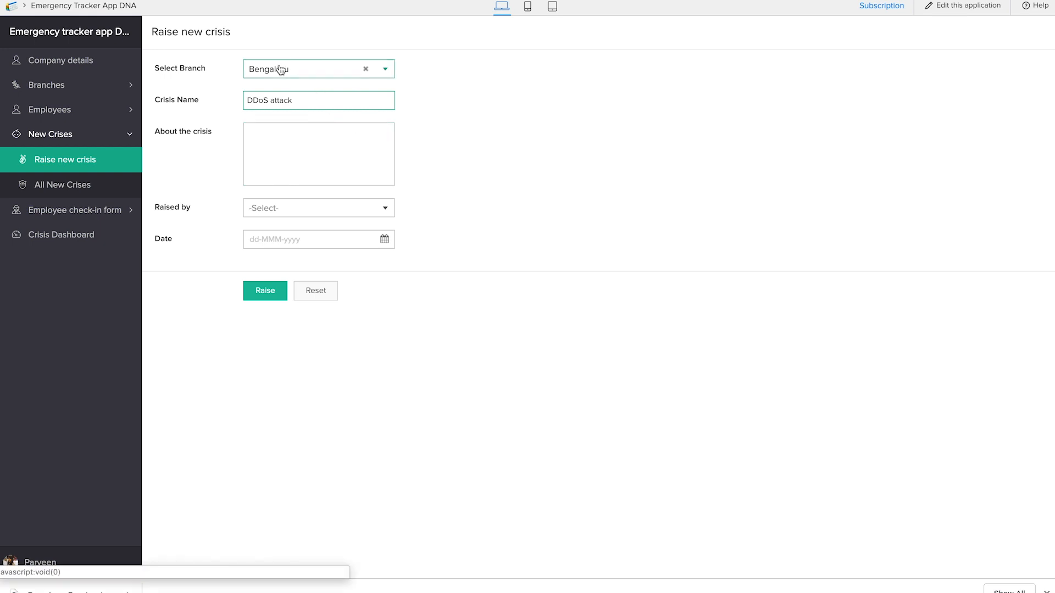
pyautogui.click(288, 181)
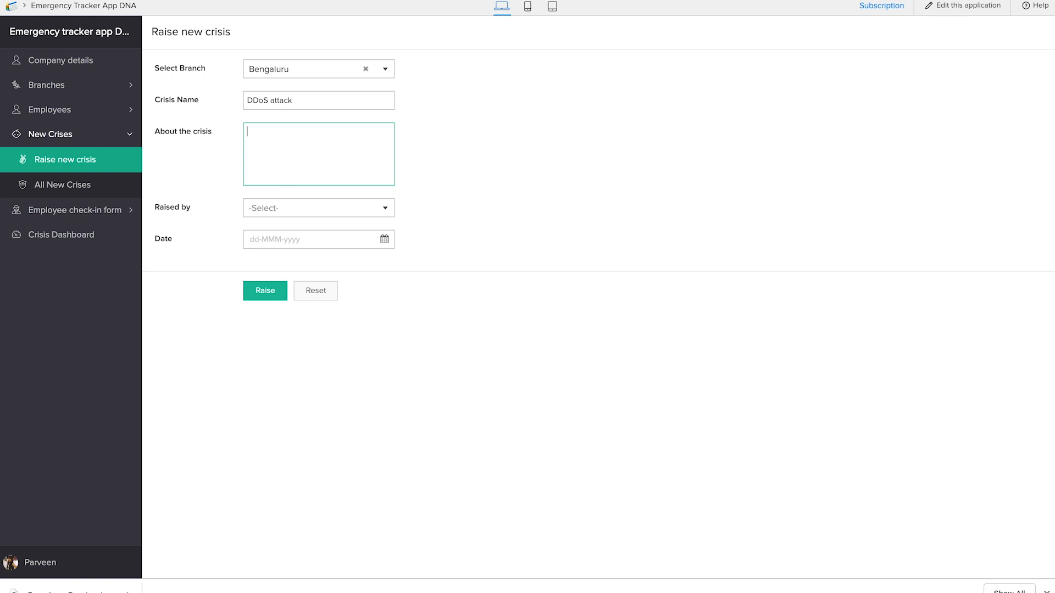
pyautogui.write('12 am tonight')
pyautogui.click(322, 209)
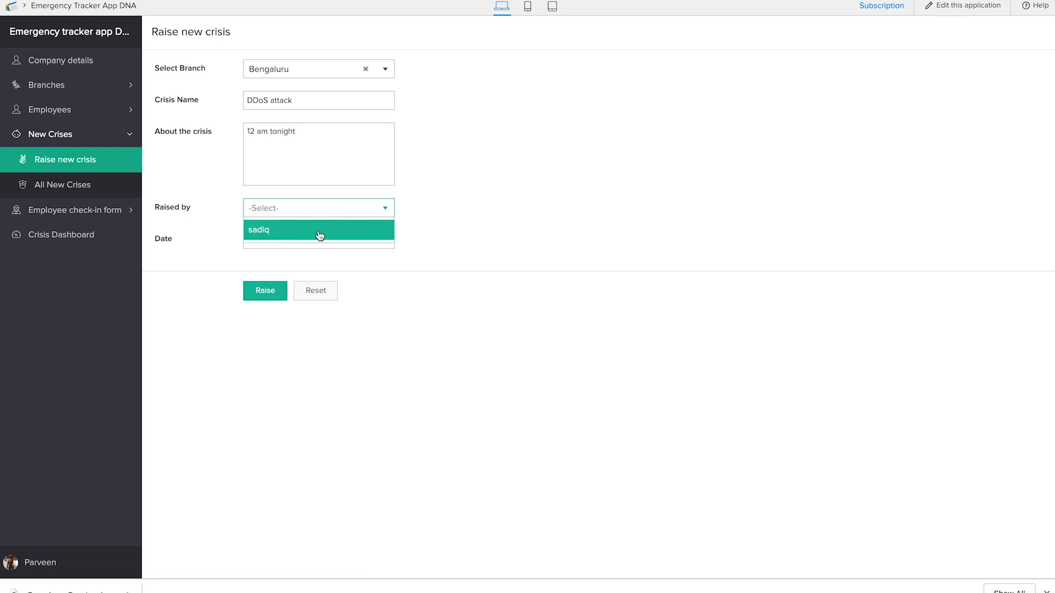
pyautogui.click(319, 235)
pyautogui.click(309, 242)
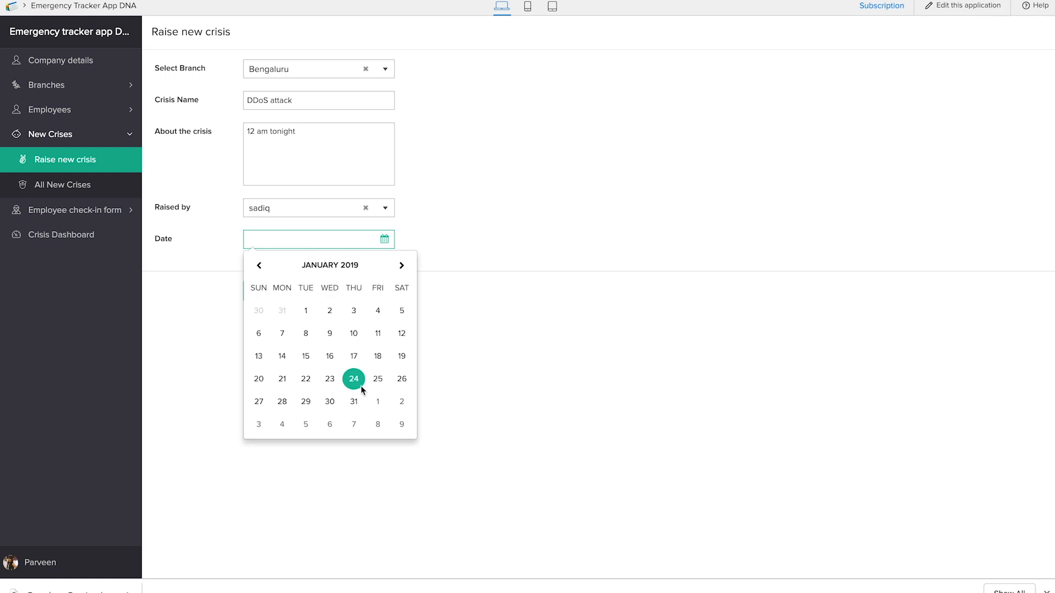
pyautogui.click(334, 379)
pyautogui.click(279, 289)
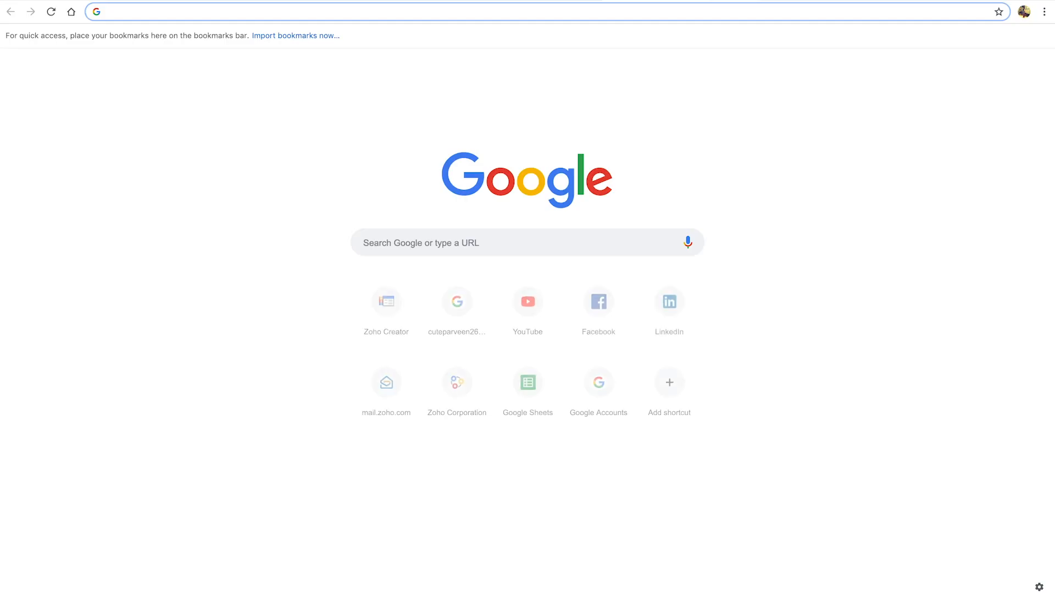
# Step: Switch to Zoho Mail at mail.zoho.com and follow the status check-in link in the newest "Emergency check in for your branch" email
pyautogui.write('mai')
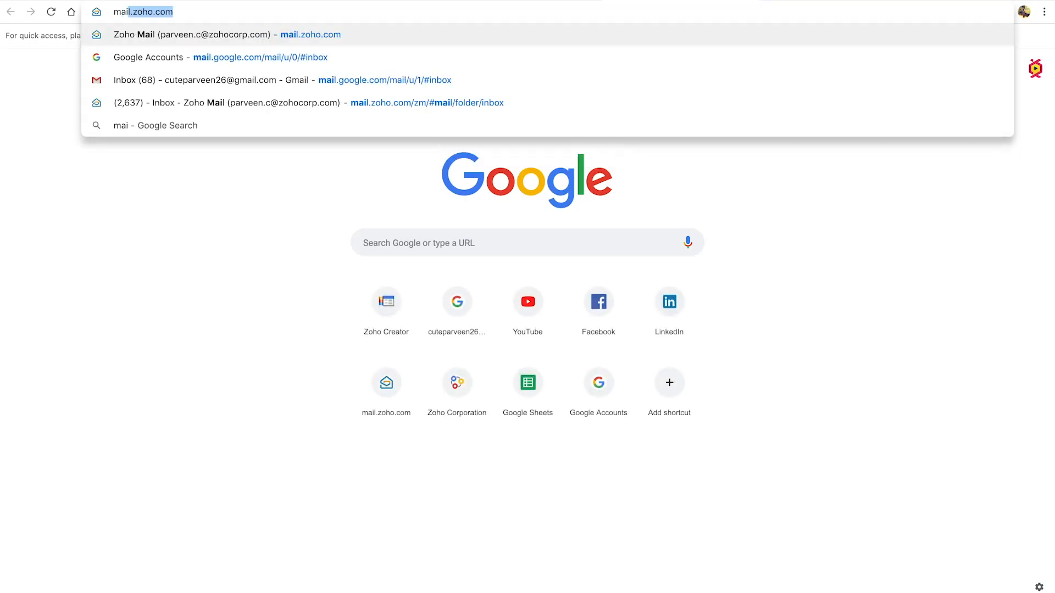
pyautogui.press('Return')
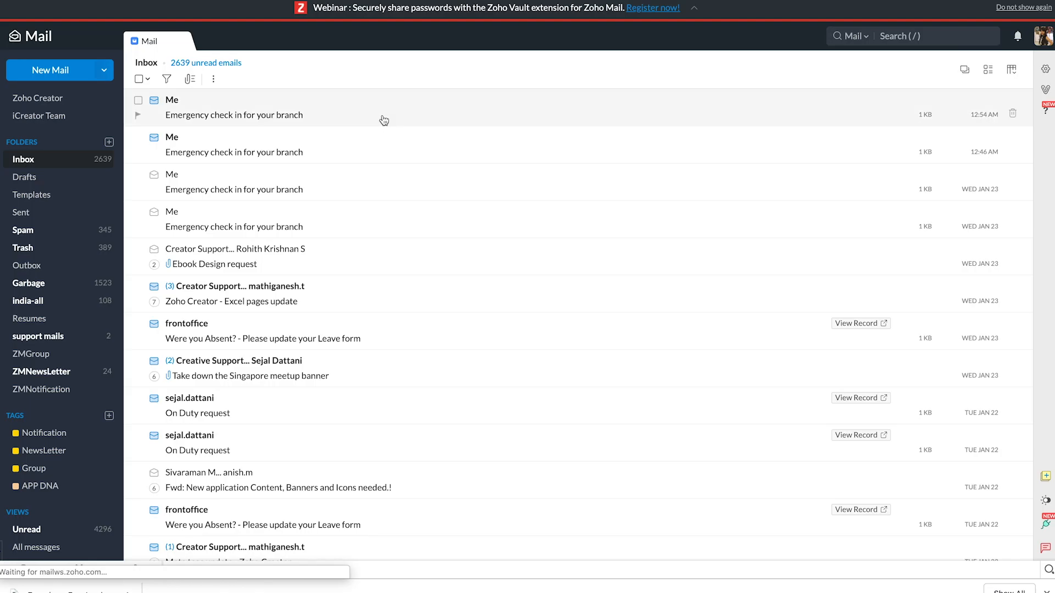
pyautogui.click(333, 115)
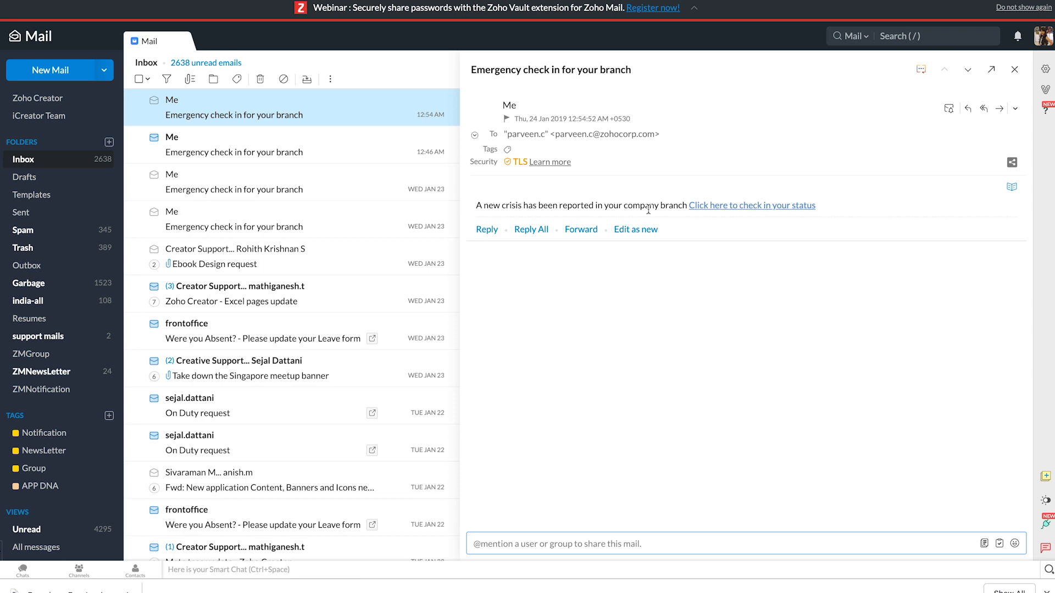
pyautogui.click(705, 207)
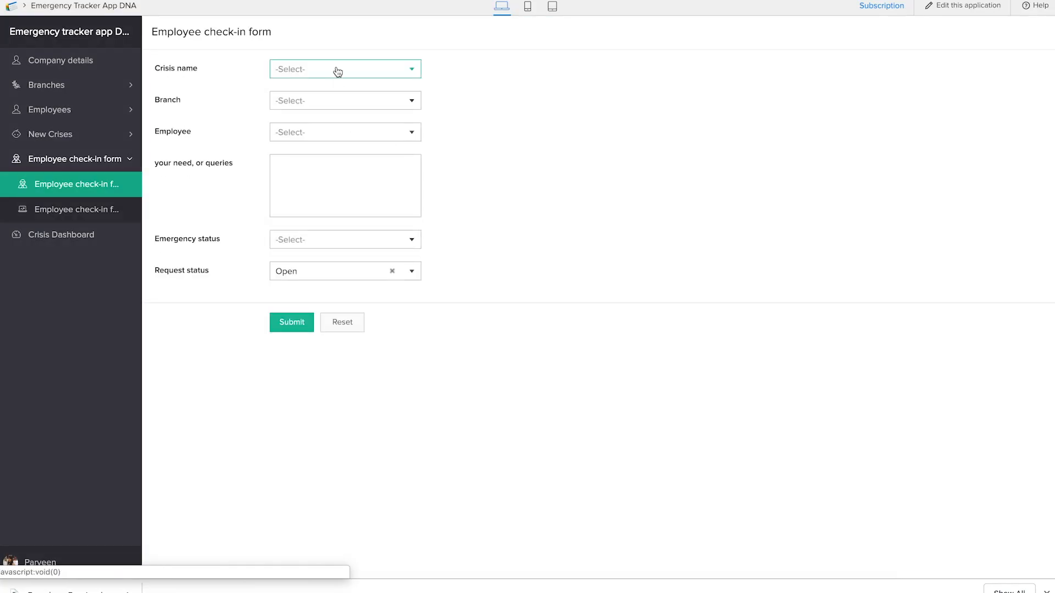
# Step: In the Employee check-in form, select the crisis DDoS attack, the Bengaluru branch and the newly added employee
pyautogui.click(342, 74)
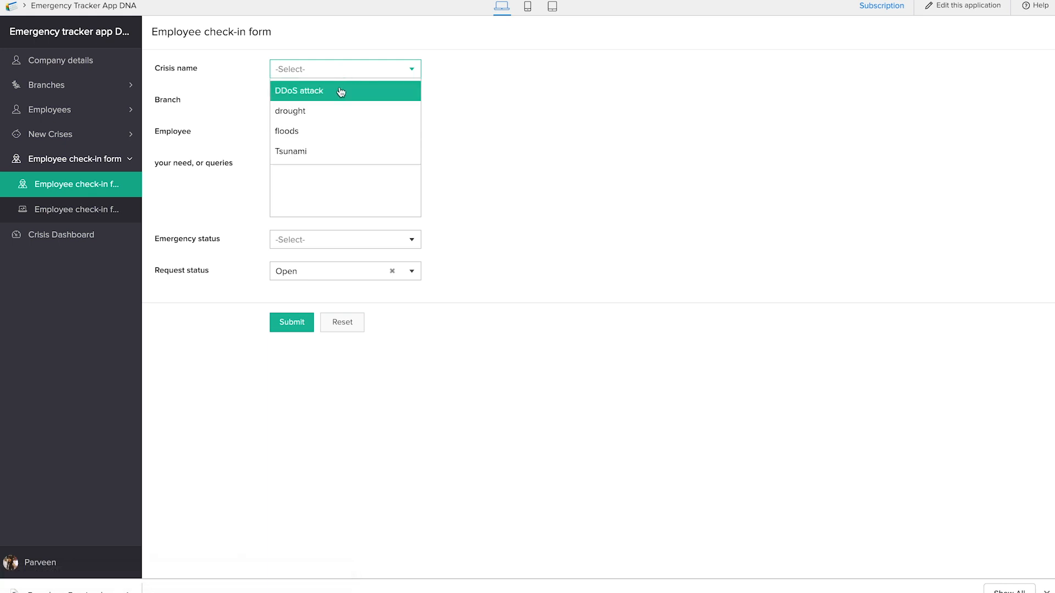
pyautogui.click(340, 90)
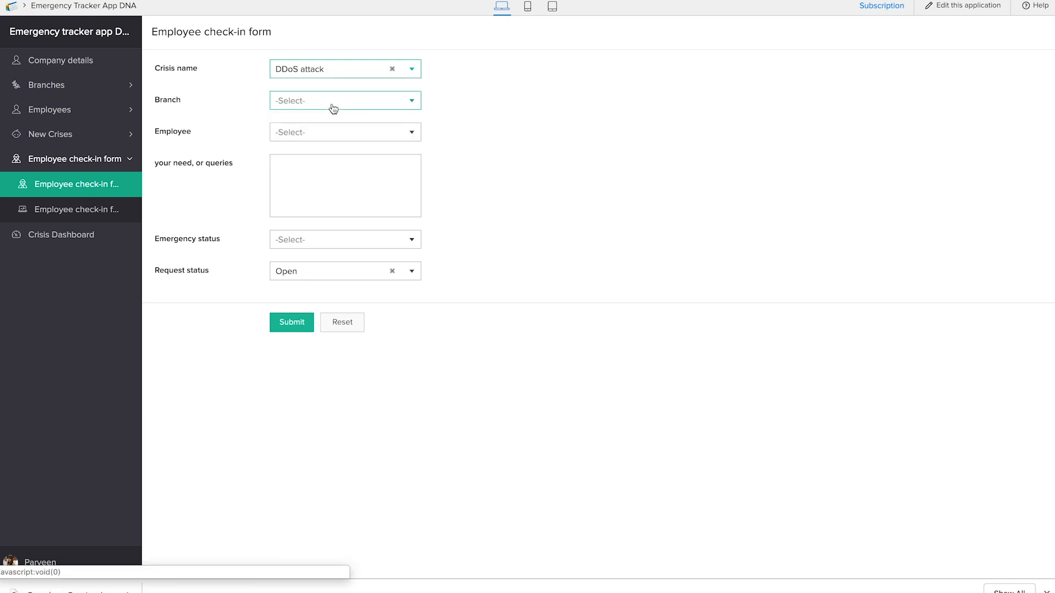
pyautogui.click(332, 103)
pyautogui.click(332, 125)
pyautogui.click(332, 133)
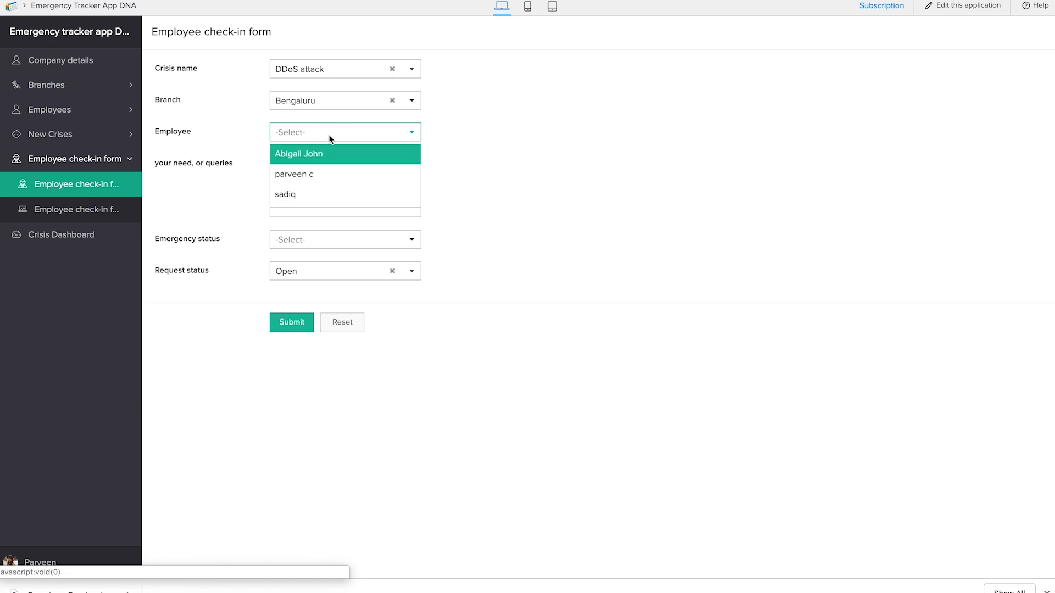
pyautogui.click(325, 159)
# Step: Enter "PO" as the need, set the emergency status to Critically unsafe, submit the check-in and view the Crisis Dashboard
pyautogui.click(324, 164)
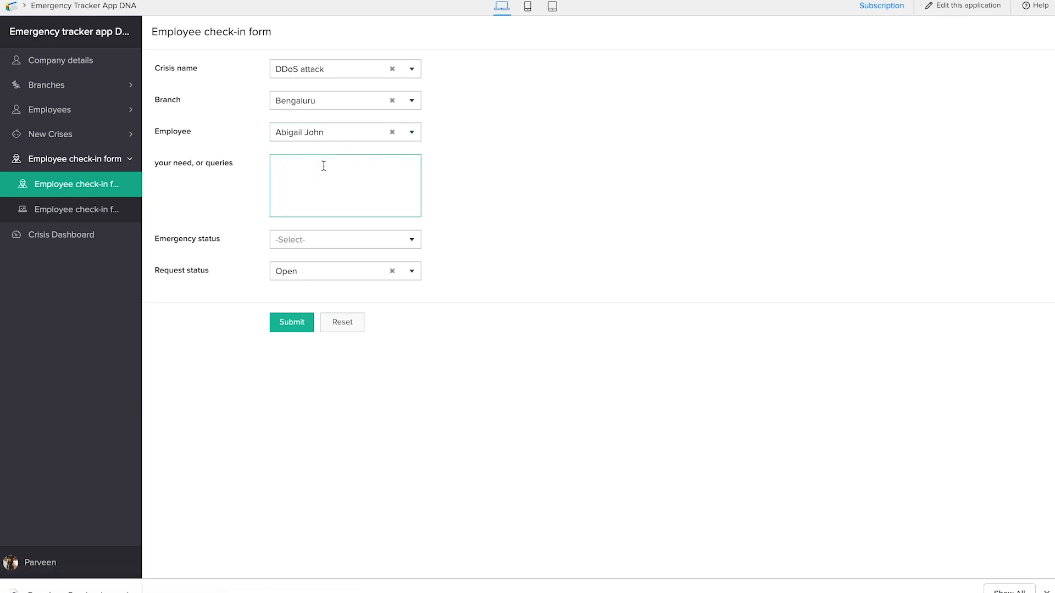
pyautogui.write('PO')
pyautogui.click(357, 242)
pyautogui.click(349, 301)
pyautogui.click(300, 330)
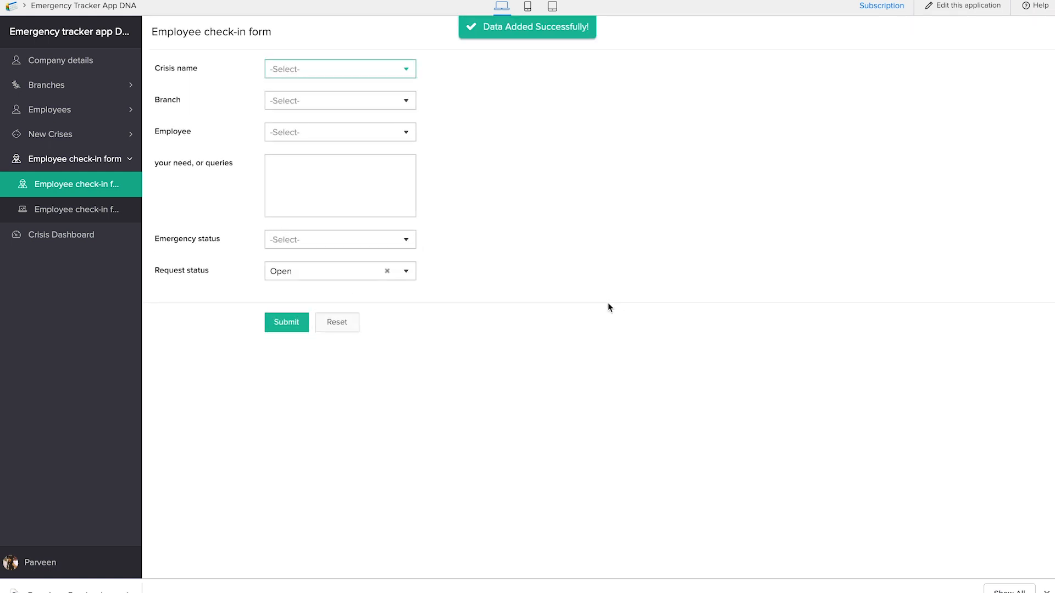
pyautogui.click(79, 241)
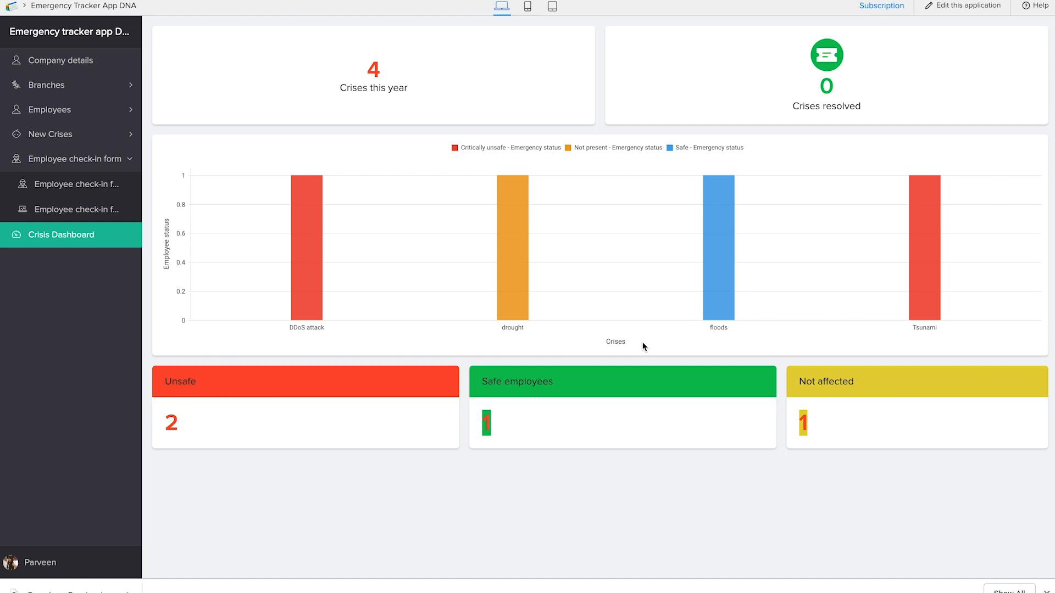
# Step: Edit the DDoS attack check-in in the check-in report to request status Closed and emergency status Safe, and view the Crisis Dashboard
pyautogui.moveTo(309, 312)
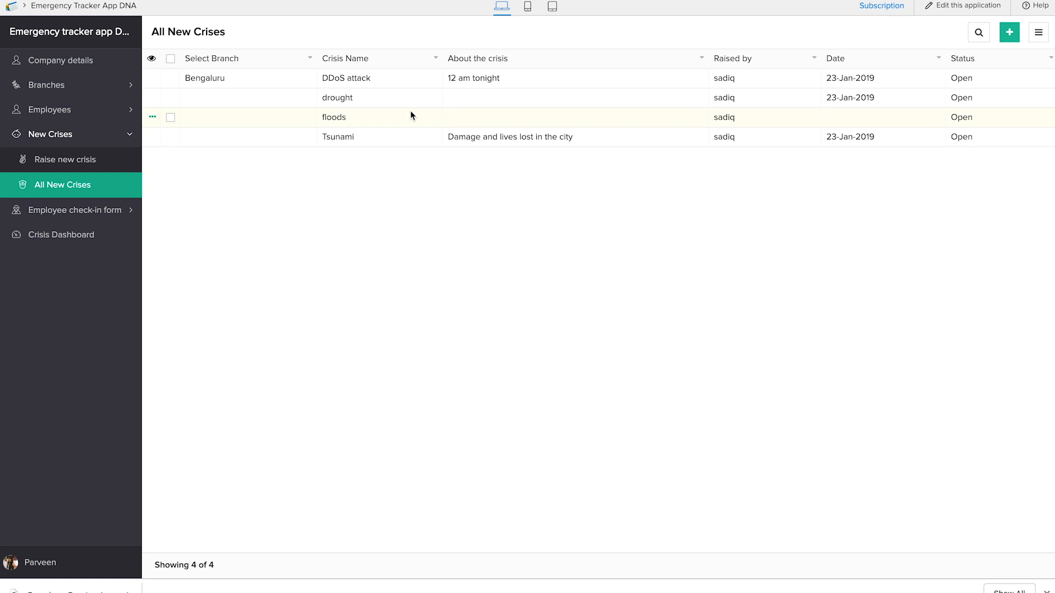
pyautogui.click(110, 212)
pyautogui.click(96, 217)
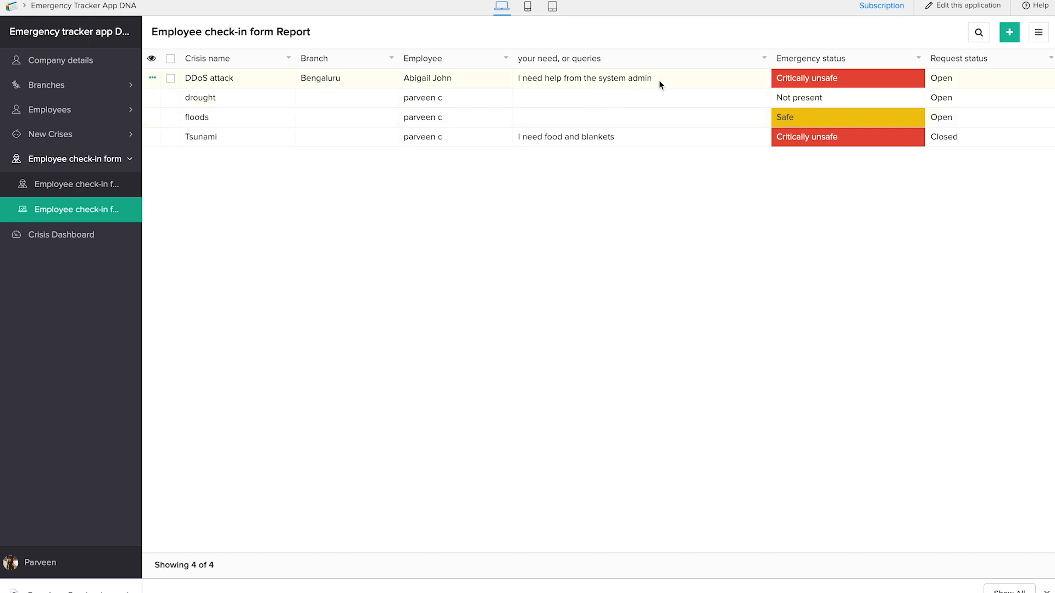
pyautogui.click(618, 79)
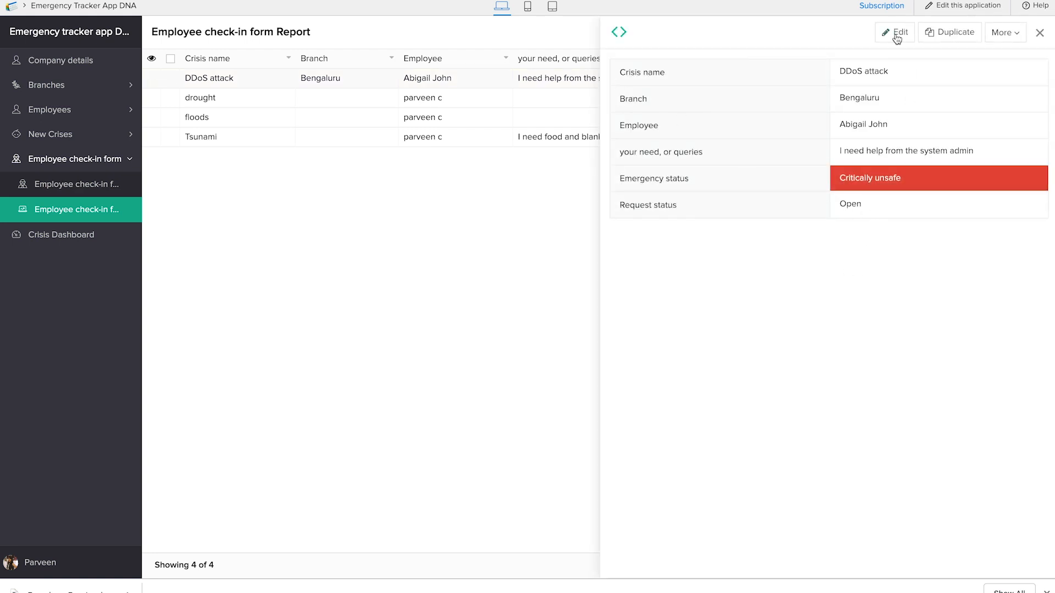
pyautogui.click(897, 36)
pyautogui.click(313, 271)
pyautogui.click(309, 310)
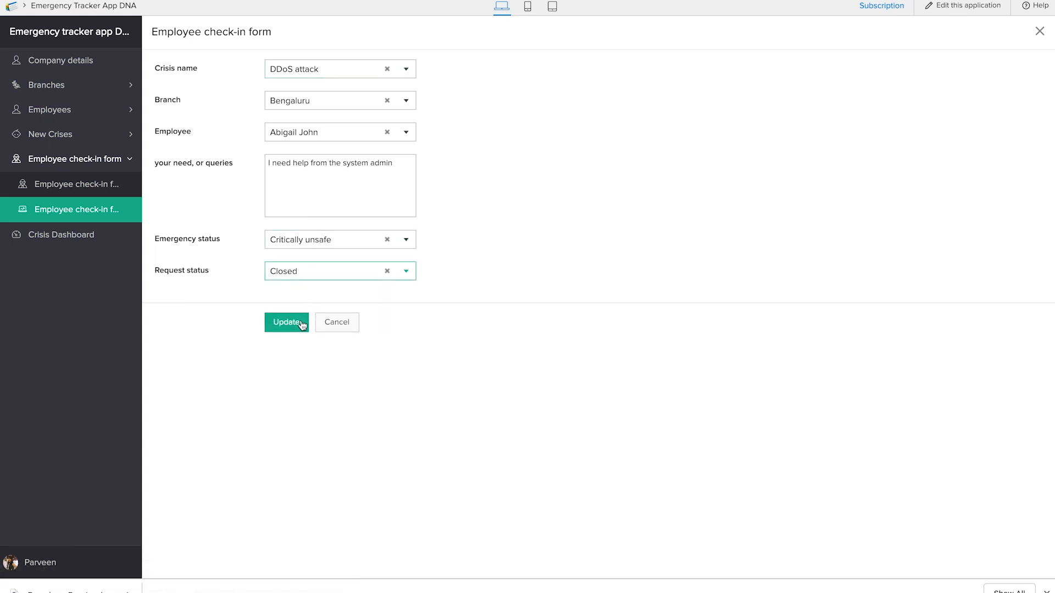
pyautogui.click(310, 239)
pyautogui.click(309, 257)
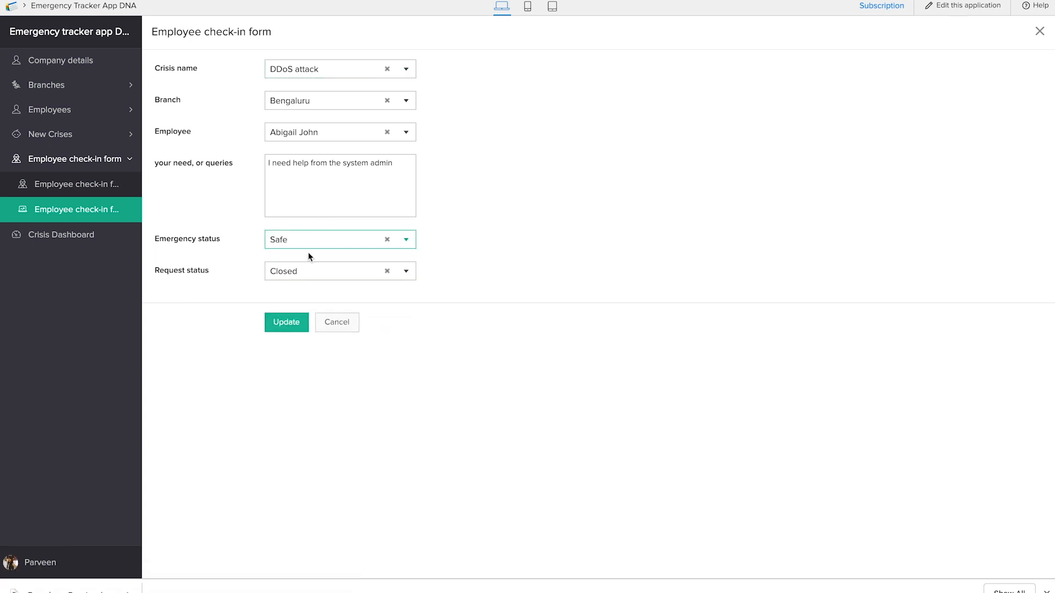
pyautogui.click(285, 329)
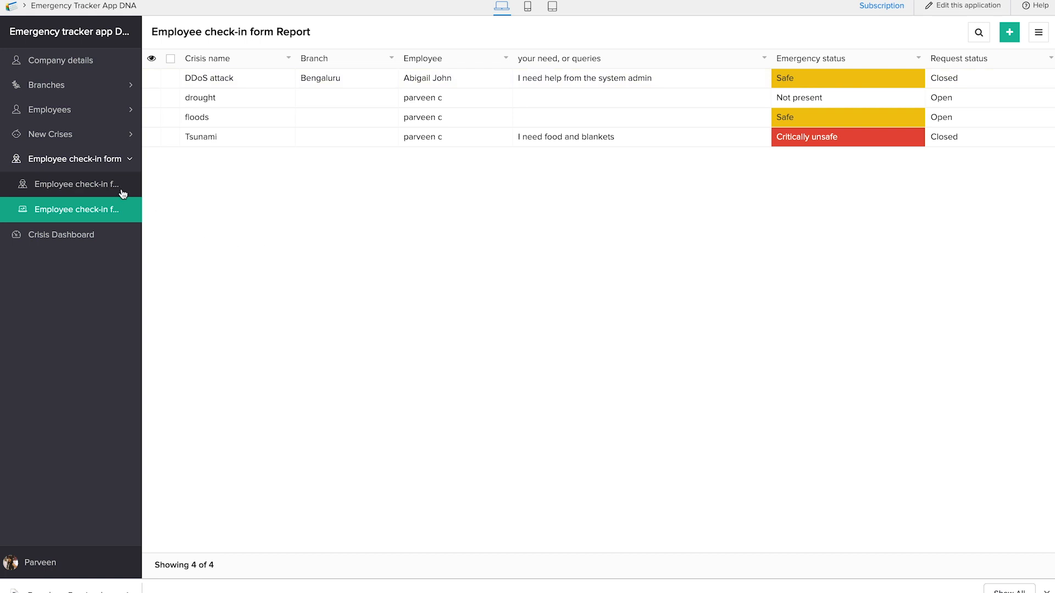
pyautogui.click(91, 236)
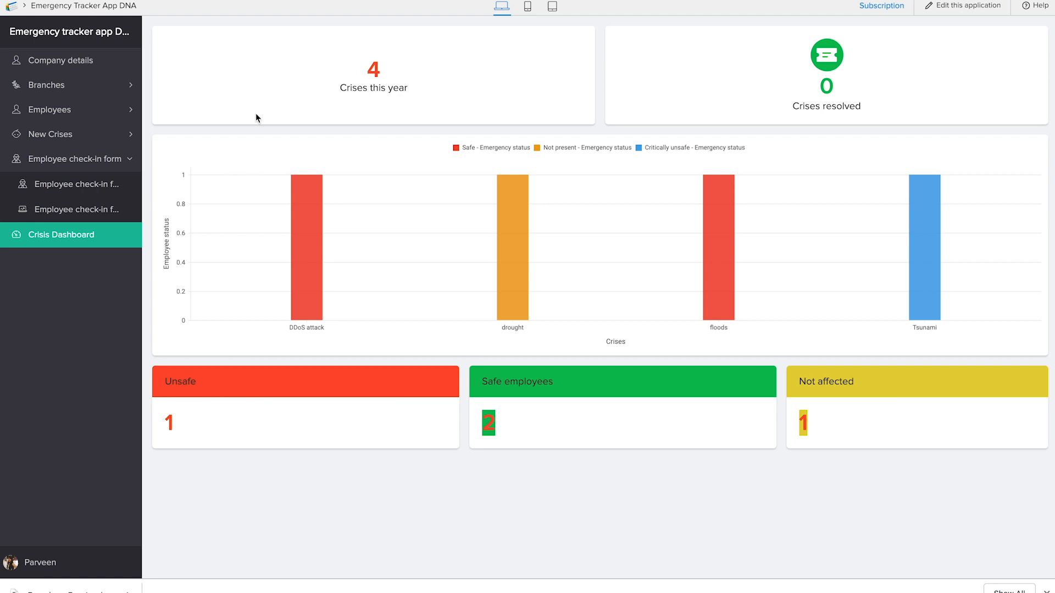
# Step: Set the DDoS attack crisis's status to Closed in All New Crises, update it and view the Crisis Dashboard
pyautogui.click(94, 134)
pyautogui.click(91, 184)
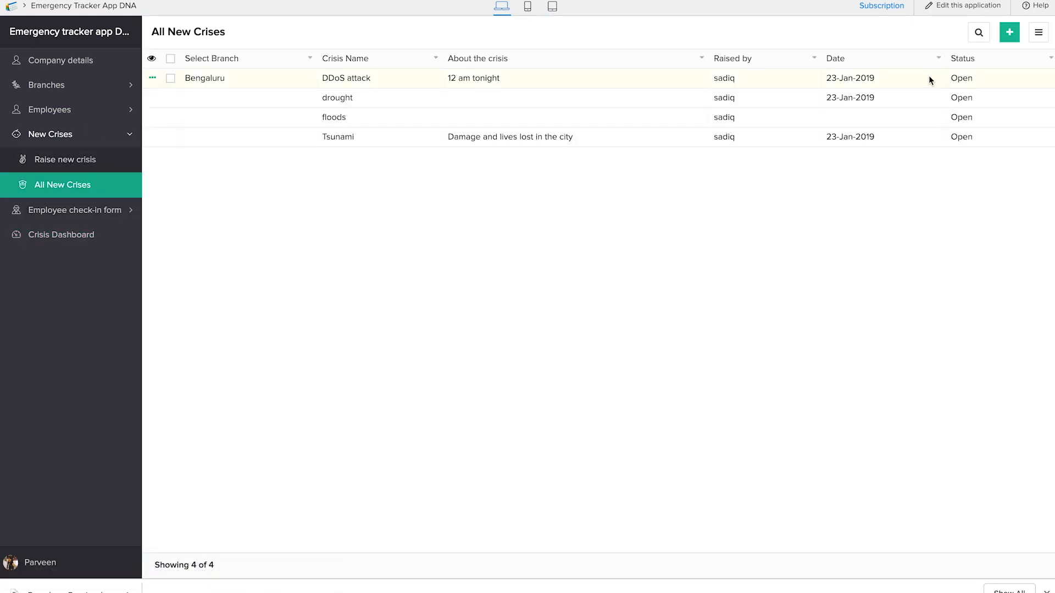
pyautogui.click(929, 79)
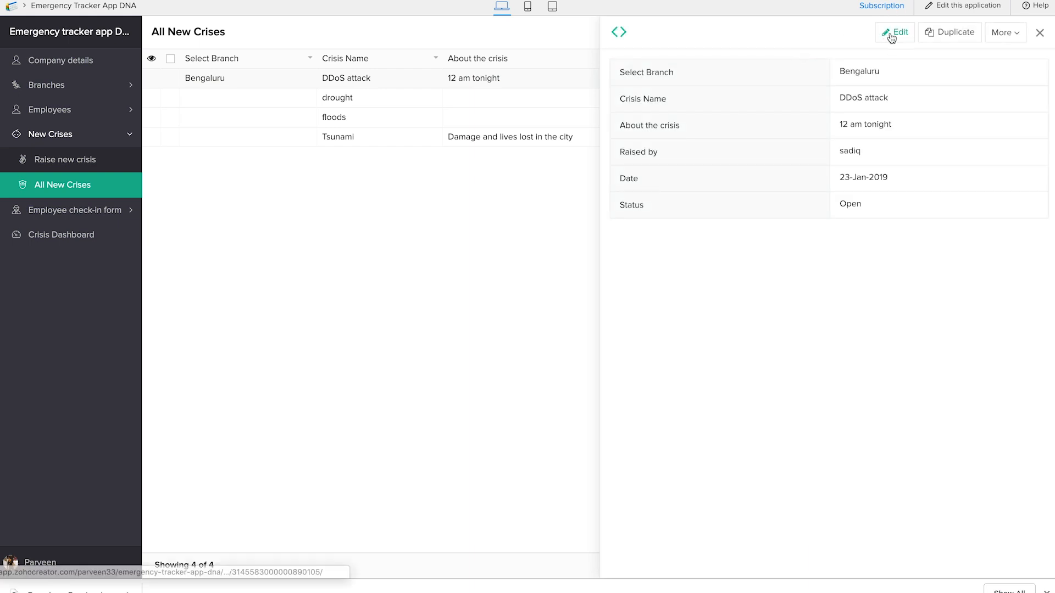
pyautogui.click(891, 34)
pyautogui.click(348, 271)
pyautogui.click(345, 313)
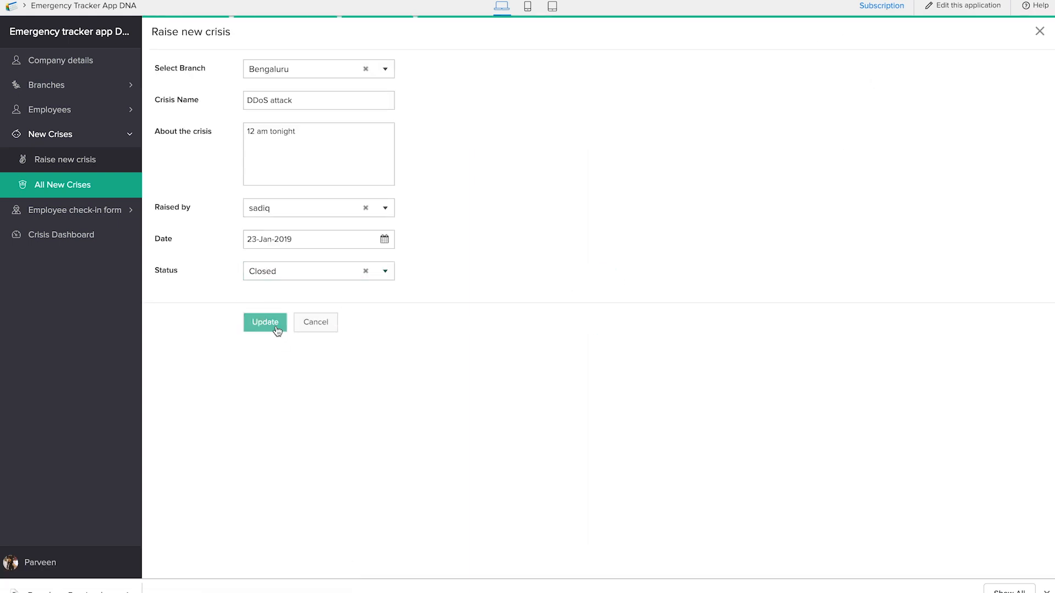
pyautogui.click(265, 322)
pyautogui.click(91, 235)
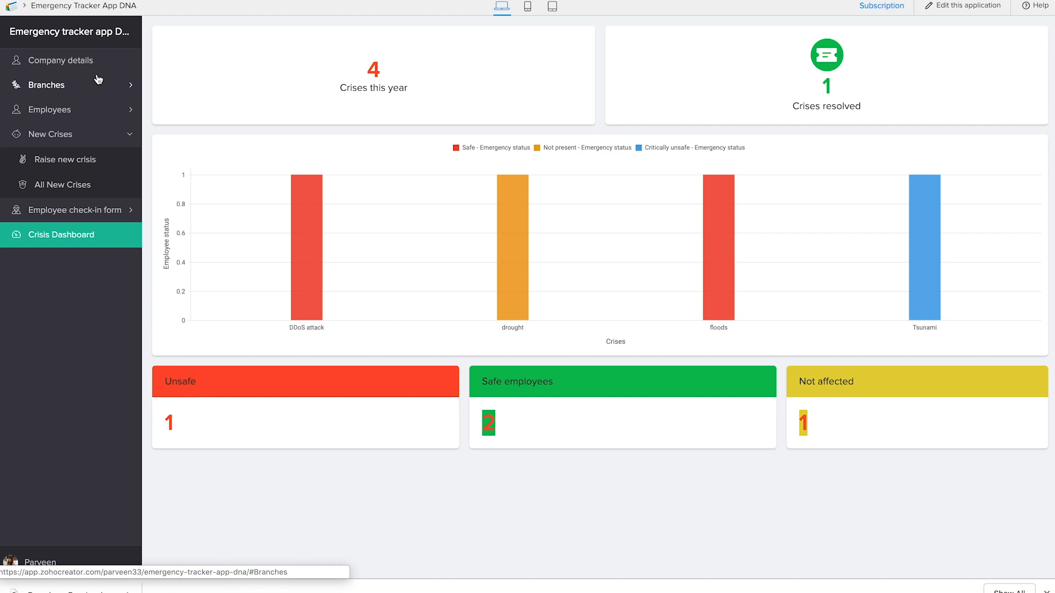
# Step: Check the details of the DDoS attack record in All New Crises and close them
pyautogui.click(70, 181)
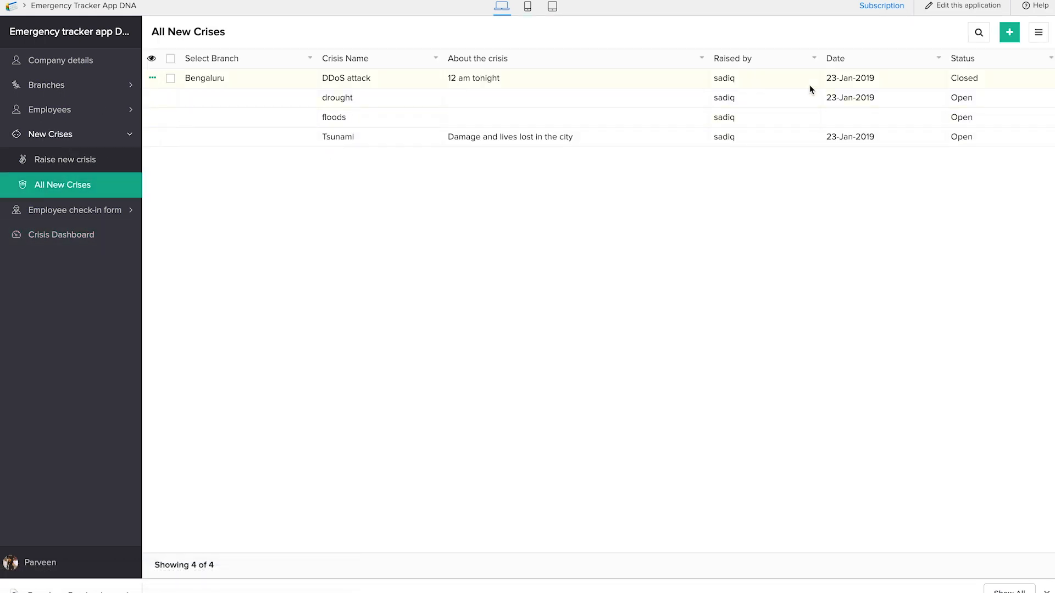
pyautogui.click(809, 86)
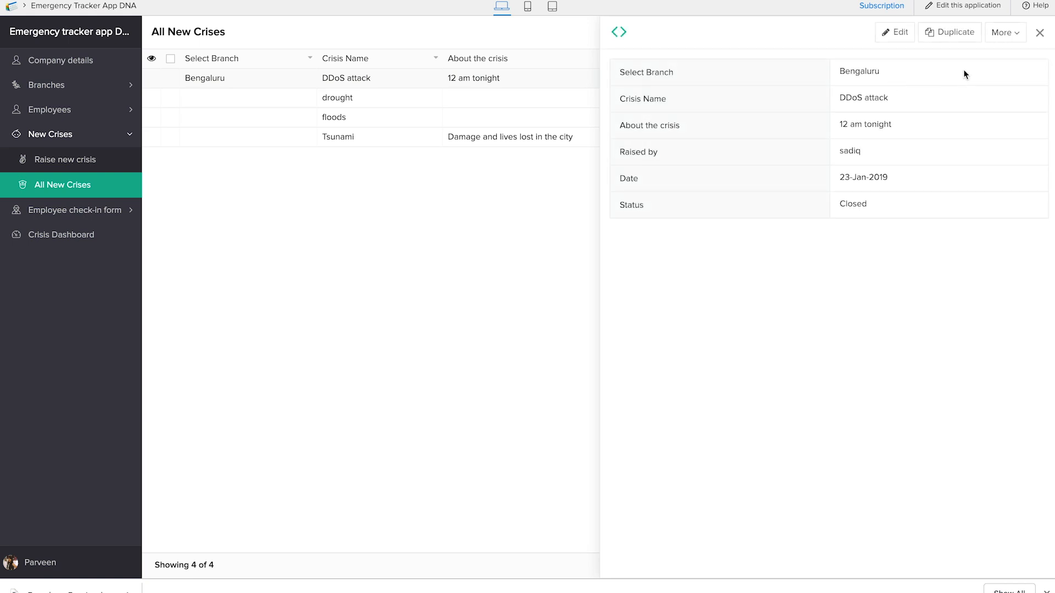
pyautogui.click(1039, 33)
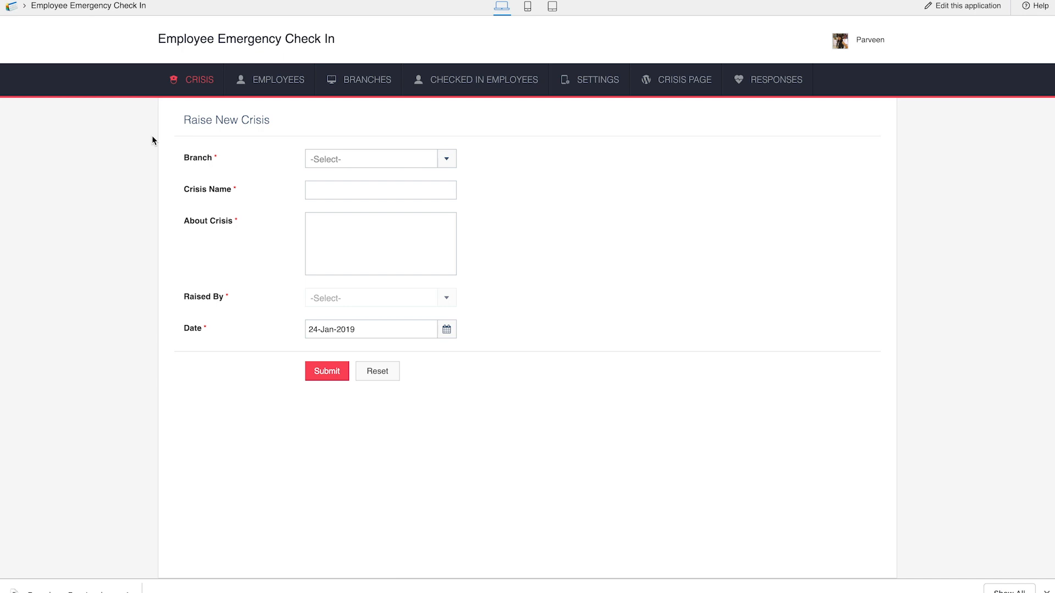
# Step: In the Employee Emergency Check In application, examine the company details, the branches and the Add Company Details form
pyautogui.moveTo(438, 89)
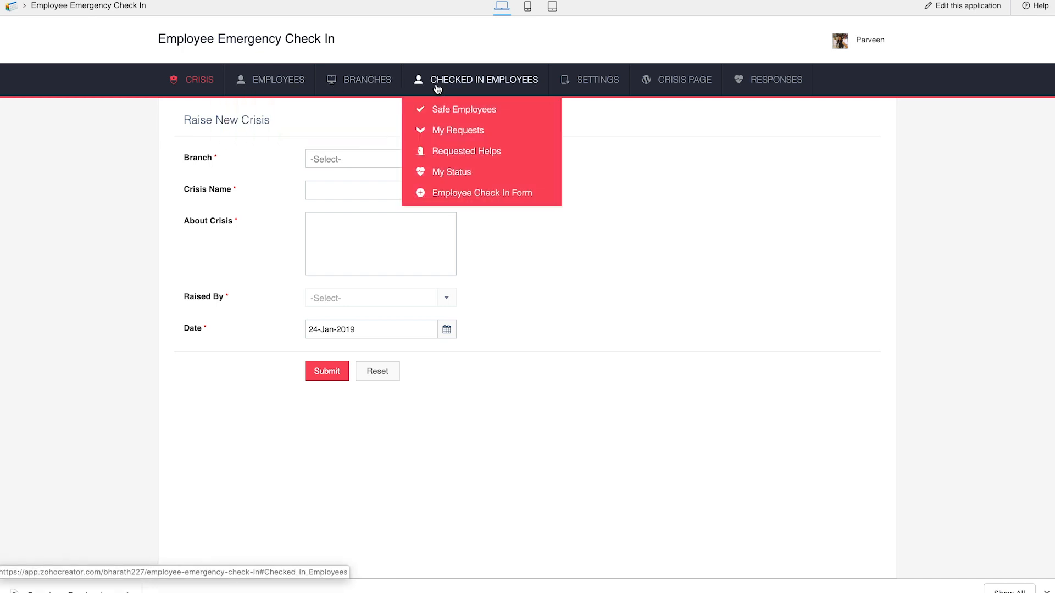
pyautogui.moveTo(751, 87)
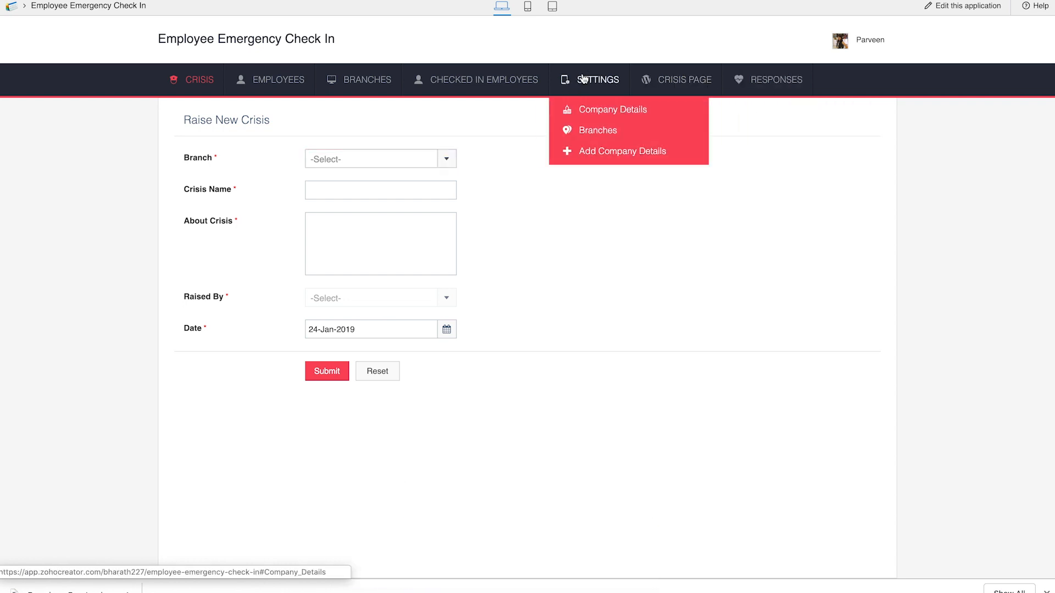
pyautogui.click(587, 112)
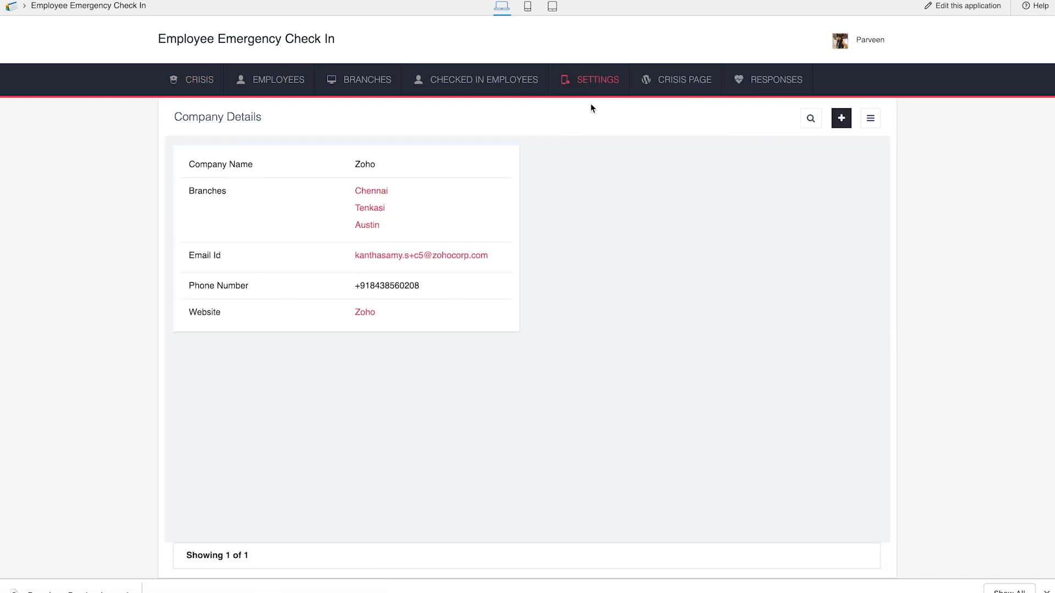
pyautogui.moveTo(606, 103)
pyautogui.click(597, 130)
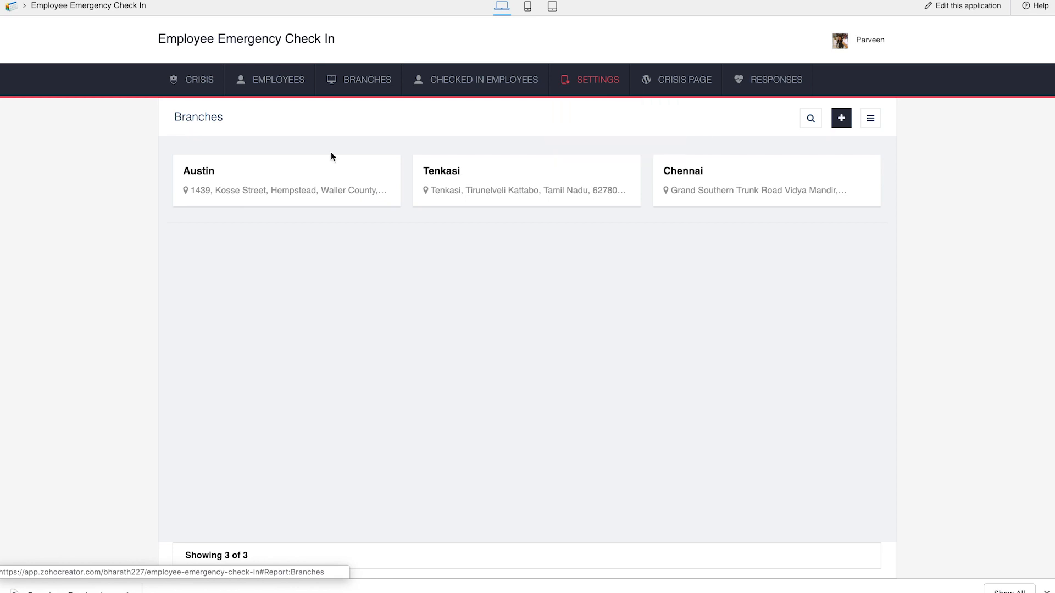
pyautogui.moveTo(618, 82)
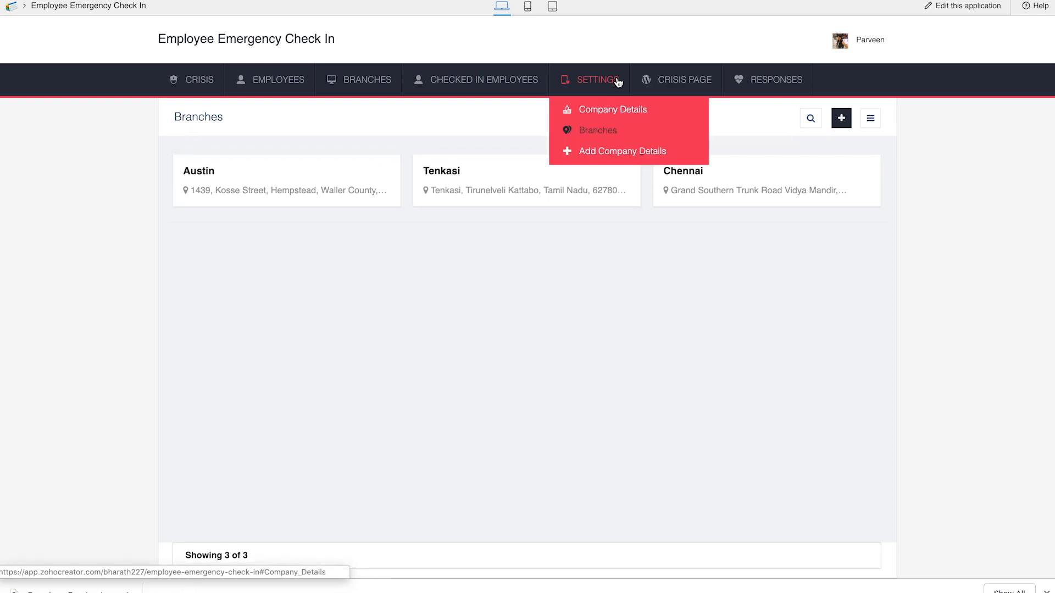
pyautogui.click(610, 156)
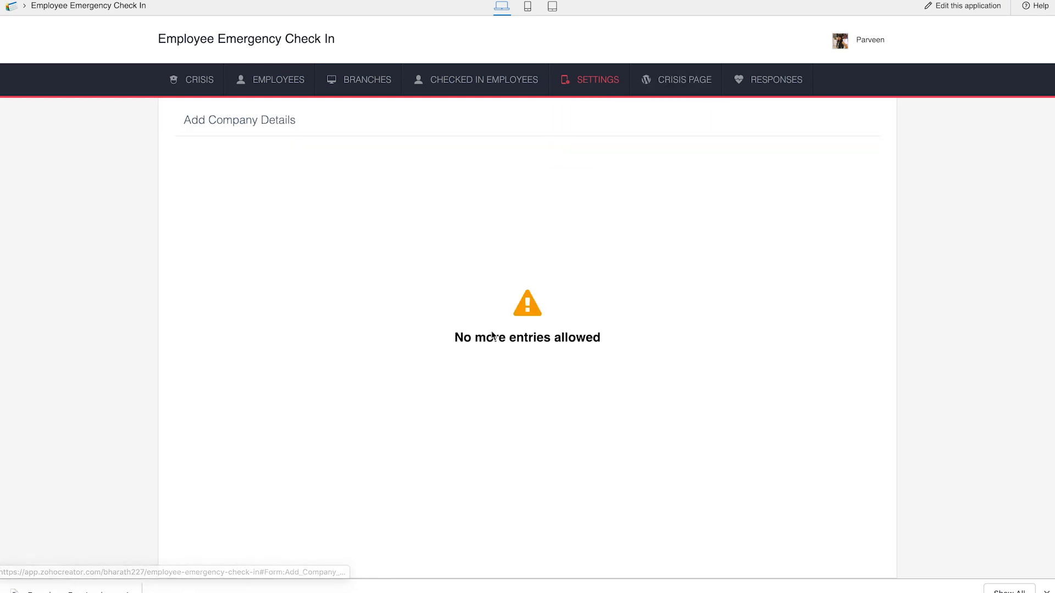
pyautogui.moveTo(581, 95)
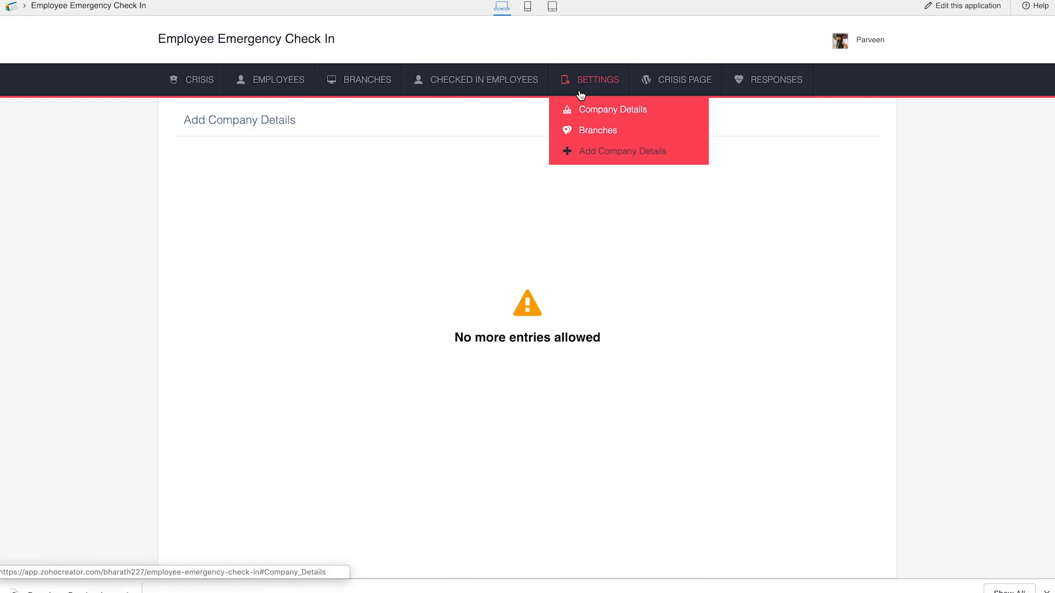
# Step: Examine the Add Branch form, the category options in the Add Employee form and the Open Crisis In Our Branch report
pyautogui.click(360, 81)
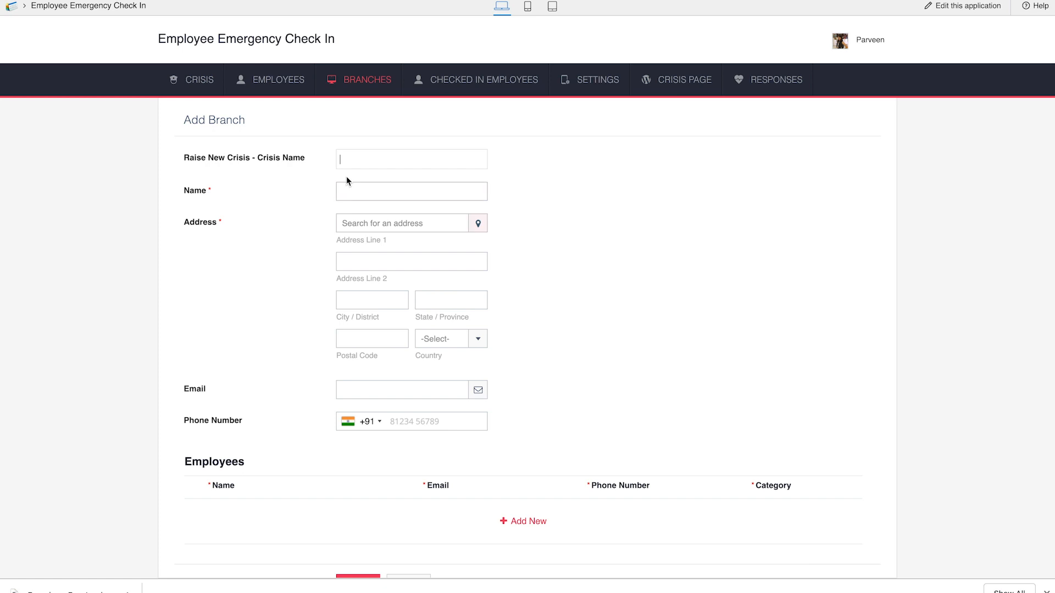
pyautogui.scroll(-1, 384, 292)
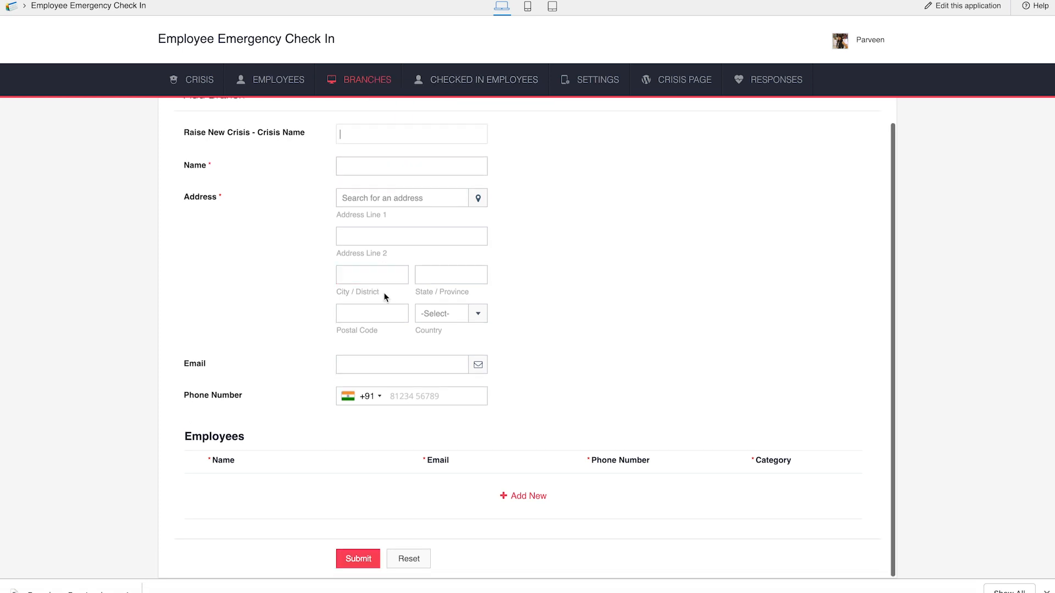
pyautogui.moveTo(299, 87)
pyautogui.click(298, 108)
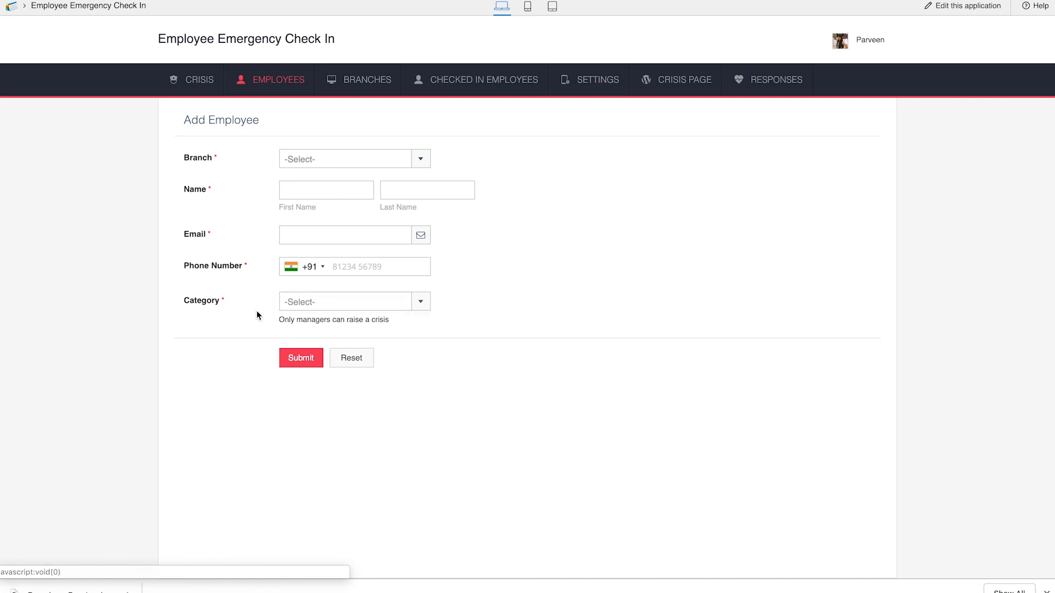
pyautogui.click(329, 310)
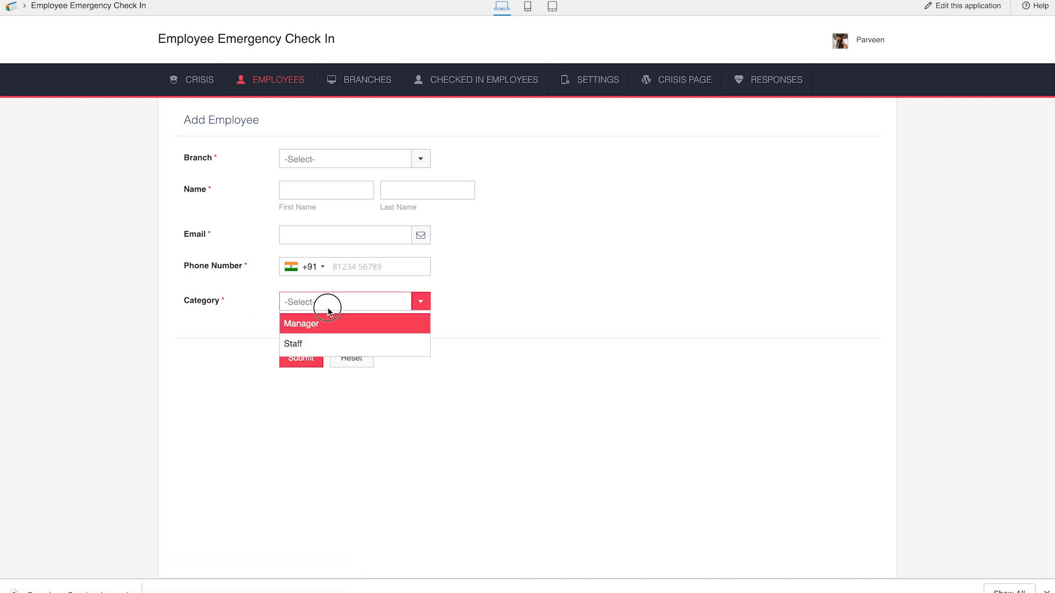
pyautogui.click(483, 296)
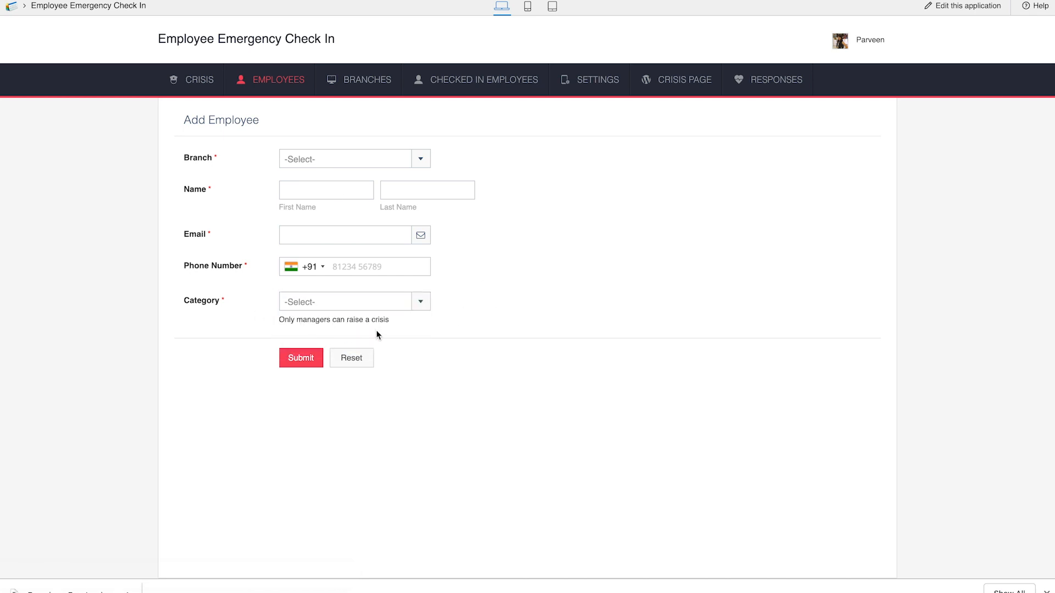
pyautogui.moveTo(201, 84)
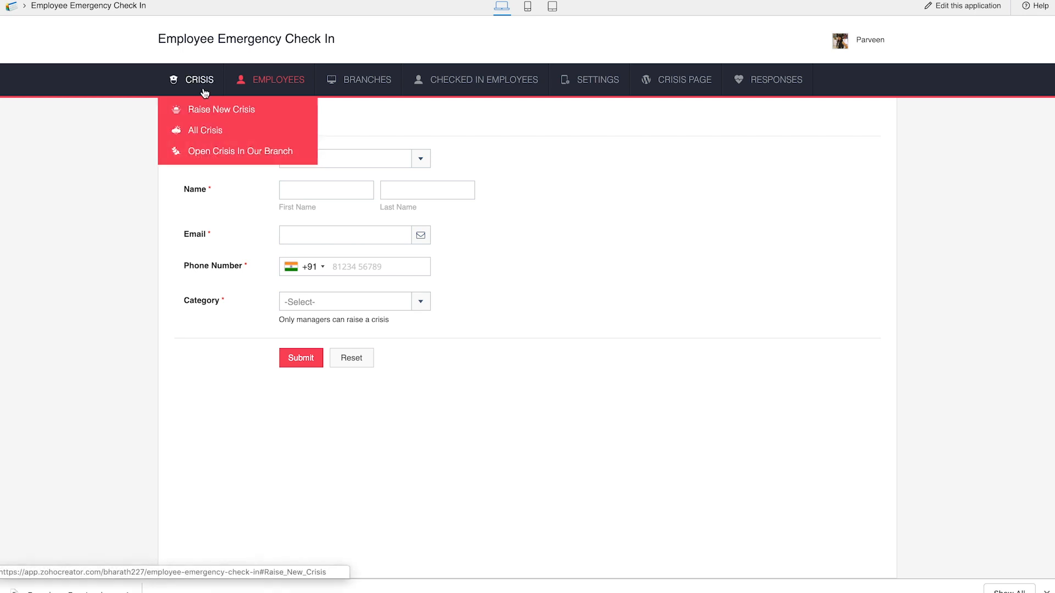
pyautogui.click(210, 160)
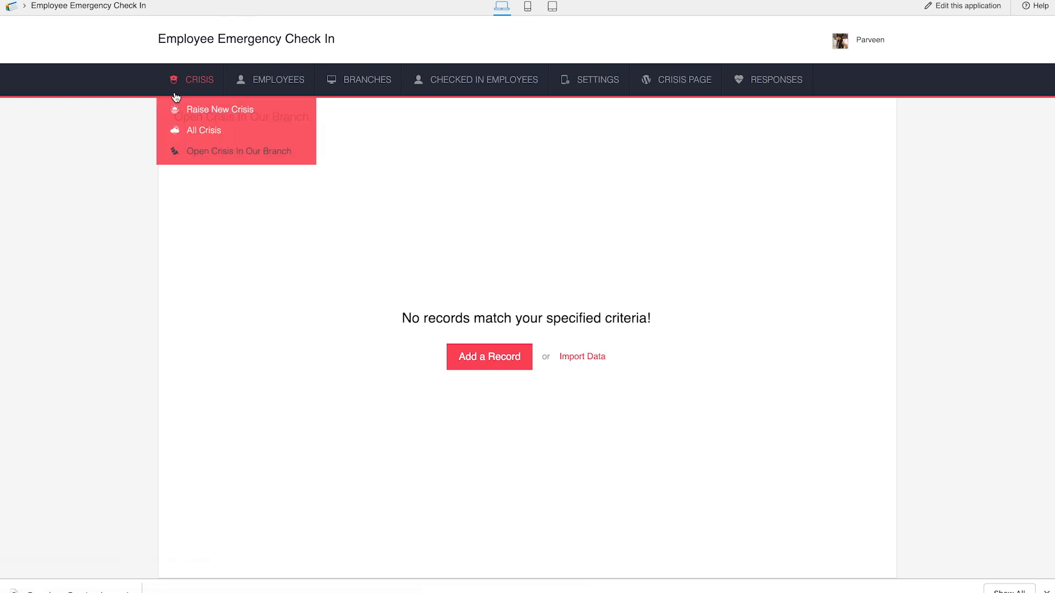
# Step: In the Add Employee form, select the Chennai branch and enter the employee's first and last name
pyautogui.moveTo(291, 81)
pyautogui.click(283, 108)
pyautogui.click(333, 159)
pyautogui.click(333, 196)
pyautogui.press('Tab')
pyautogui.press('Tab')
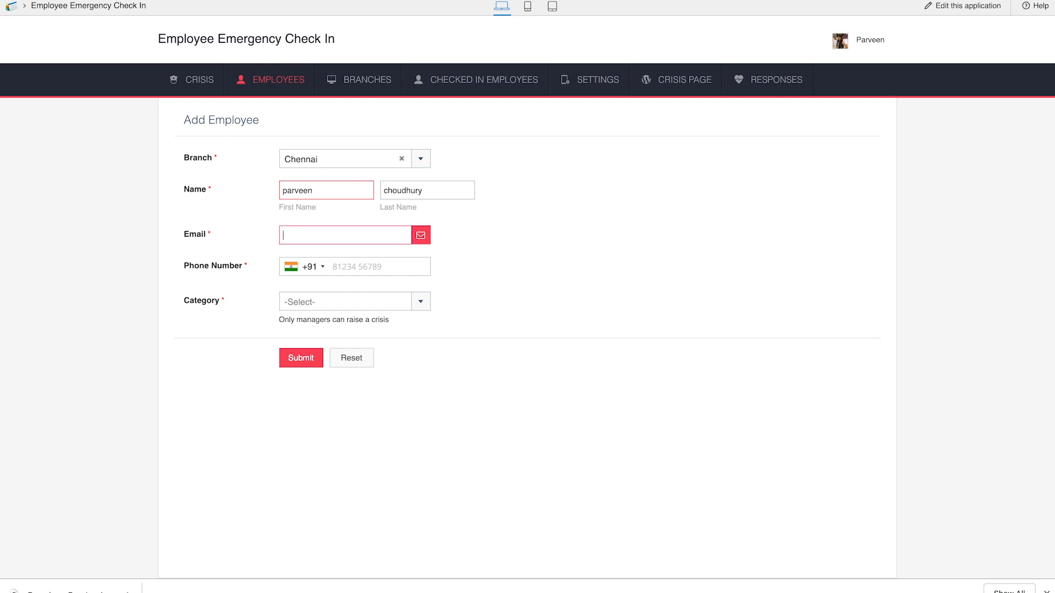
# Step: Enter the employee's email and phone number, set the category to Staff and submit the employee
pyautogui.press('Tab')
pyautogui.click(346, 302)
pyautogui.click(296, 344)
pyautogui.click(318, 360)
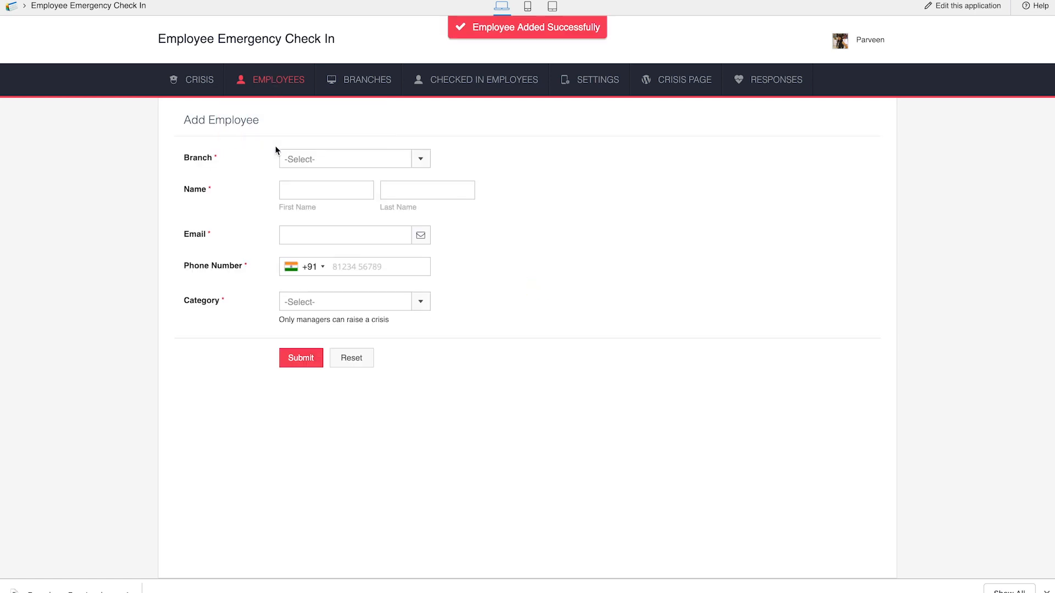
# Step: View the All Employees report and find the newly added Chennai employee in the Staff group
pyautogui.moveTo(277, 80)
pyautogui.click(278, 130)
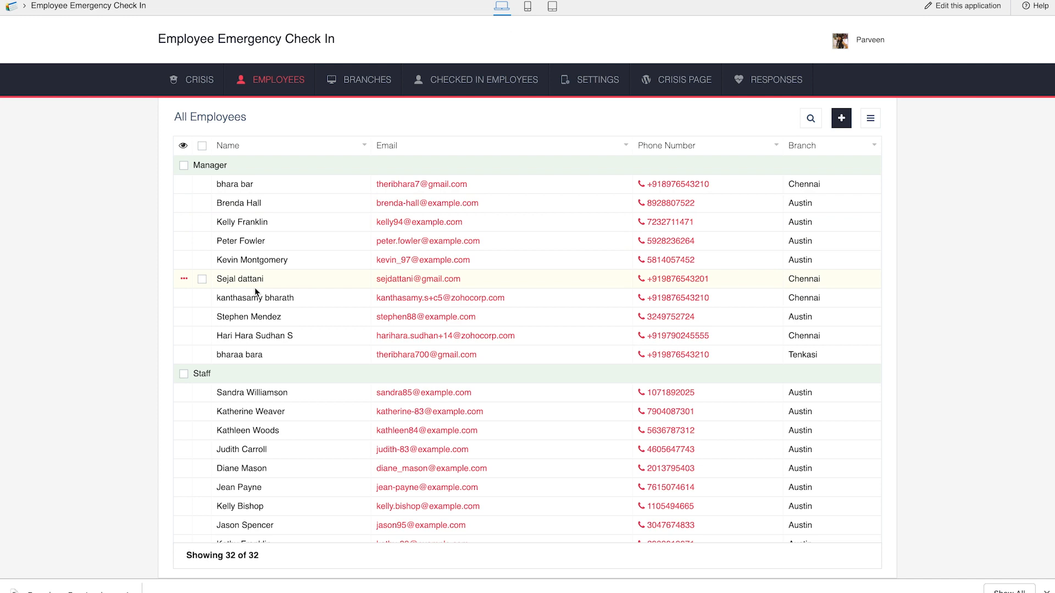
pyautogui.scroll(-5, 255, 288)
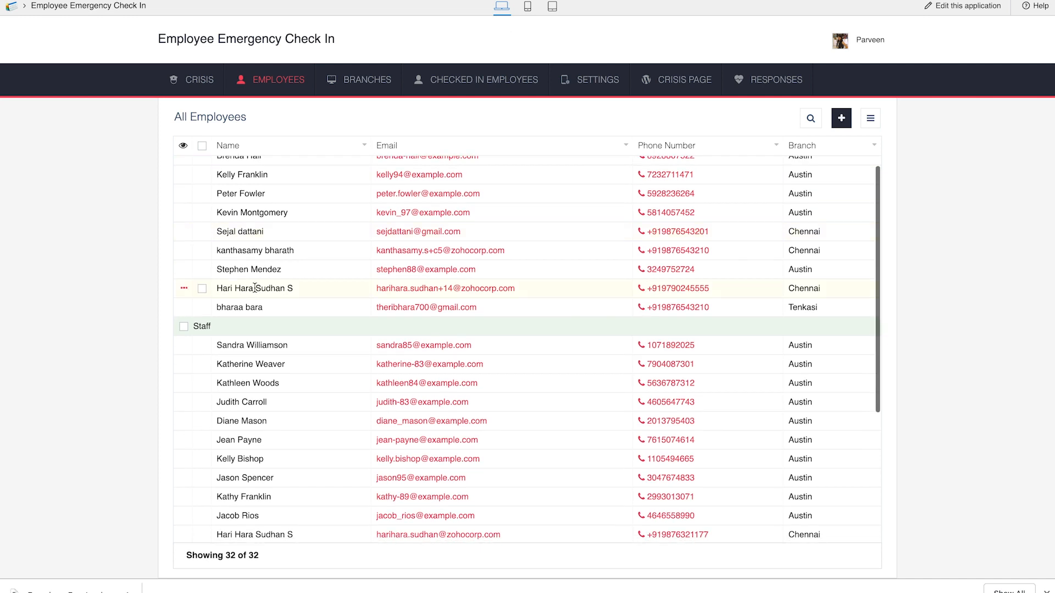
pyautogui.scroll(-2, 263, 375)
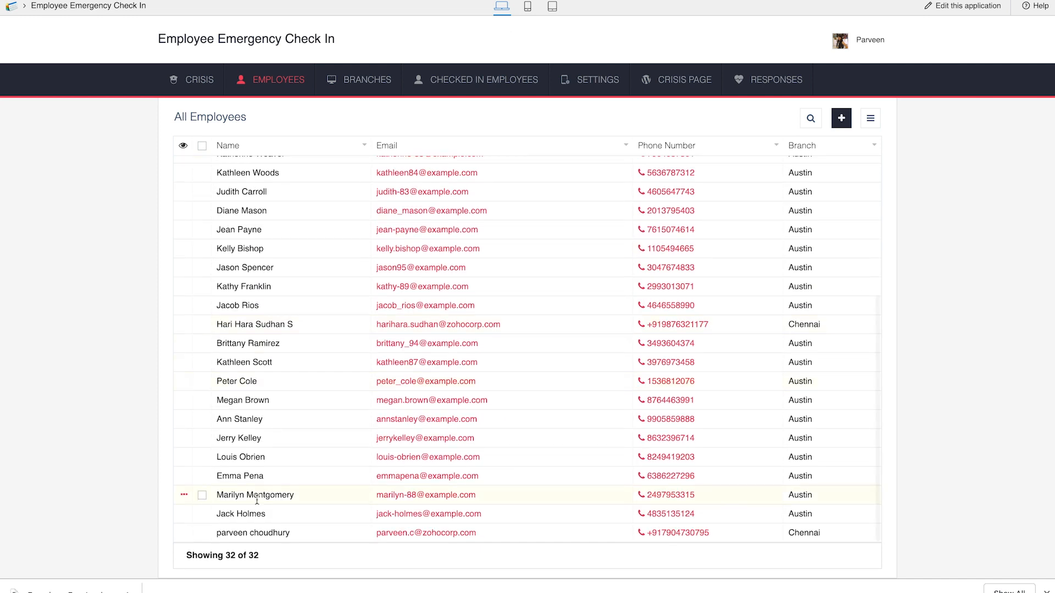
# Step: Raise a new crisis for the Chennai branch named "Flood", with "flood" as its description, and submit it
pyautogui.moveTo(211, 88)
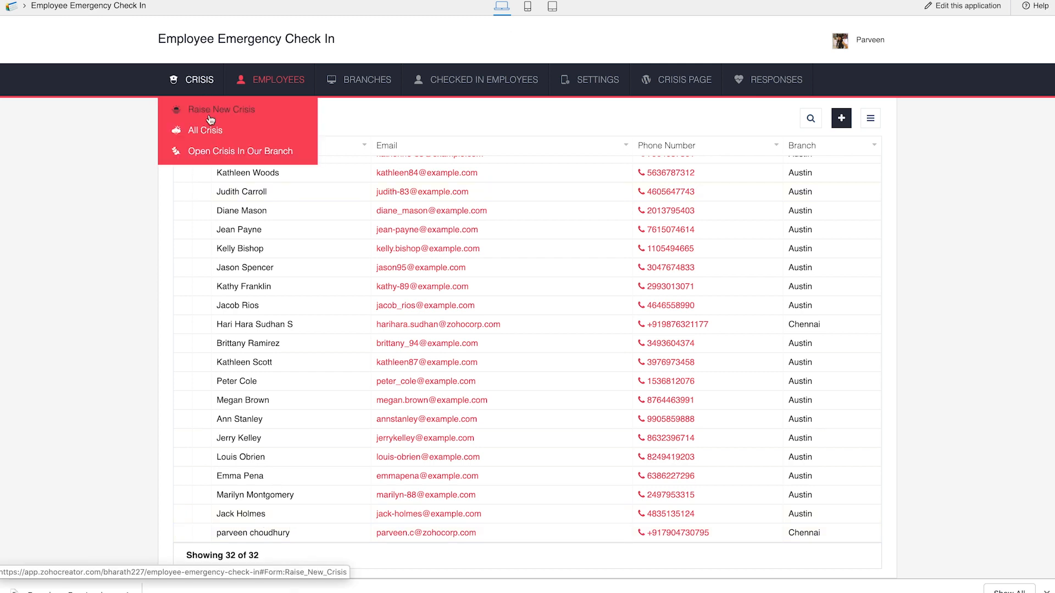
pyautogui.click(210, 116)
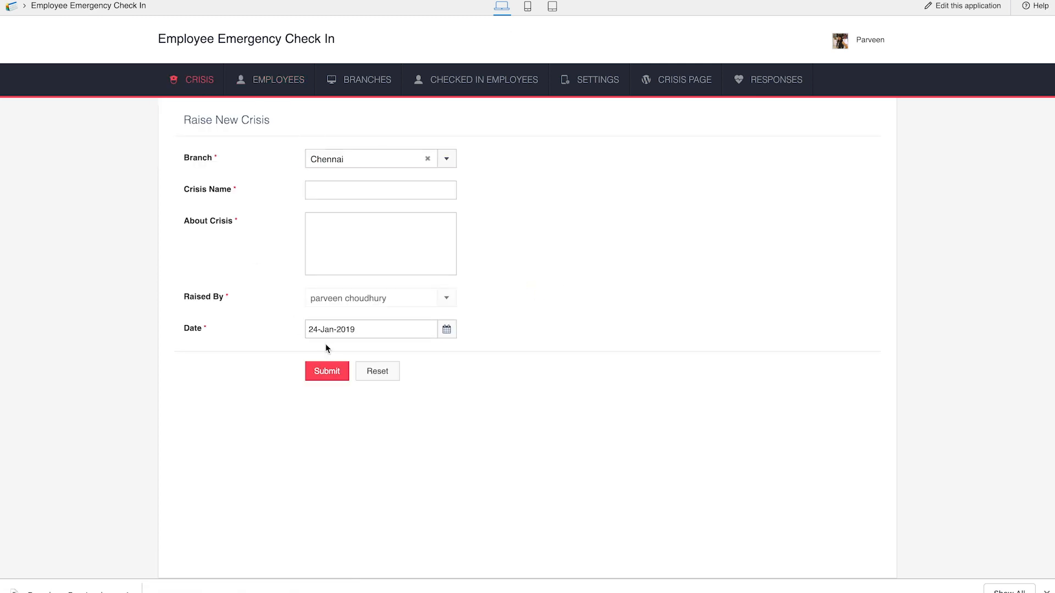
pyautogui.click(330, 188)
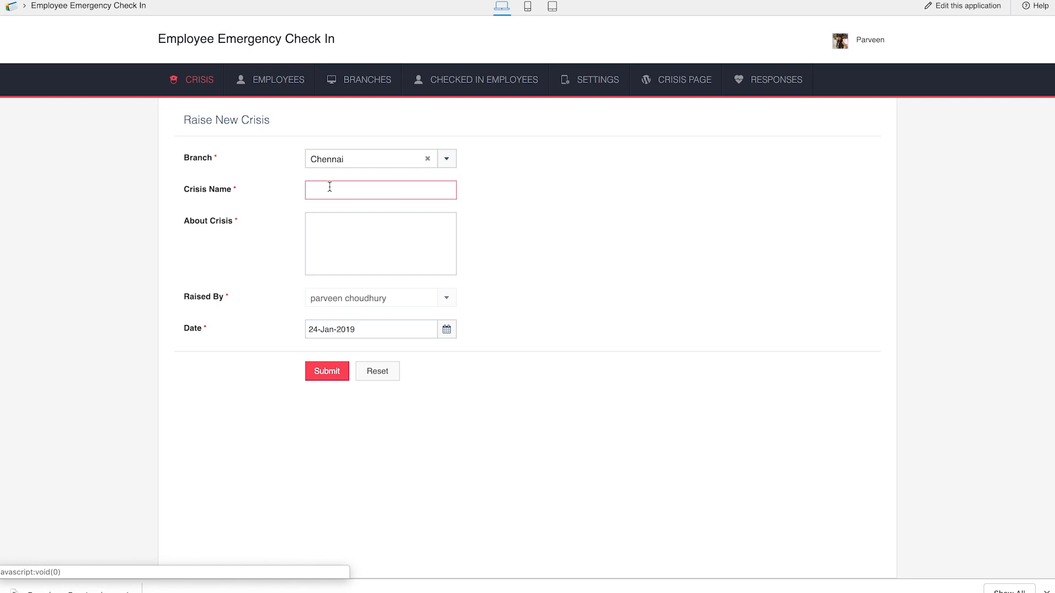
pyautogui.write('Flood')
pyautogui.press('Tab')
pyautogui.write('flood')
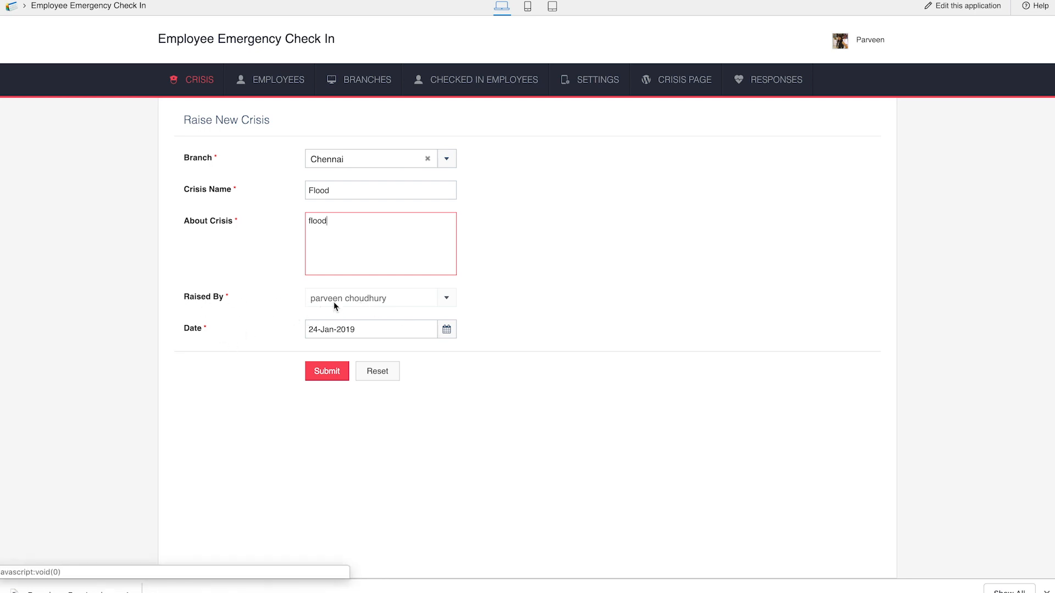
pyautogui.click(334, 374)
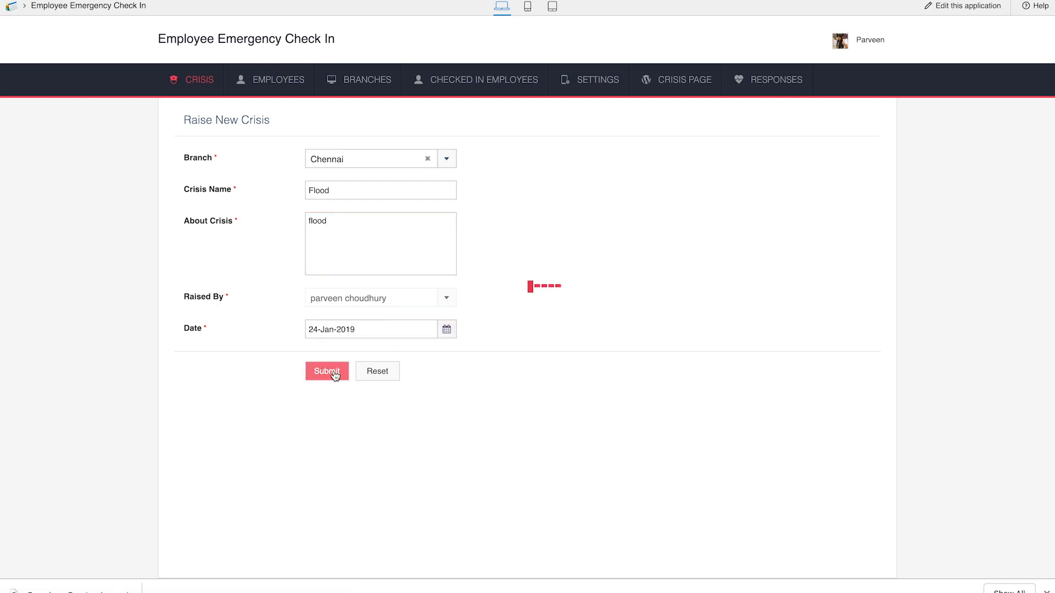
# Step: View the open crises in the branch and open the status update page for the Flood crisis
pyautogui.moveTo(194, 79)
pyautogui.click(225, 153)
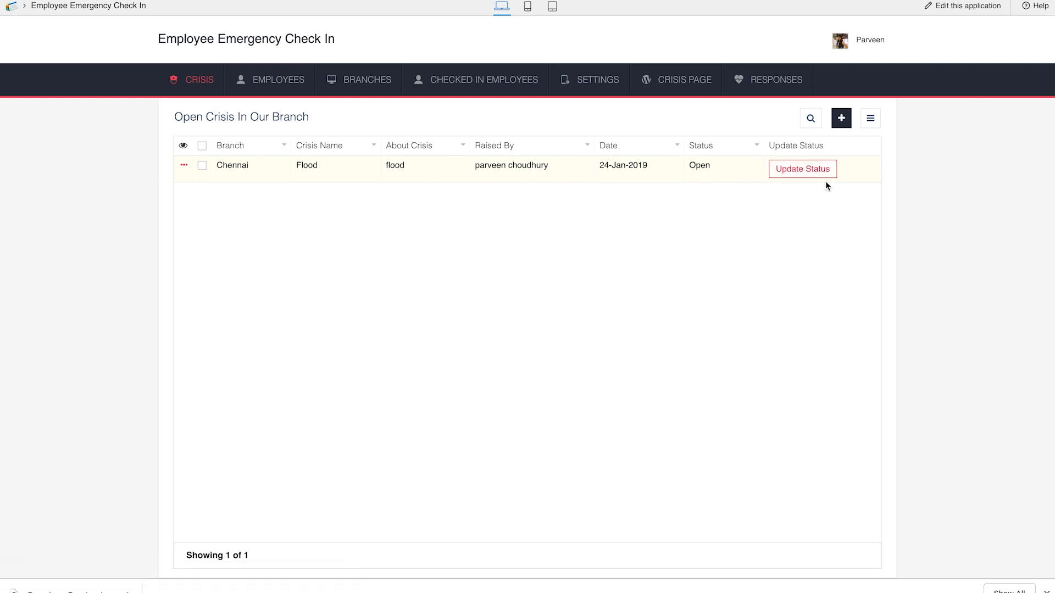
pyautogui.click(782, 174)
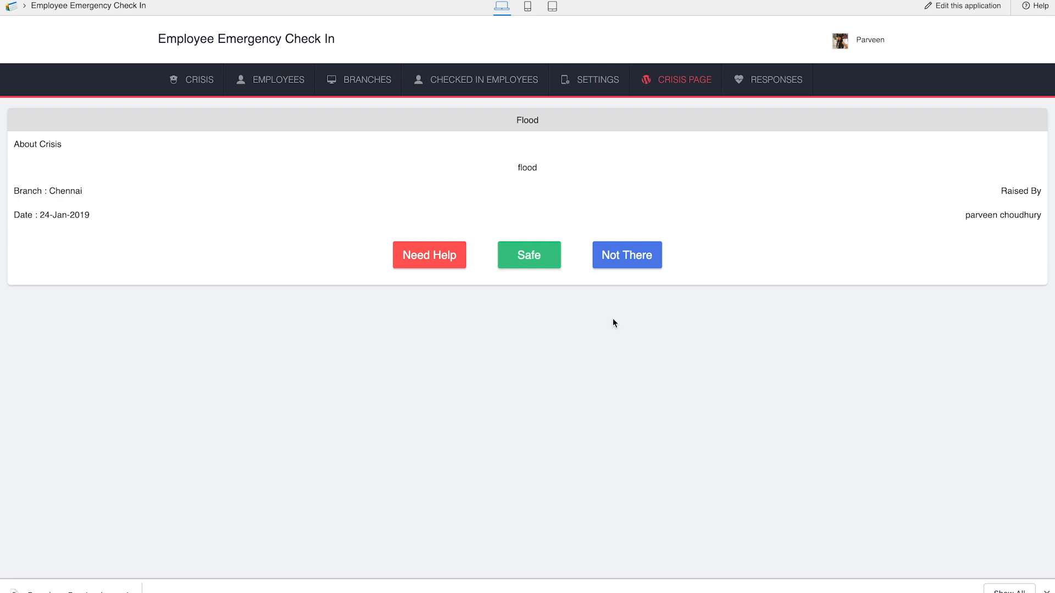
# Step: In Requested Helps, submit the comment "advised on precautions. relief provided." on the pending flood request
pyautogui.moveTo(506, 75)
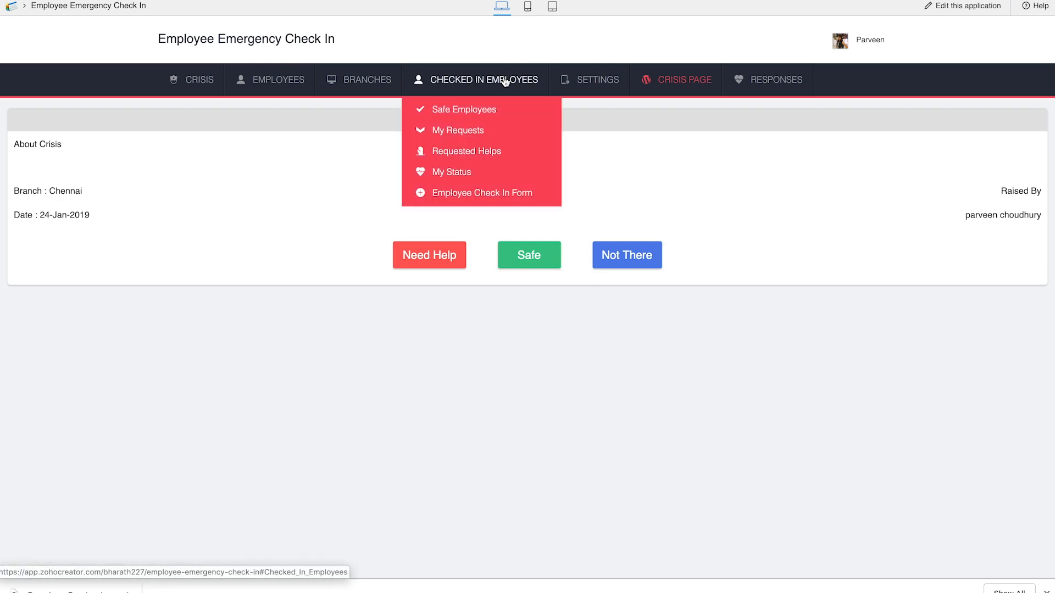
pyautogui.click(487, 152)
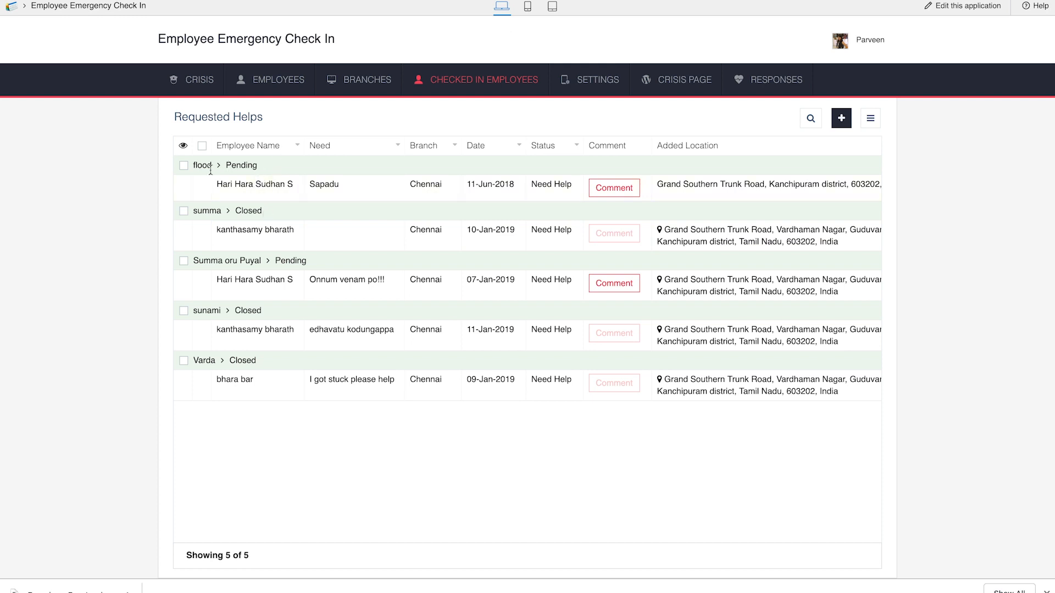
pyautogui.click(633, 189)
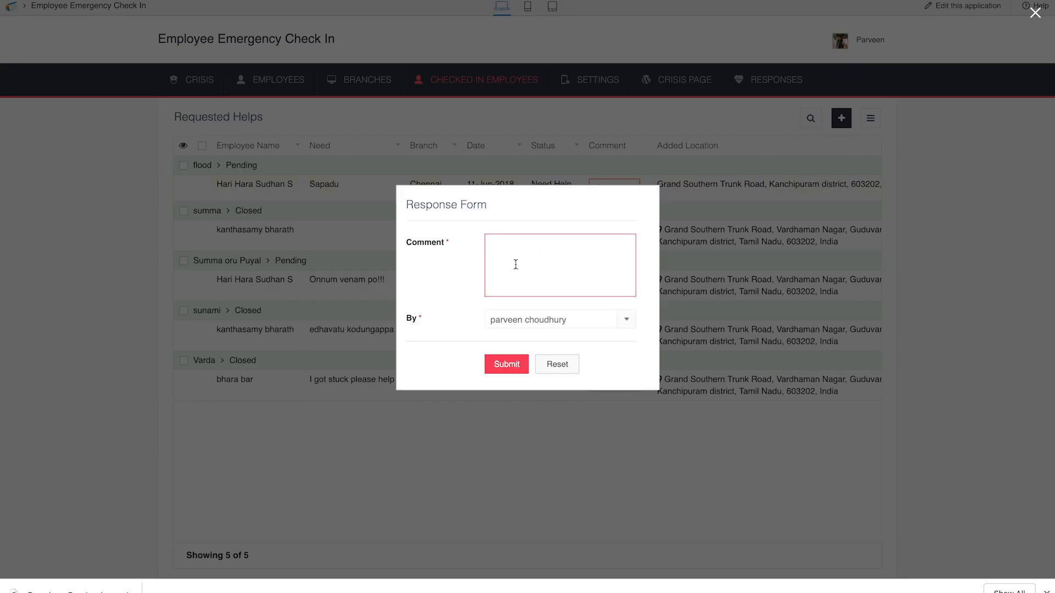
pyautogui.write('advised on precautions. relief provided.')
pyautogui.click(527, 364)
# Step: View the All Responses report to check the submitted comment
pyautogui.moveTo(775, 82)
pyautogui.click(779, 130)
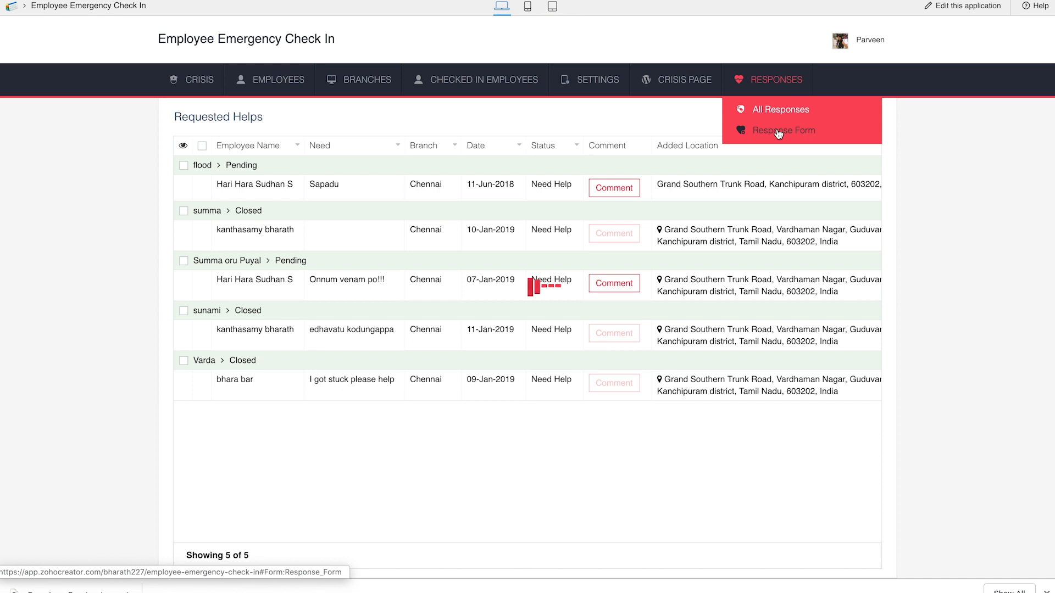
pyautogui.click(770, 110)
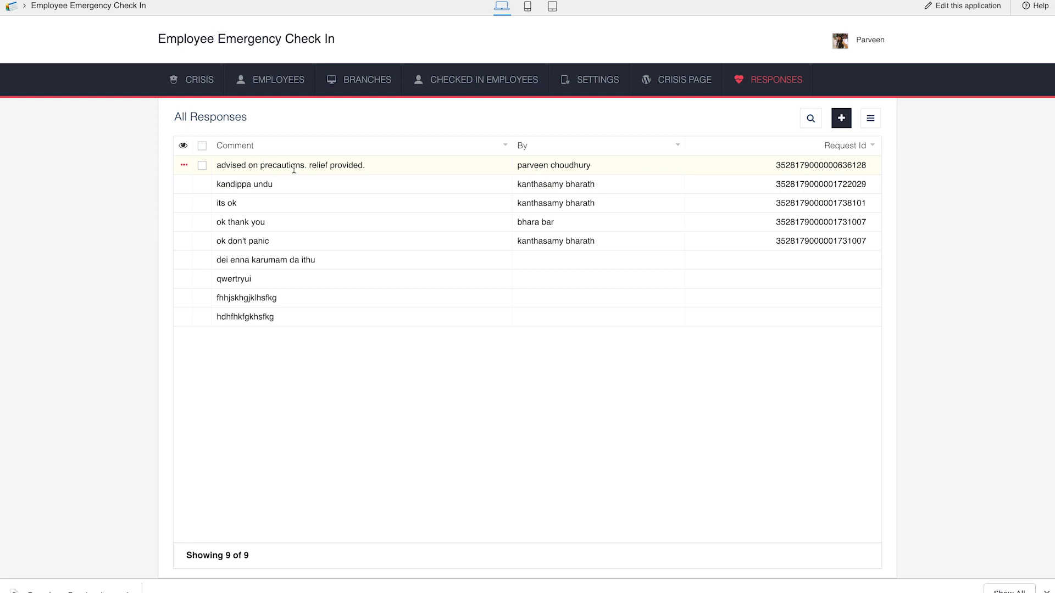
# Step: From the Crisis View Page, go to crisis selection and open the status update for the Flood crisis
pyautogui.moveTo(693, 76)
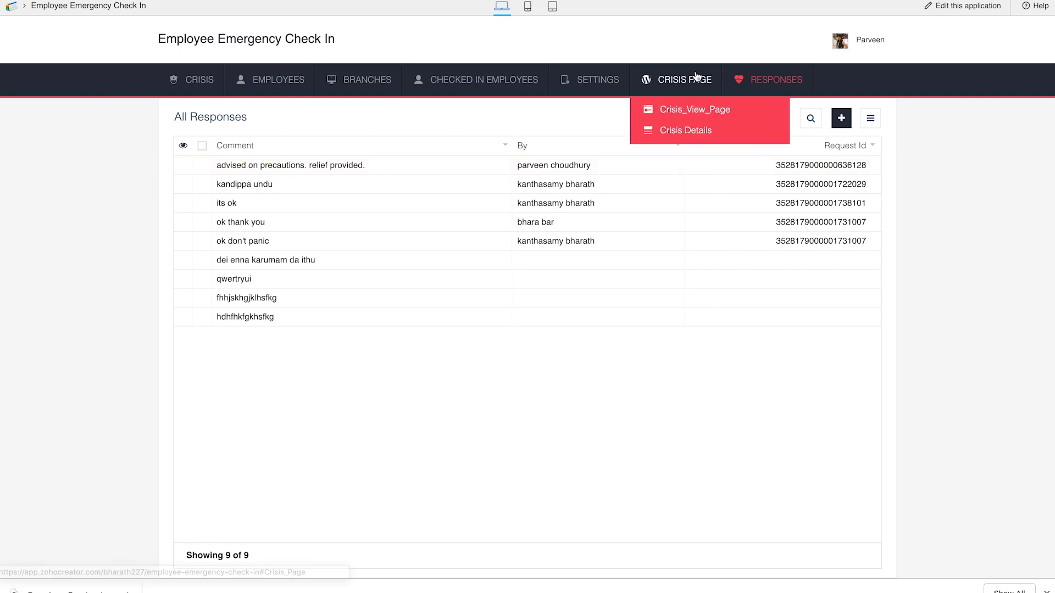
pyautogui.click(676, 113)
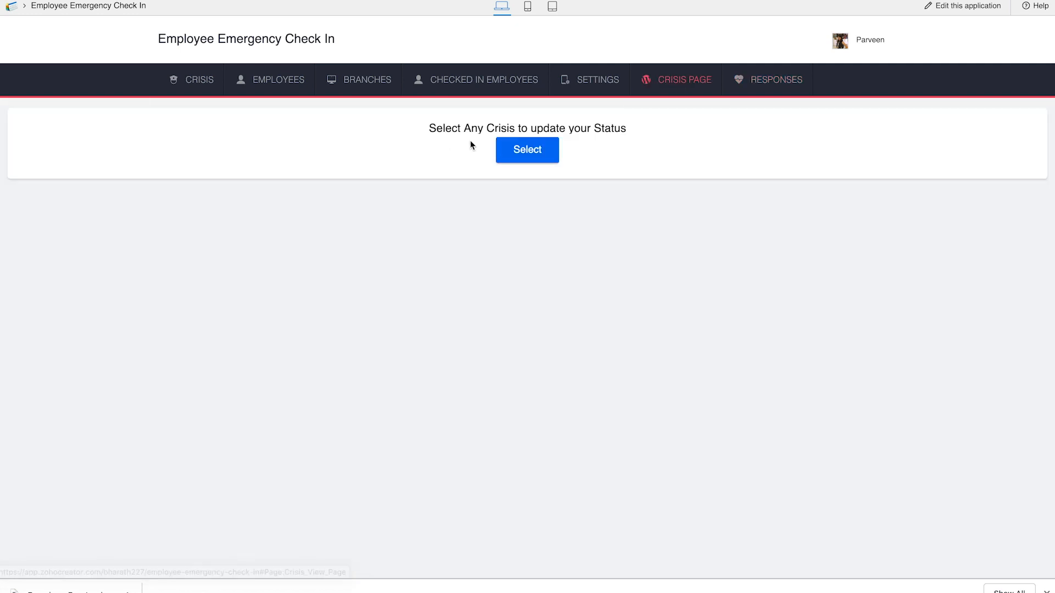
pyautogui.click(533, 157)
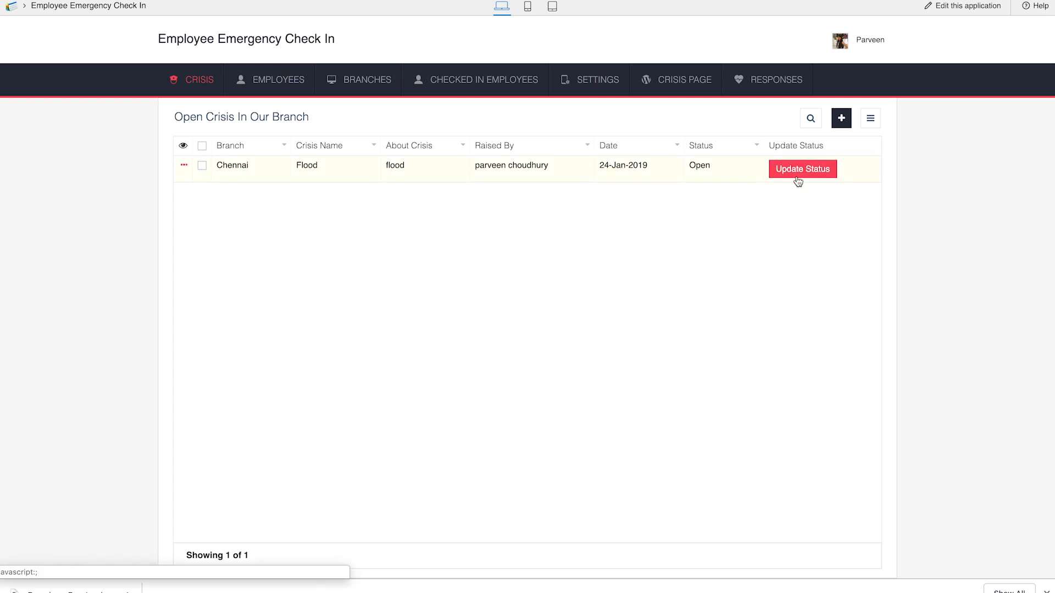
pyautogui.click(798, 177)
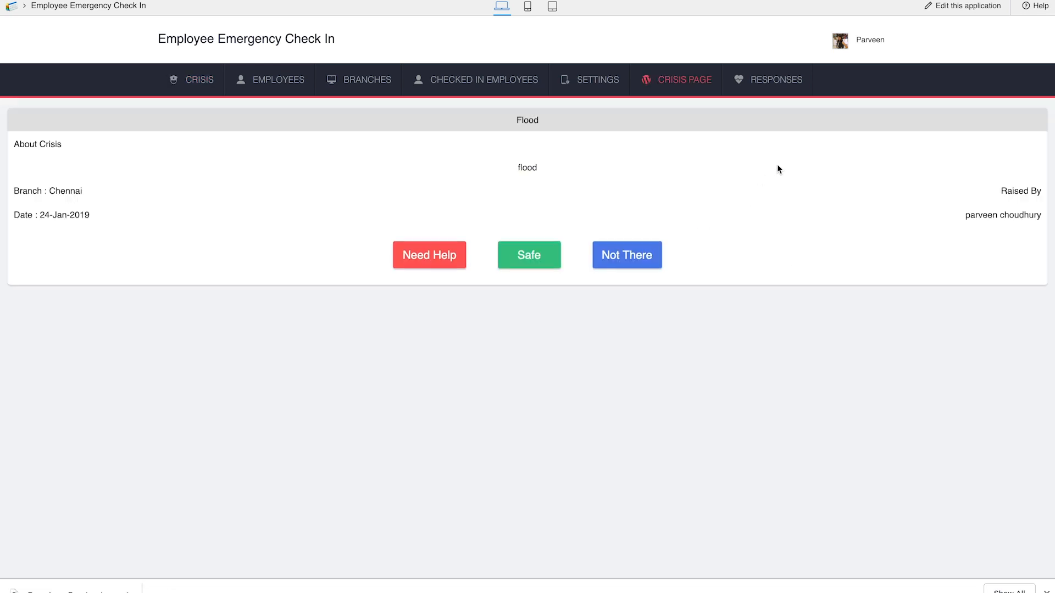
# Step: View the My Status report and the Requested Helps report of the checked-in employees
pyautogui.moveTo(597, 82)
pyautogui.moveTo(483, 80)
pyautogui.click(460, 180)
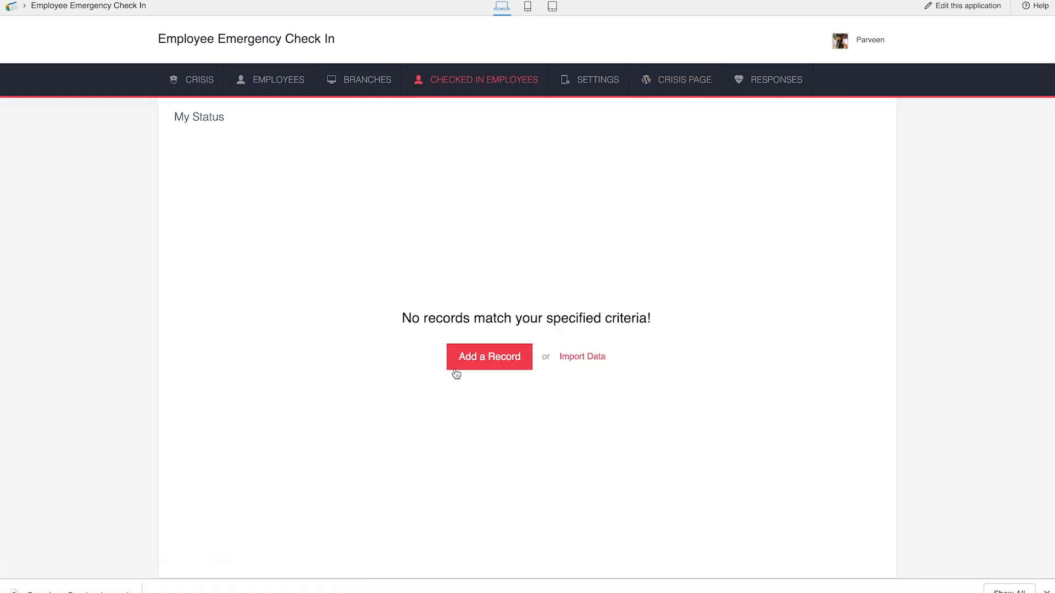
pyautogui.moveTo(503, 89)
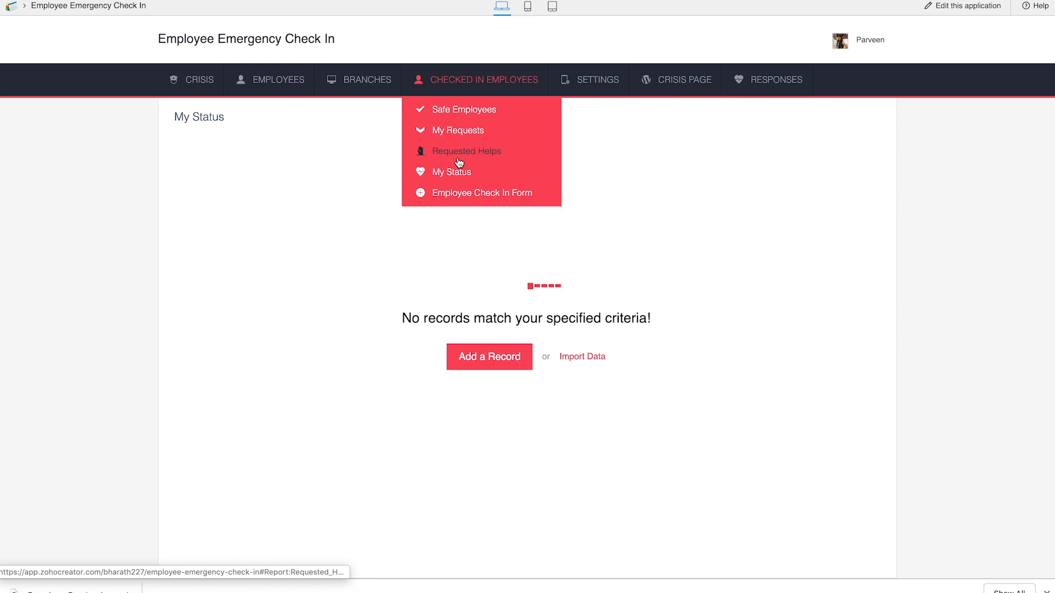
pyautogui.moveTo(533, 97)
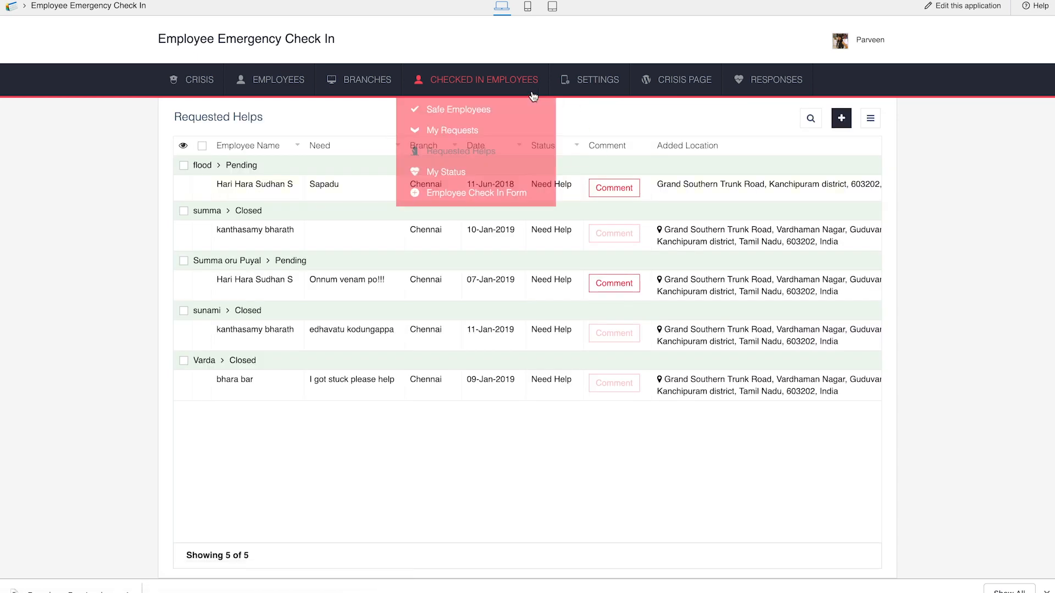
pyautogui.moveTo(791, 79)
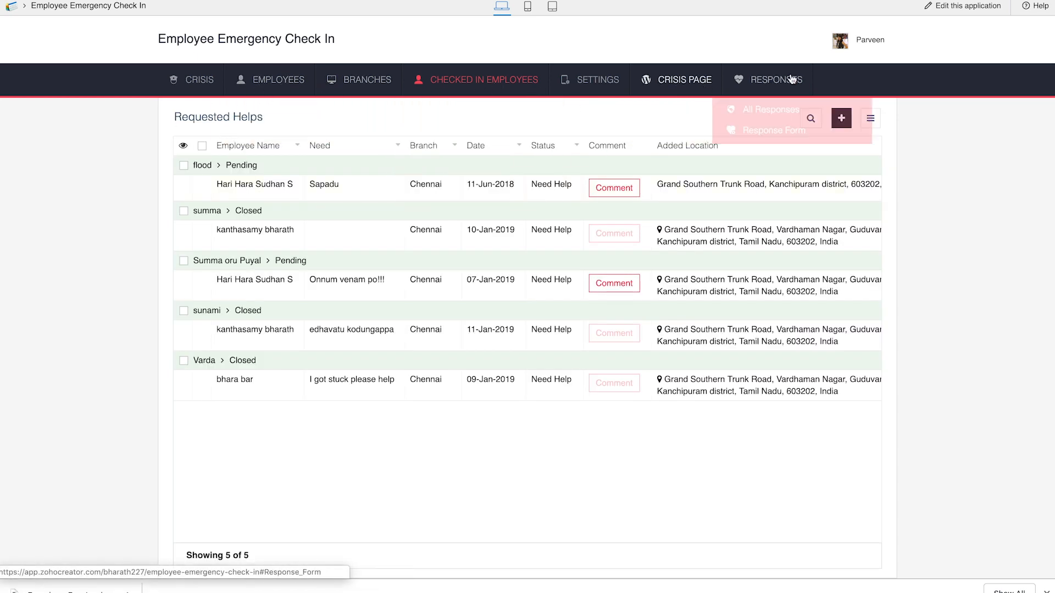